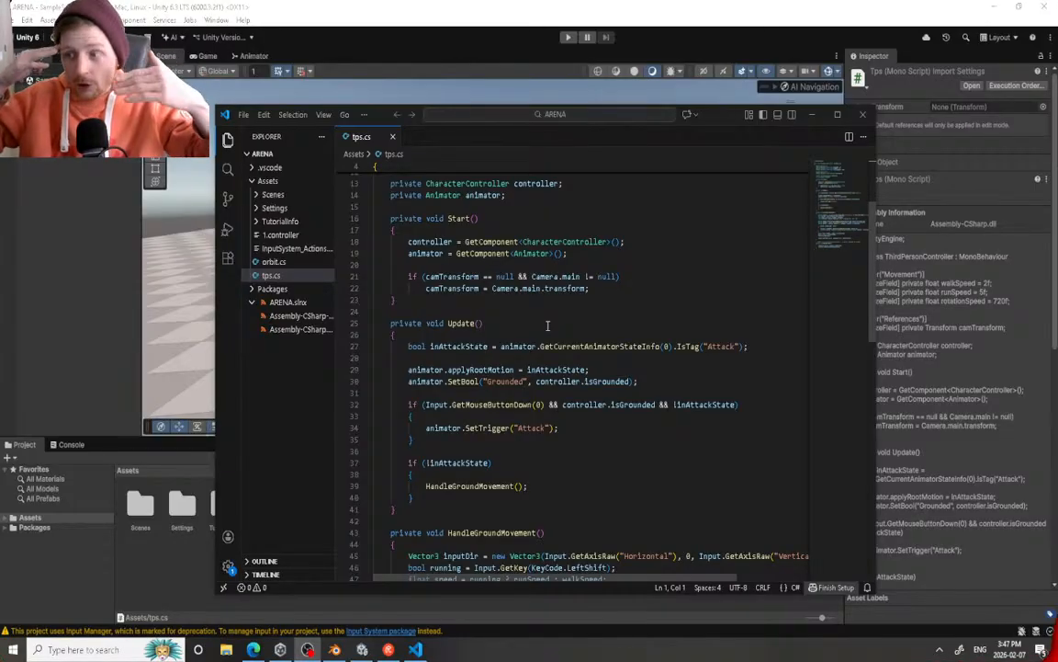
Switch to the Unity editor, run the scene, and test the character's forward movement and its attack
click(485, 10)
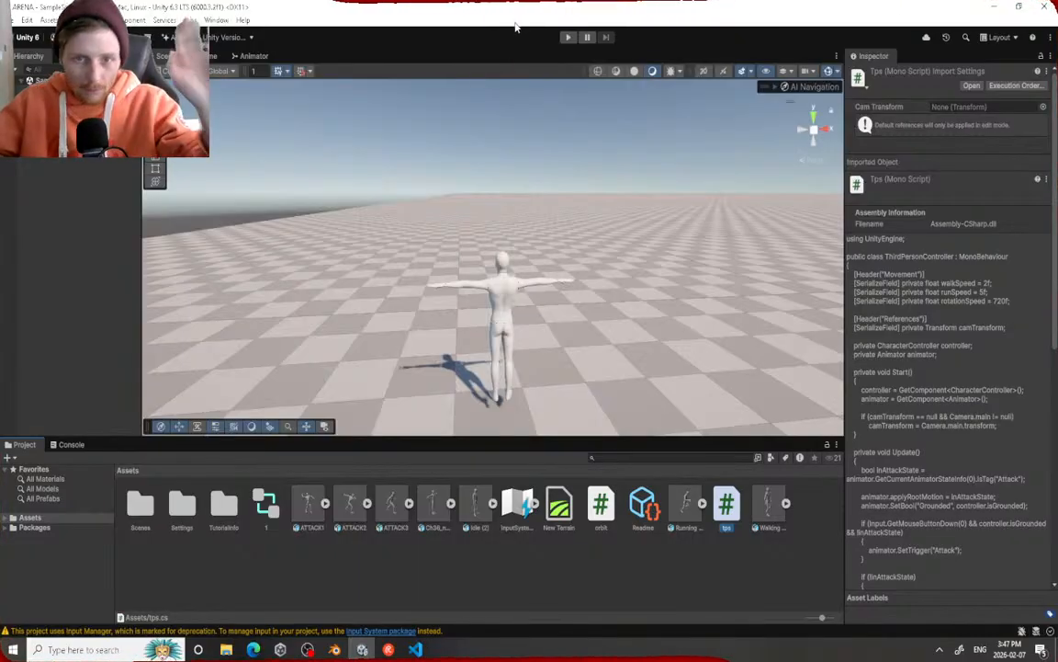
click(568, 38)
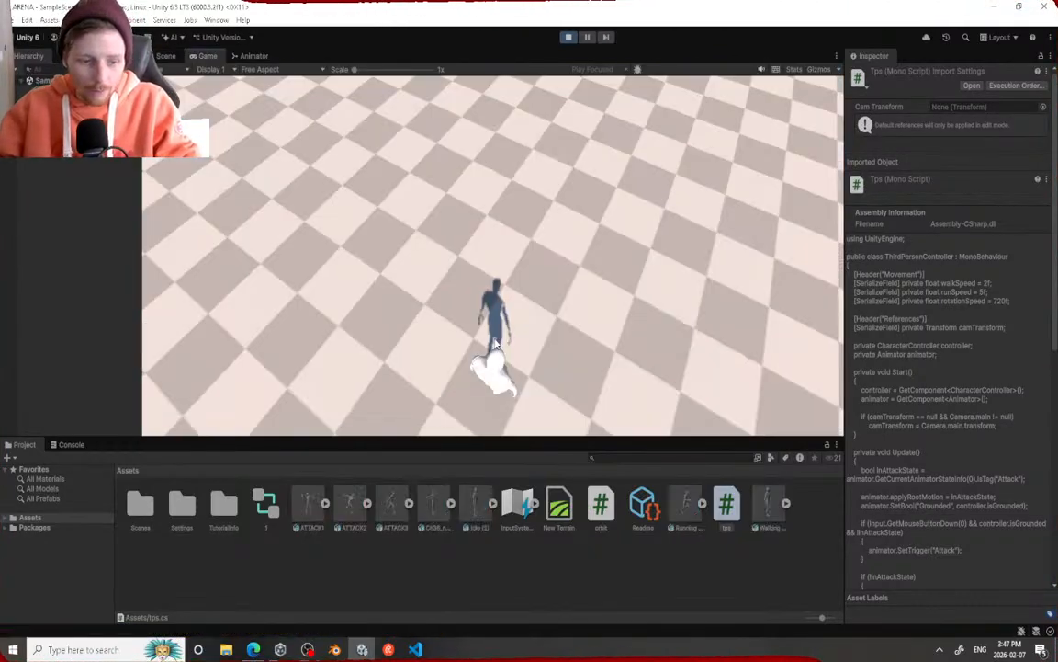
key(w)
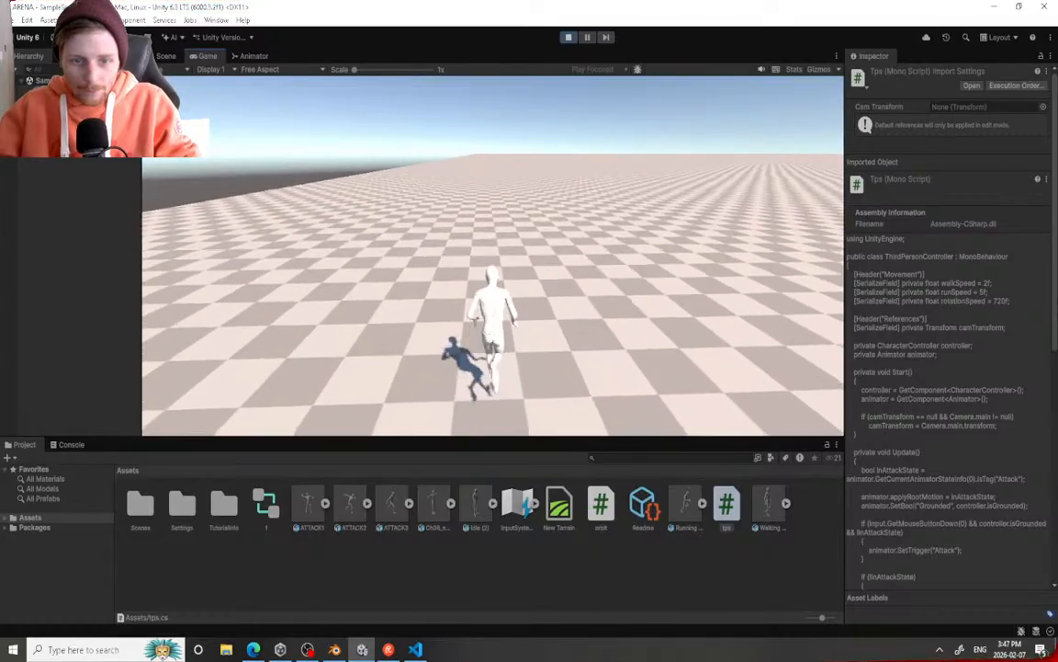
click(493, 256)
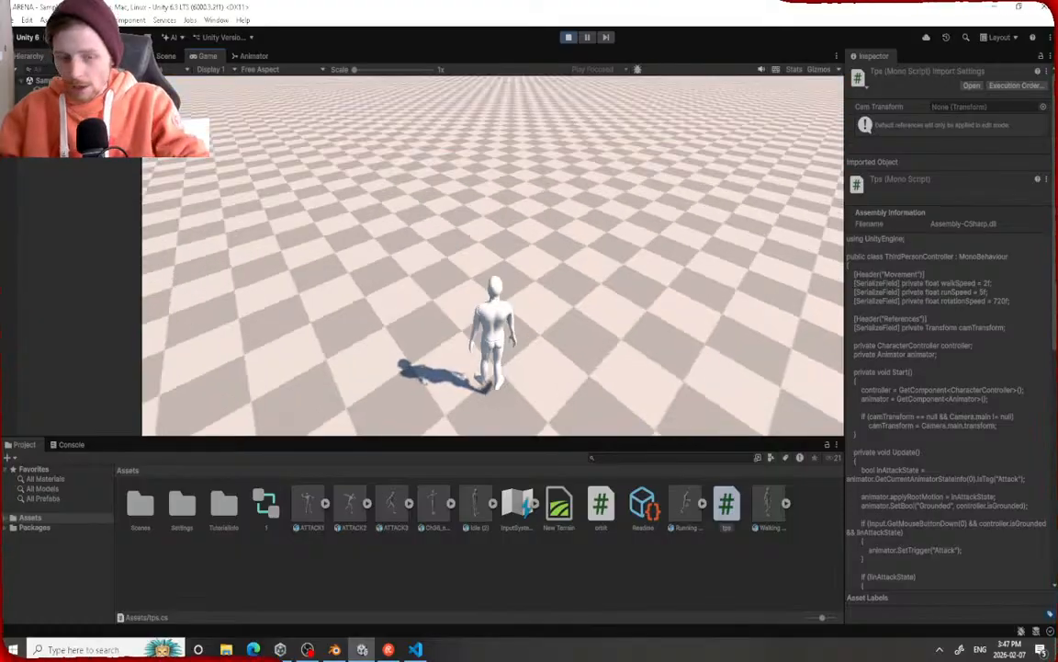
click(492, 256)
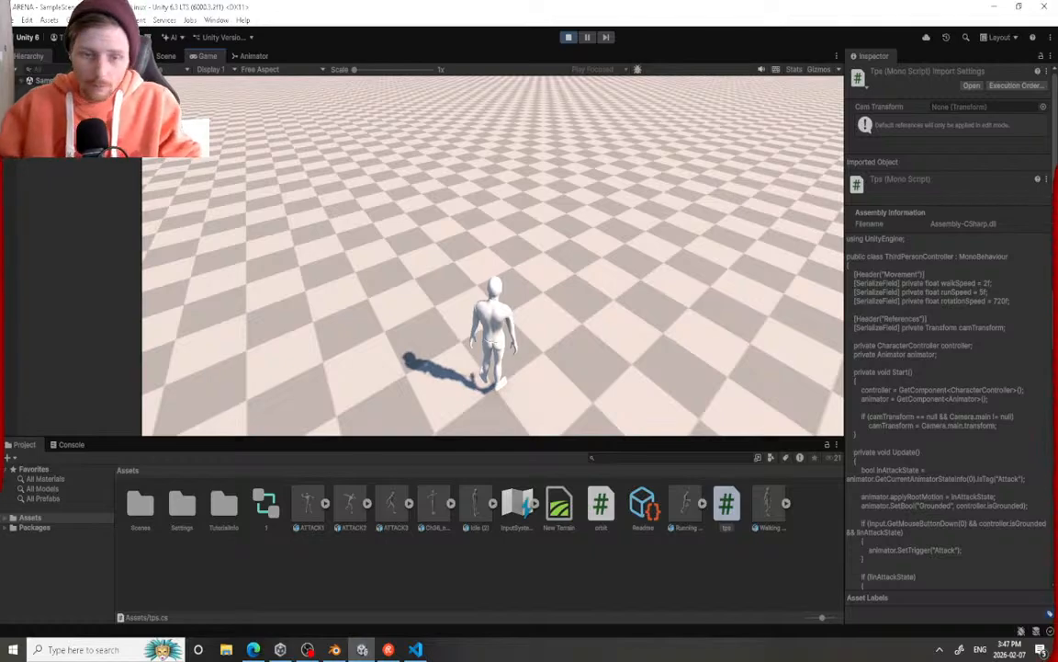
click(493, 256)
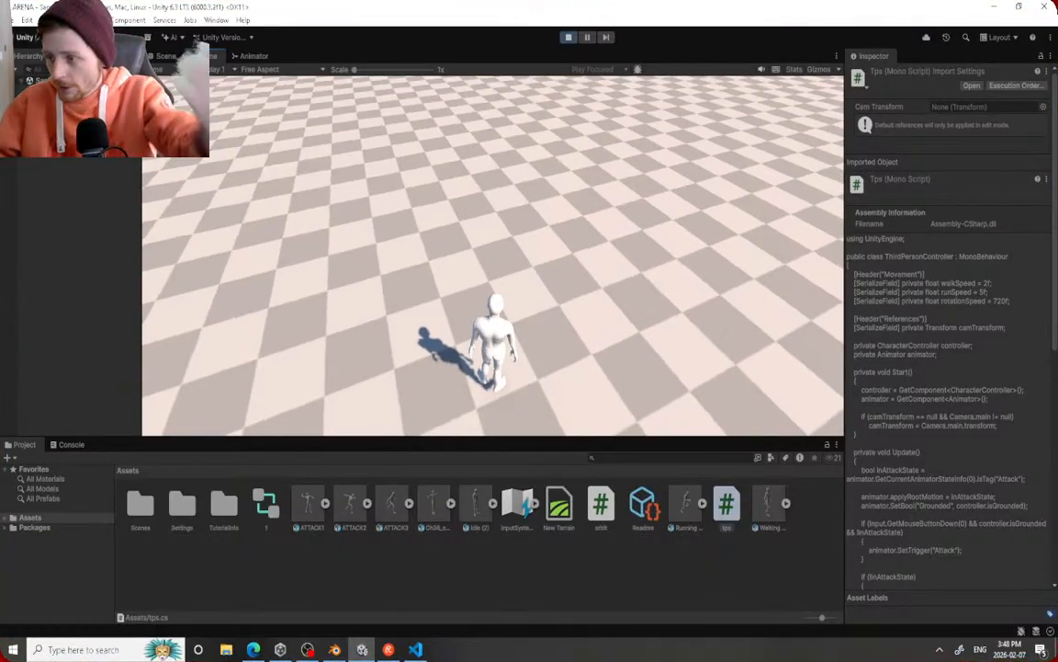
Test moving the character in several directions and attacking while moving, and exit Play mode
key(w)
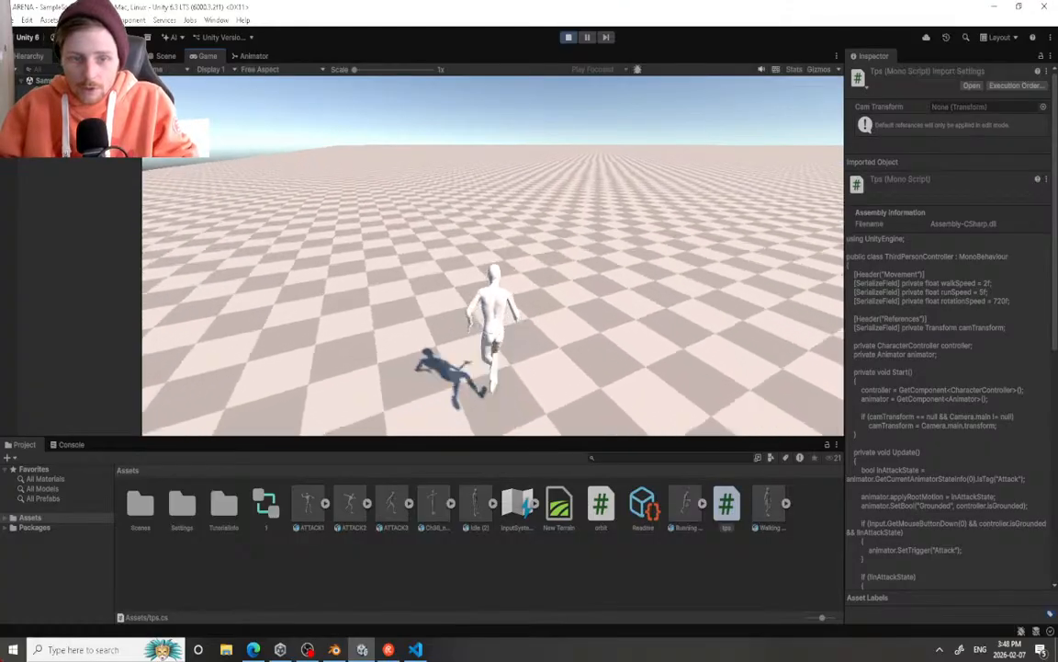
key(d)
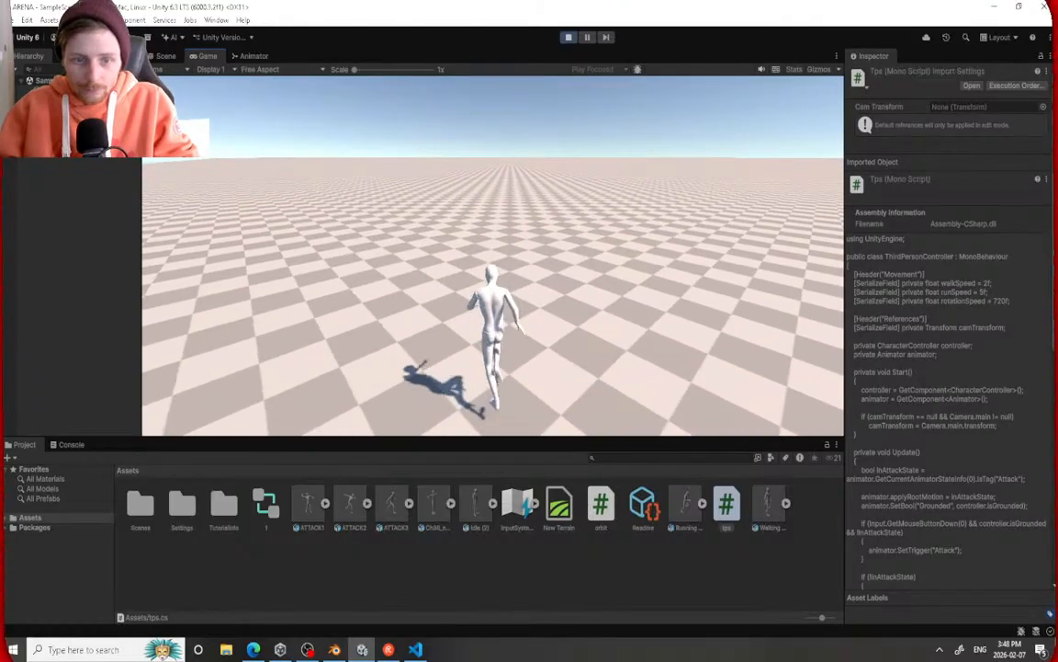
click(492, 256)
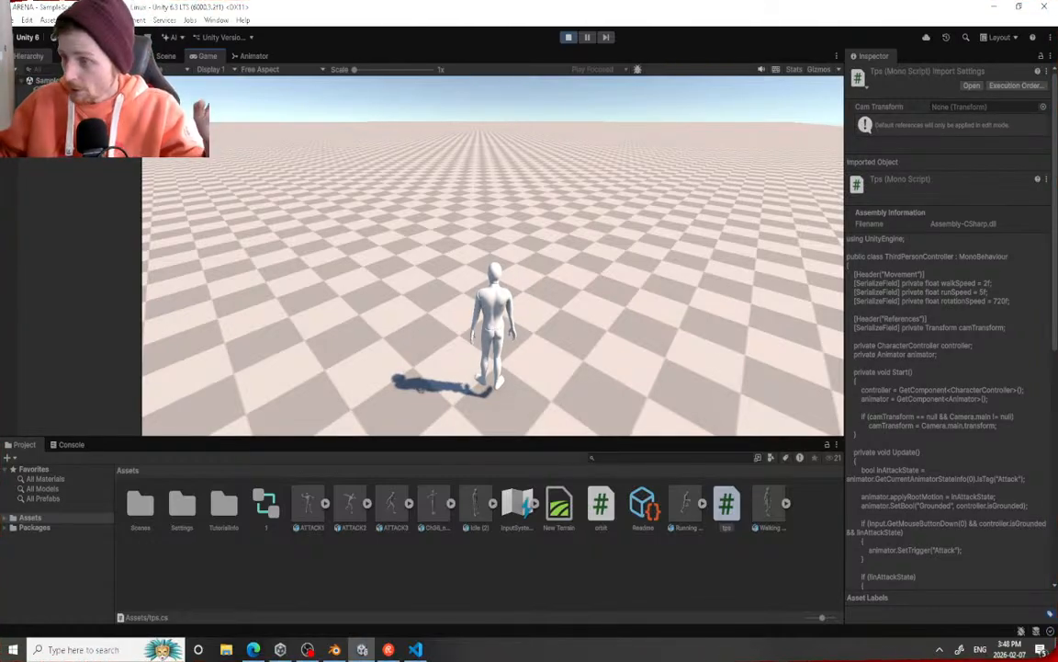
key(w)
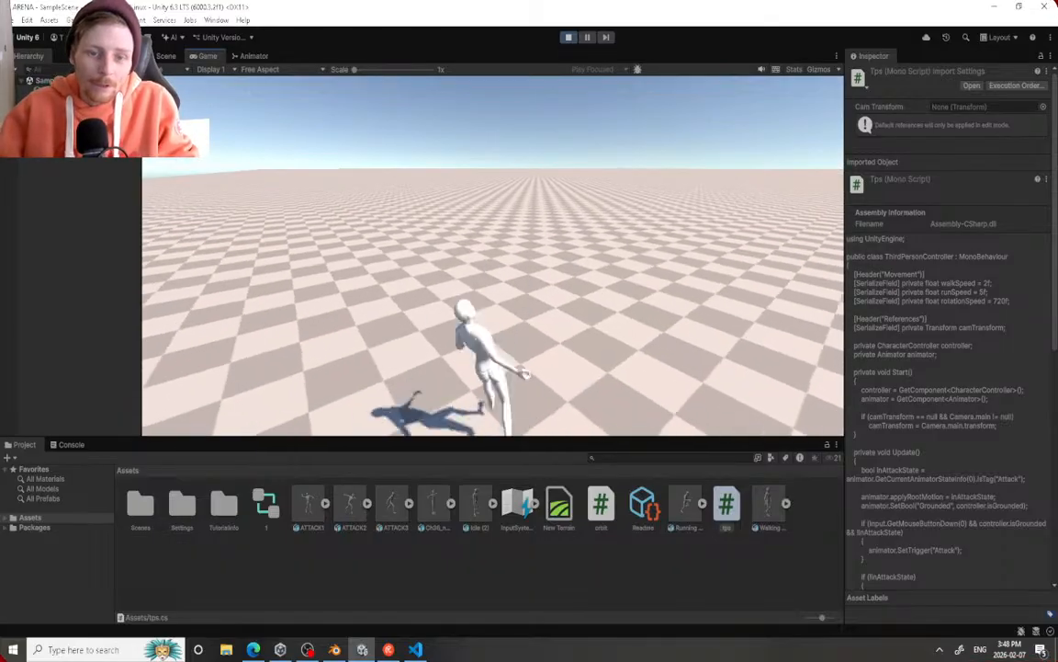
key(w)
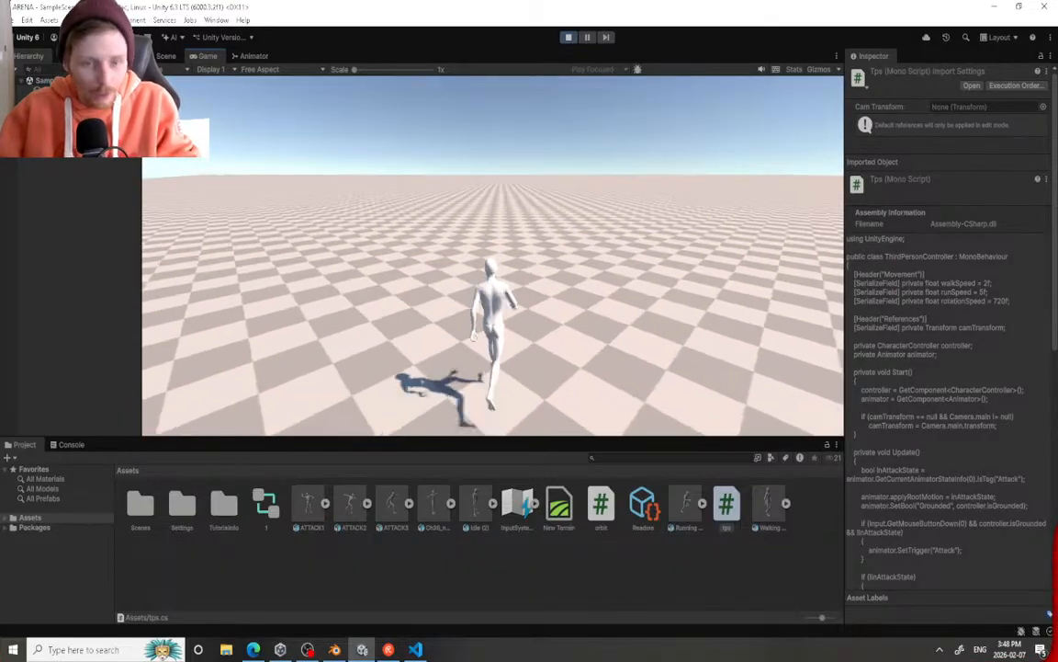
key(w)
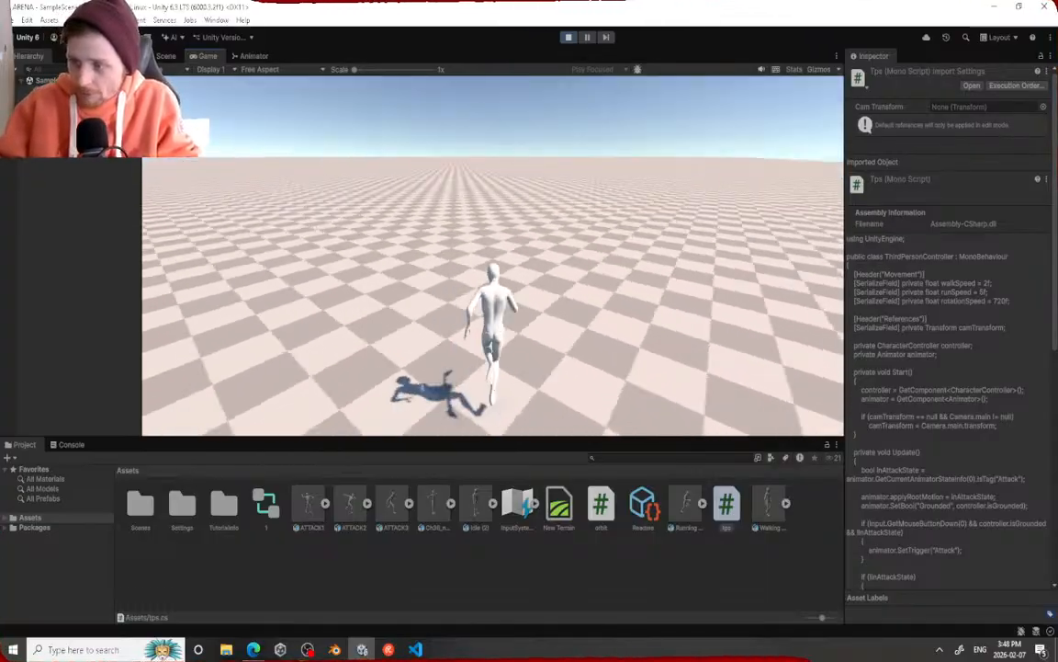
key(d)
key(s)
key(d)
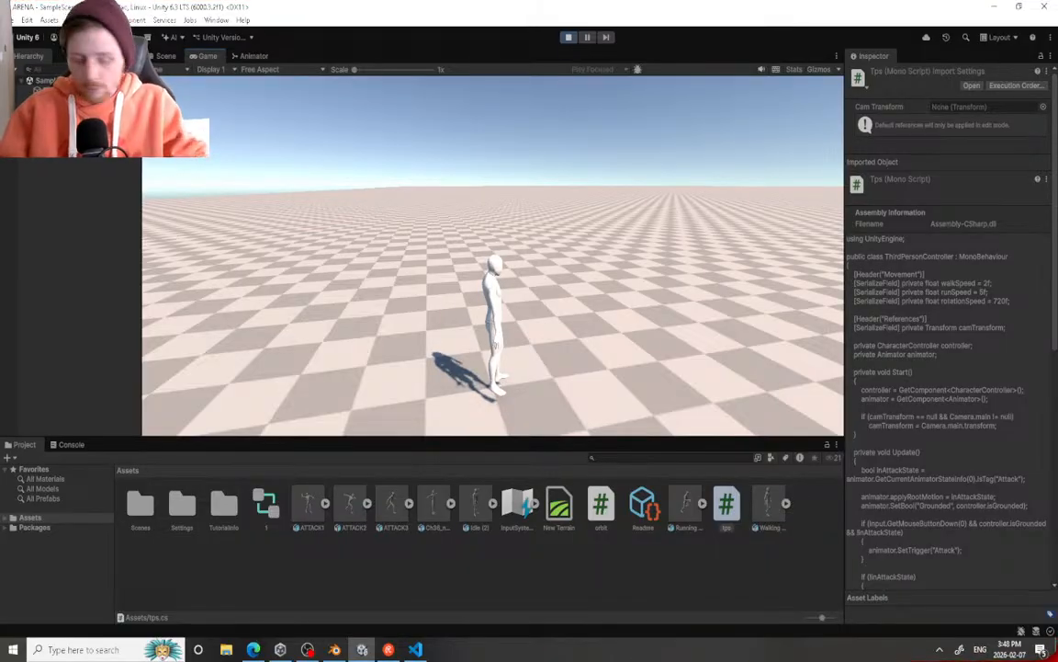
key(w)
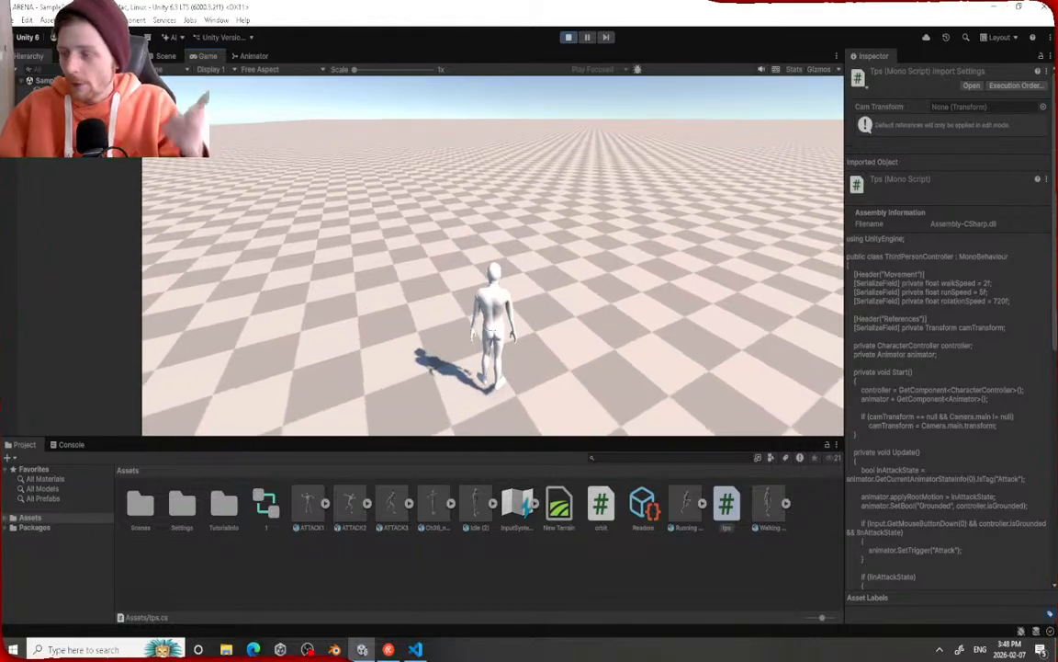
key(Escape)
click(568, 38)
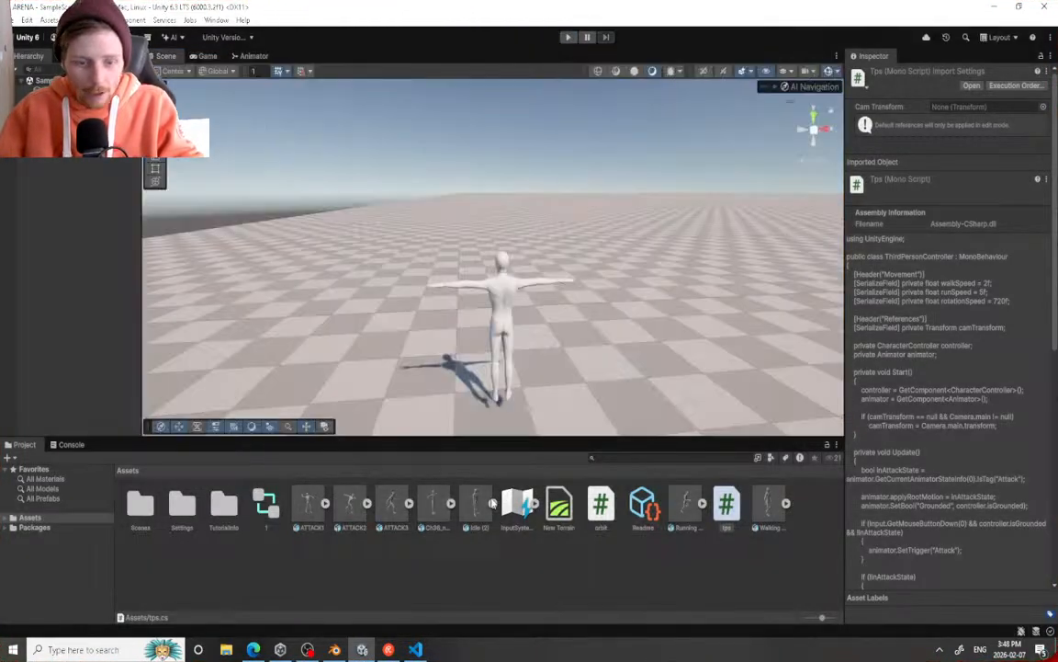
Open animator controller 1, place the Armature|Action state directly below Blend Tree, and return to the Game view
double_click(280, 501)
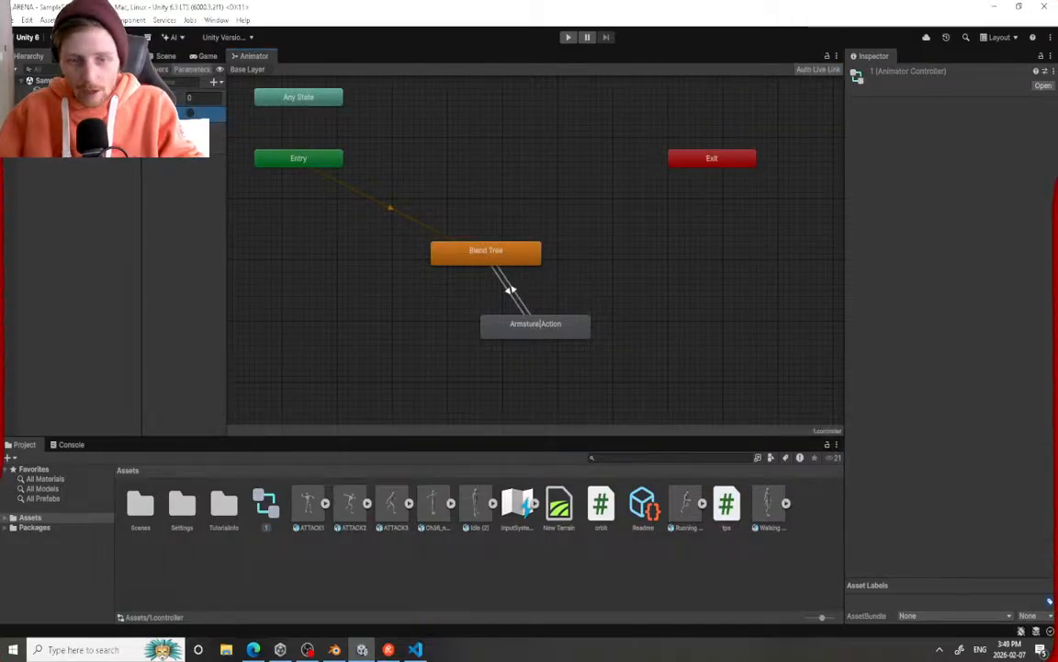
drag(530, 332, 487, 339)
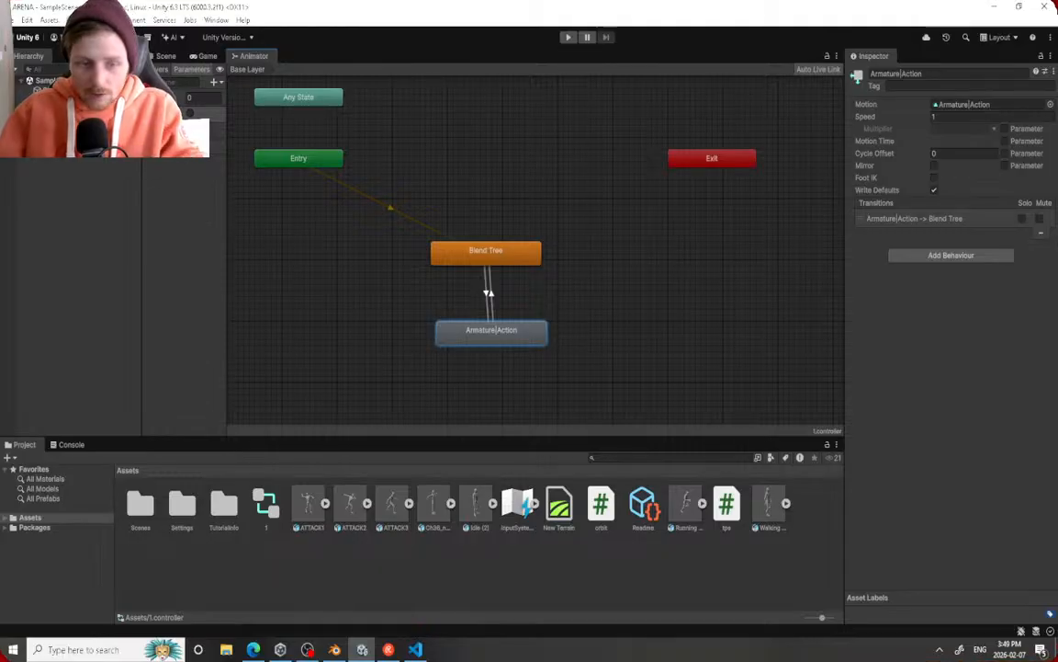
click(208, 56)
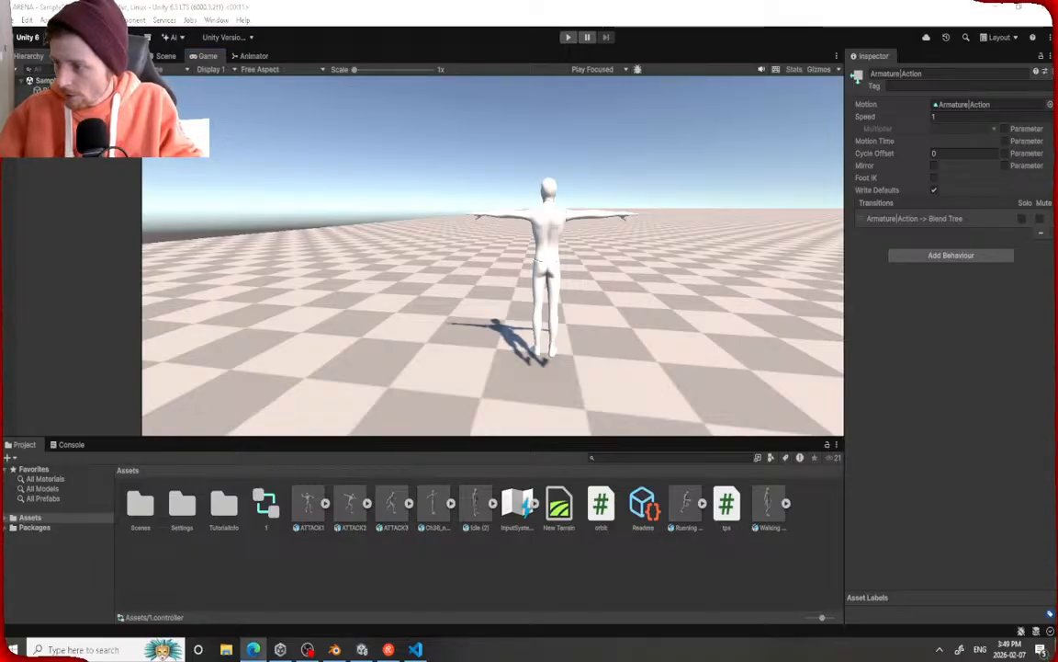
Replace all code in the tps script with the copied version that resets the Attack trigger on mouse release, save it and close the editor
click(572, 609)
click(725, 503)
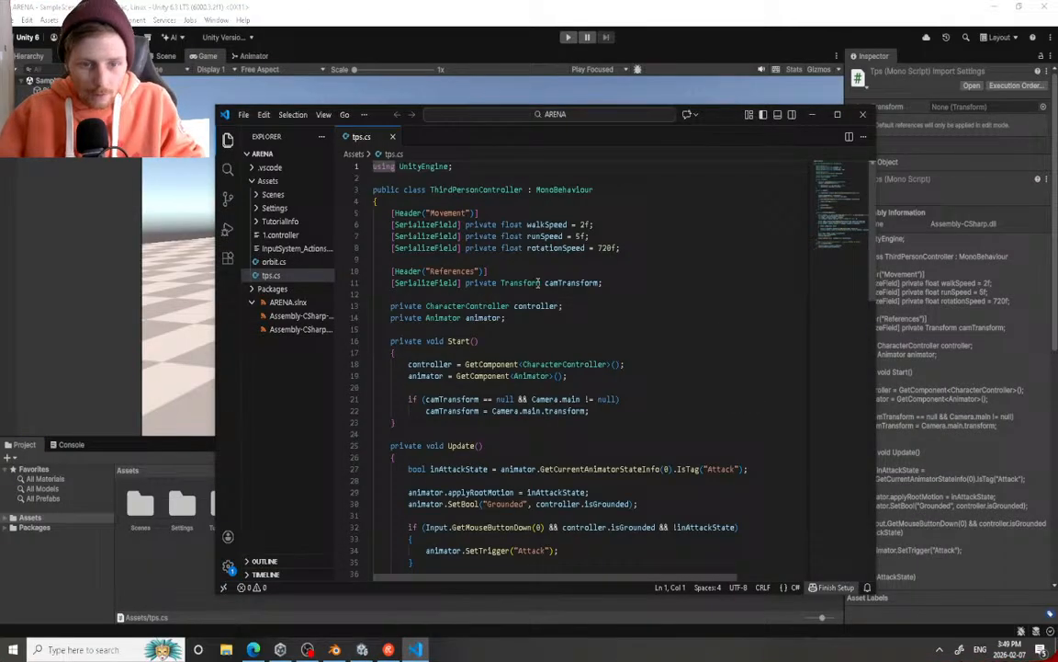
click(539, 283)
key(ctrl+a)
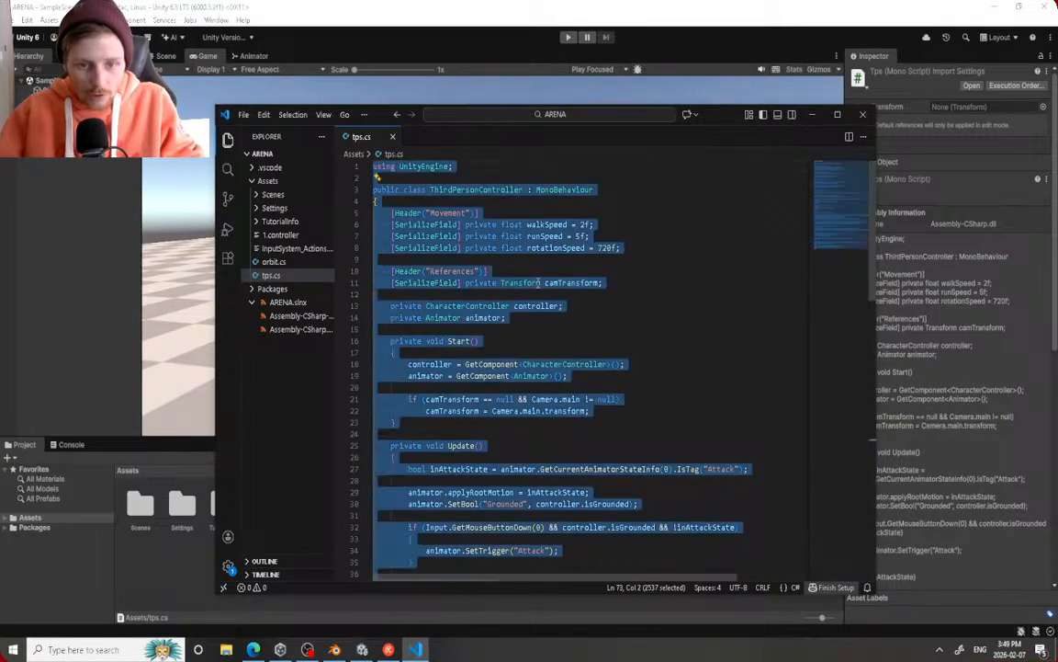
key(ctrl+v)
scroll(535, 297, up, 4)
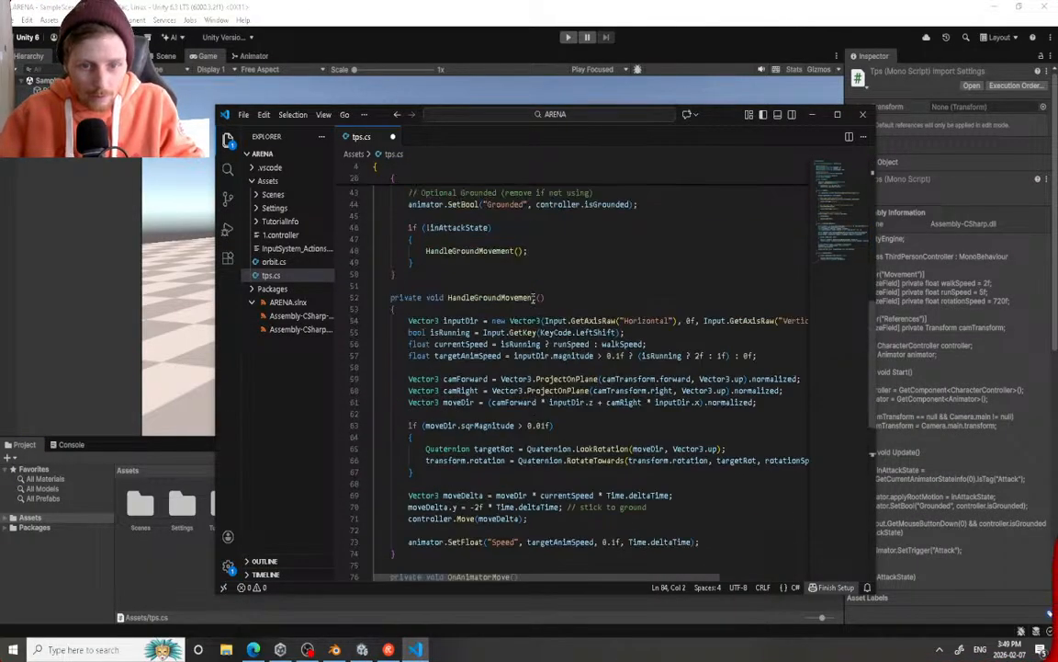
scroll(535, 296, up, 9)
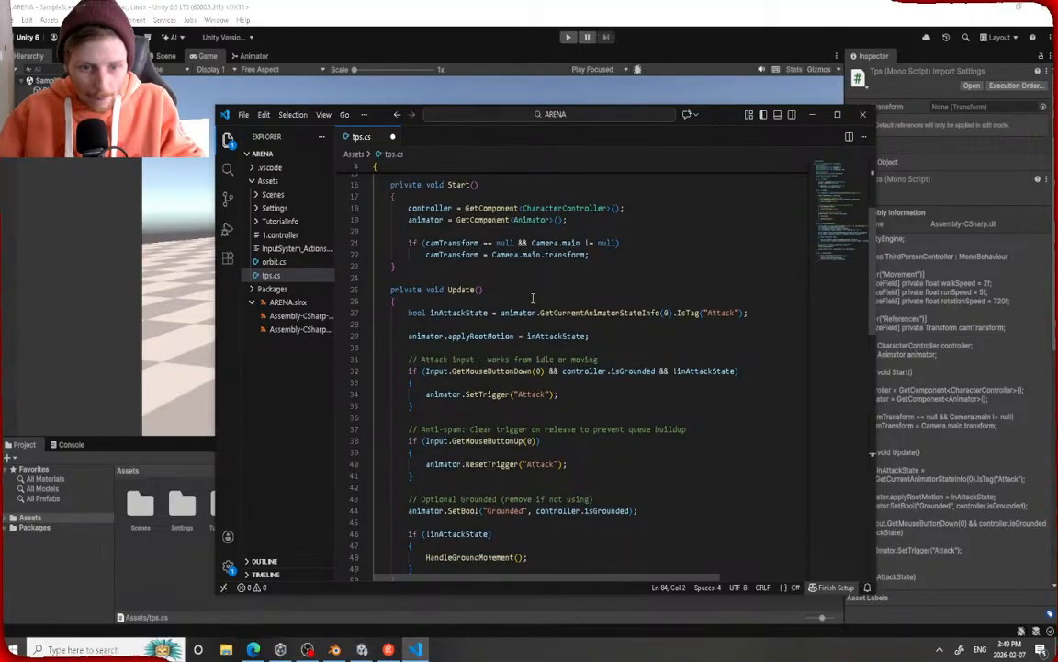
click(245, 115)
click(266, 326)
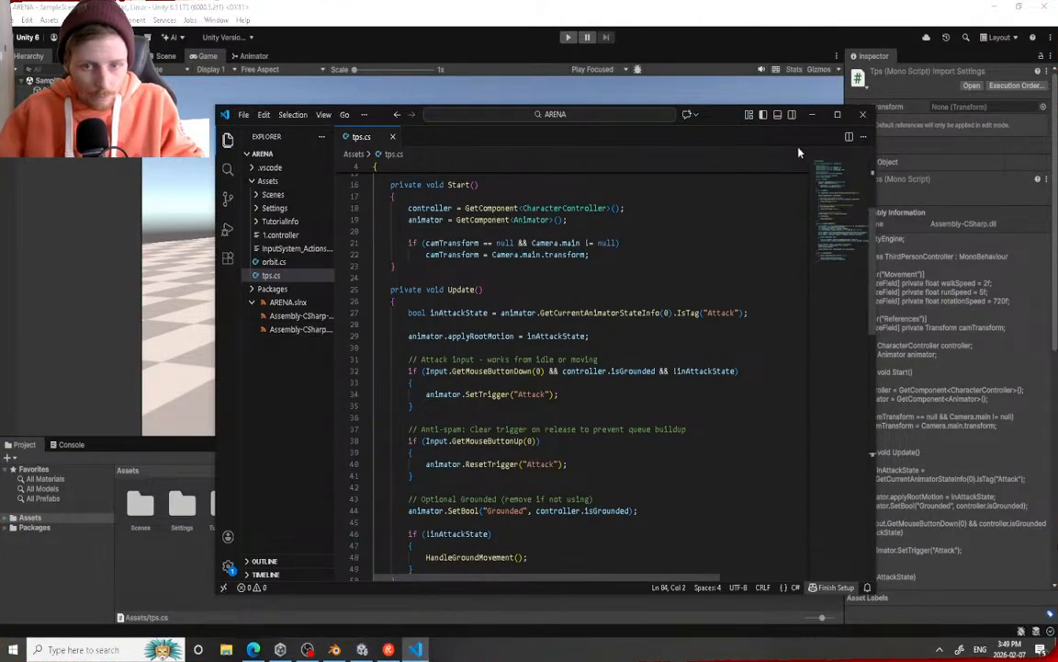
click(863, 114)
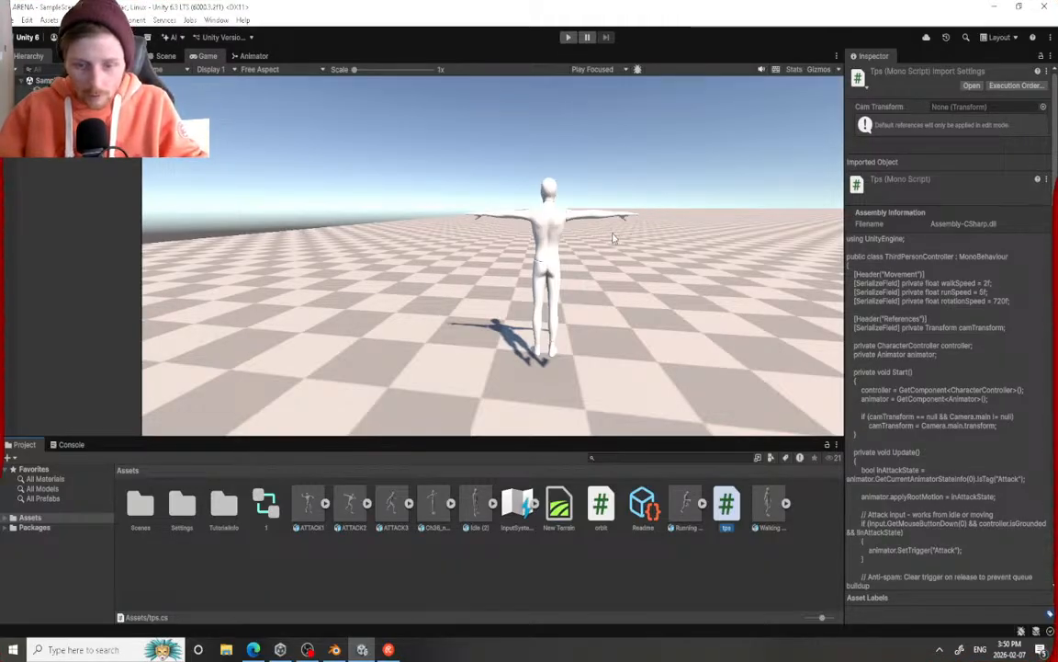
Run the scene with the updated script, test repeated attacks while running forward, and exit Play mode
click(568, 37)
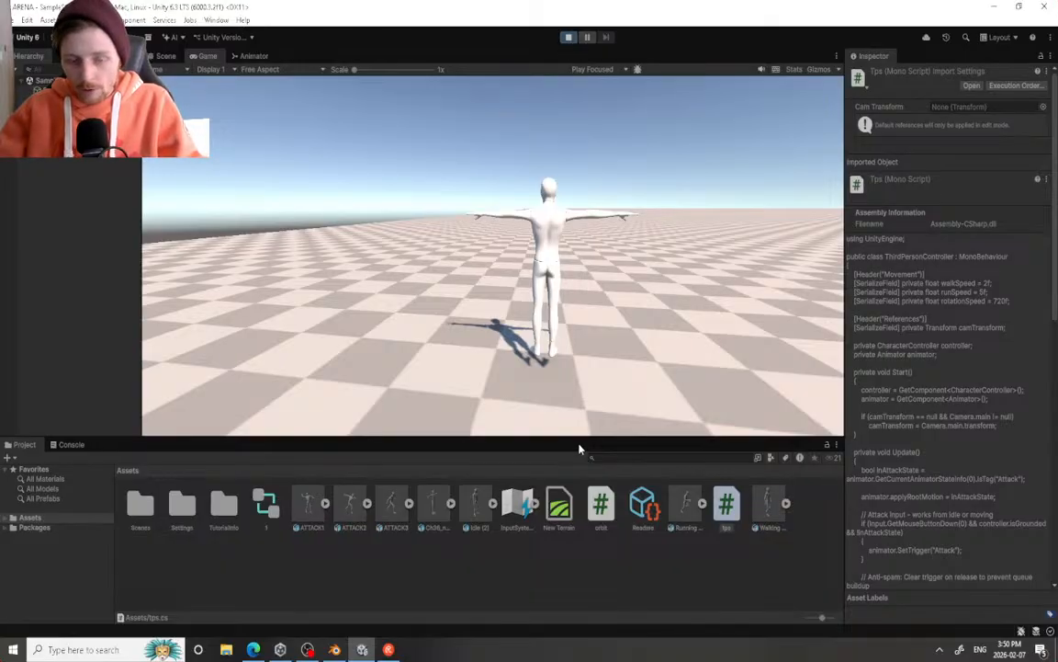
key(w)
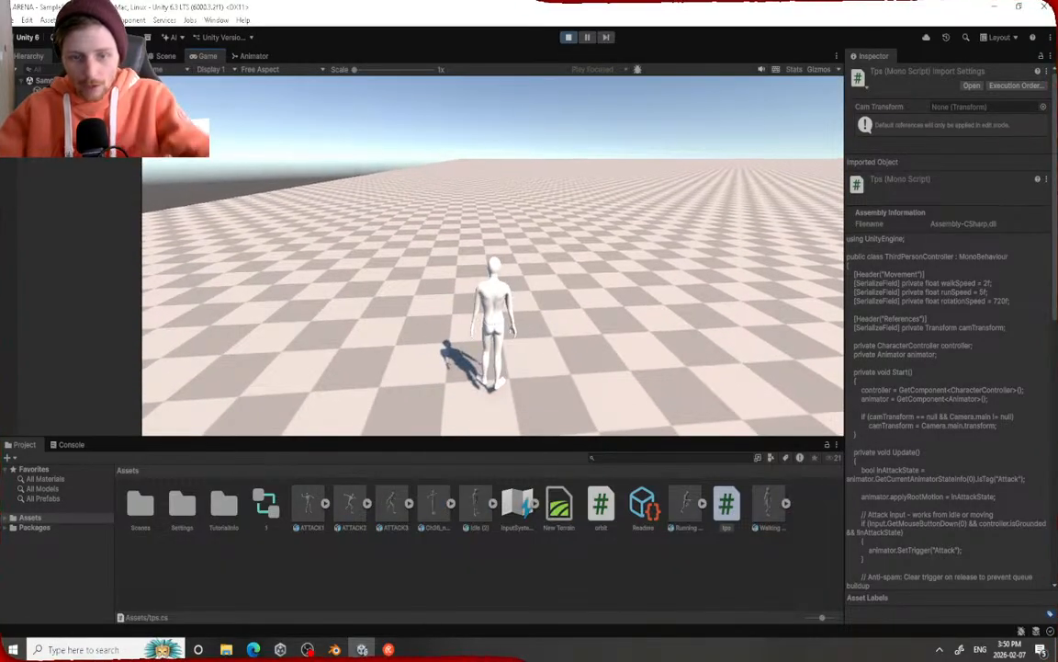
click(492, 255)
key(shift+w)
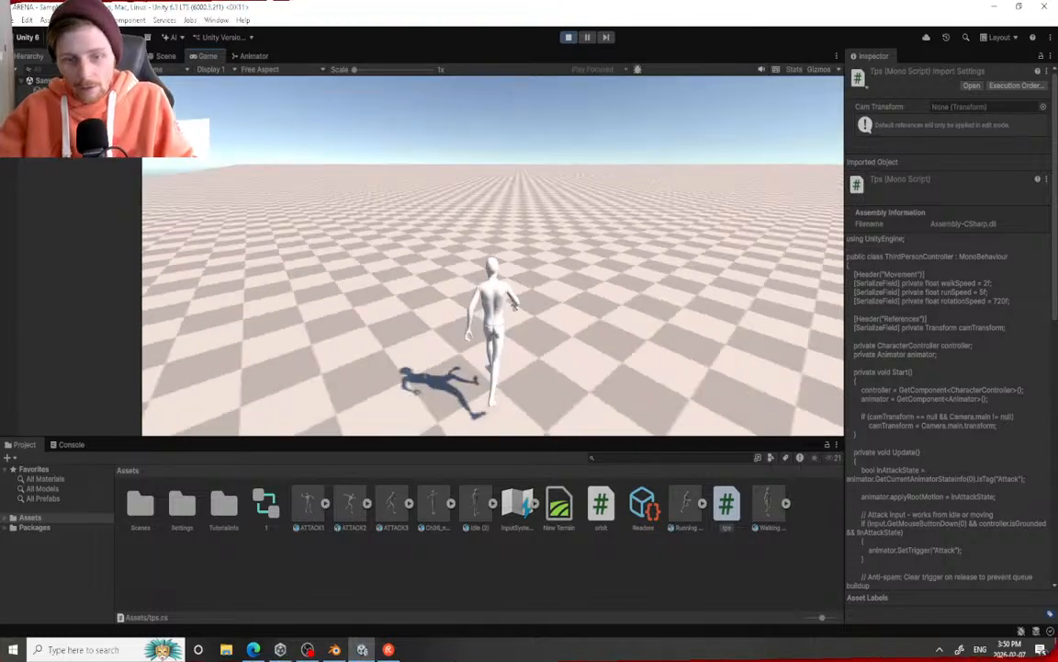
click(493, 256)
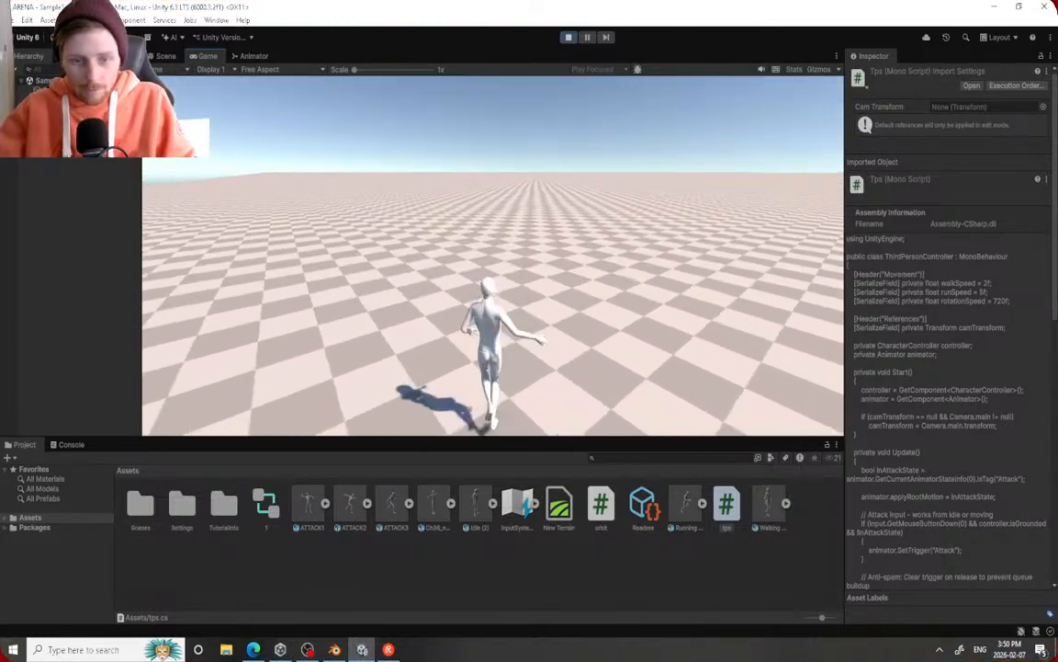
click(492, 255)
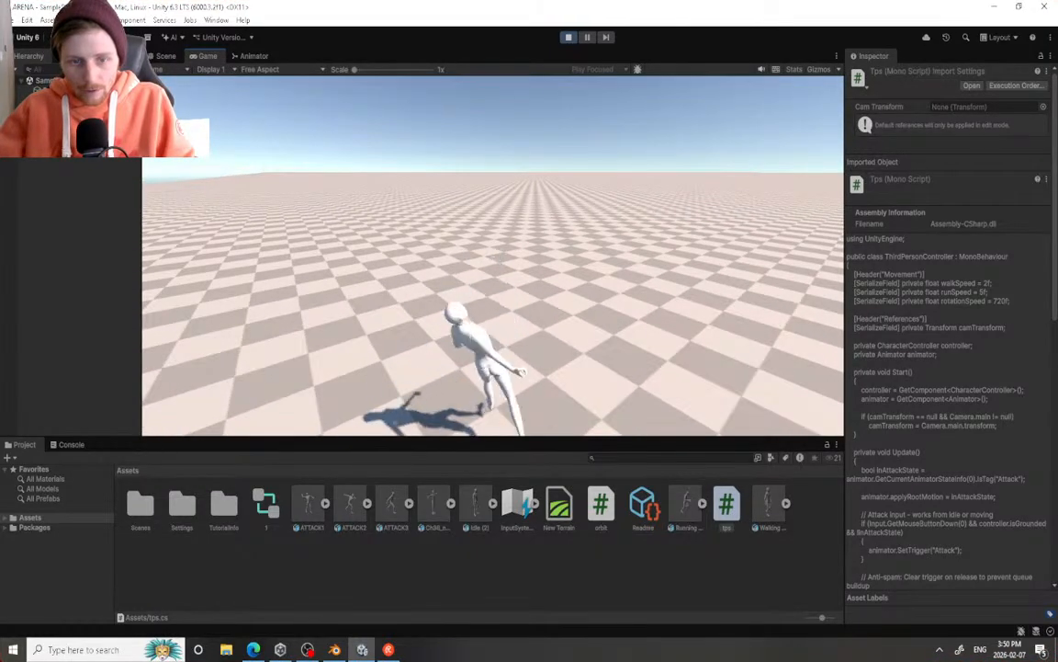
click(493, 256)
click(492, 255)
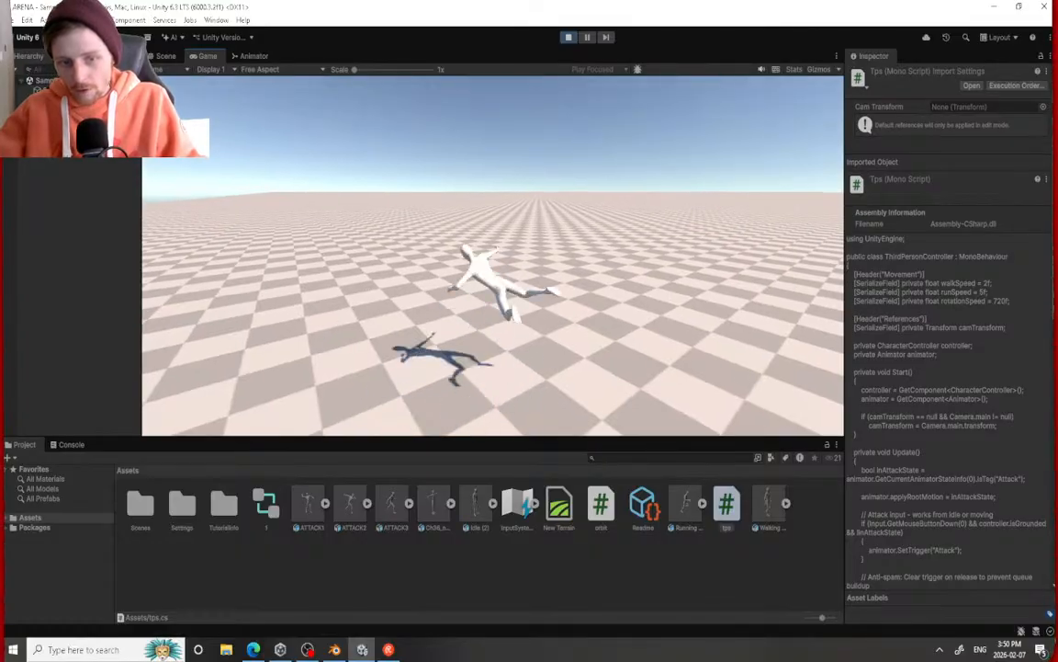
click(492, 255)
click(492, 256)
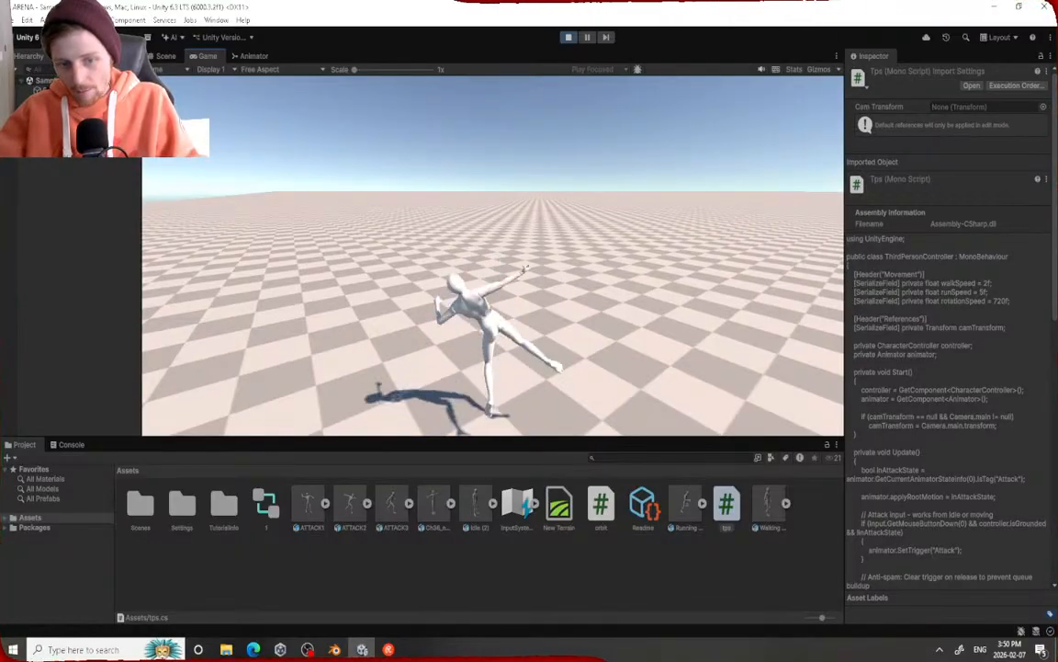
click(492, 256)
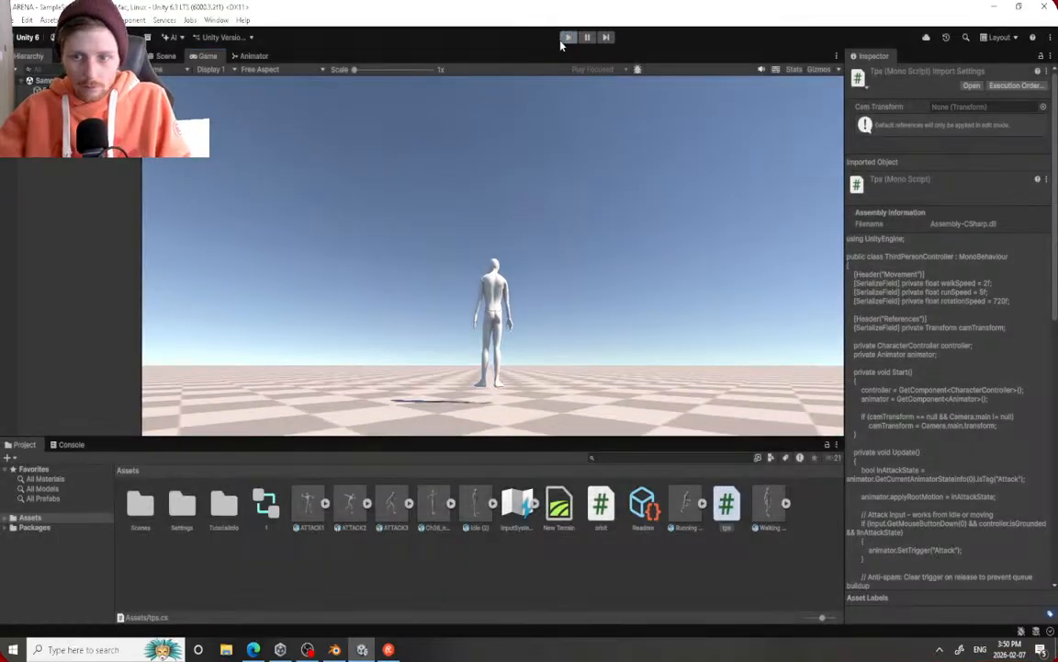
click(568, 36)
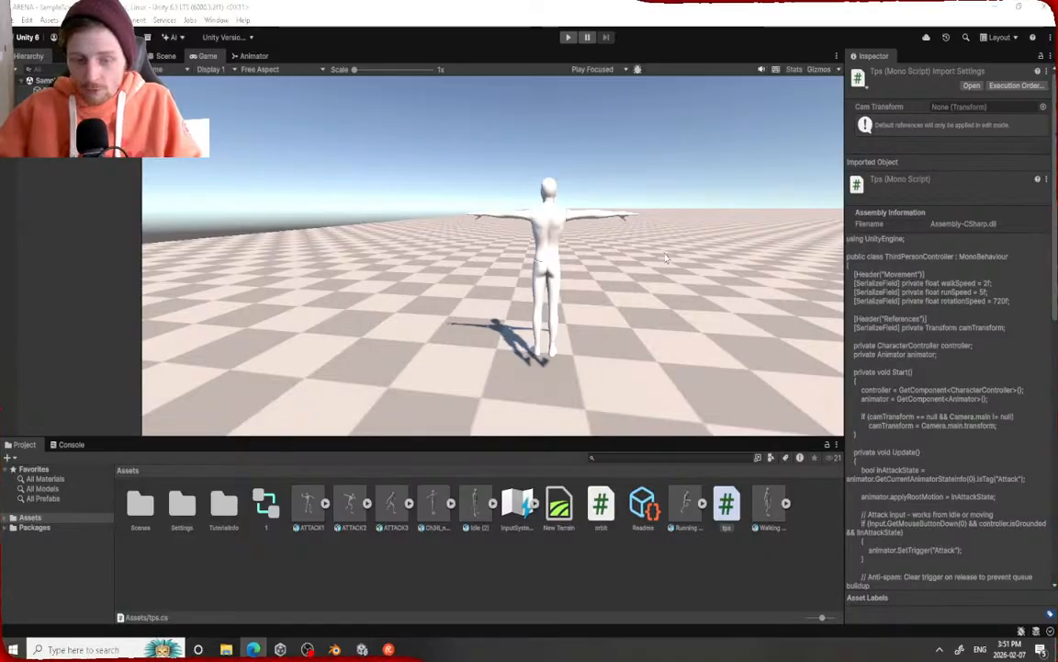
Replace all code in the tps script with the copied version that adds an OnAnimatorMove root motion handler, save it and close the editor
click(617, 588)
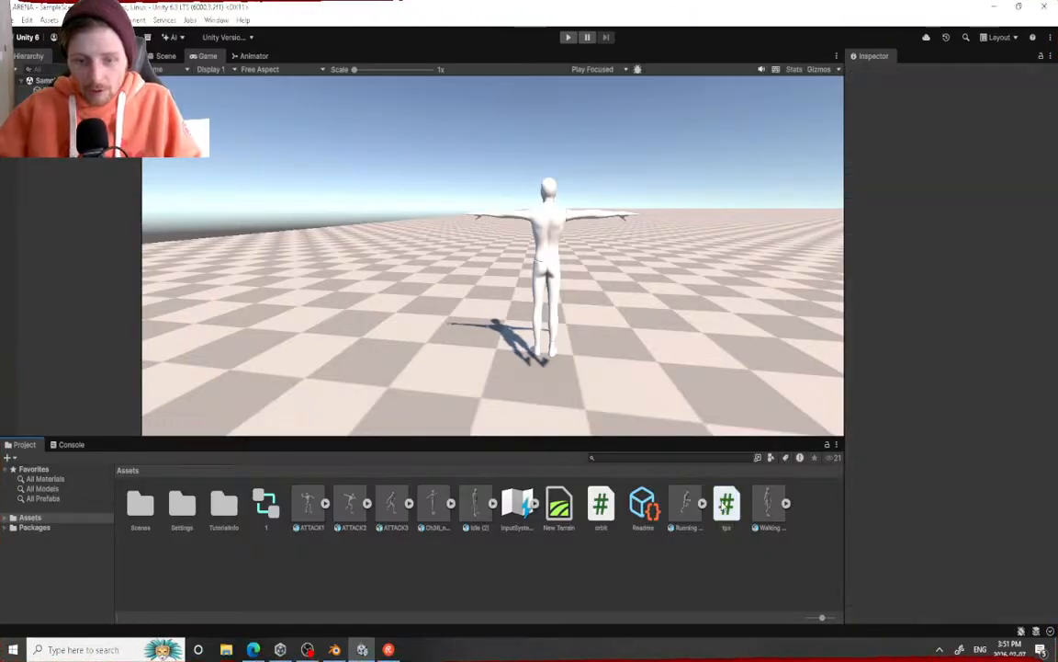
click(721, 503)
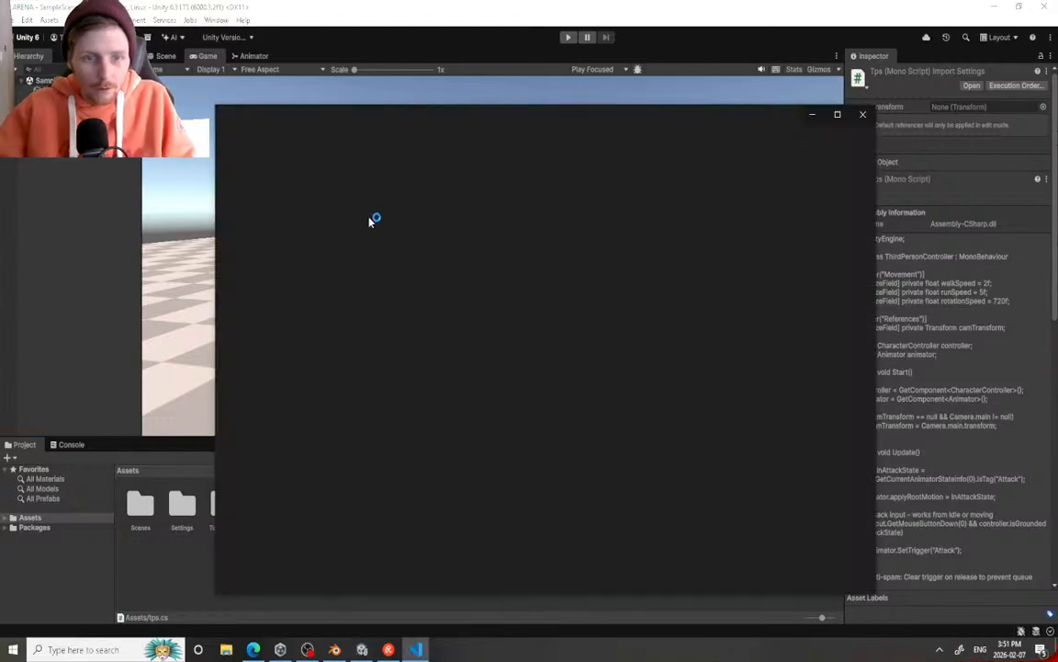
click(444, 224)
key(ctrl+a)
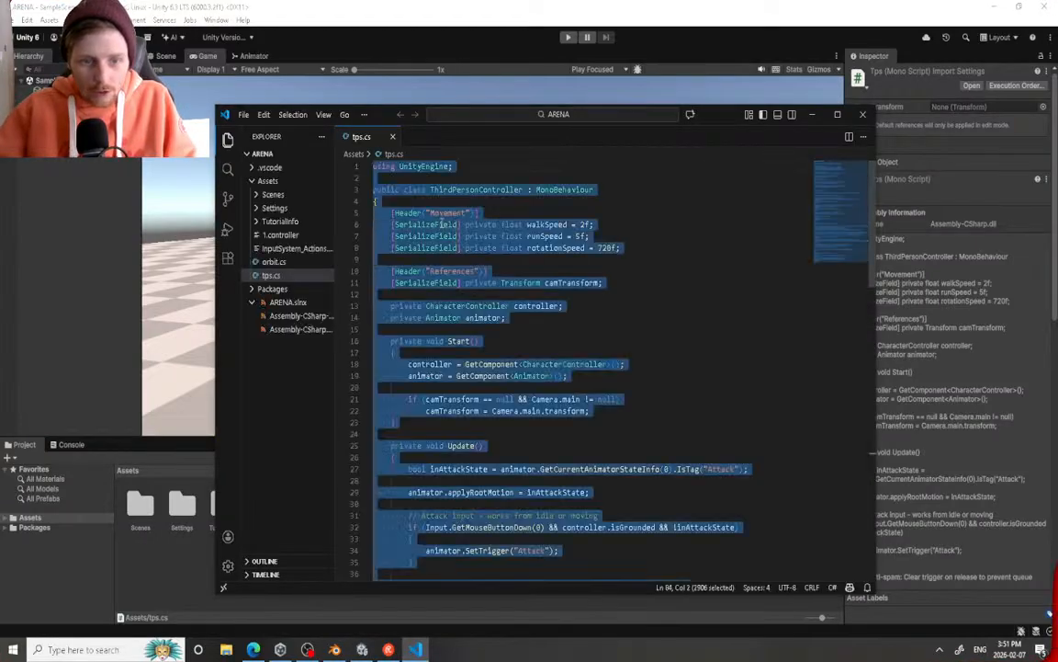
key(ctrl+v)
click(243, 114)
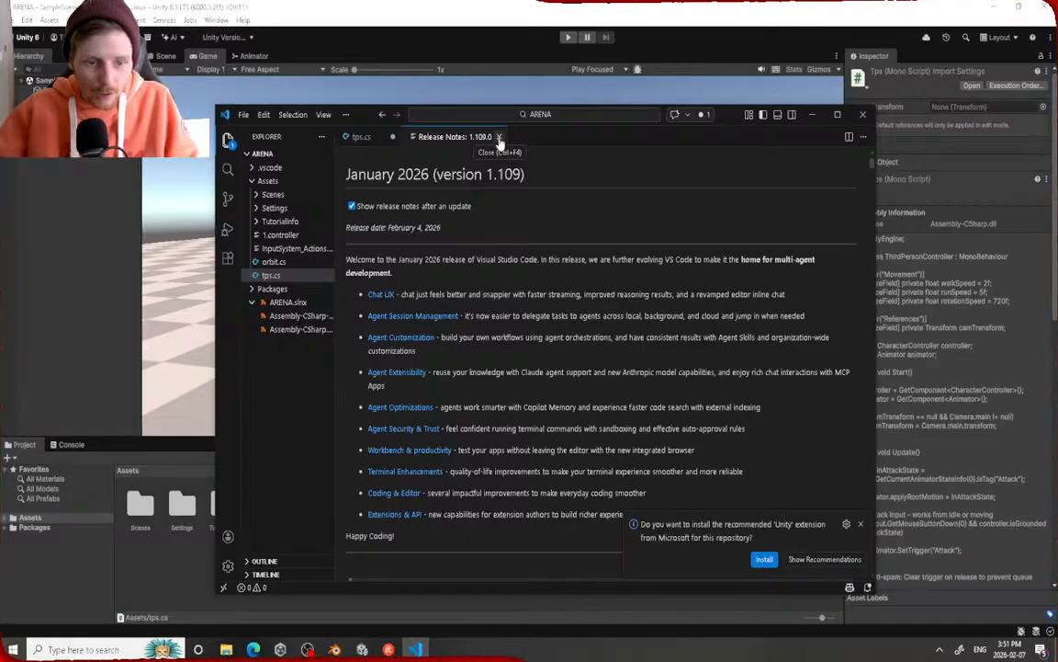
click(499, 137)
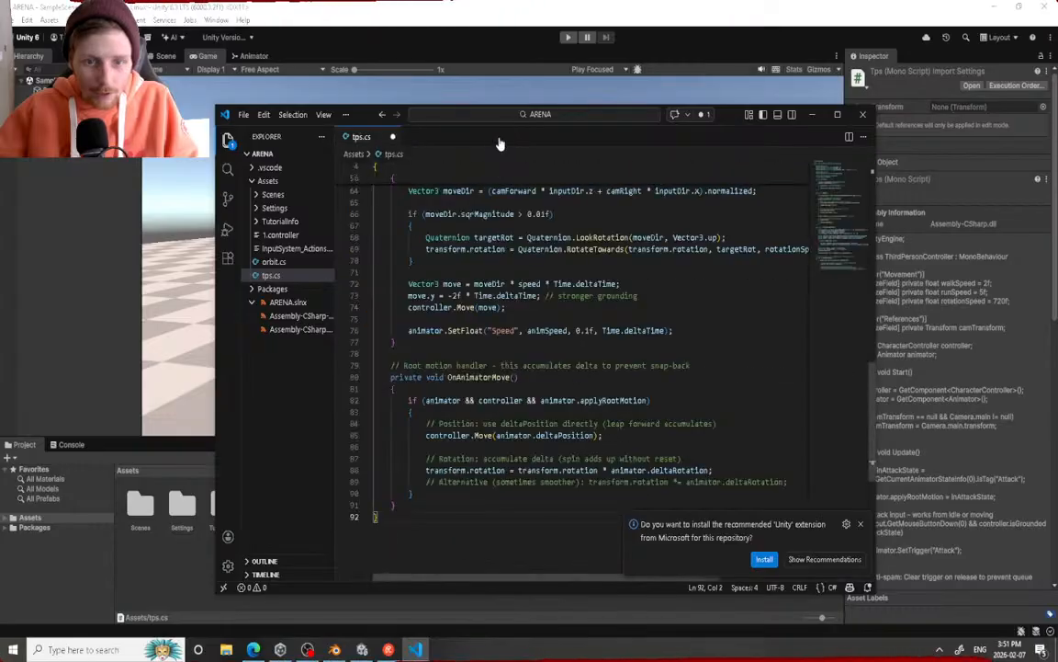
click(244, 114)
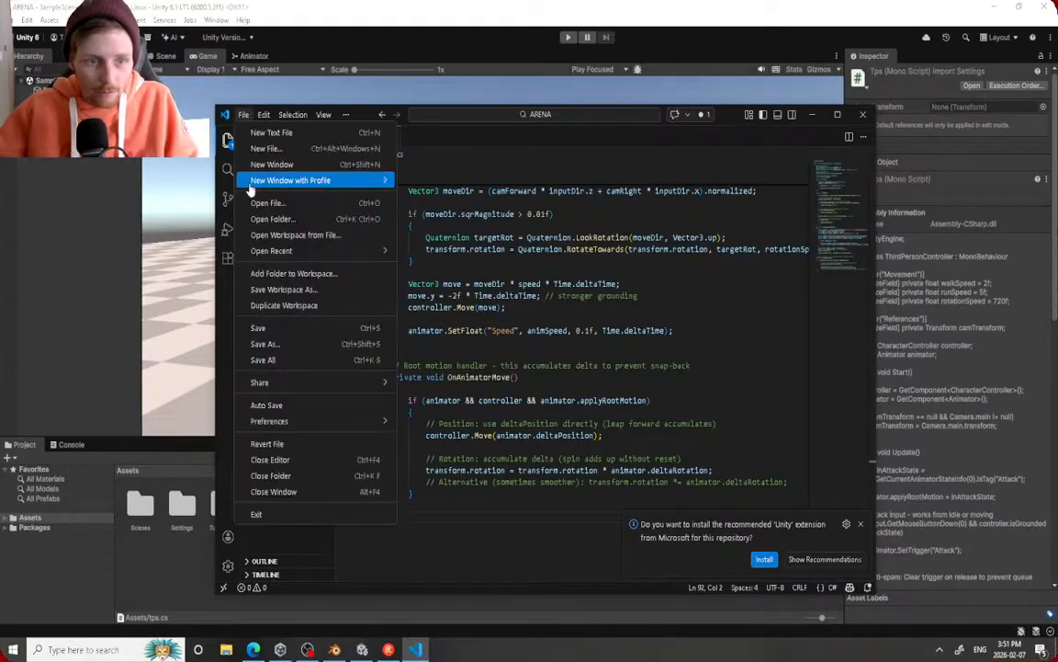
click(267, 327)
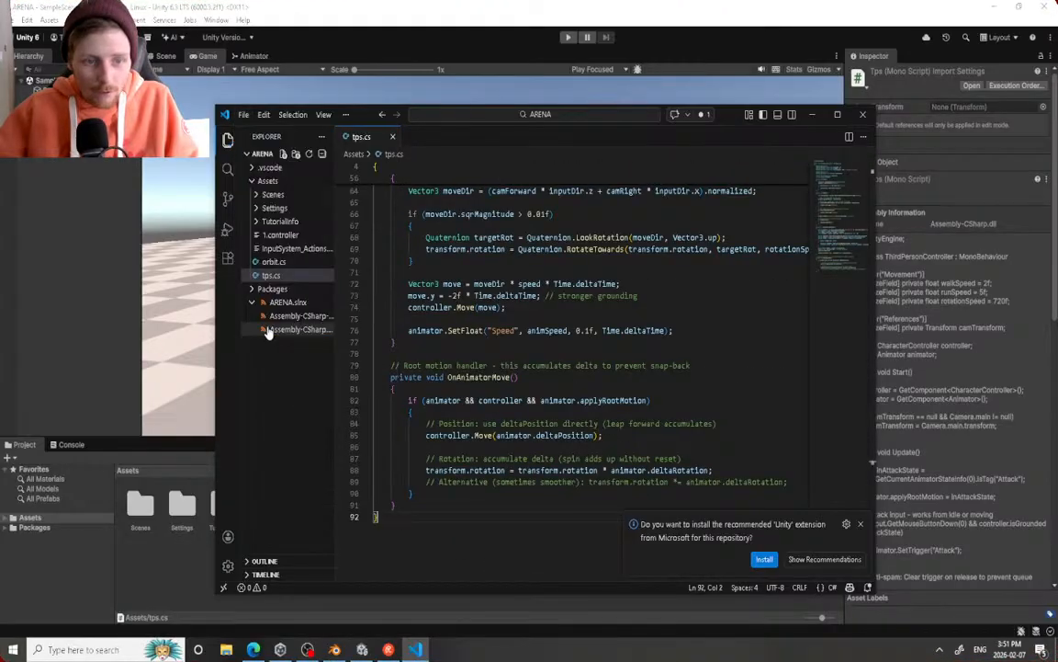
click(863, 114)
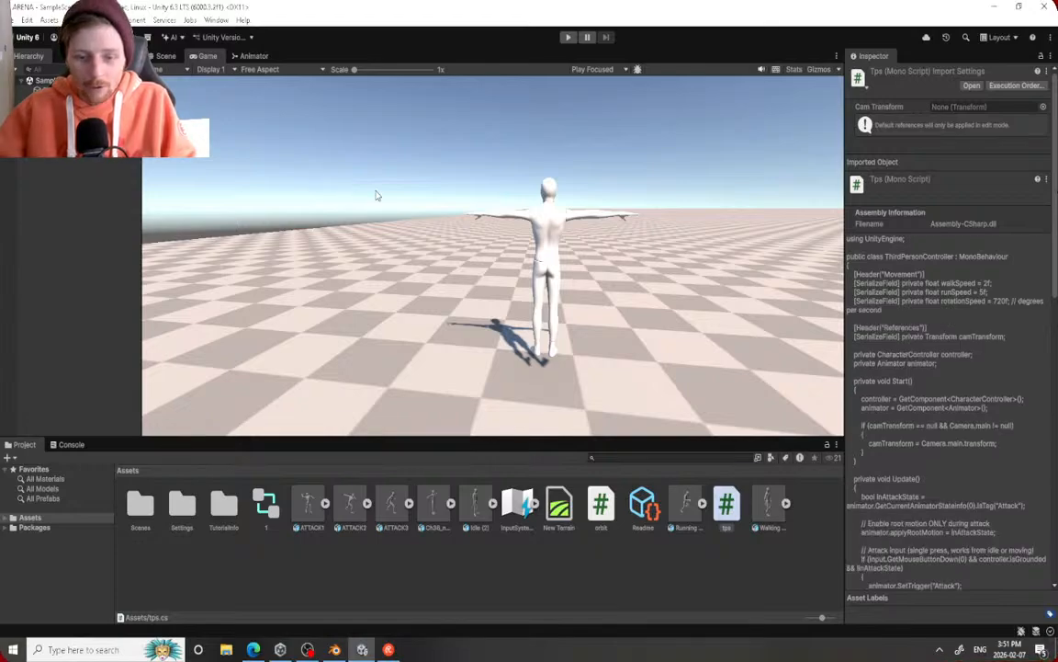
Run the scene with the root motion handler script, test the character's attack, and exit Play mode
click(569, 38)
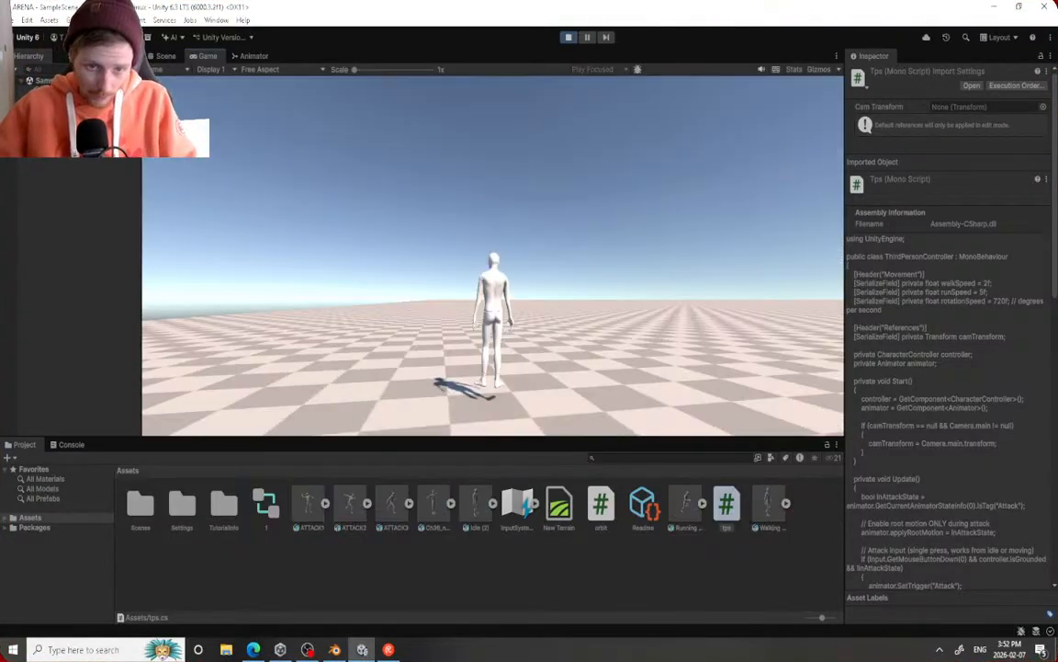
click(504, 343)
click(493, 256)
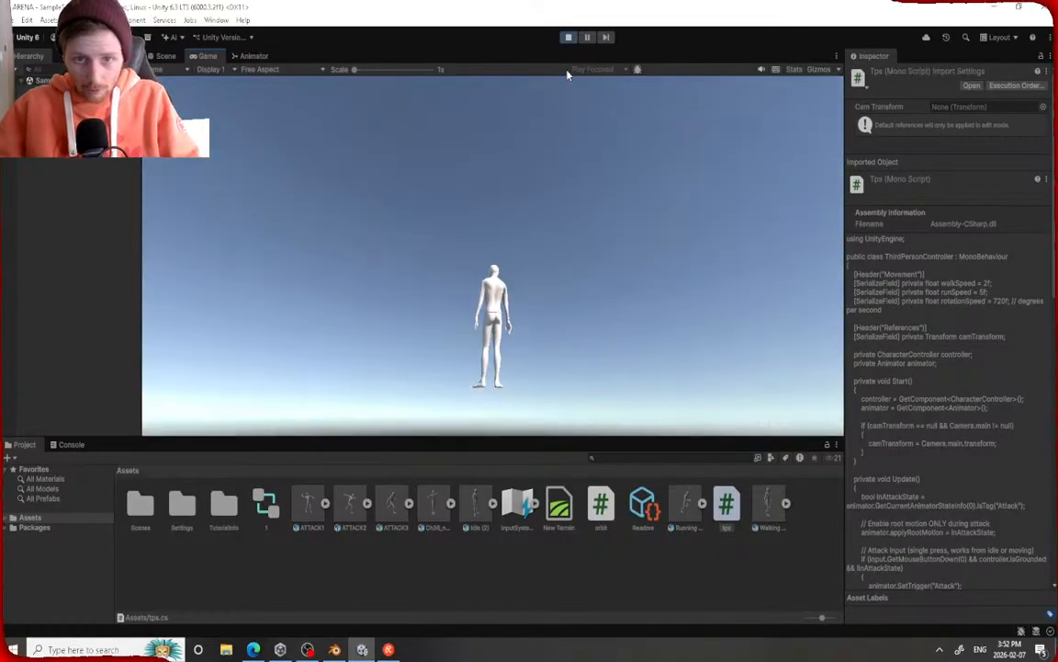
click(568, 38)
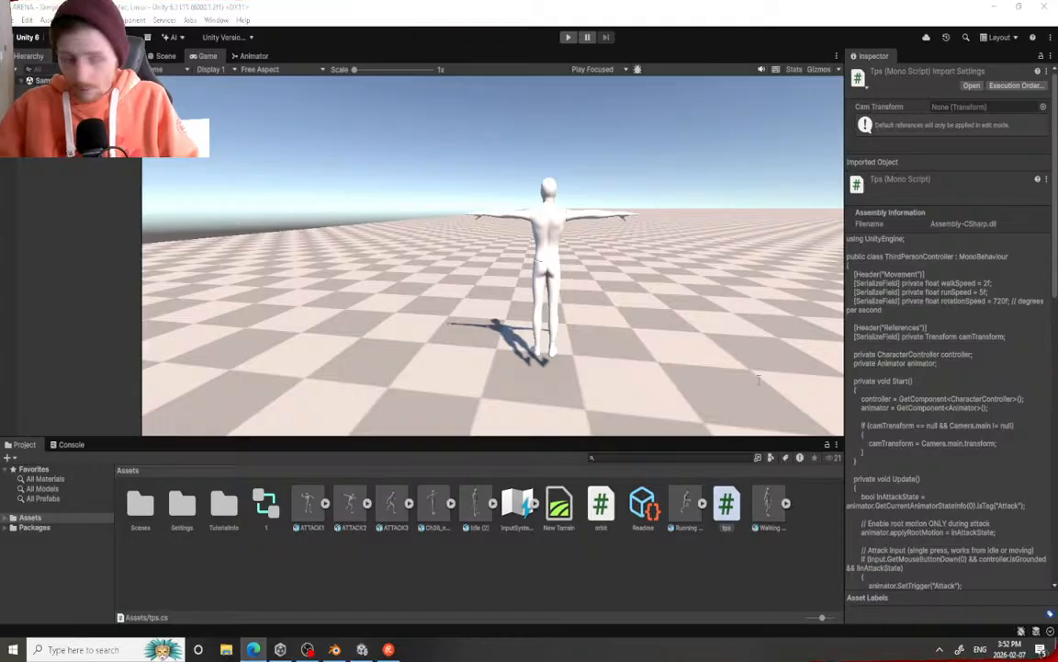
Examine the ATTACK3 clip's root transform import settings and compare them with the camera's and the ROOT object's component settings
click(398, 501)
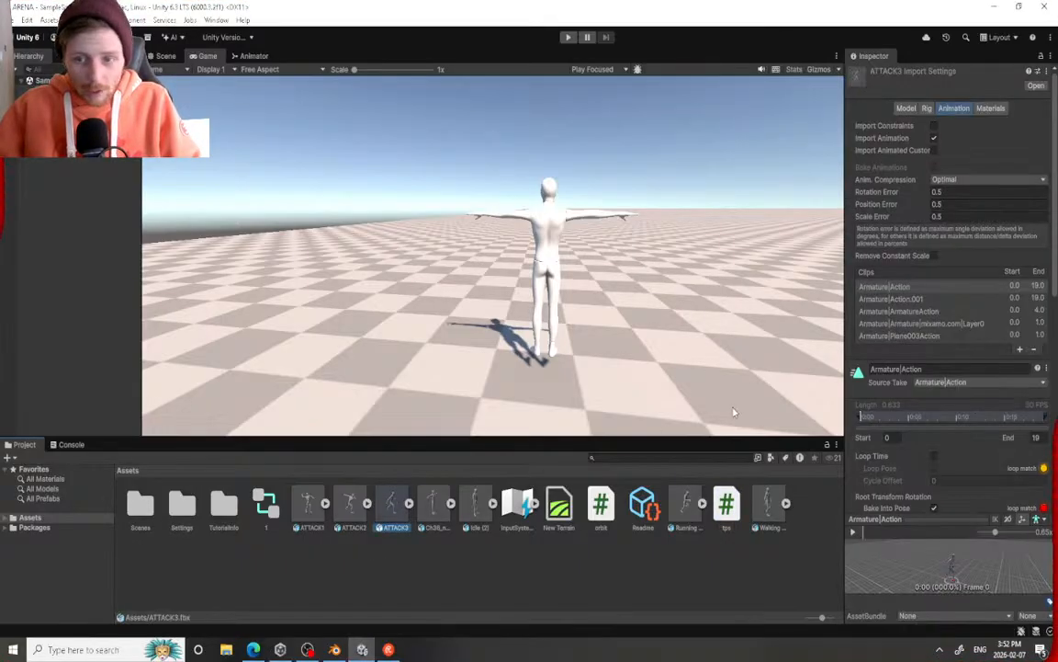
scroll(921, 312, down, 8)
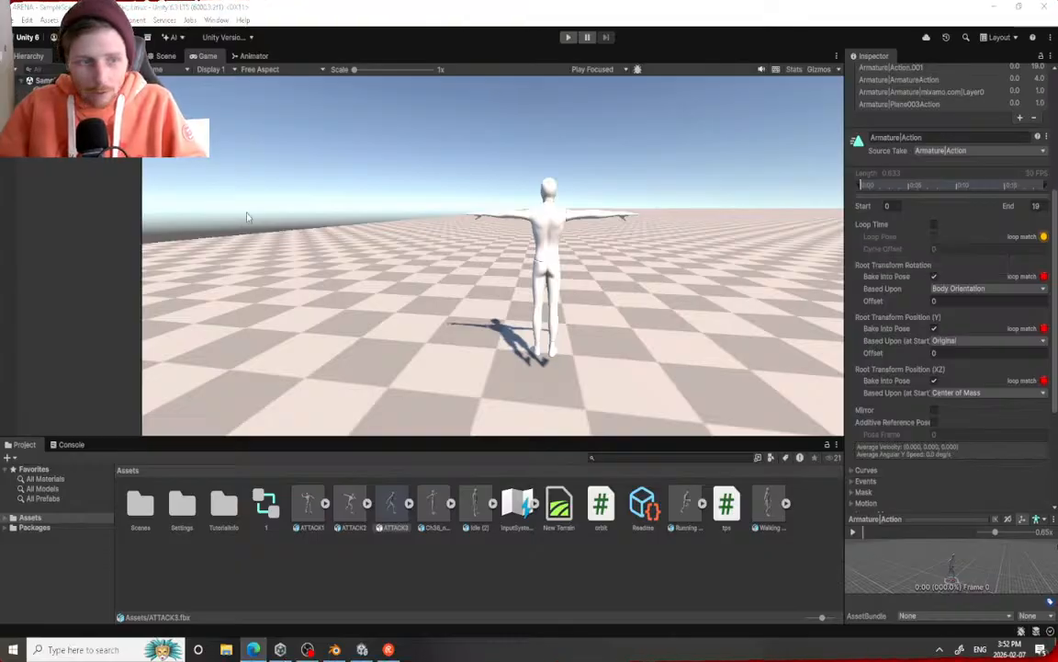
click(55, 91)
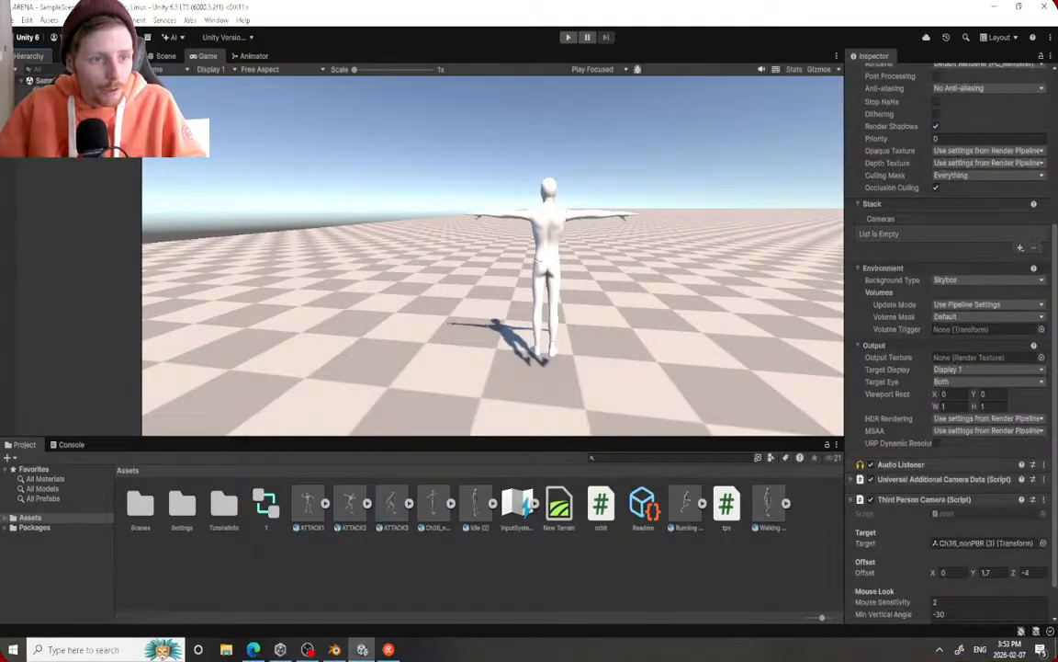
click(56, 121)
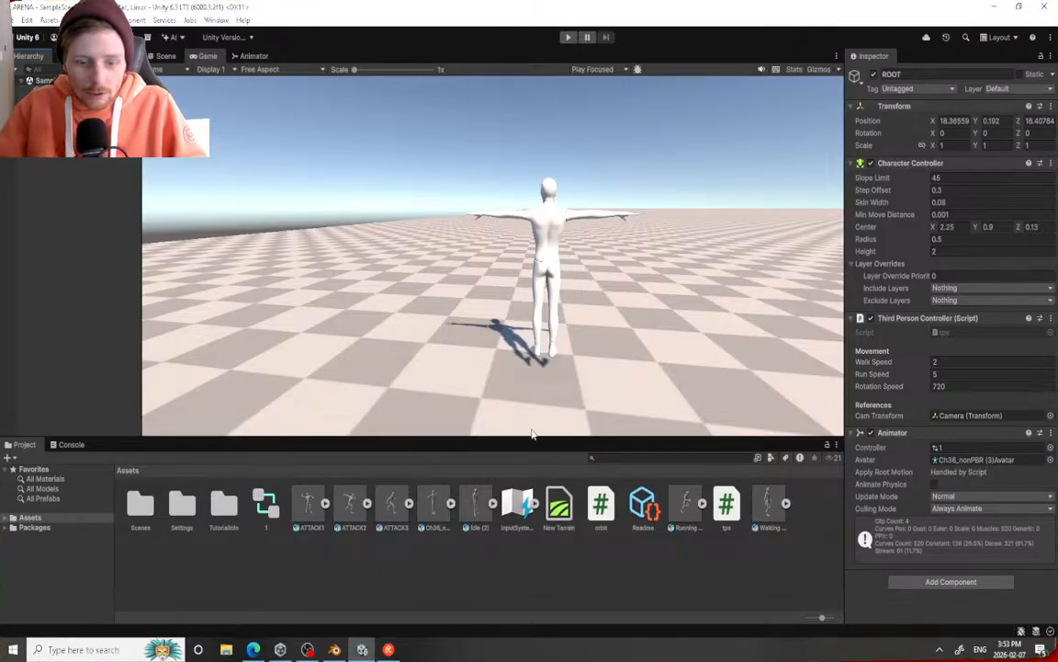
click(391, 501)
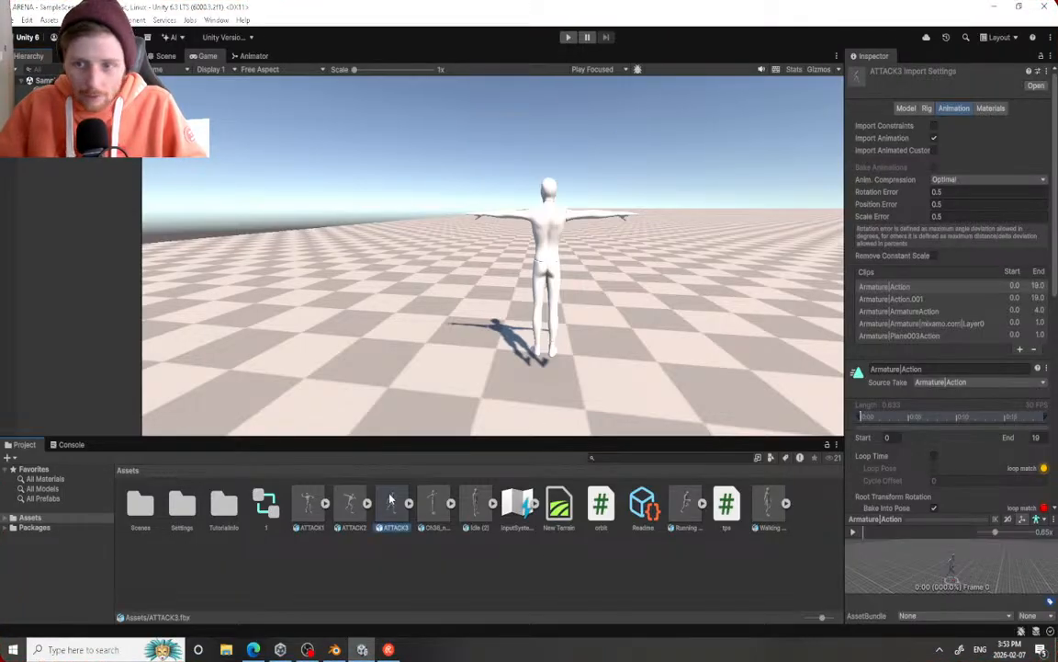
scroll(915, 204, down, 4)
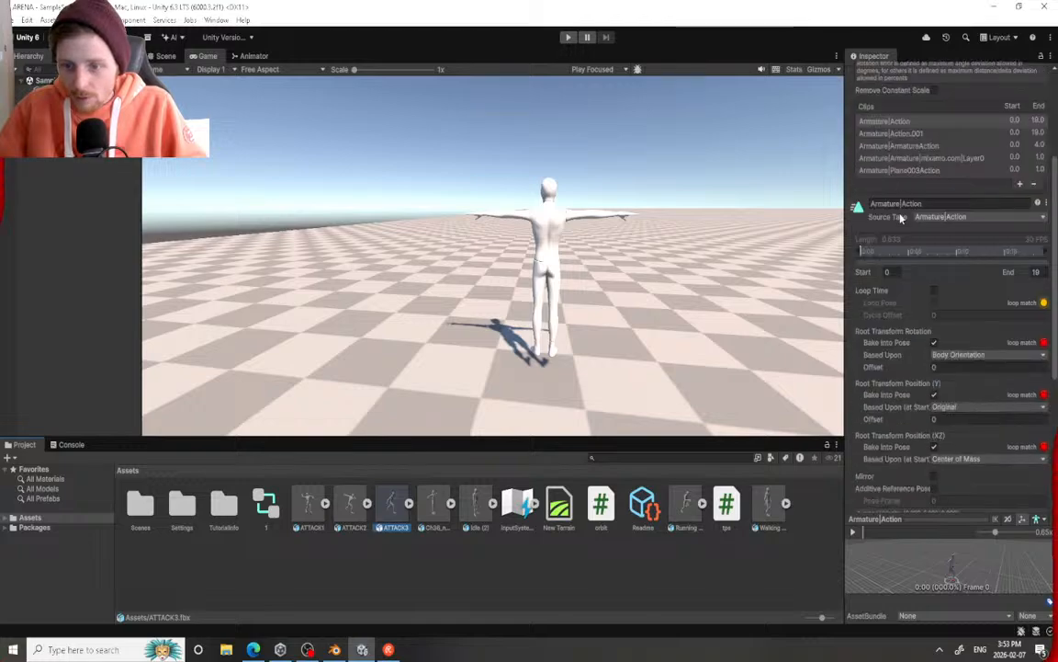
scroll(901, 217, down, 4)
scroll(901, 217, up, 3)
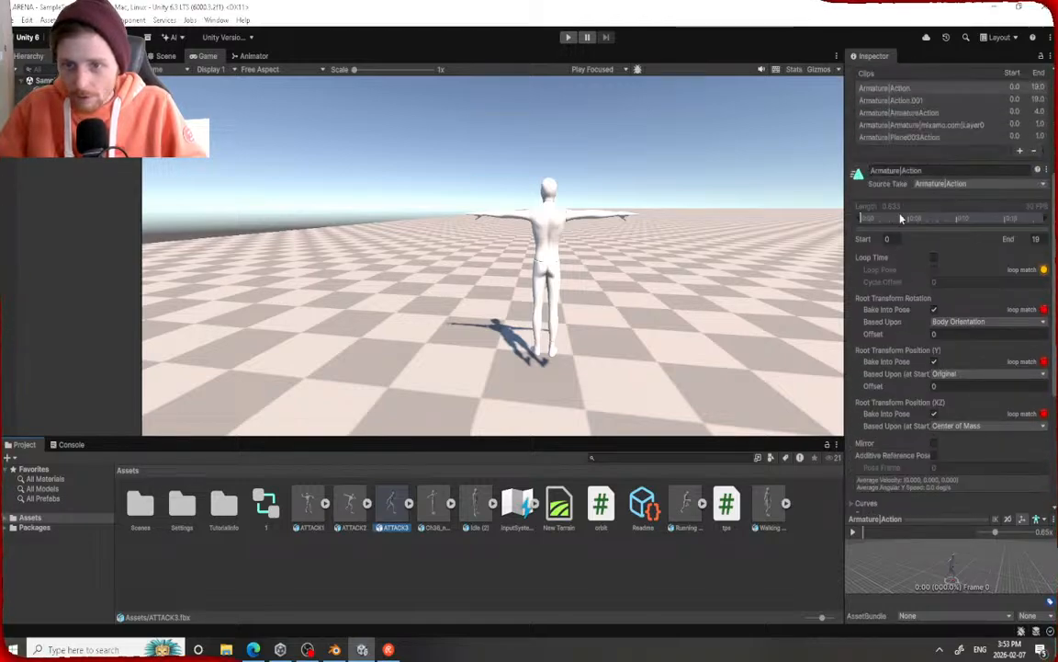
scroll(901, 216, up, 4)
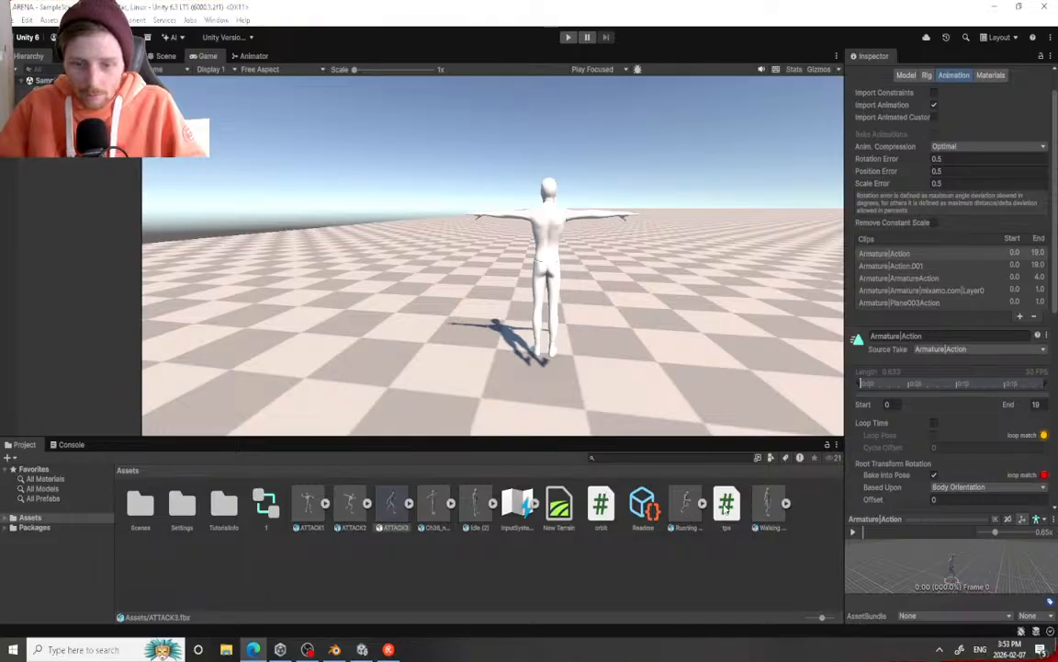
Replace the whole tps script with the copied revision that applies deltaRotation through transform.rotation *= in OnAnimatorMove, save it and close the editor
double_click(725, 507)
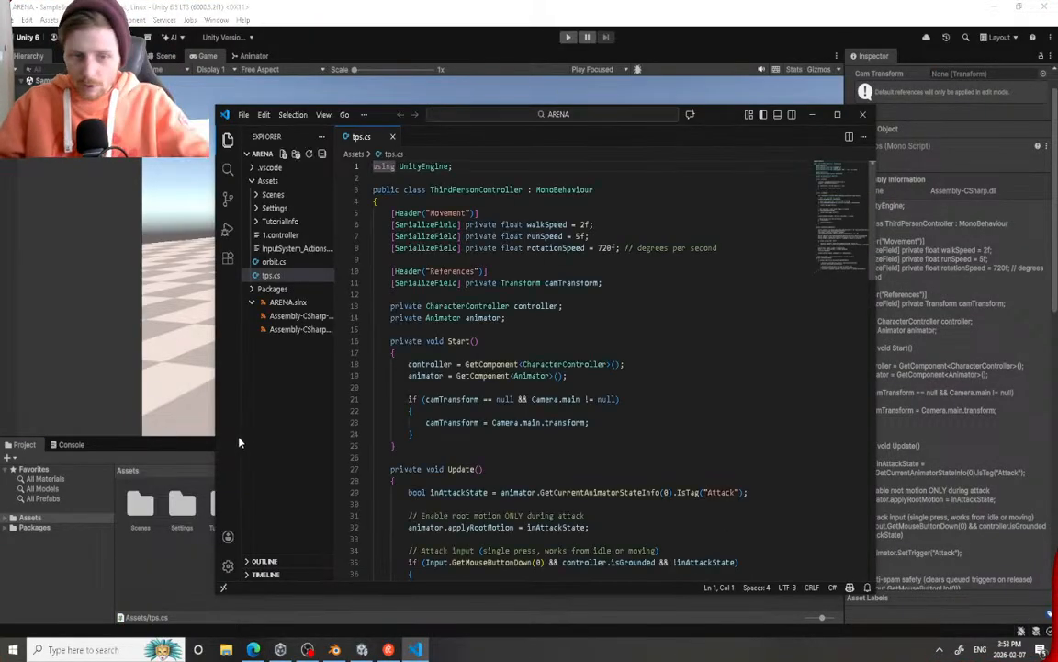
key(ctrl+a)
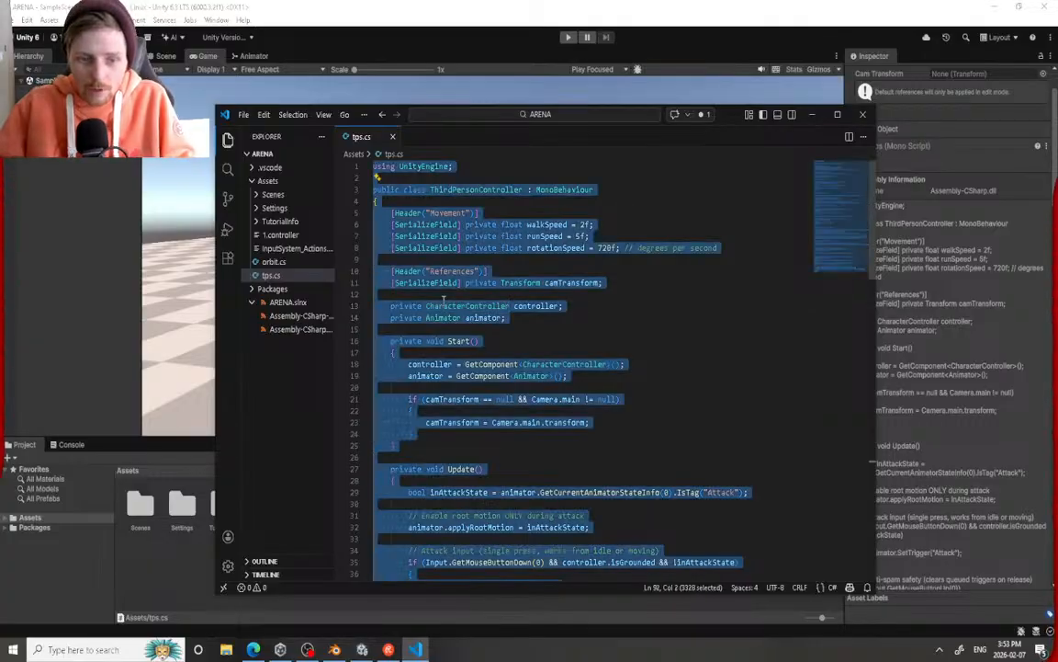
key(ctrl+v)
click(243, 114)
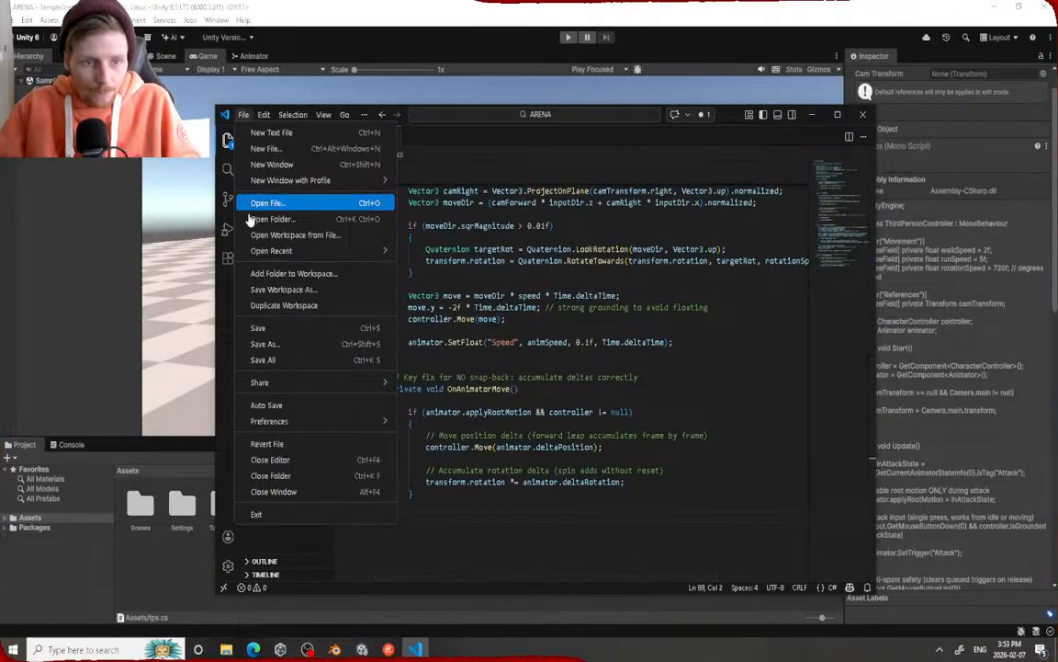
click(259, 328)
click(862, 114)
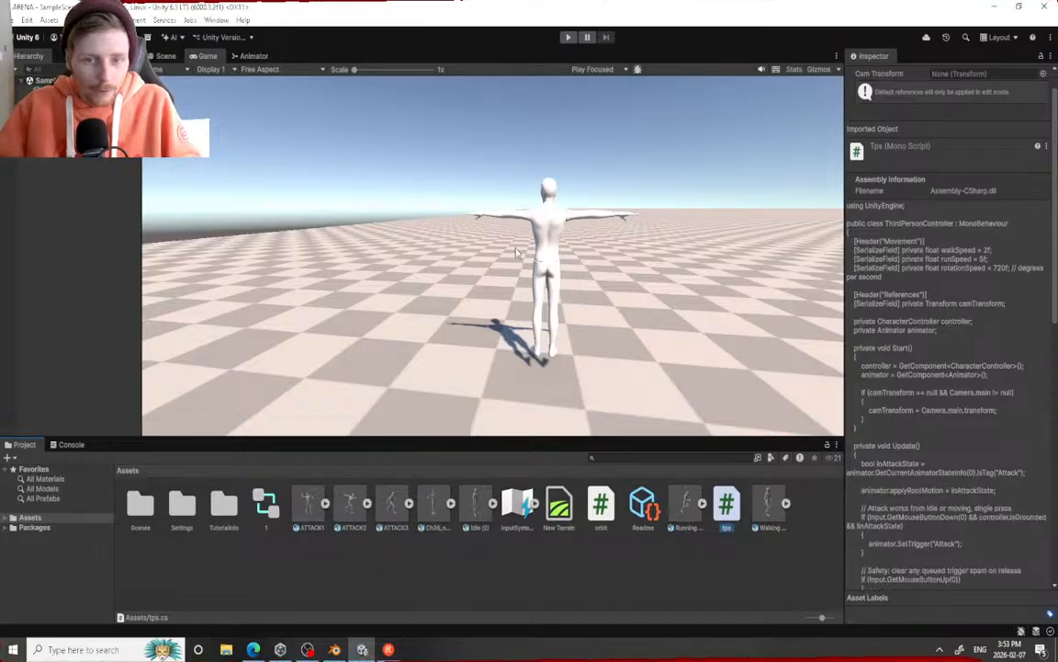
Playtest the attack with the revised delta accumulation code and exit Play mode
click(564, 39)
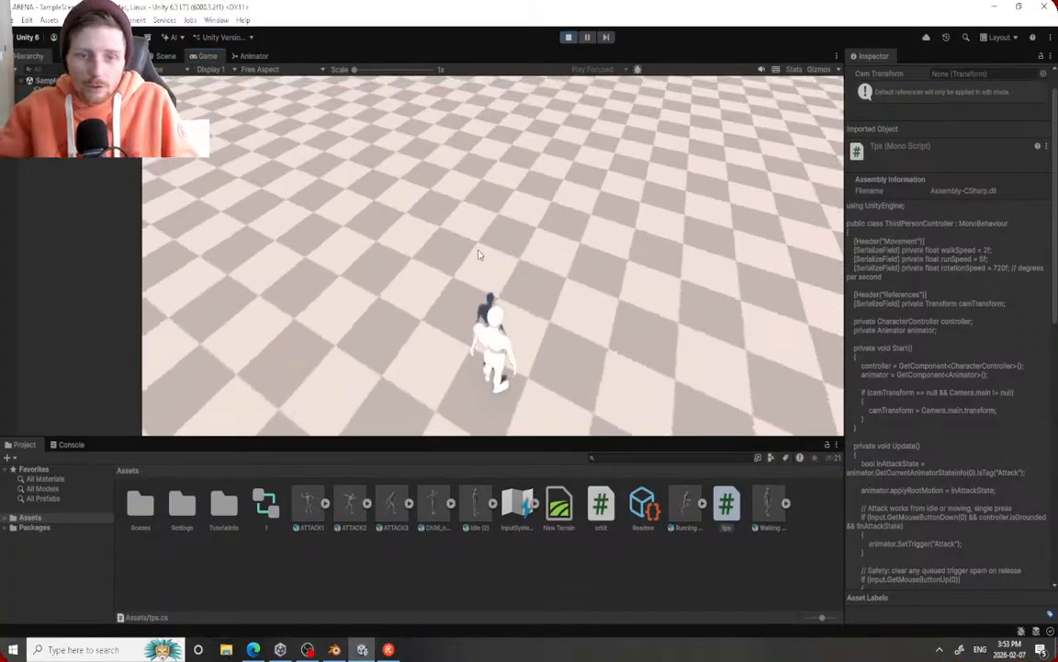
click(480, 253)
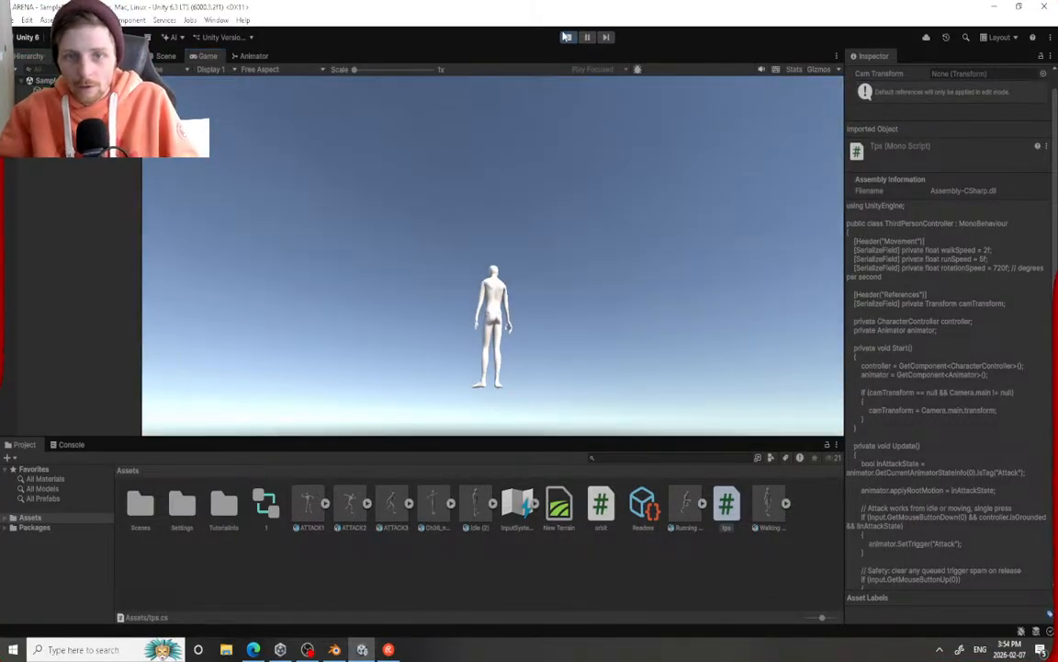
click(566, 37)
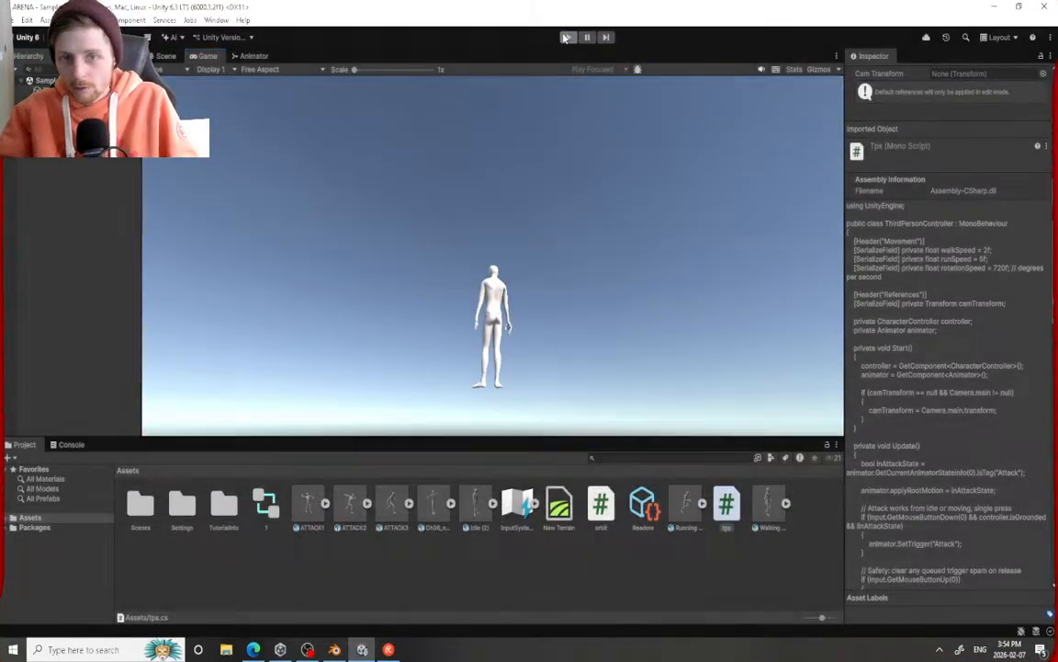
click(566, 37)
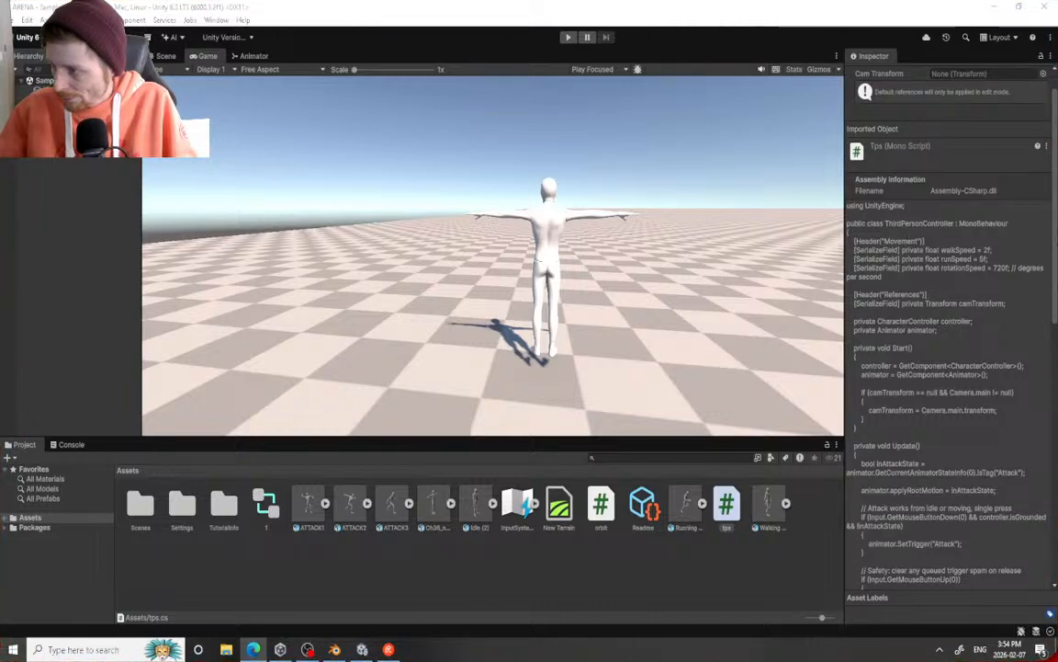
Replace all tps code with the copied version allowing single-press attacks only when grounded and normal movement only outside attacks, save it and close the editor
click(730, 501)
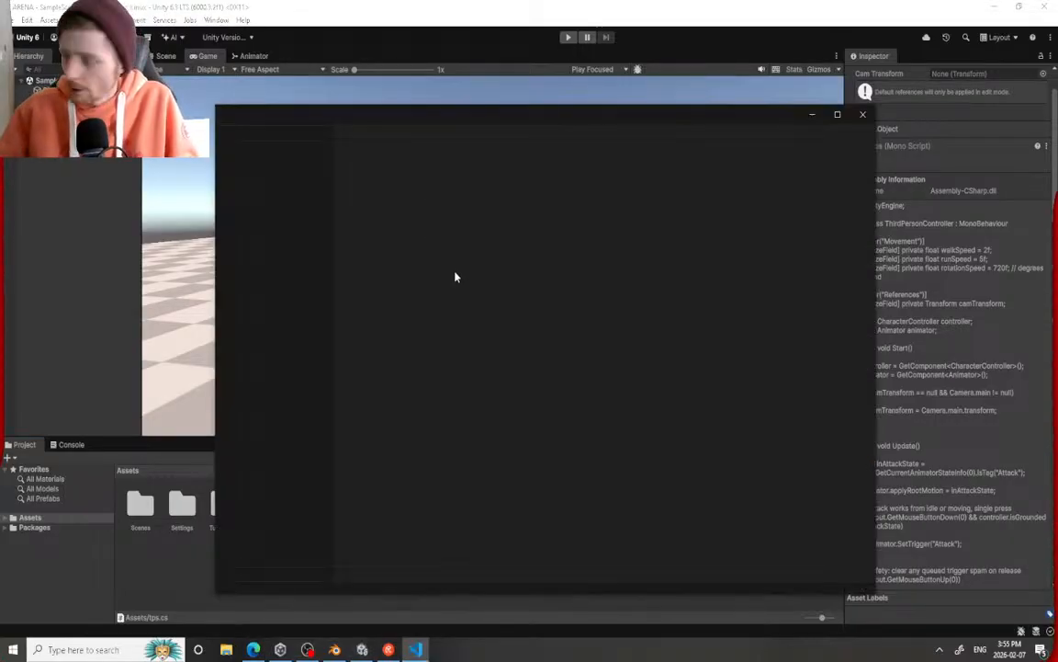
key(ctrl+a)
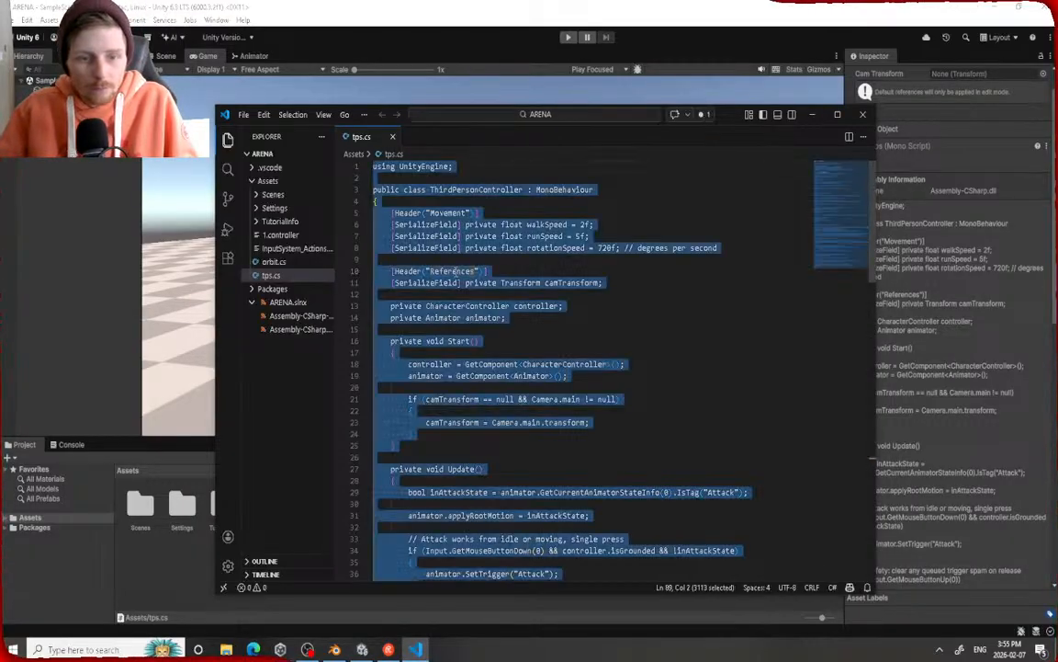
key(ctrl+v)
click(243, 114)
click(260, 328)
click(863, 114)
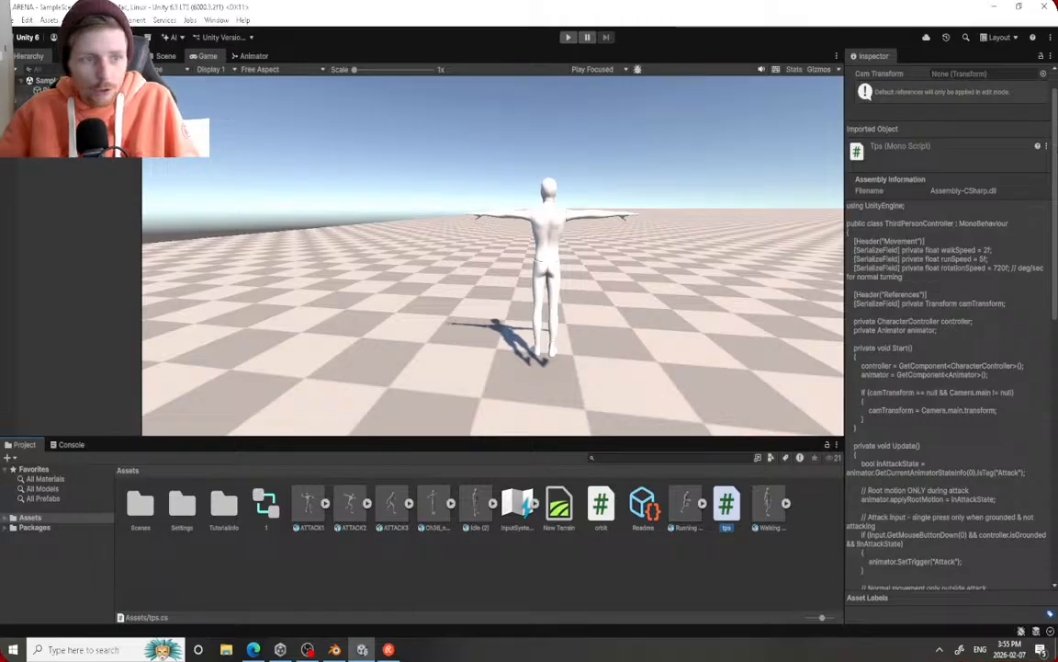
Select the ROOT object, run the scene, test moving forward and attacking repeatedly while its components are shown, and exit Play mode
click(53, 120)
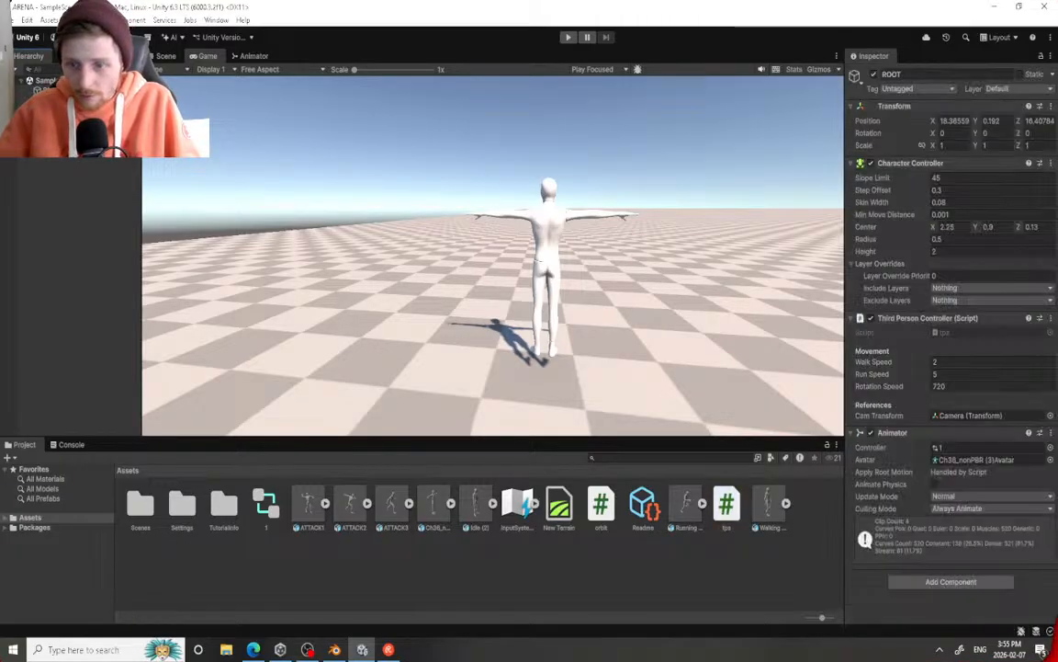
click(569, 38)
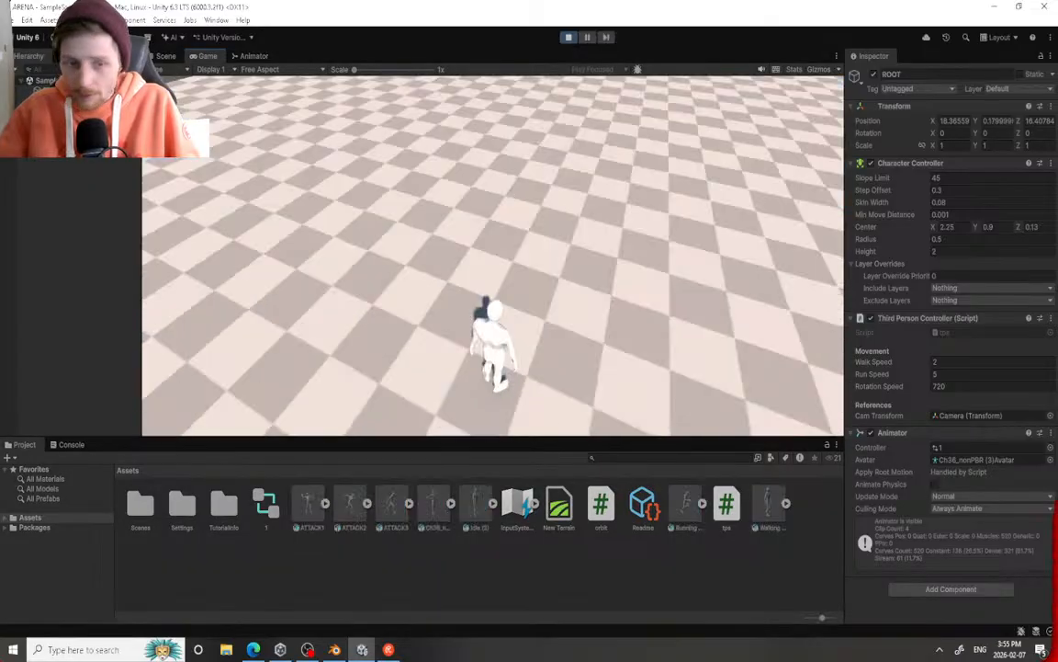
key(w)
click(494, 256)
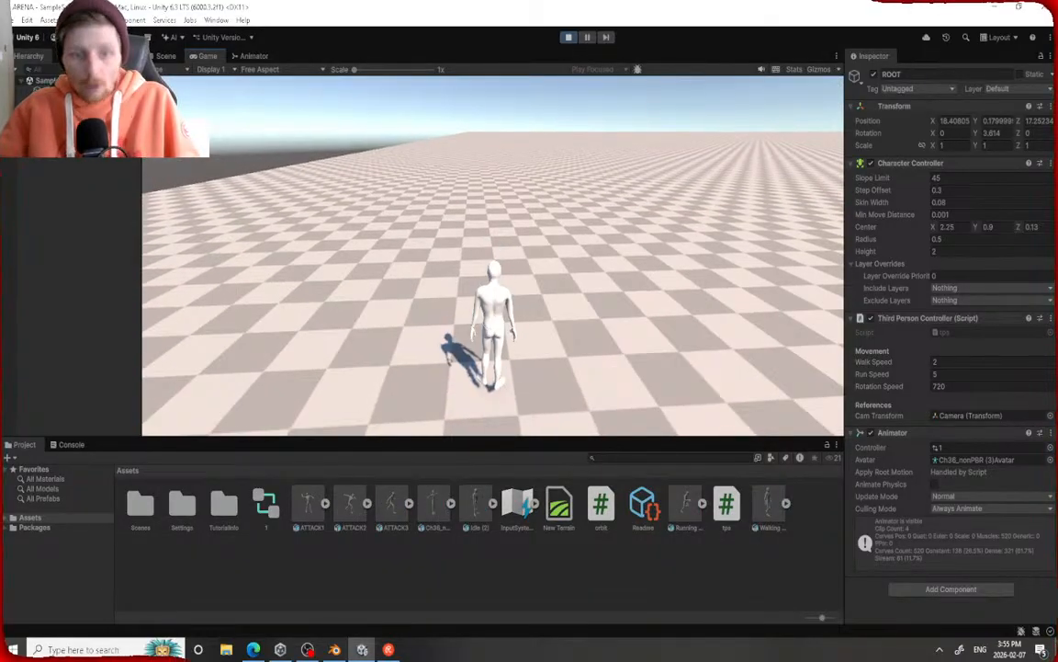
key(w)
click(494, 256)
key(Escape)
click(567, 37)
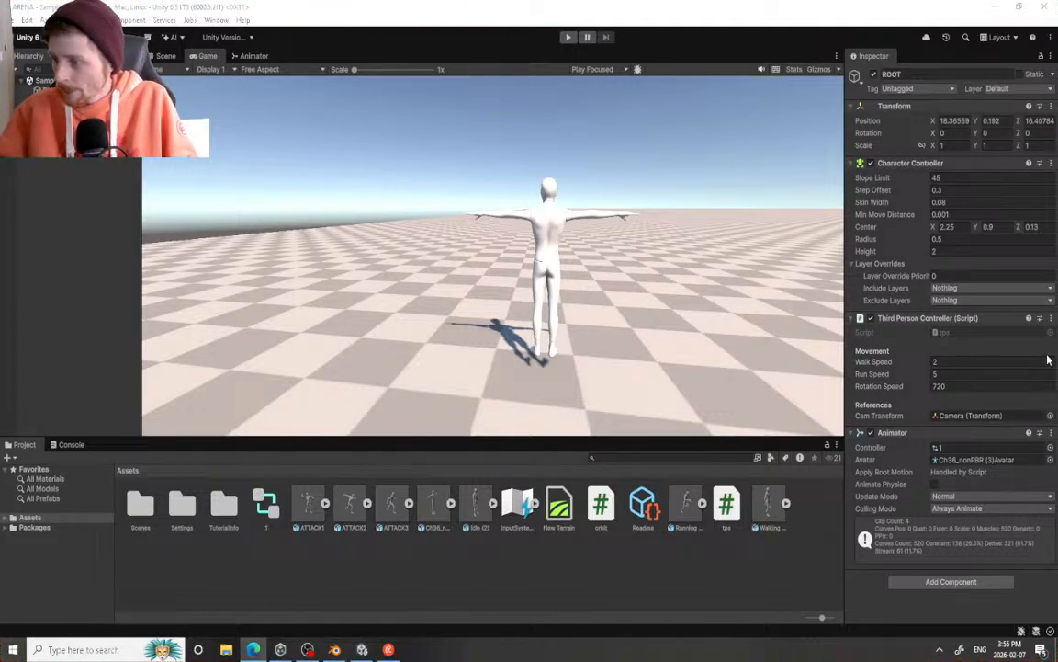
Turn off Bake Into Pose for Root Transform Rotation in ATTACK3's animation import settings and apply the change
click(400, 511)
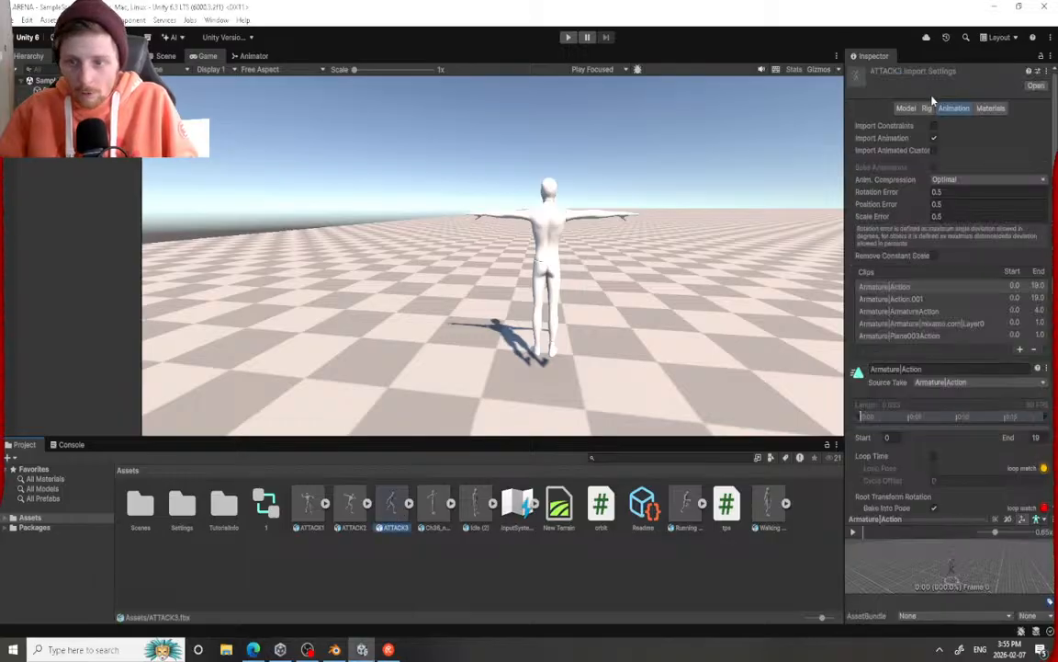
scroll(866, 250, down, 5)
click(935, 374)
scroll(937, 375, down, 6)
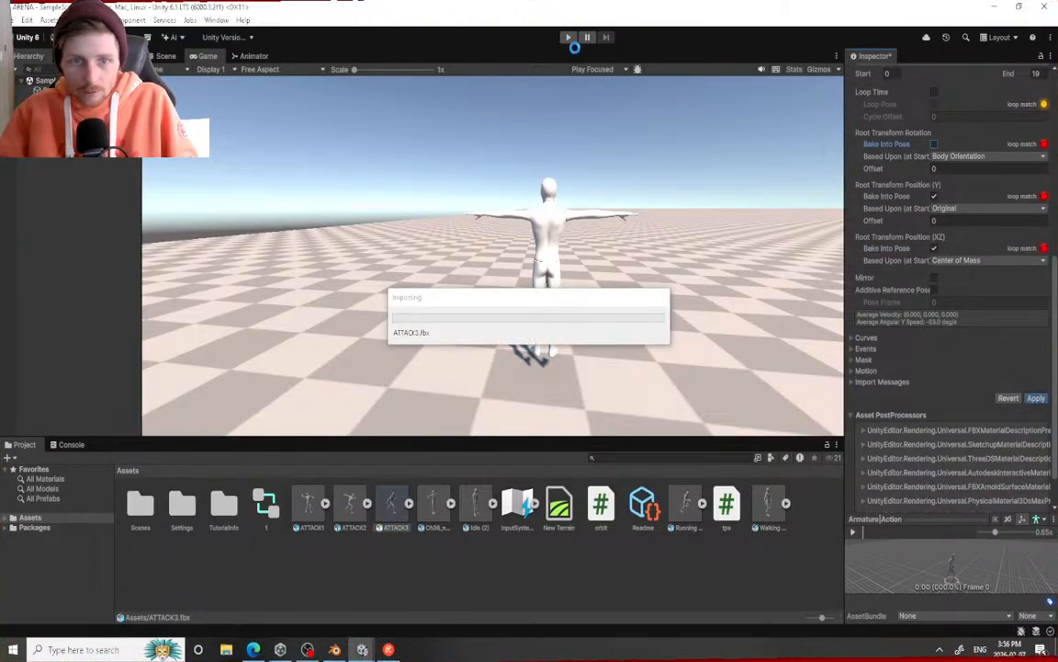
Playtest running and attacking with ATTACK3's root rotation unbaked, and exit Play mode
click(567, 38)
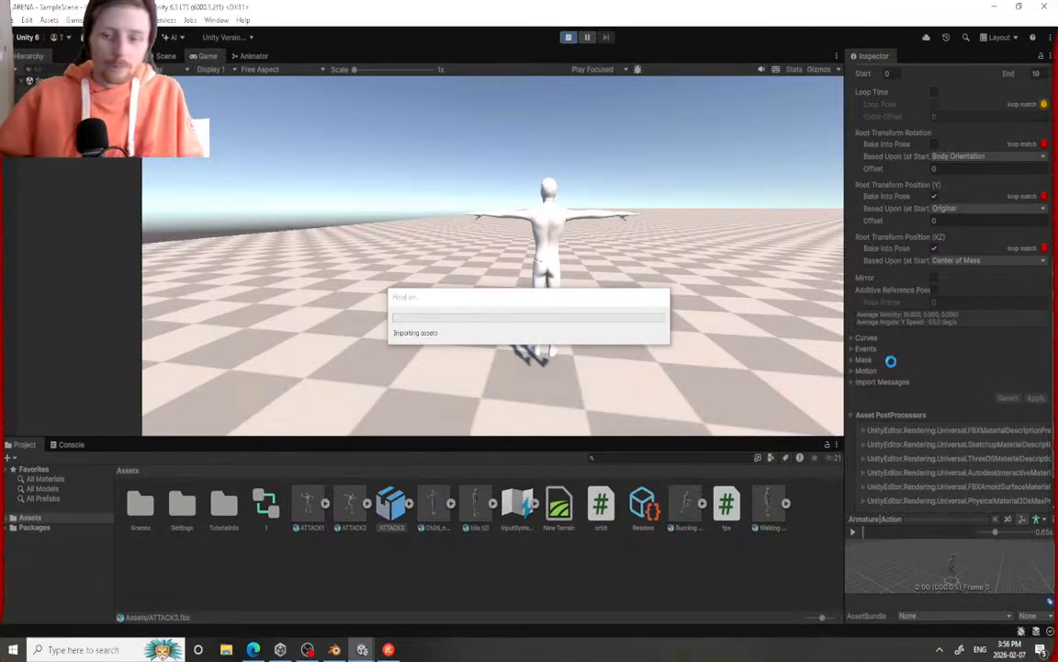
click(560, 364)
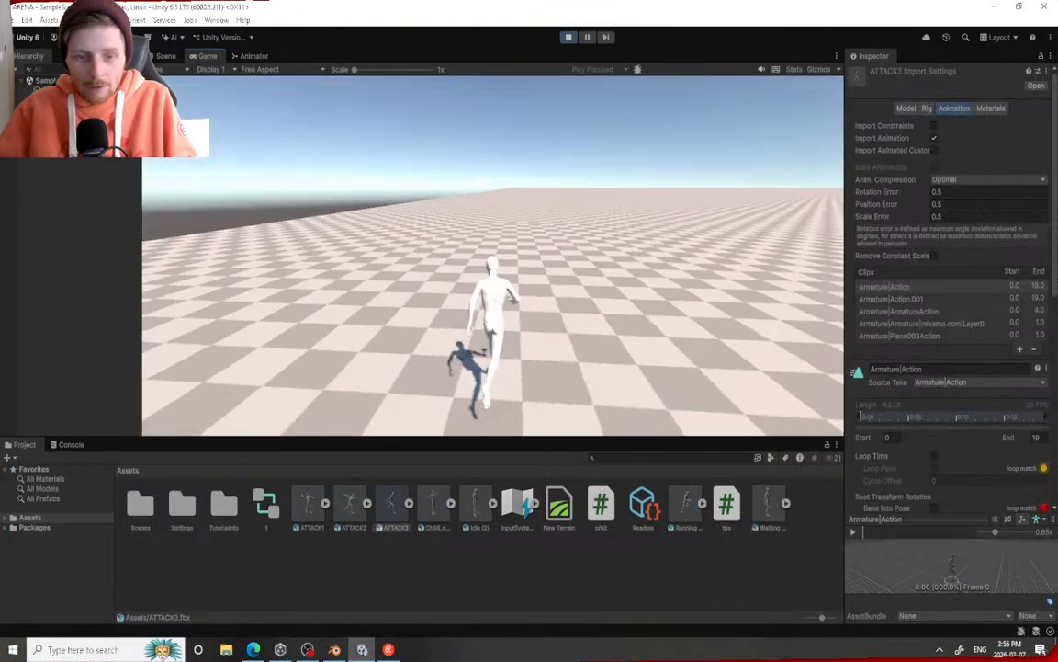
key(Escape)
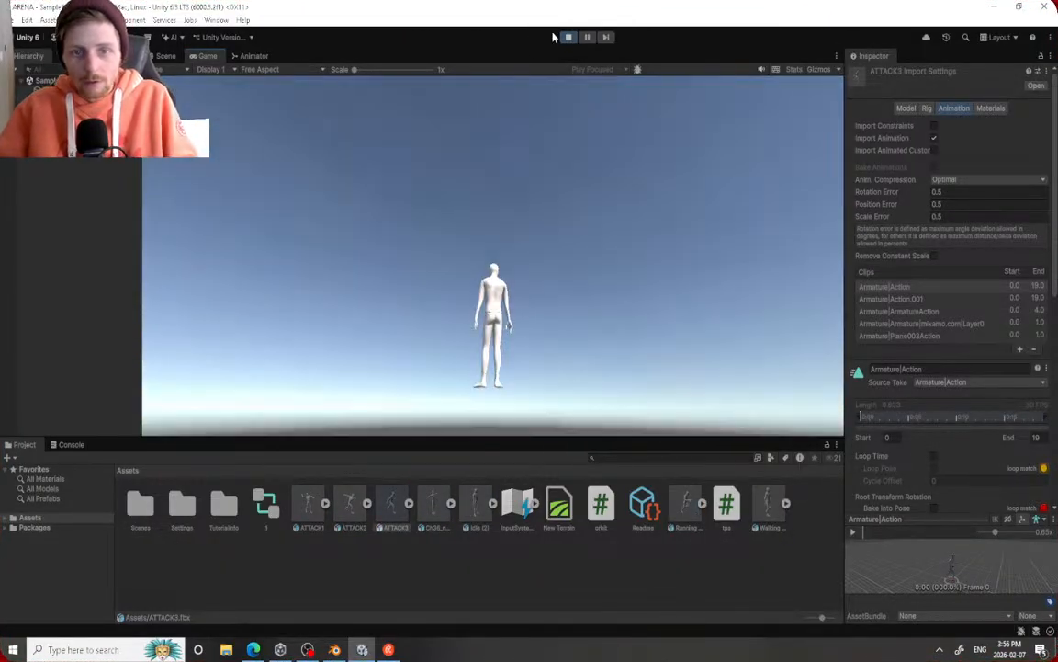
click(569, 38)
Turn Bake Into Pose back on for ATTACK3's Root Transform Rotation and apply the import settings
scroll(956, 449, down, 2)
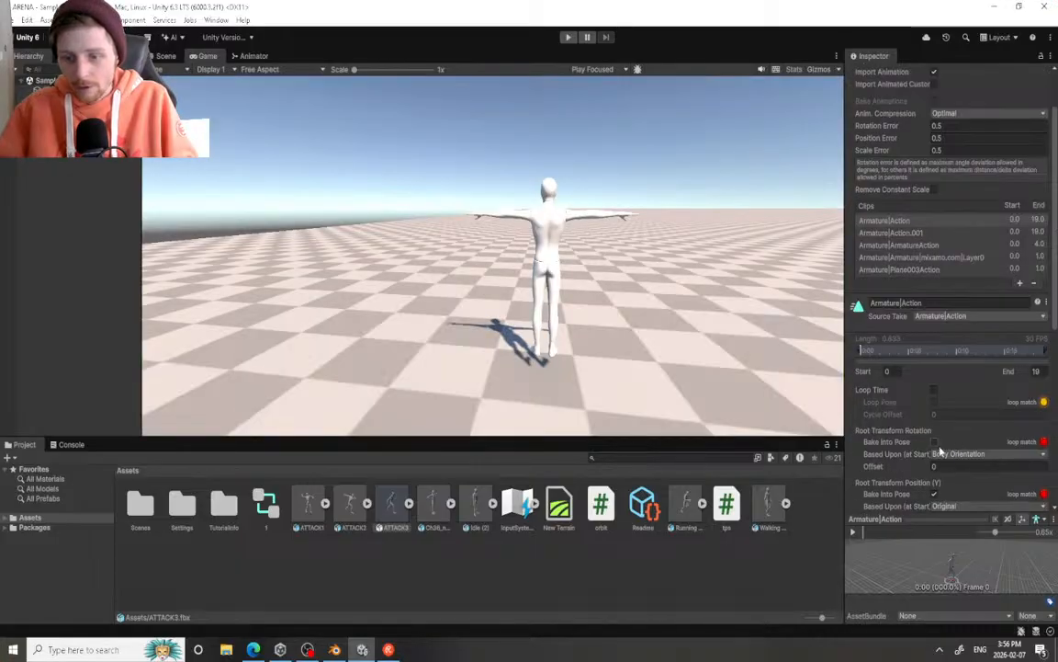
click(935, 442)
scroll(939, 449, down, 8)
click(1035, 431)
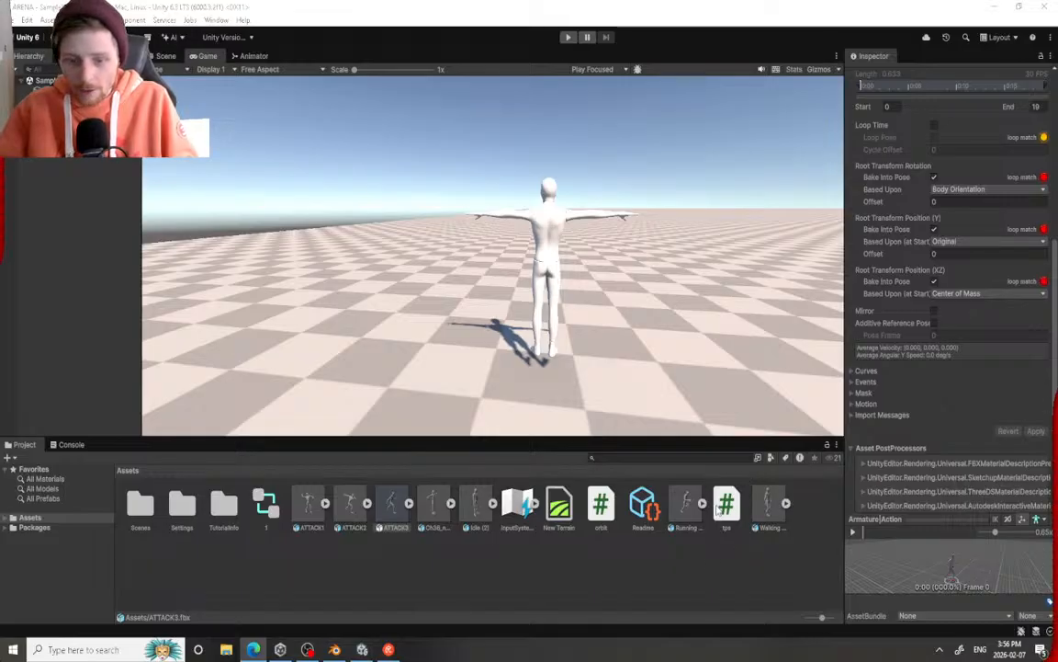
Replace the whole tps script with the copied version using animator.rootRotation and controller.Move(animator.deltaPosition) in OnAnimatorMove, save it and close the editor
click(720, 511)
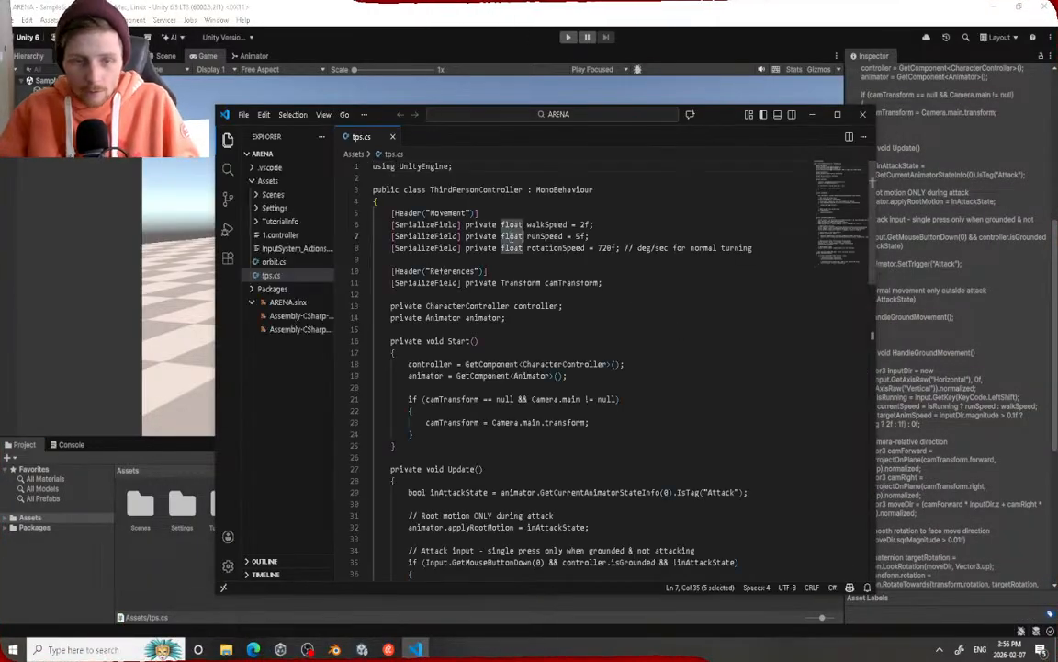
key(ctrl+a)
key(ctrl+v)
click(244, 114)
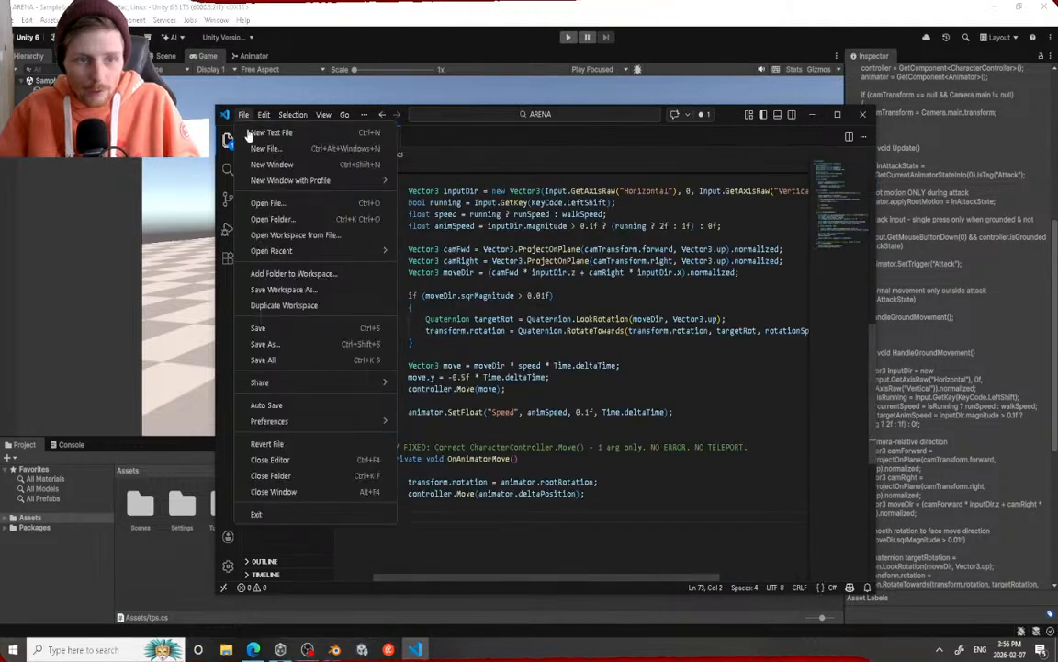
click(349, 326)
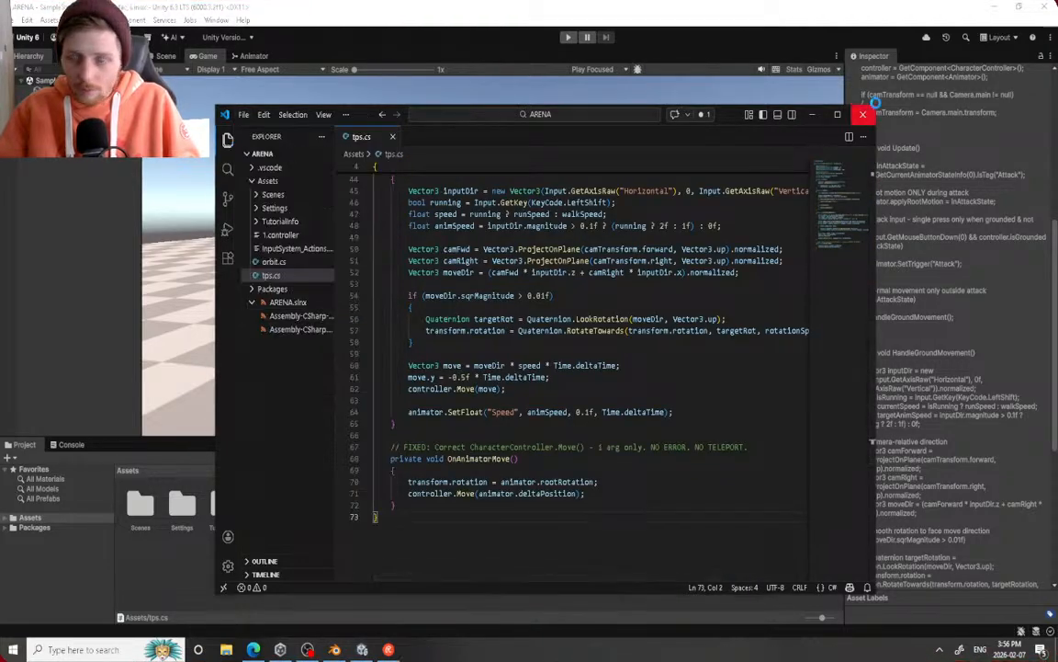
click(863, 114)
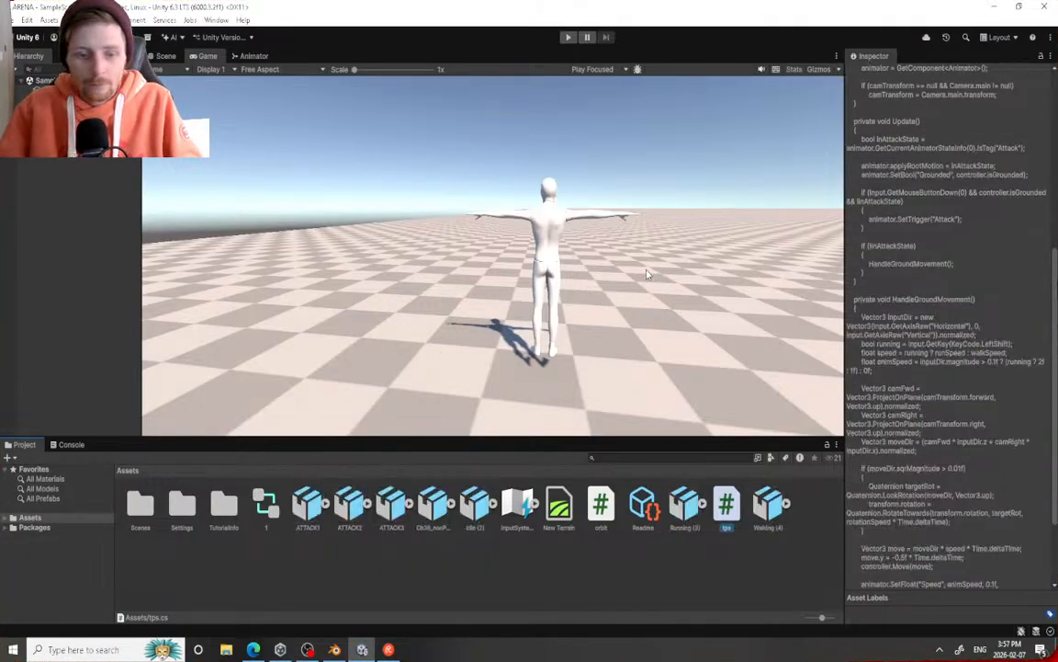
Playtest the revised tps script by moving the character forward and attacking repeatedly, both standing and while moving
click(570, 38)
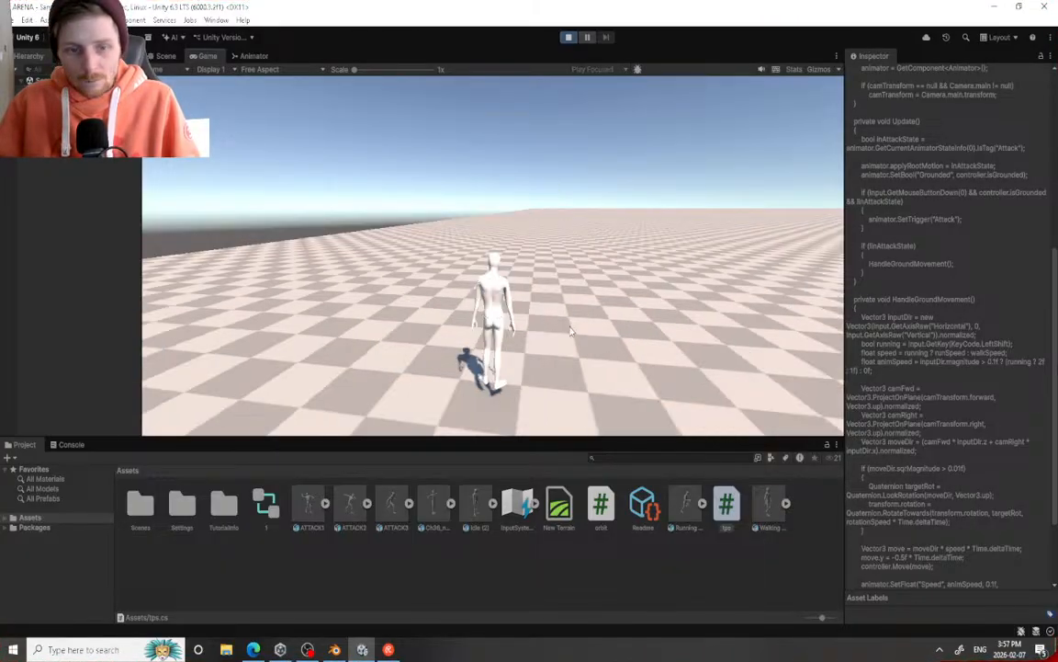
key(w)
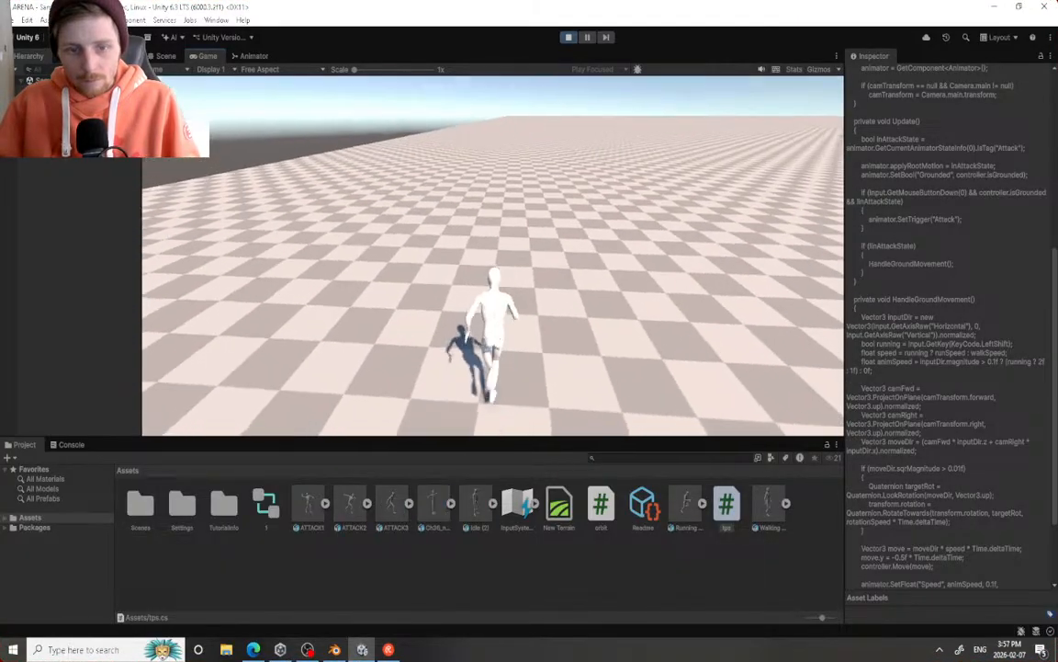
click(494, 255)
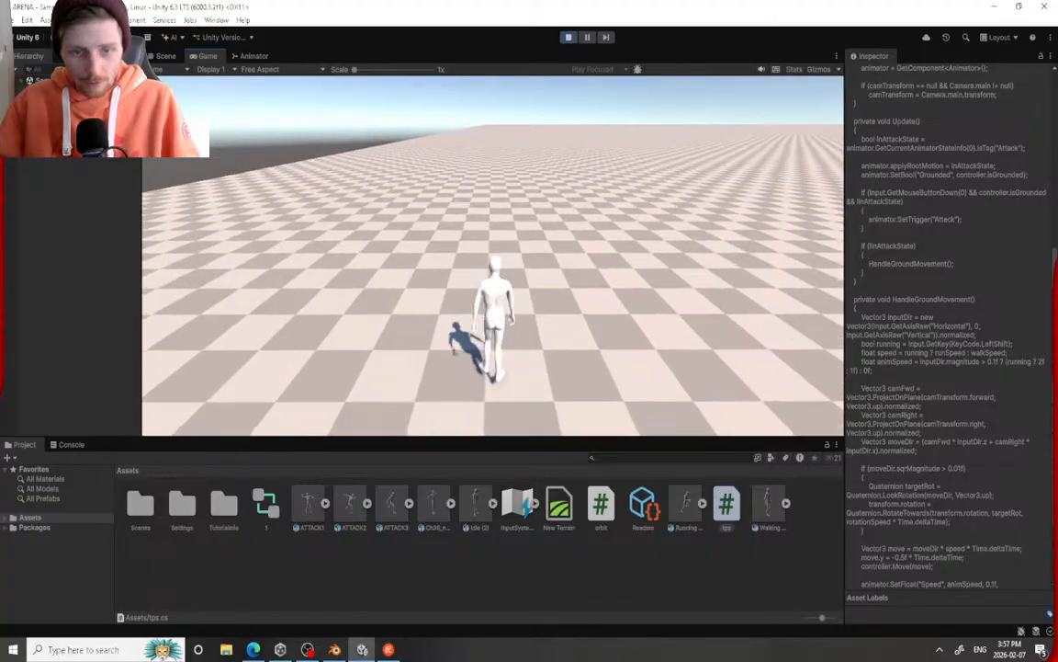
key(w)
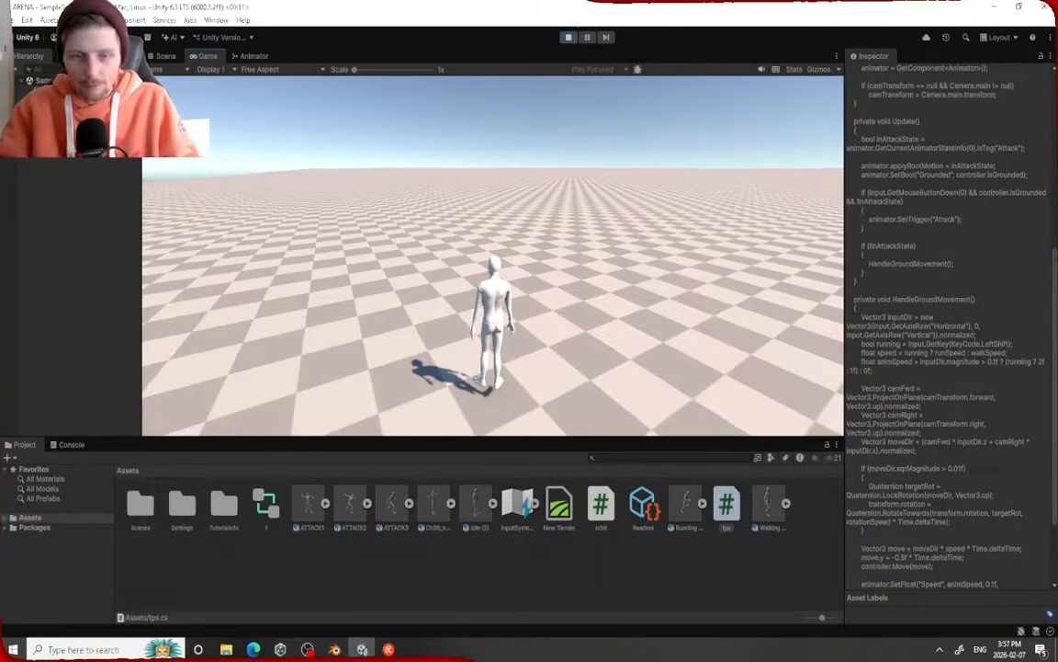
key(w)
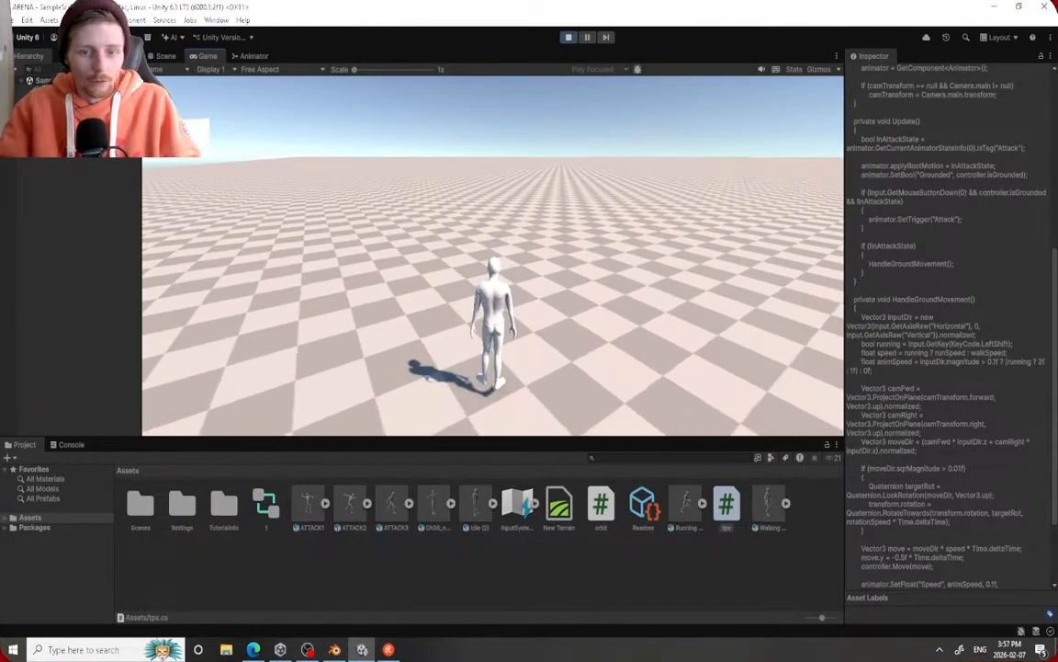
key(w)
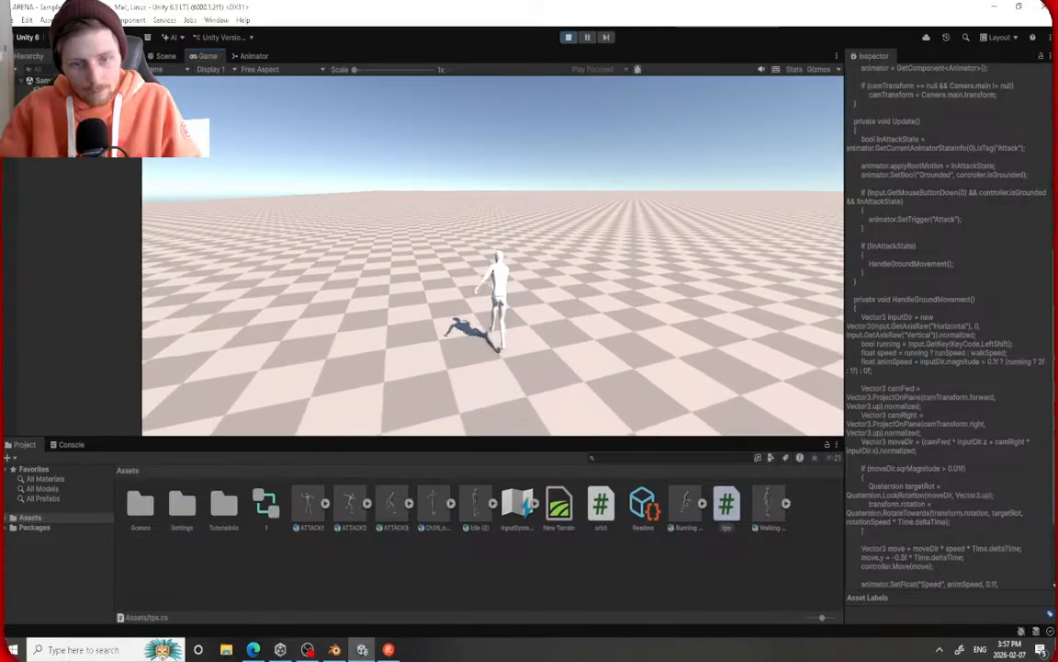
click(492, 255)
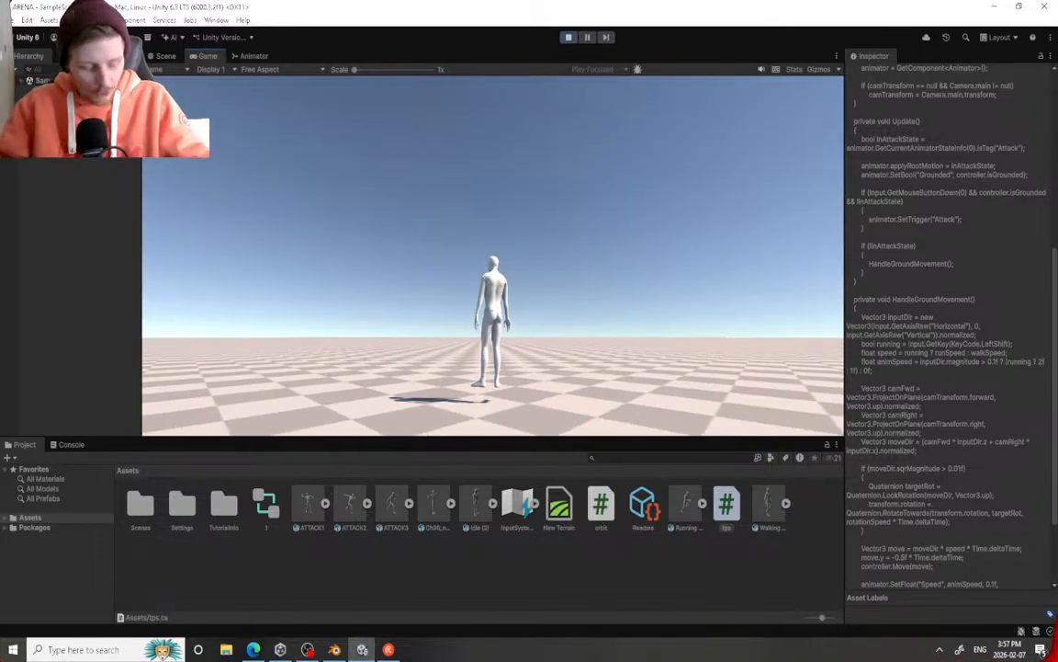
key(w)
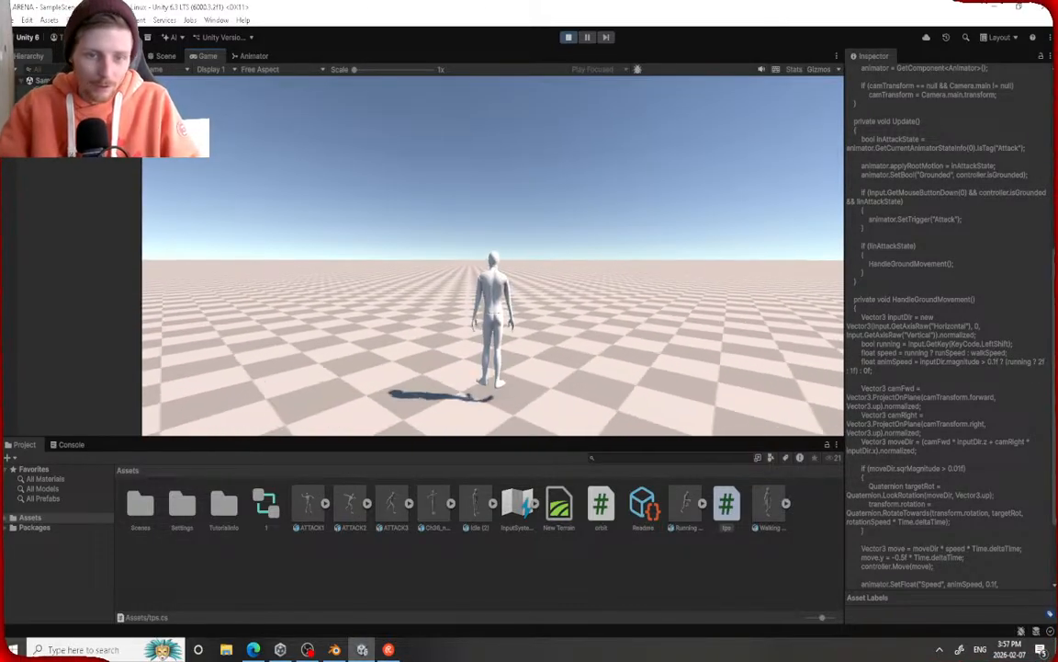
click(494, 256)
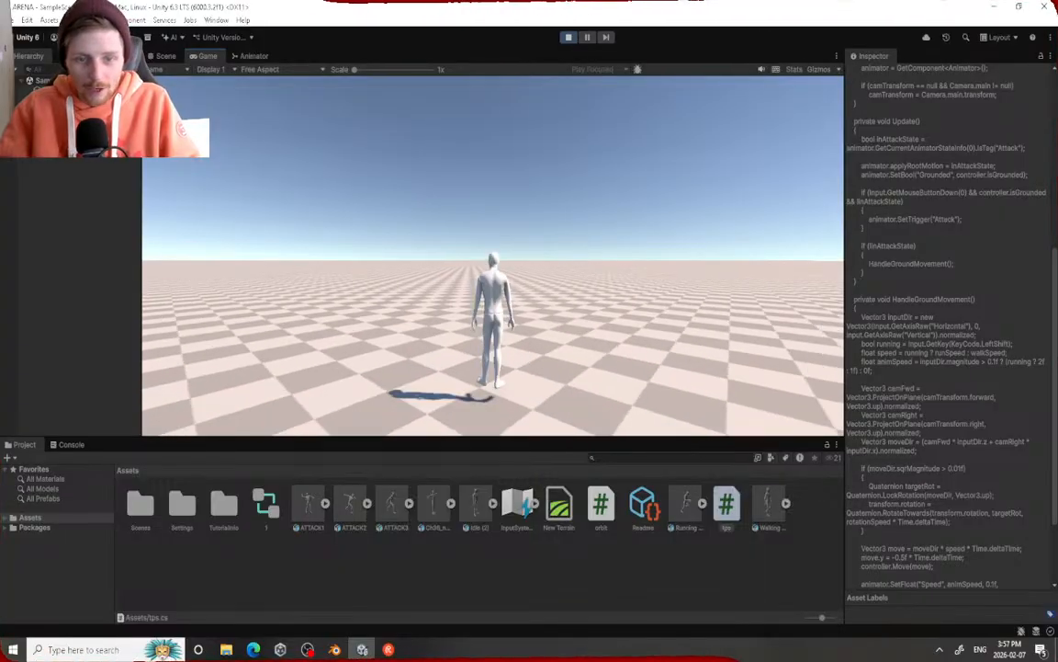
click(493, 256)
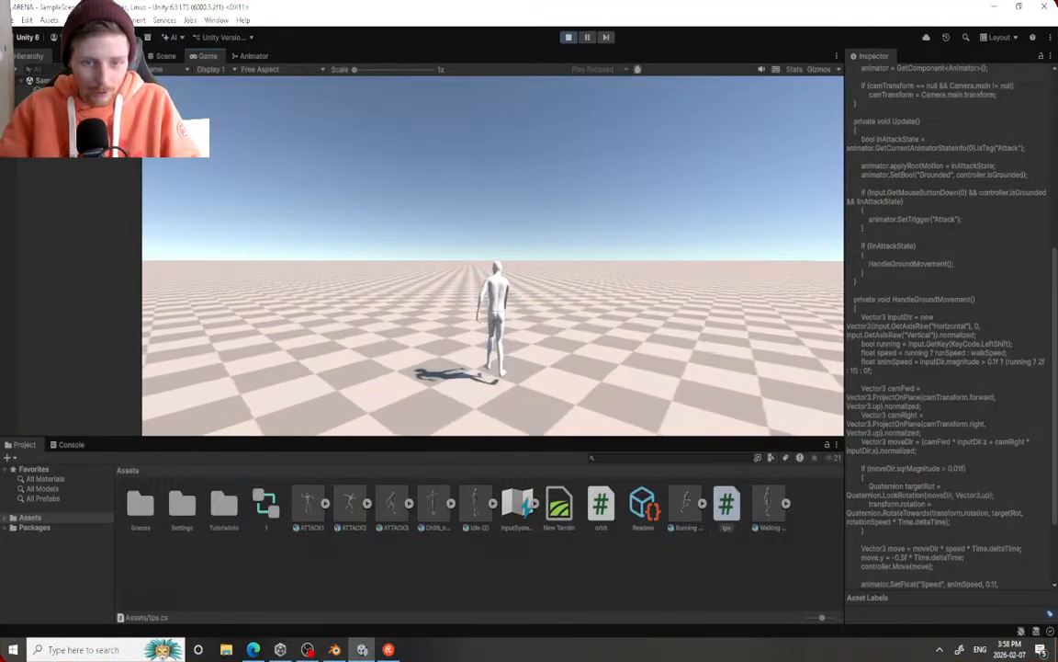
click(493, 256)
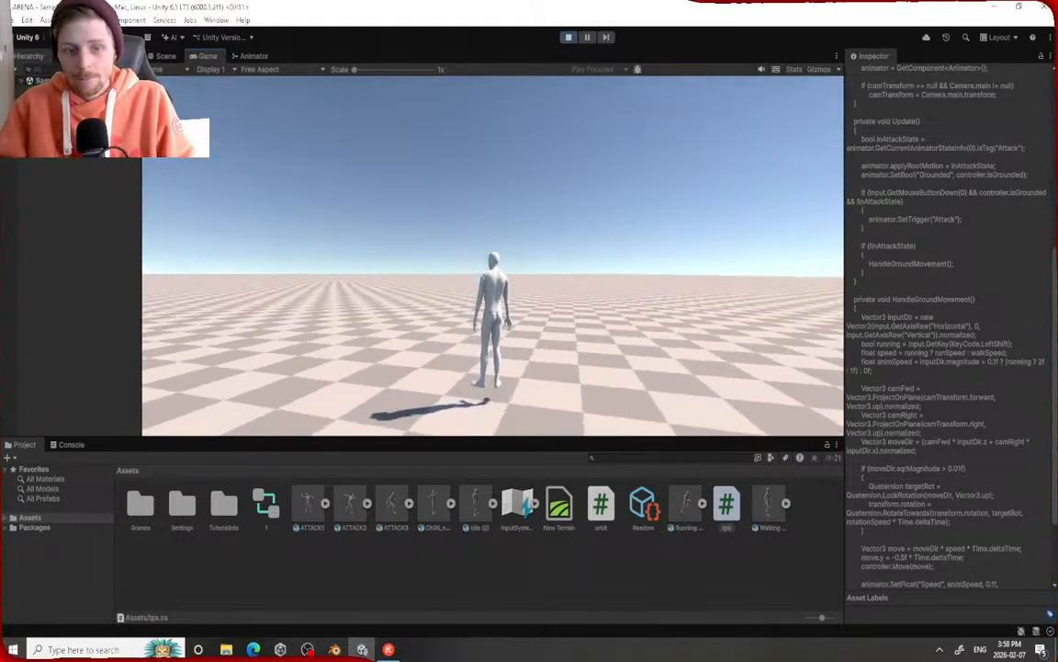
key(w)
click(493, 255)
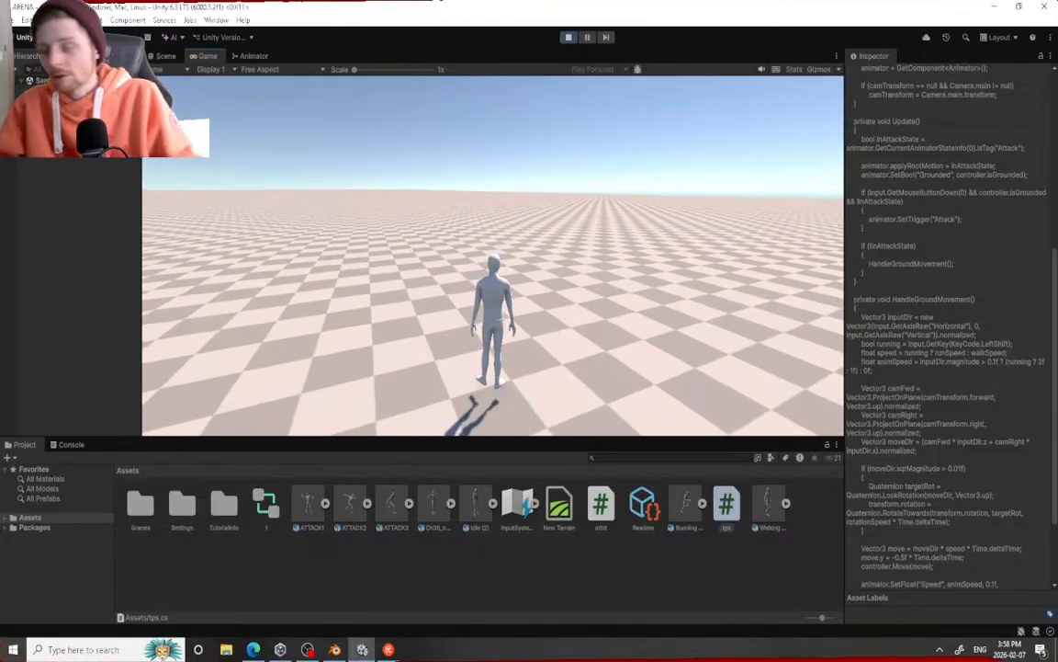
key(w)
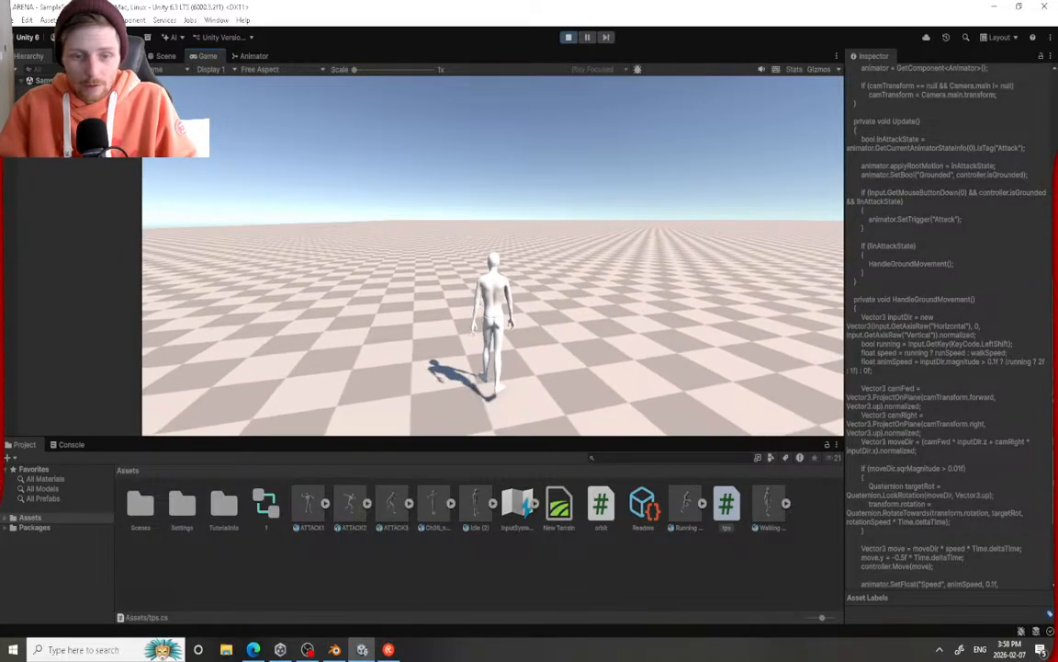
click(494, 255)
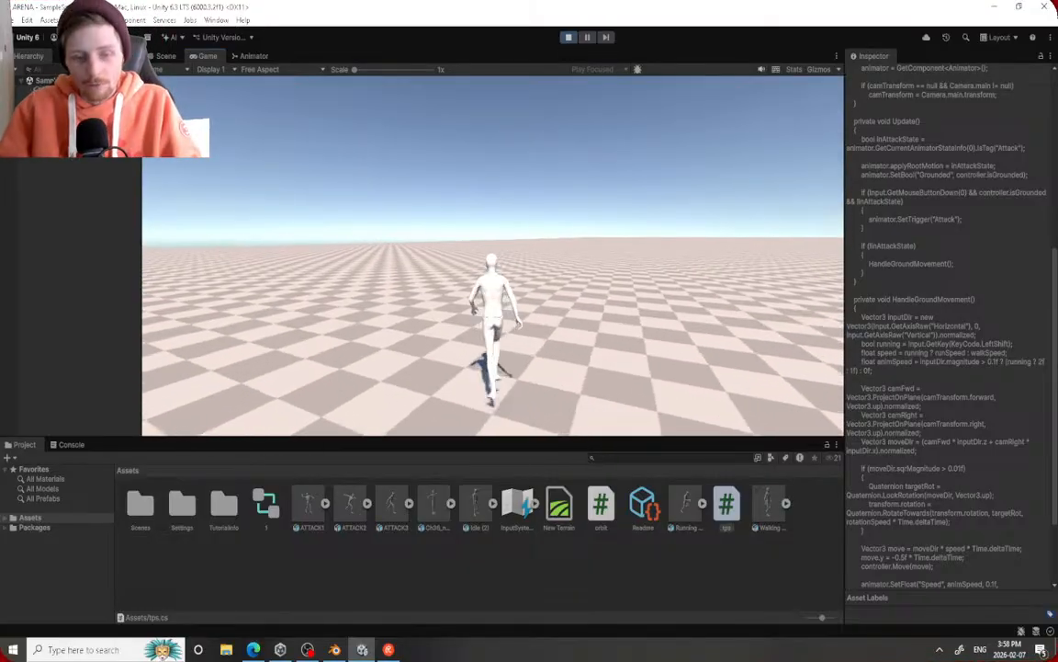
click(494, 255)
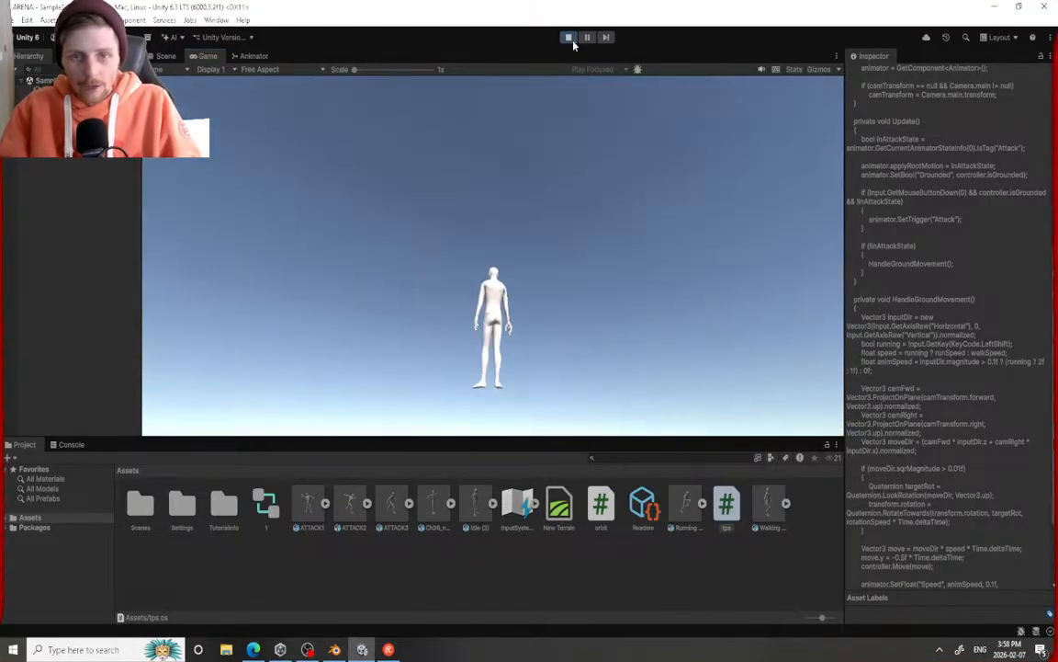
Exit Play mode and save the scene
click(569, 37)
click(11, 19)
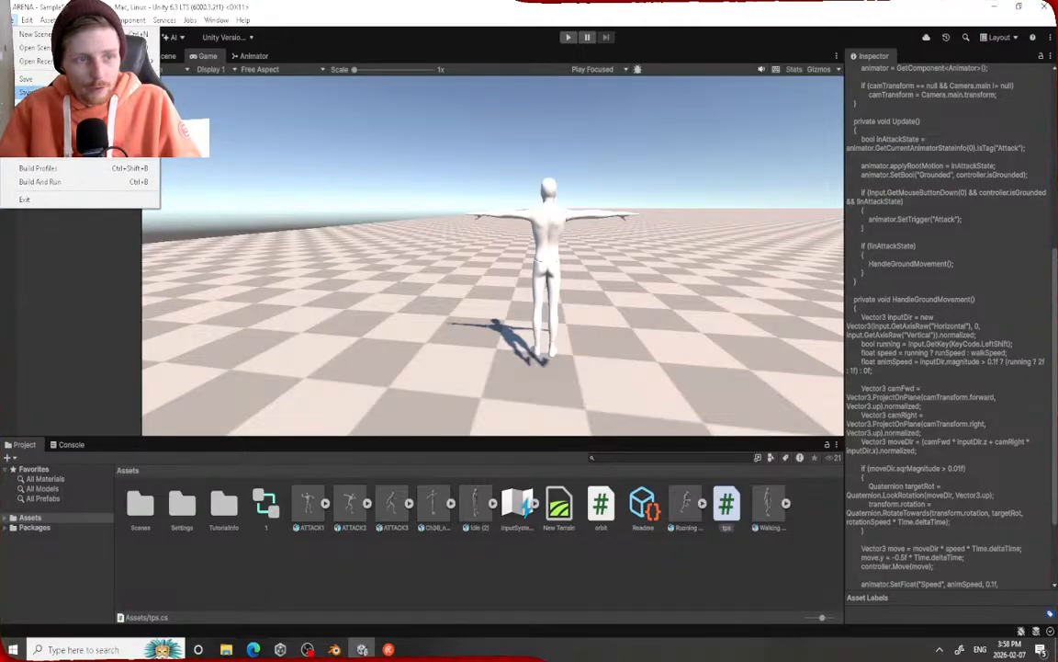
click(28, 79)
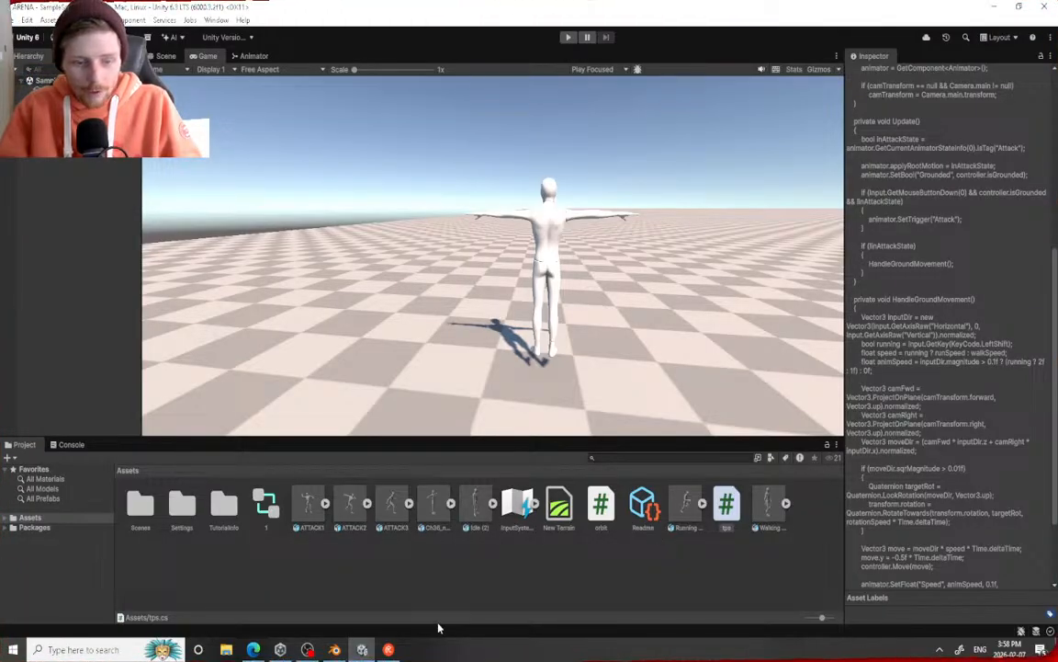
Switch to Blender, view the sword-holding character from the front and select its armature's hip bone in Pose Mode
click(331, 649)
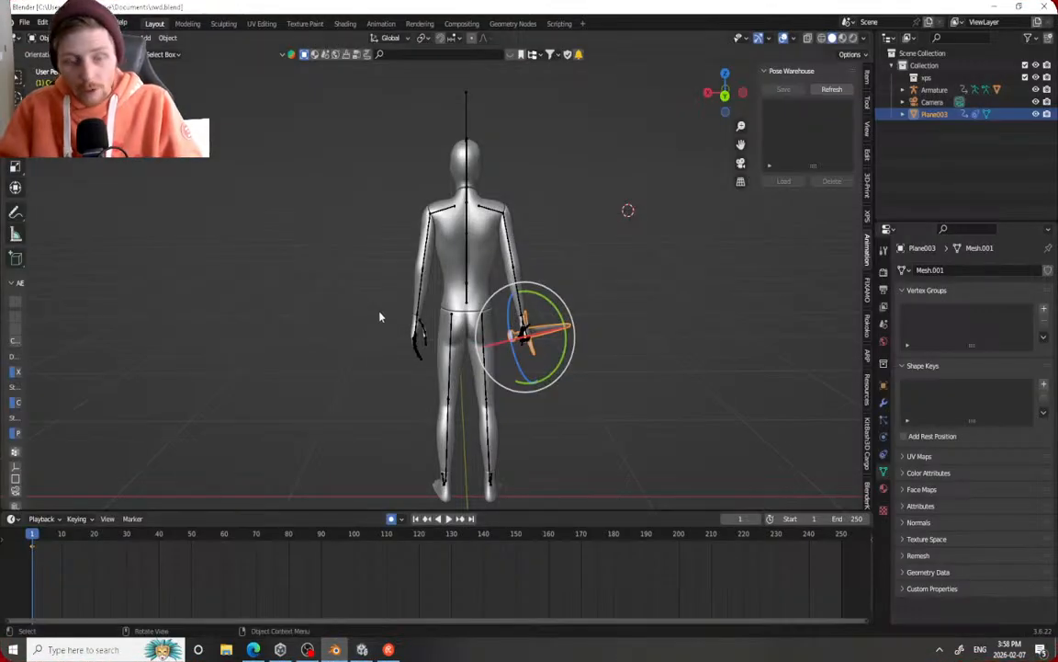
middle_drag(377, 314, 521, 296)
scroll(533, 298, down, 3)
scroll(535, 314, up, 2)
click(523, 275)
click(523, 276)
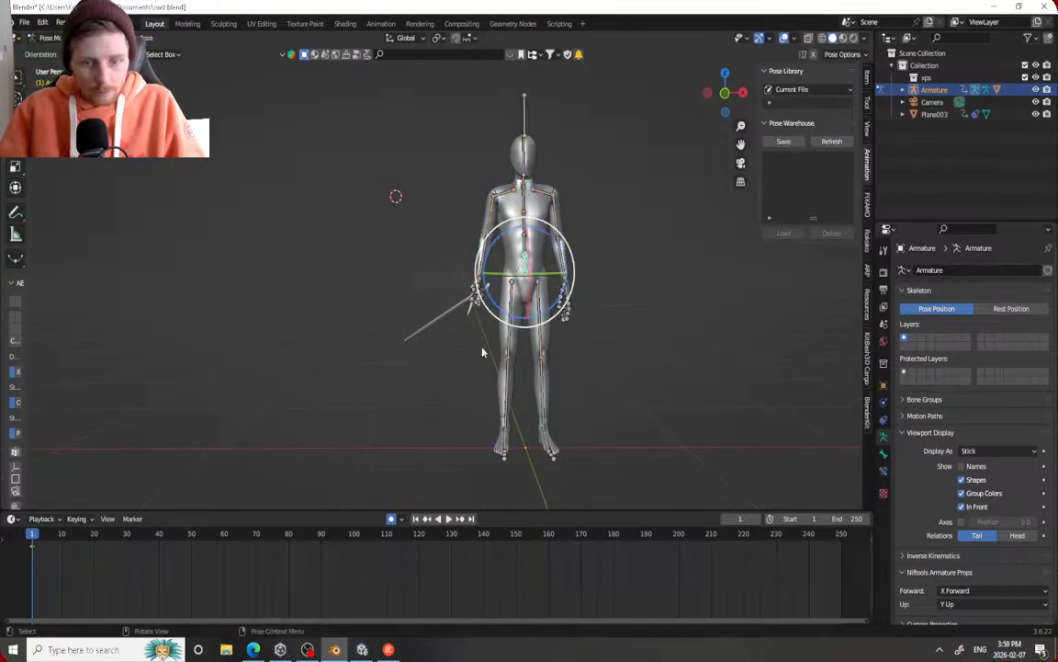
Close the ARENA project in Unity and open the CAR project from Unity Hub
click(362, 649)
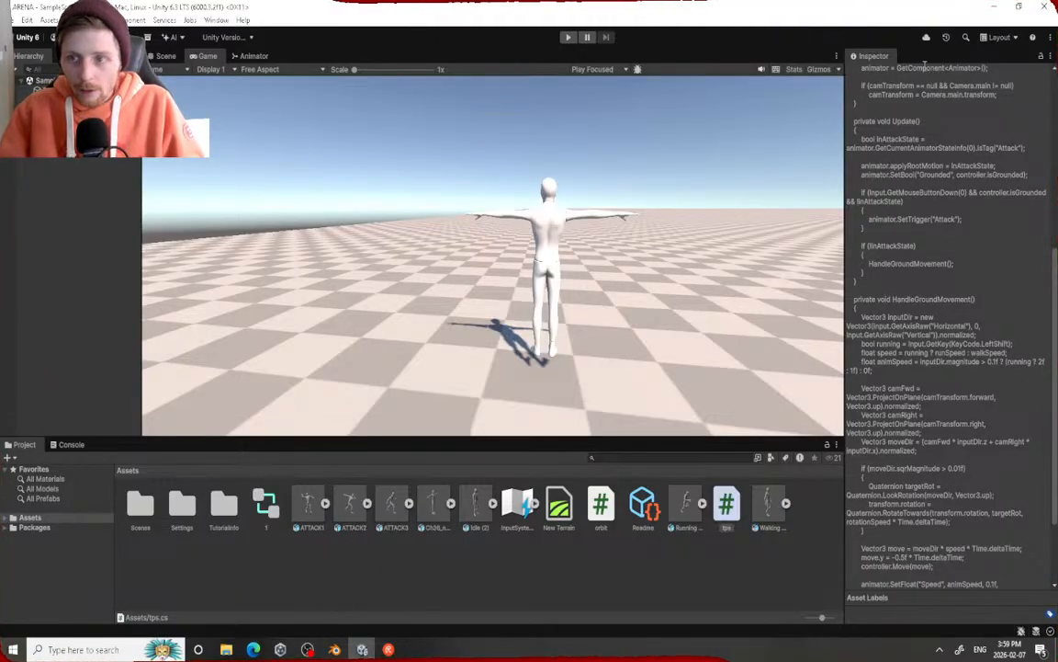
click(1045, 6)
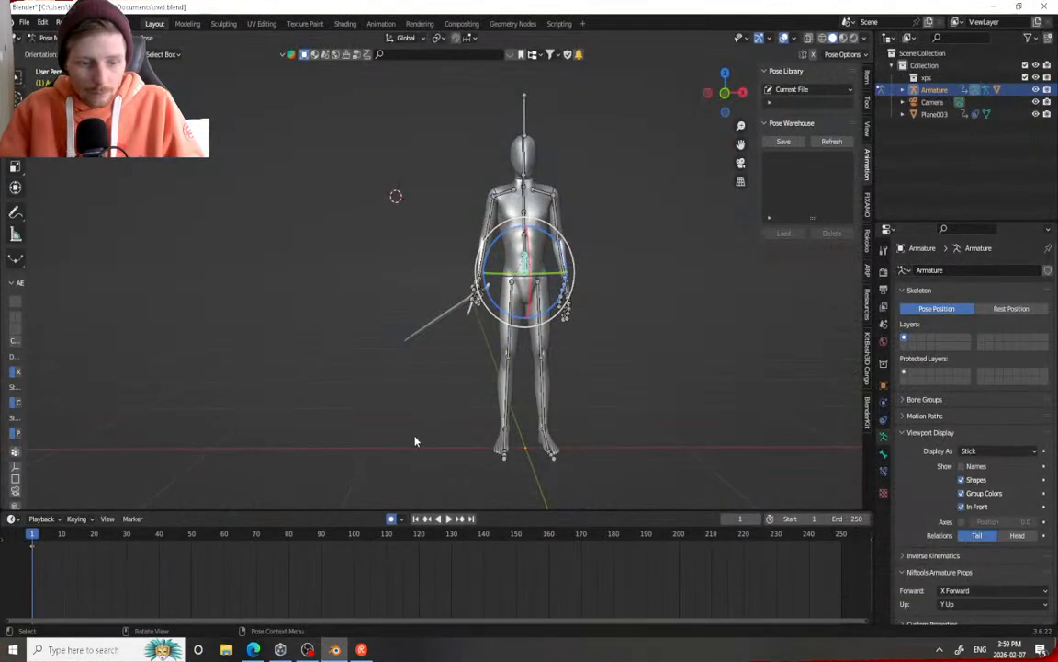
click(281, 649)
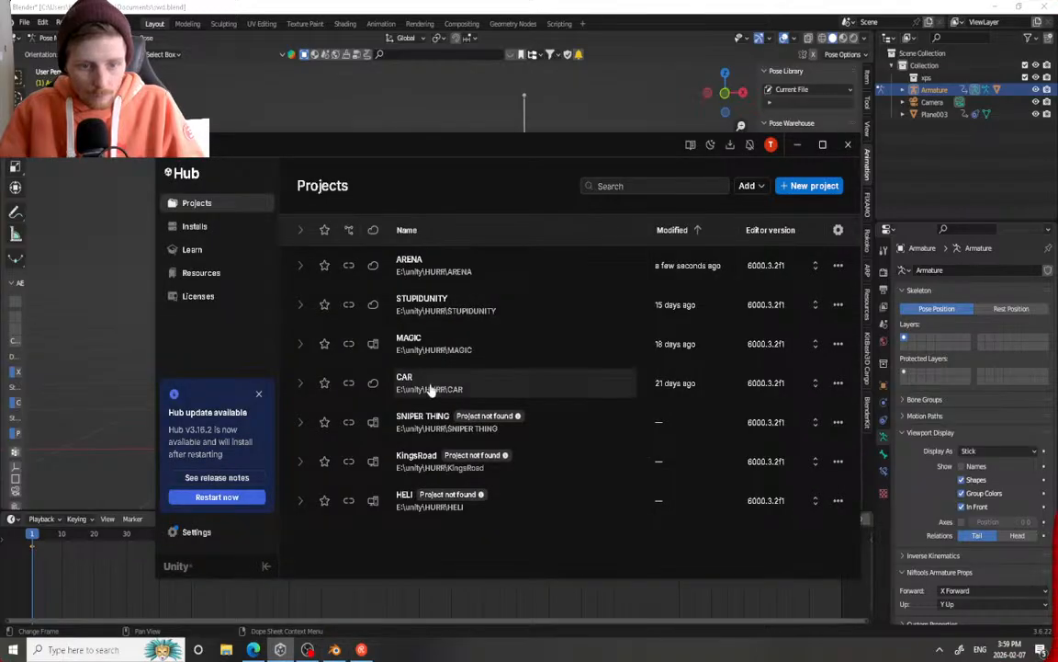
click(430, 384)
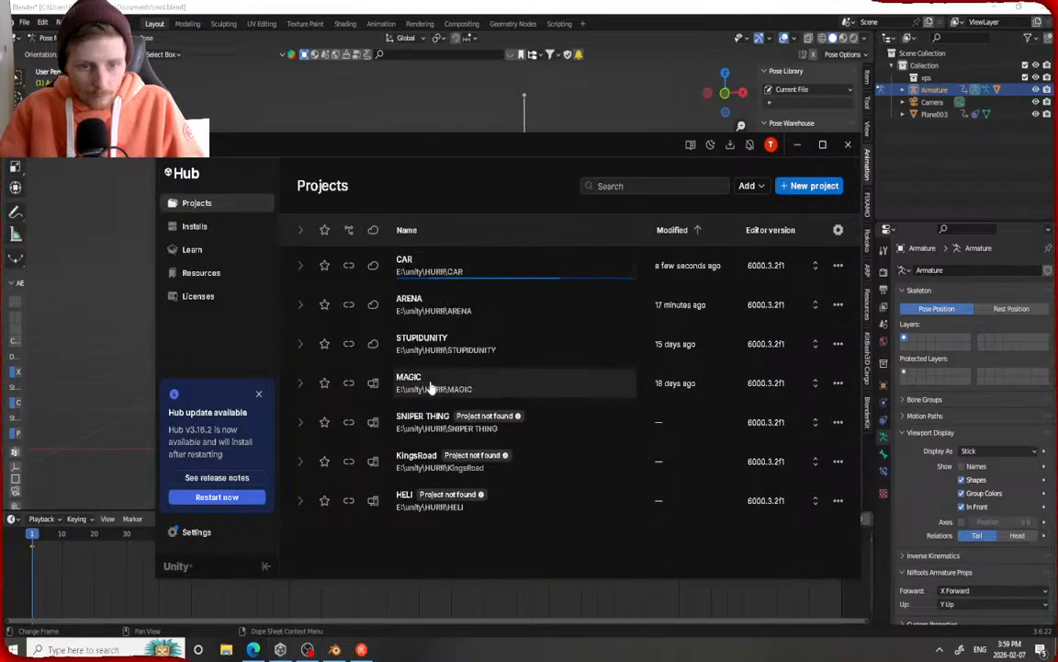
click(626, 20)
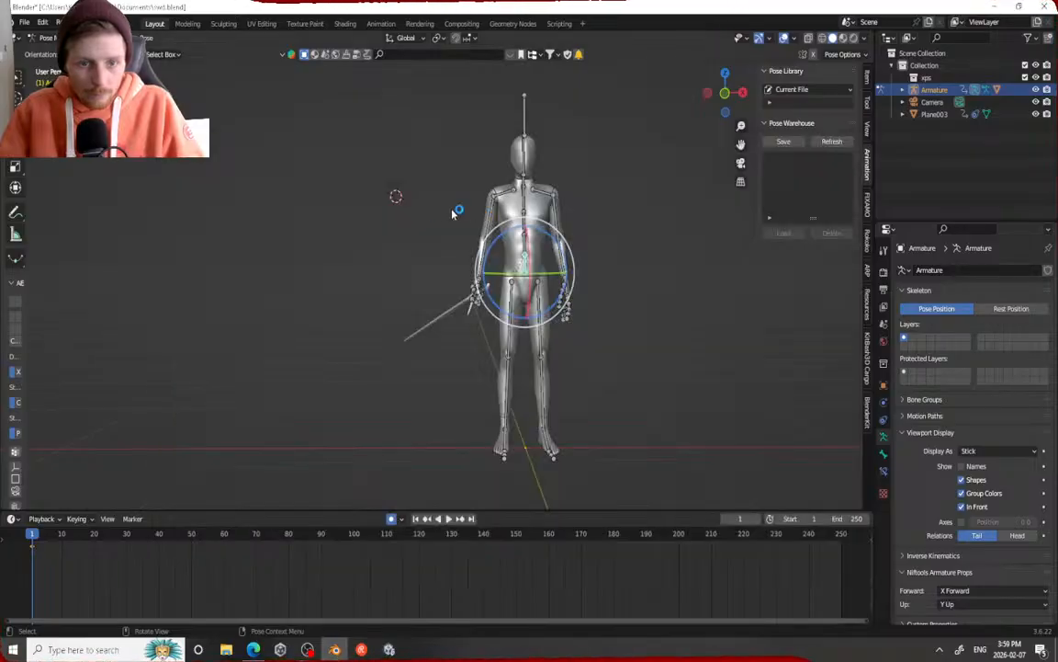
Rotate the hips, the left thigh and the right leg bones so the right leg bends back behind the body
drag(512, 274, 514, 298)
click(546, 374)
click(539, 311)
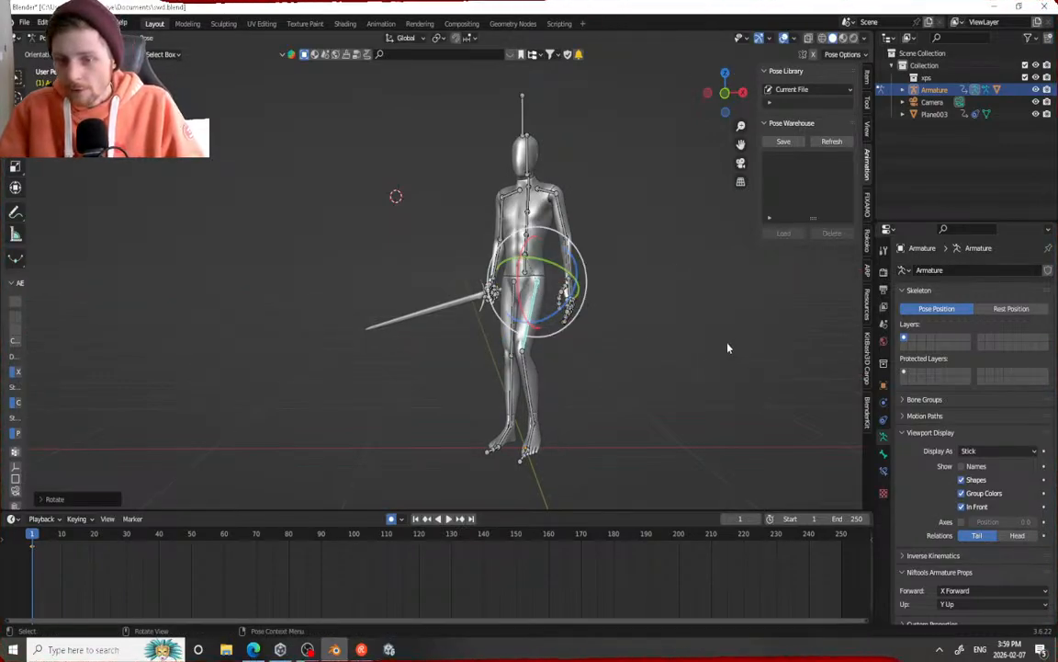
middle_drag(517, 275, 592, 297)
click(507, 313)
click(520, 378)
click(513, 373)
drag(532, 360, 521, 385)
click(509, 342)
drag(502, 342, 481, 339)
Rotate the hip bone and the spine bones to adjust the twist of the torso
middle_drag(559, 275, 504, 252)
click(527, 267)
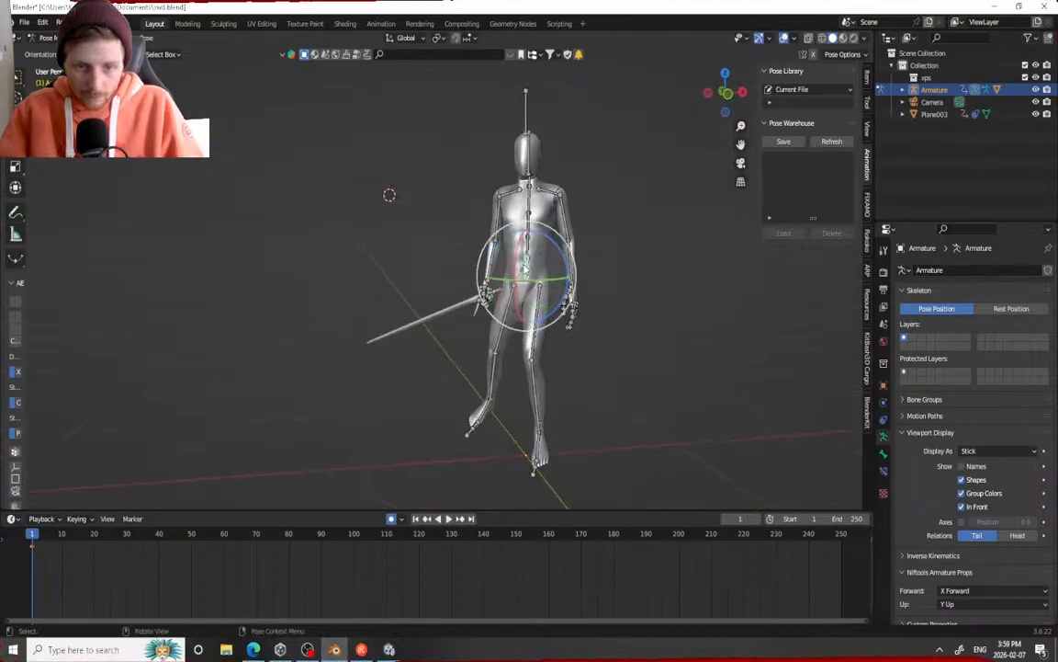
drag(515, 267, 533, 255)
click(529, 247)
click(531, 229)
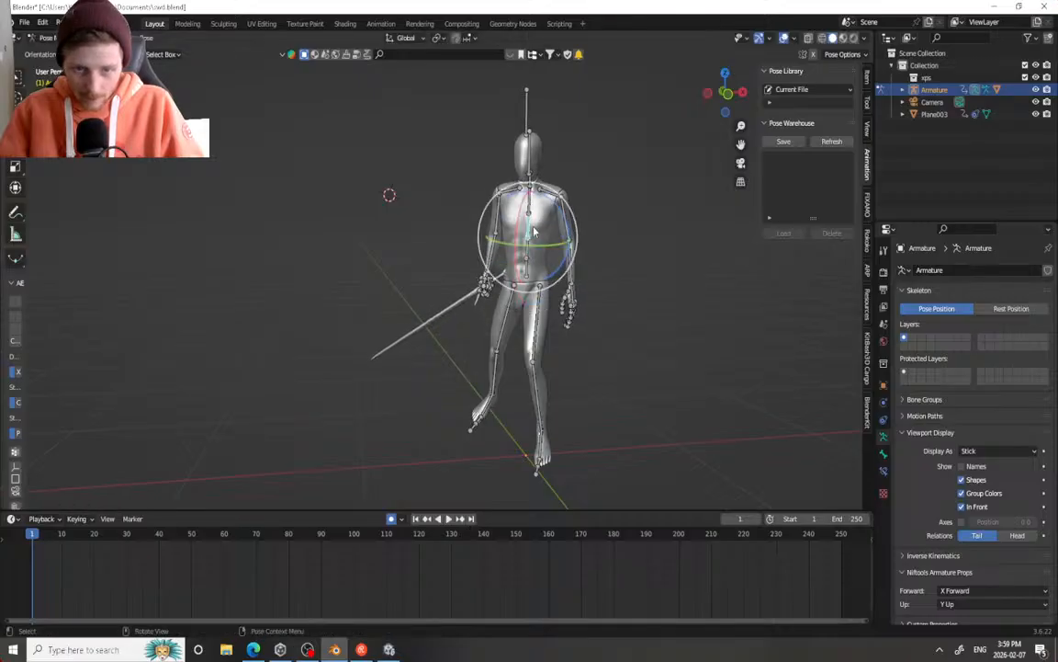
drag(523, 209, 513, 217)
Rotate the left thigh and shin to bring the left leg forward in a lunge with a bent knee
middle_drag(514, 220, 631, 288)
click(559, 342)
drag(548, 327, 561, 323)
middle_drag(650, 233, 385, 197)
drag(529, 328, 522, 354)
click(523, 372)
click(529, 368)
middle_drag(568, 282, 517, 261)
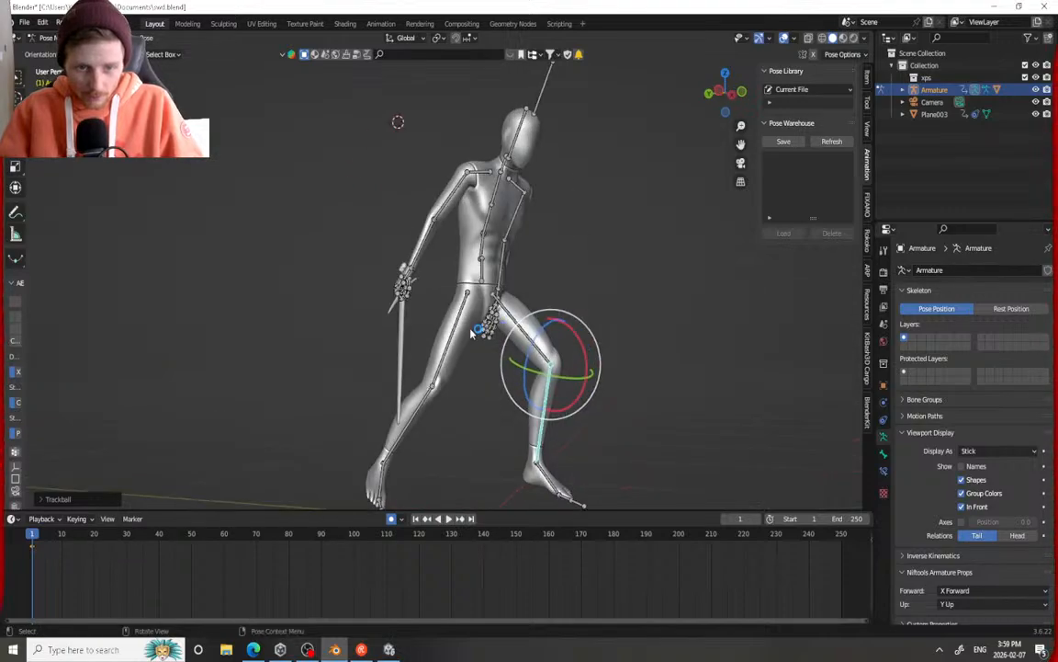
Rotate the right thigh, shin and foot to stretch the rear leg out behind the body
click(453, 335)
key(r)
key(r)
drag(476, 293, 464, 285)
click(448, 390)
drag(448, 392, 442, 410)
click(386, 467)
drag(405, 449, 408, 464)
middle_drag(408, 464, 479, 413)
Rotate the left forearm and upper arm to bend the free arm out from the torso
click(517, 239)
drag(518, 237, 519, 232)
middle_drag(519, 232, 463, 232)
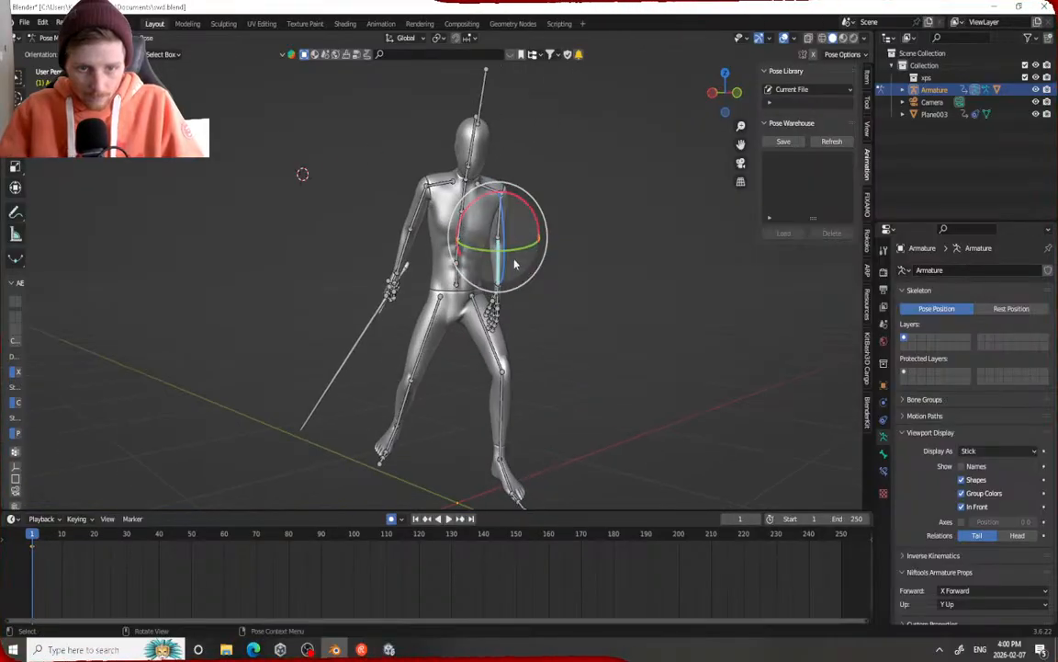
drag(506, 262, 525, 233)
click(500, 215)
drag(472, 175, 462, 196)
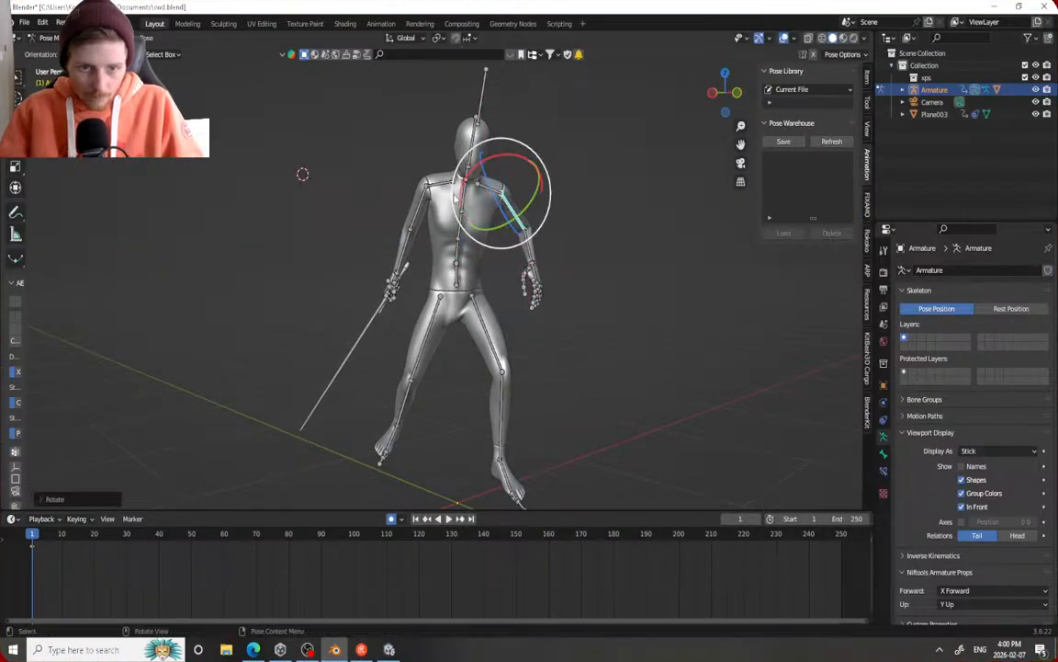
Rotate the right upper arm to swing the sword arm away from the body
click(418, 210)
drag(374, 143, 378, 179)
middle_drag(378, 181, 469, 182)
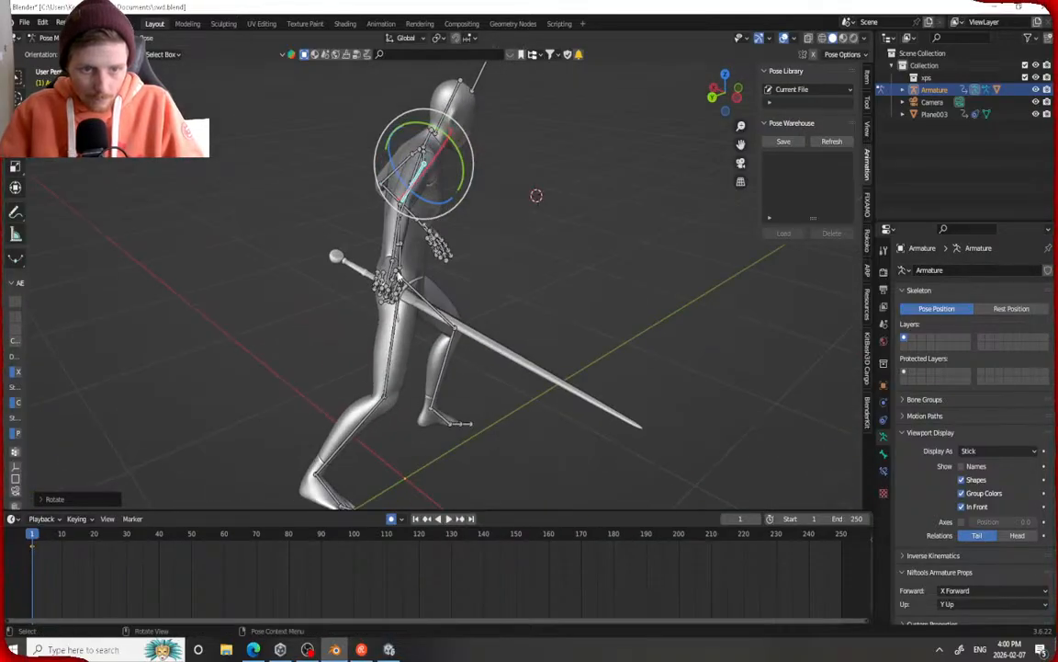
click(393, 271)
drag(405, 267, 338, 223)
right_click(390, 259)
Rotate the left thigh freely to readjust the front leg's stance
middle_drag(311, 230, 422, 416)
click(438, 393)
drag(439, 386, 449, 308)
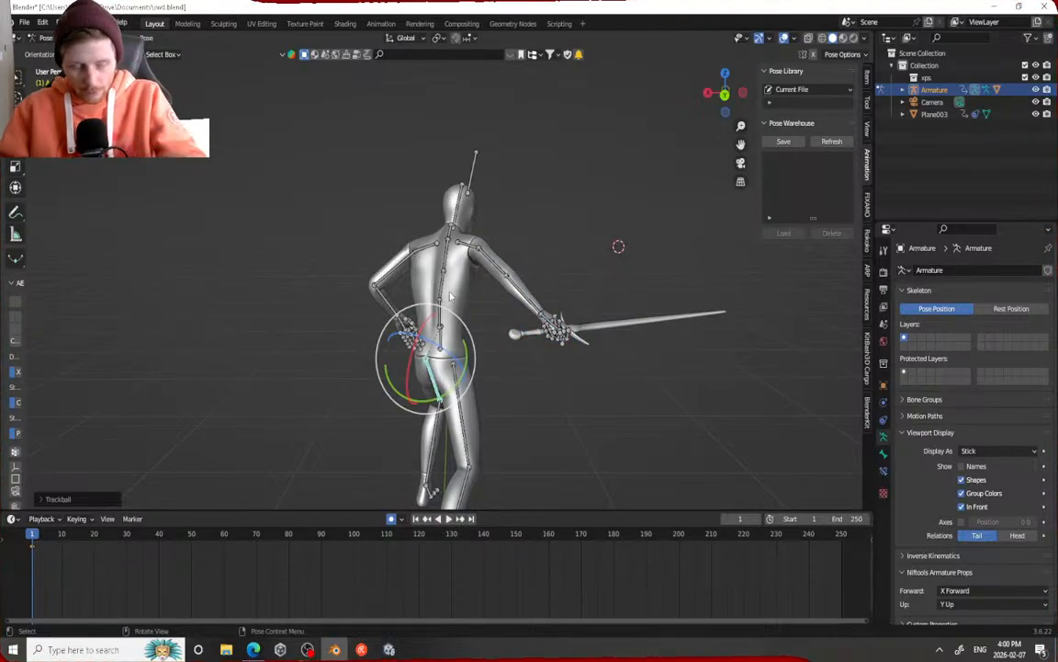
middle_drag(452, 305, 328, 314)
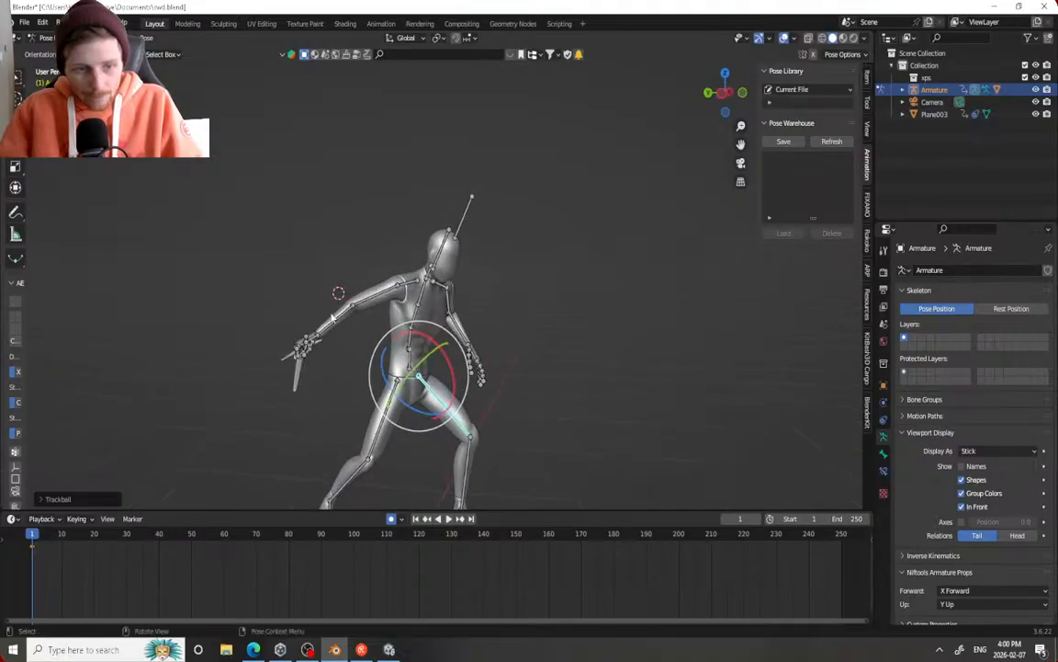
Set the transform orientation to Local and rotate the right forearm and hand to bring the sword in front of the body
click(338, 328)
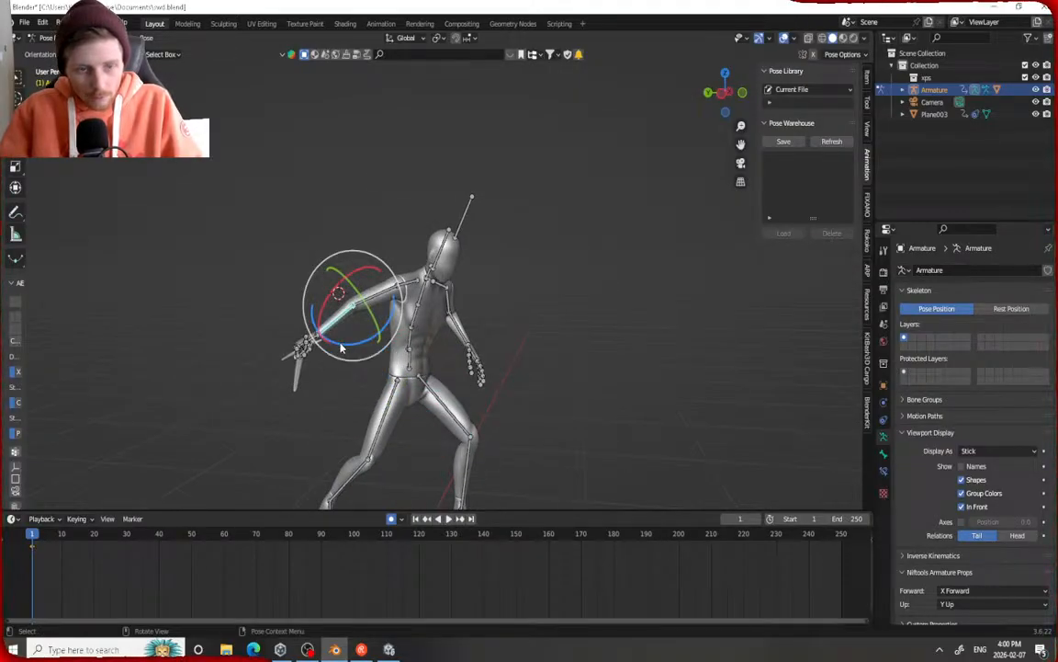
click(399, 40)
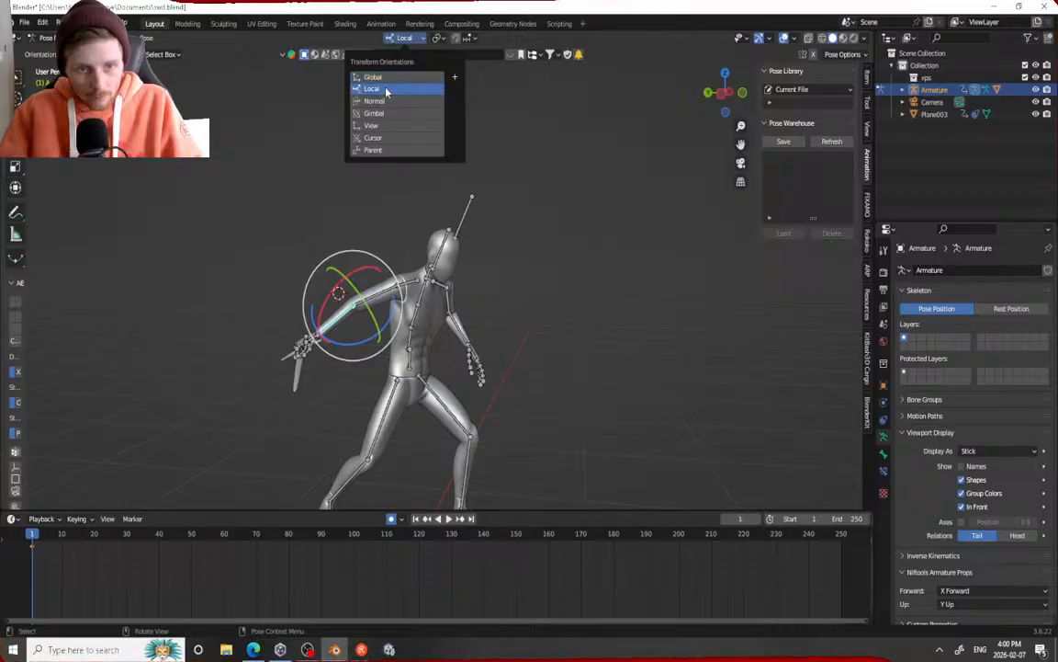
click(368, 82)
drag(342, 351, 392, 365)
middle_drag(393, 365, 349, 276)
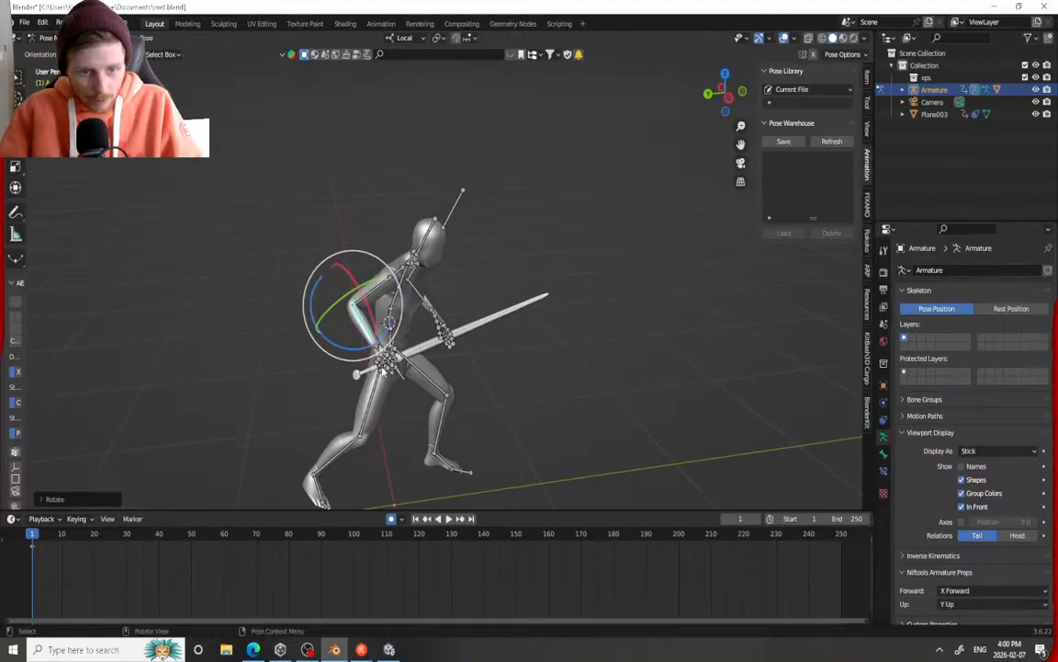
click(379, 352)
drag(368, 326, 388, 313)
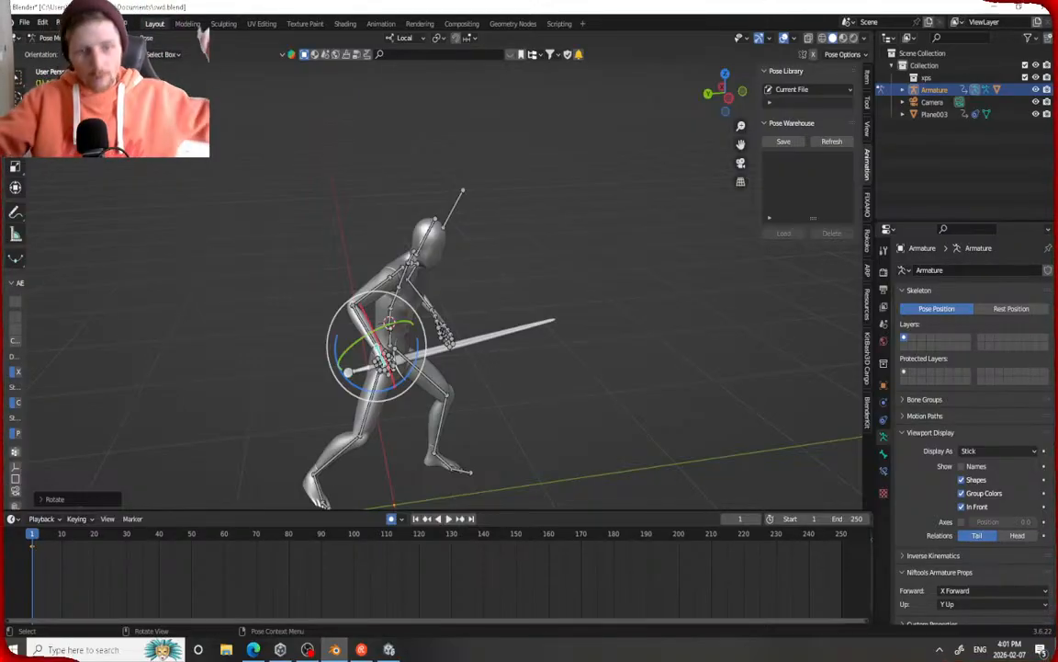
Twist the right upper arm about its local Y axis and adjust its rotation to lift the sword
click(380, 297)
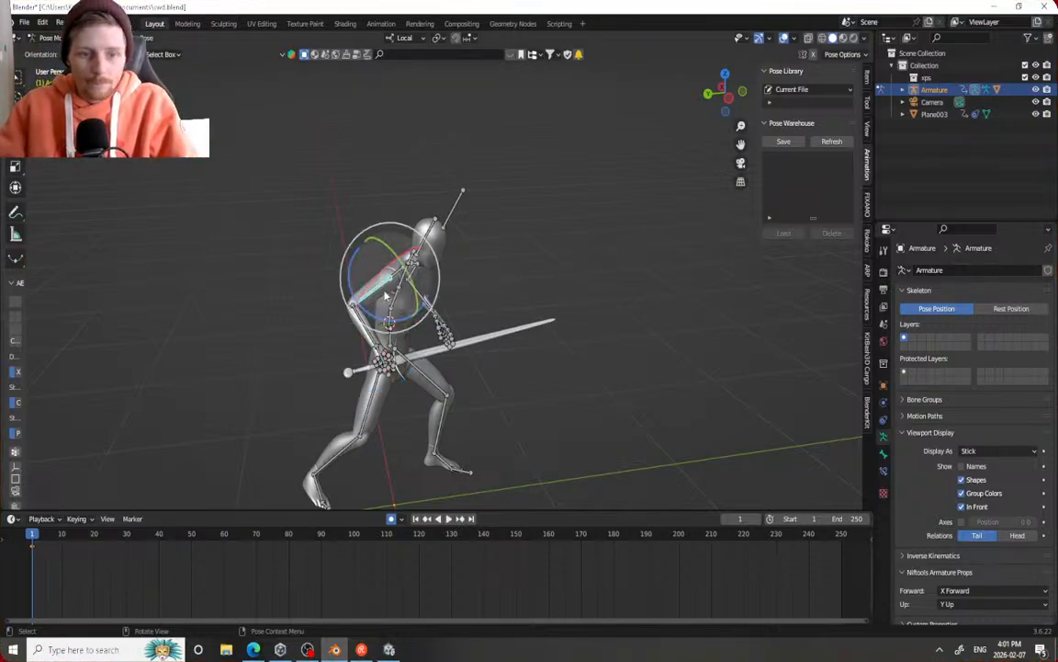
key(r)
key(y)
drag(426, 274, 425, 277)
middle_drag(424, 278, 383, 254)
scroll(383, 254, up, 2)
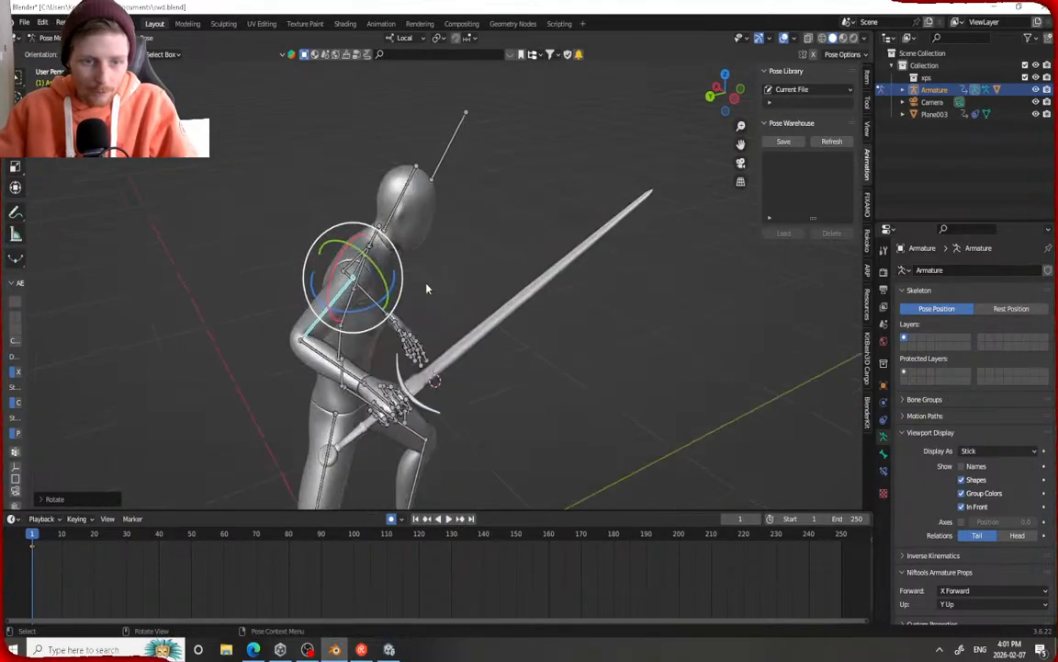
drag(346, 309, 353, 311)
drag(368, 252, 352, 283)
Rotate the right hand and forearm so the sword points upward beside the head
middle_drag(353, 286, 451, 277)
click(522, 267)
drag(490, 252, 420, 227)
middle_drag(437, 300, 474, 303)
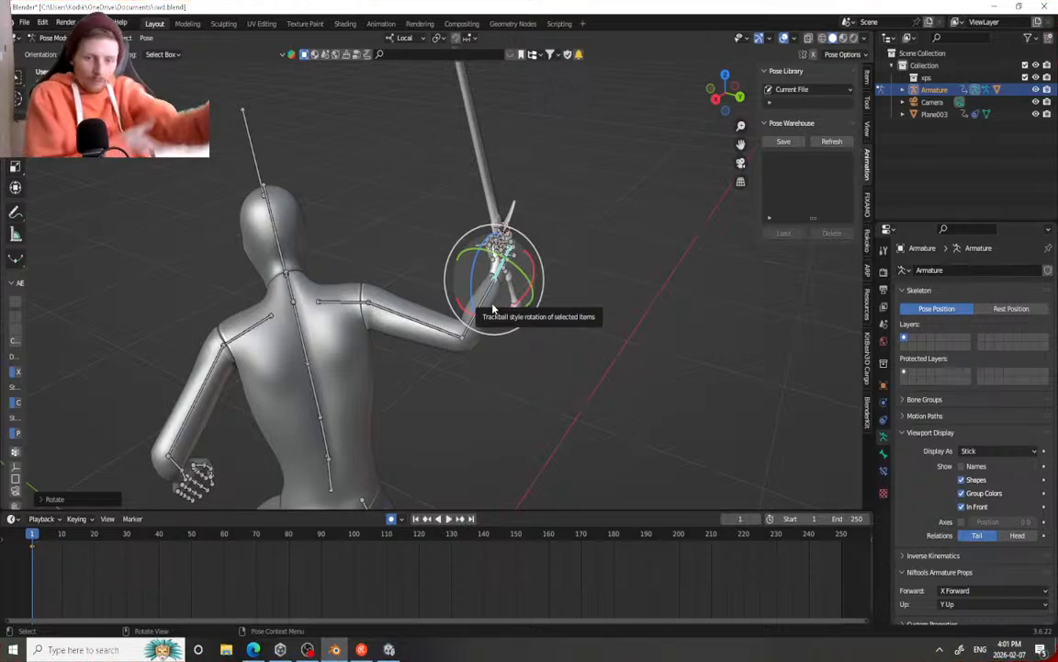
click(480, 294)
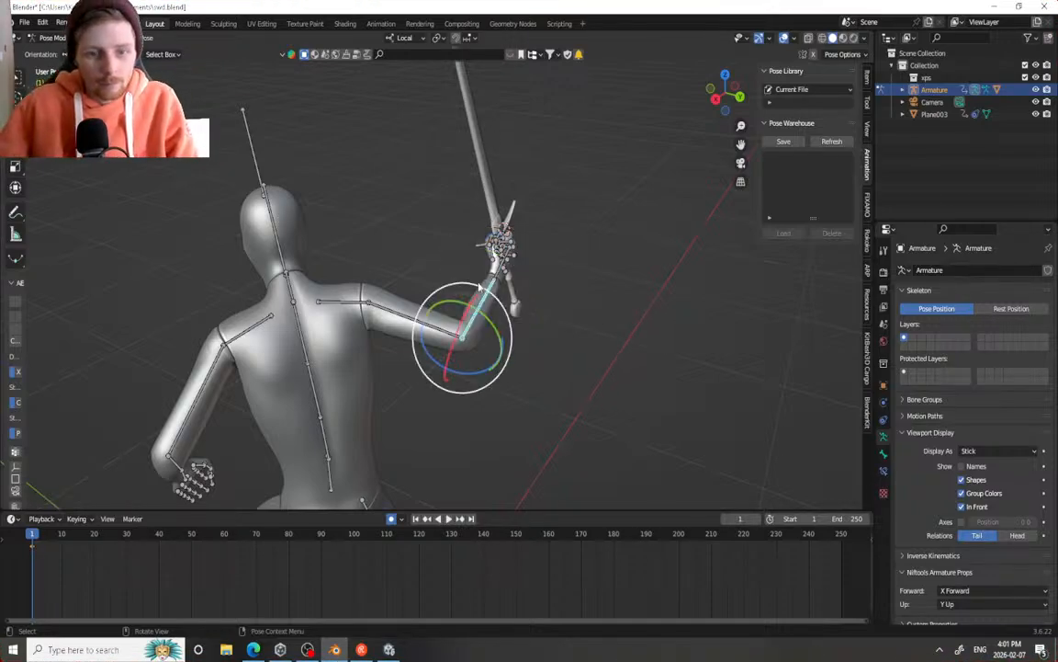
drag(490, 319, 509, 332)
middle_drag(388, 300, 496, 240)
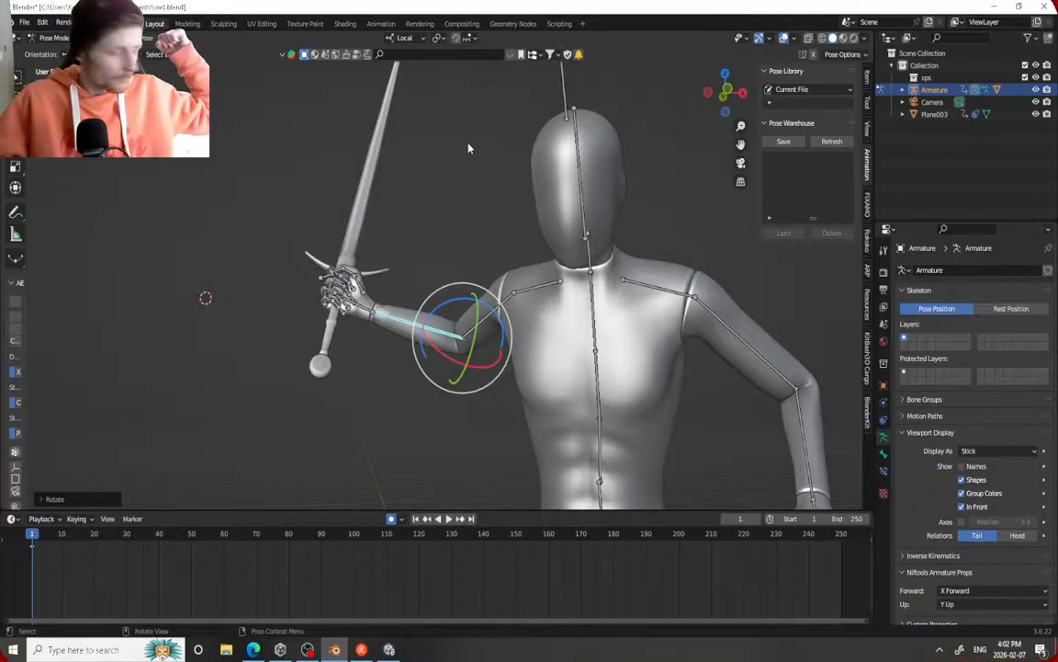
Rotate the right upper arm and raise the right forearm to lift the sword hand to head height
click(486, 313)
drag(487, 272, 501, 268)
mouse_move(504, 283)
mouse_down()
mouse_move(511, 259)
mouse_move(510, 274)
mouse_up()
click(392, 316)
drag(406, 302, 367, 211)
Adjust the pose with the sword raised behind the head and rotate the head bone freely
click(383, 234)
scroll(492, 256, down, 3)
middle_drag(492, 255, 385, 251)
click(364, 294)
drag(364, 294, 365, 337)
middle_drag(365, 338, 677, 286)
click(322, 240)
drag(331, 255, 355, 233)
middle_drag(355, 233, 476, 195)
scroll(392, 223, up, 3)
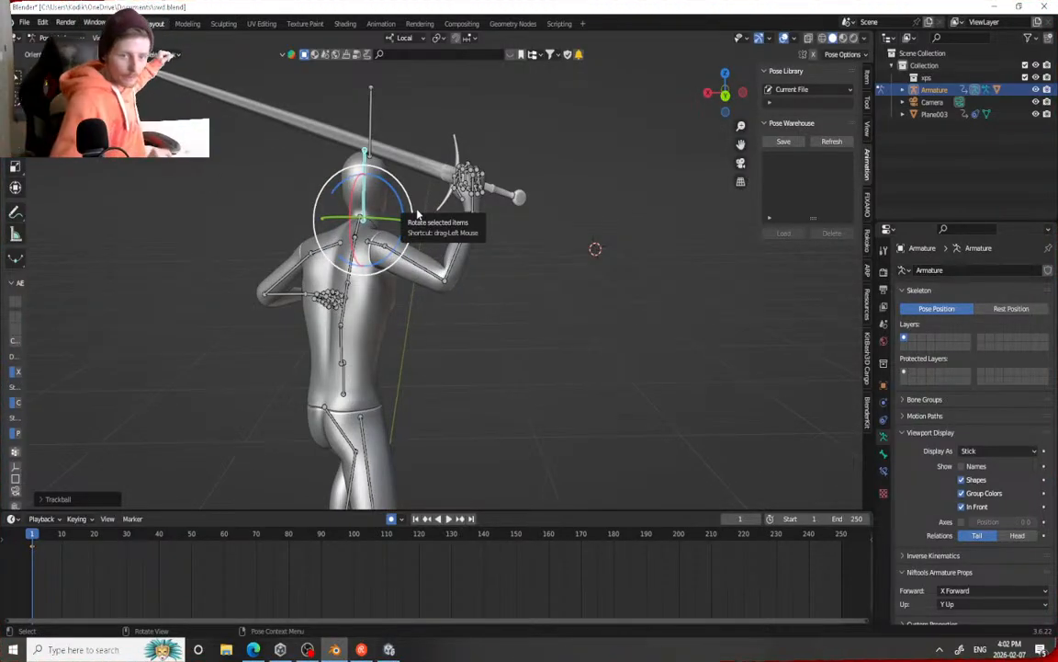
Rotate the lower and upper spine bones to refine the lean of the torso
click(355, 318)
drag(356, 321, 356, 323)
middle_drag(355, 324, 361, 230)
click(350, 261)
key(r)
key(r)
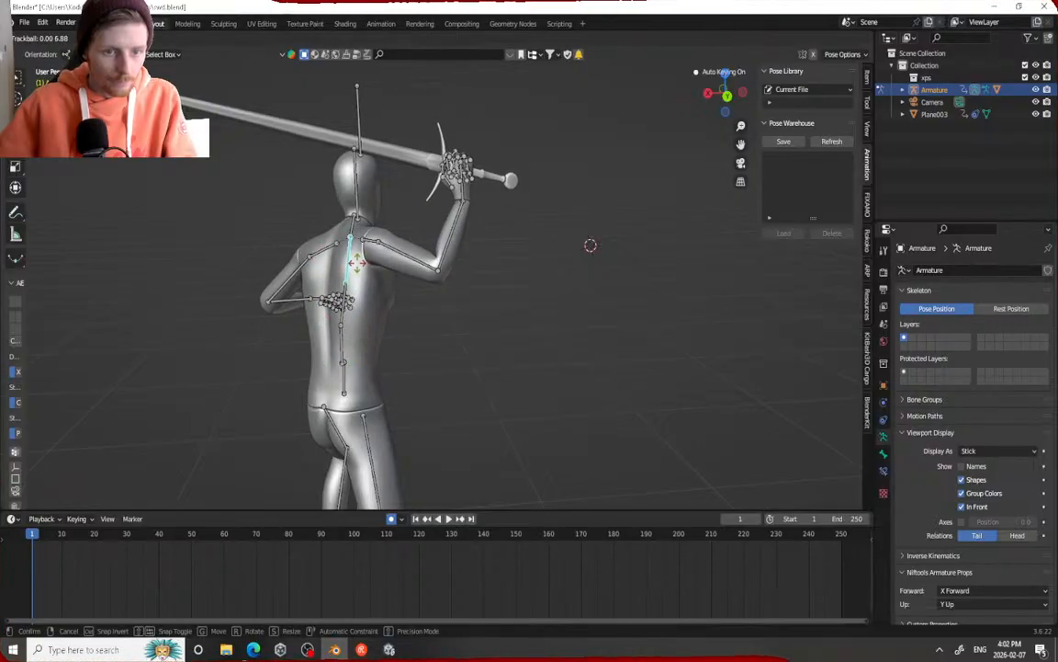
click(354, 265)
middle_drag(357, 266, 474, 279)
Rotate the left upper arm to bring the free arm forward of the chest
click(263, 318)
drag(258, 314, 250, 266)
right_click(256, 290)
scroll(248, 294, down, 3)
middle_drag(248, 295, 338, 302)
click(341, 260)
drag(336, 293, 319, 291)
Rotate the left forearm about several local axes to fold it across the front of the body
click(309, 322)
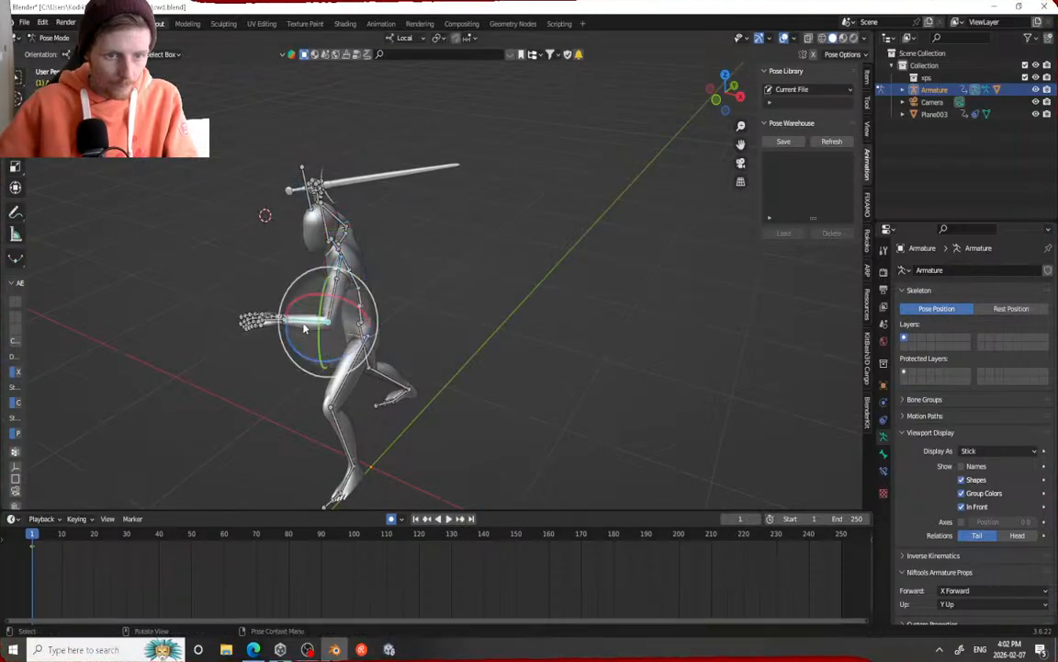
drag(284, 345, 293, 363)
middle_drag(294, 364, 370, 318)
drag(293, 361, 306, 365)
middle_drag(308, 364, 413, 353)
drag(319, 352, 296, 322)
mouse_move(296, 322)
middle_down()
mouse_move(318, 302)
mouse_move(275, 324)
middle_up()
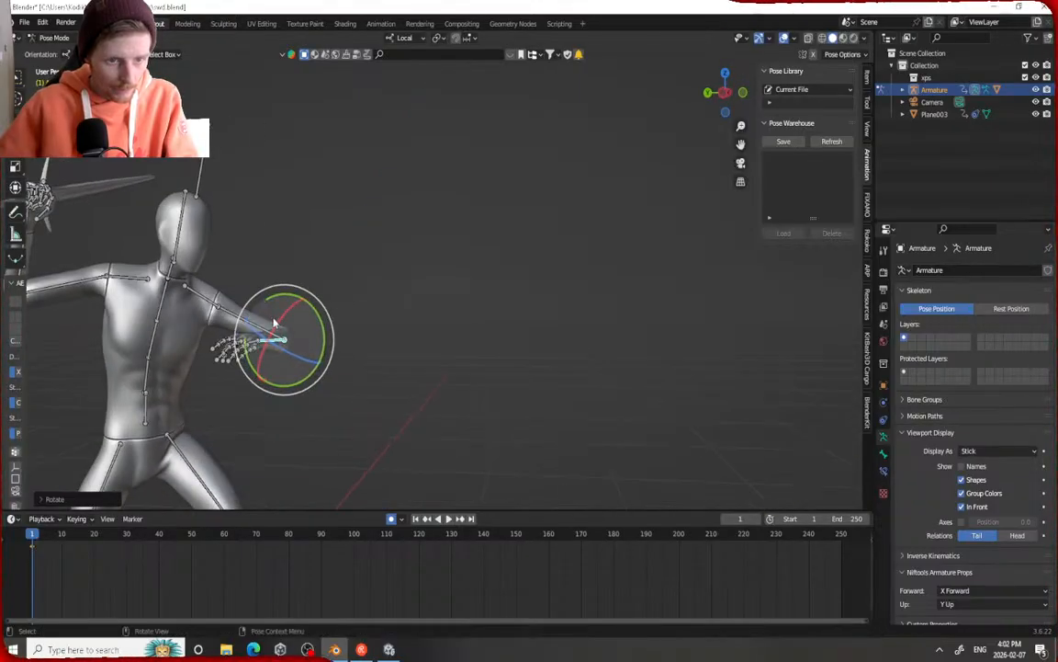
Fine-tune the left upper arm's rotation from the front and side
click(264, 322)
mouse_move(221, 262)
mouse_down()
mouse_move(229, 257)
mouse_move(225, 266)
mouse_up()
middle_drag(225, 267, 197, 317)
drag(200, 321, 226, 328)
middle_drag(226, 328, 402, 352)
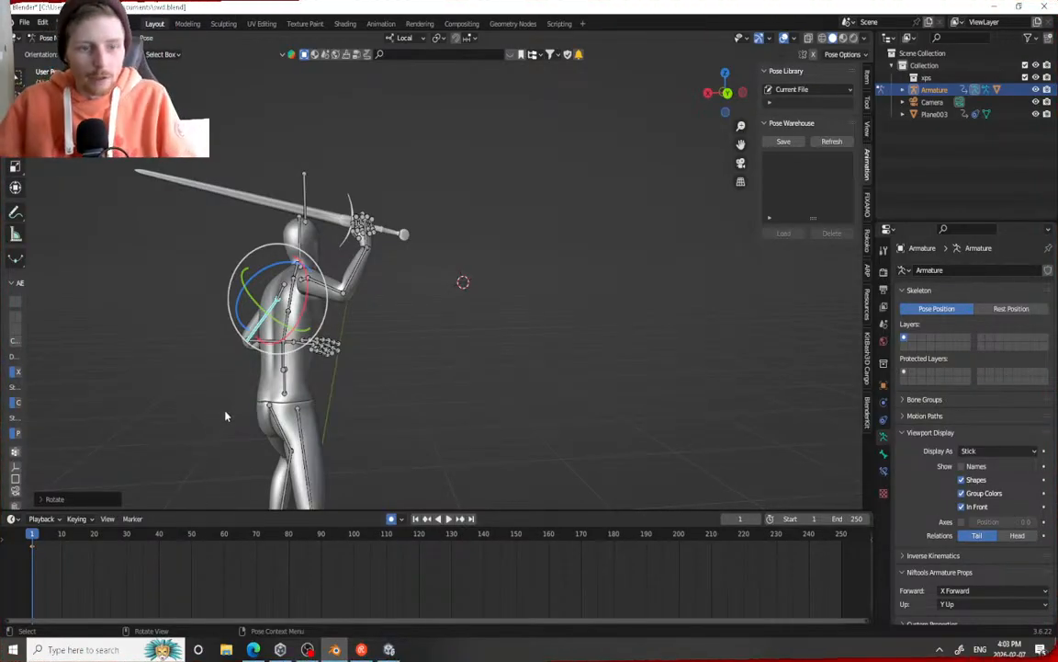
Keyframe location, rotation, scale and custom properties for all bones at frame 1
key(a)
key(i)
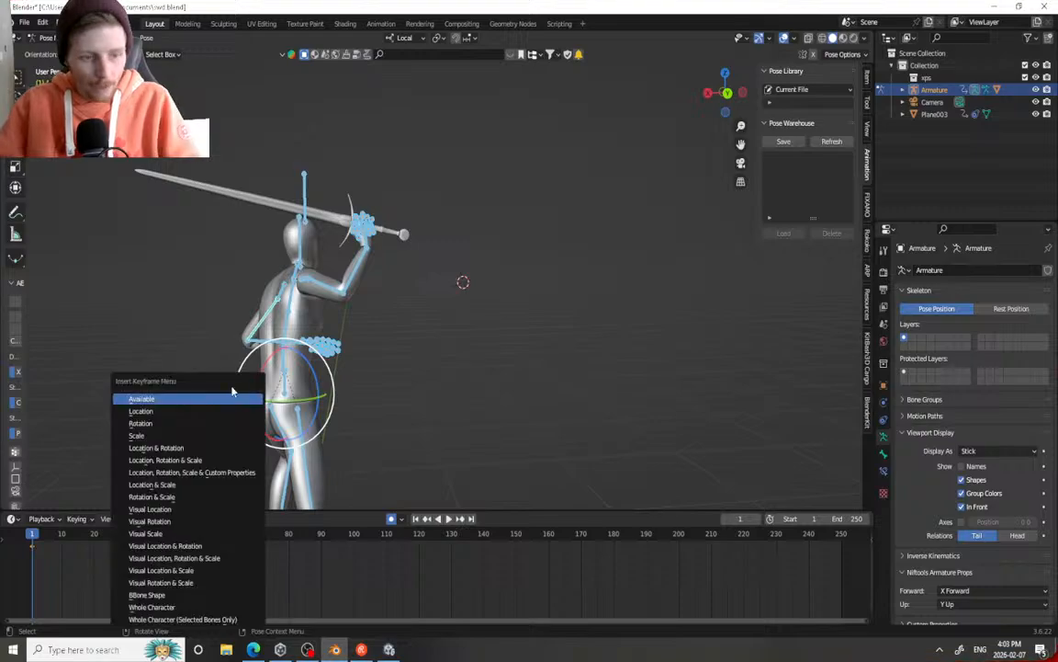
click(208, 471)
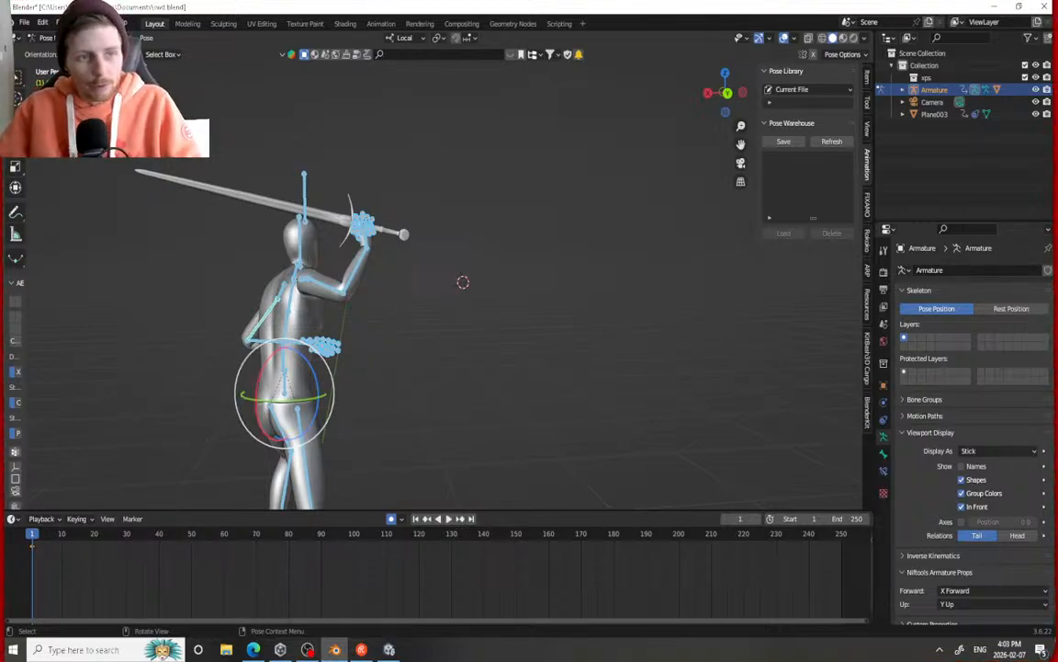
click(147, 38)
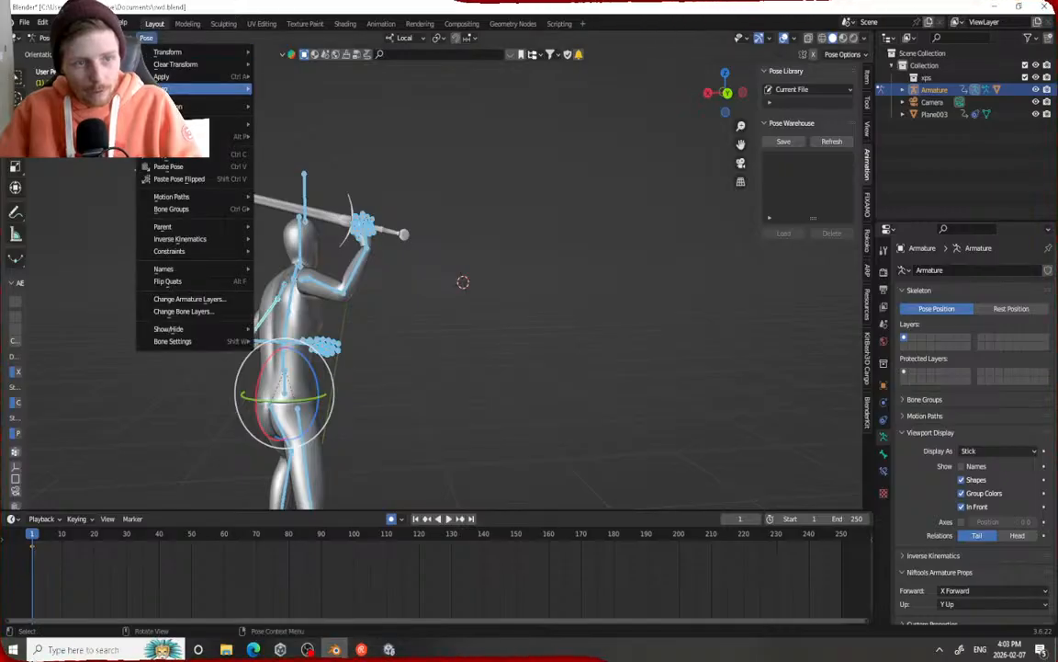
mouse_move(184, 106)
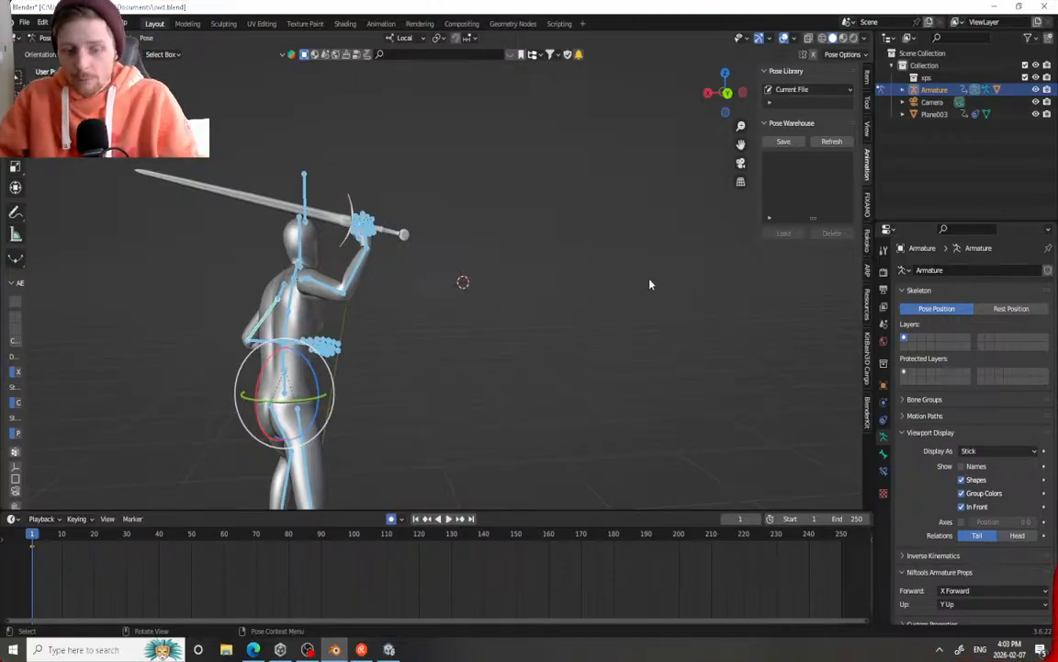
Rotate the left upper arm about its local X axis to move the free arm away from the torso
middle_drag(501, 293, 409, 227)
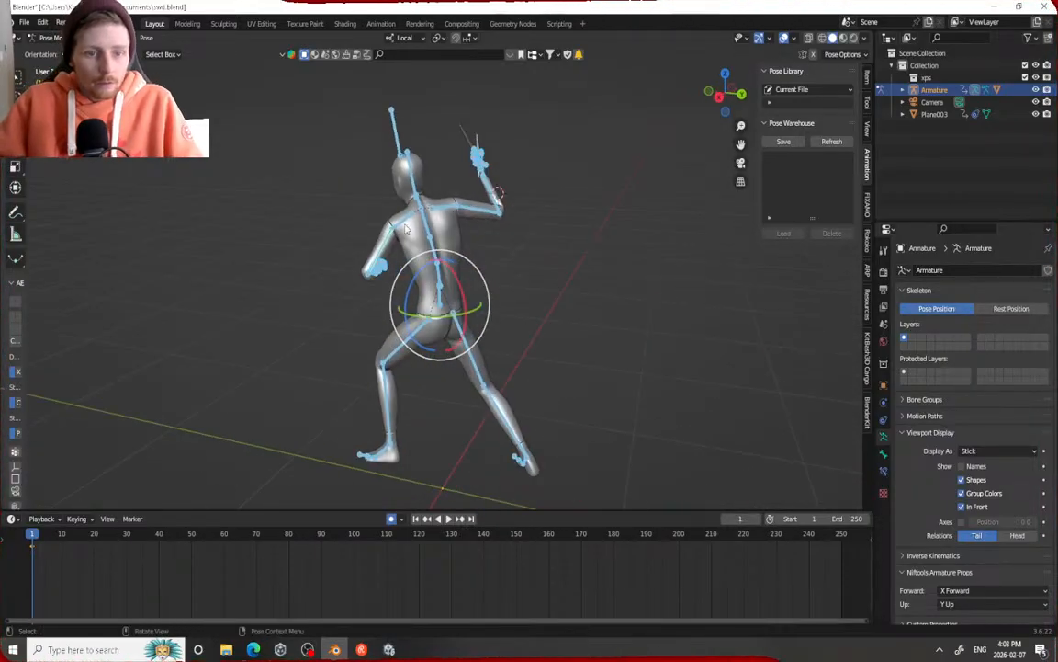
click(408, 228)
key(r)
key(x)
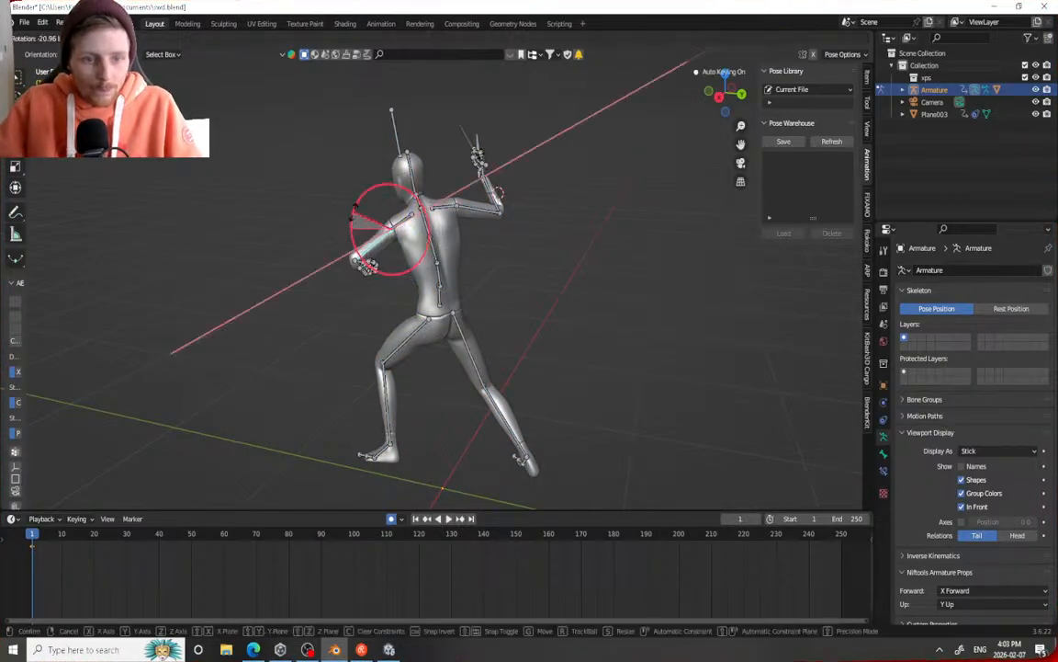
click(311, 259)
middle_drag(312, 259, 399, 281)
scroll(399, 280, up, 2)
Move the hip bone down its local Y axis to lower the character toward the ground
click(439, 306)
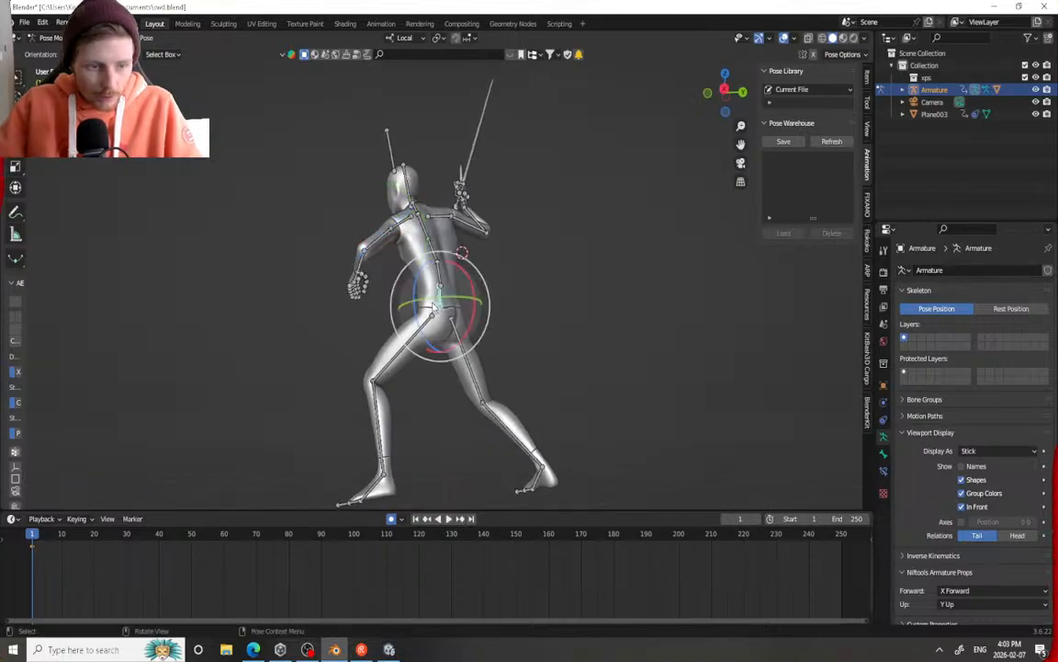
click(16, 124)
scroll(221, 222, down, 2)
middle_drag(223, 224, 218, 230)
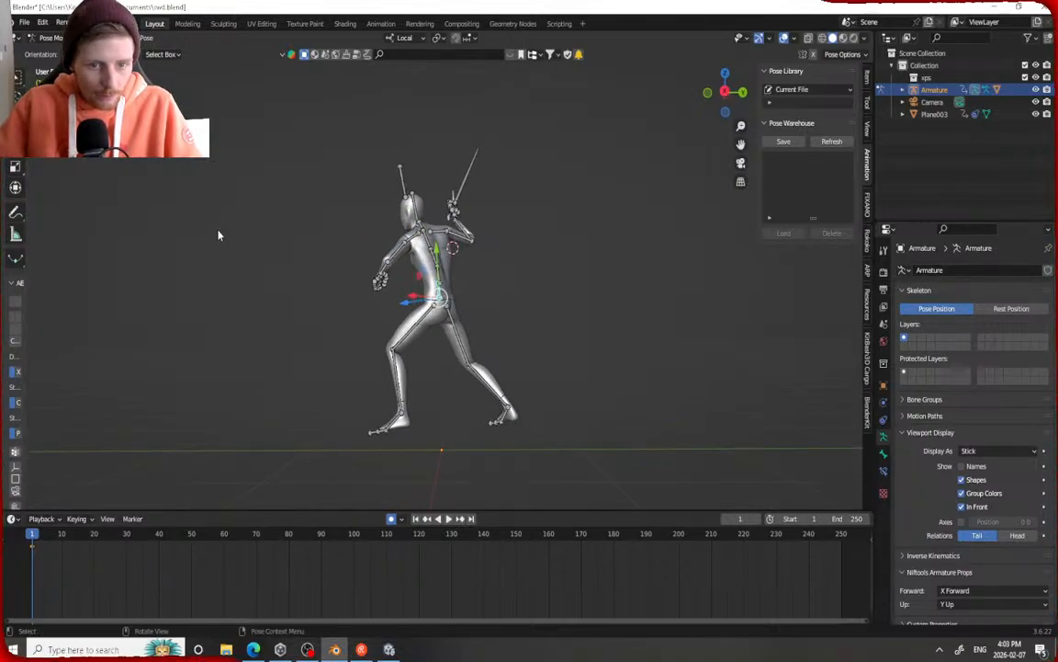
drag(437, 250, 437, 275)
Rotate the left foot to set it flat on the ground and align its direction
click(395, 421)
click(15, 145)
drag(436, 410, 447, 415)
middle_drag(448, 414, 338, 418)
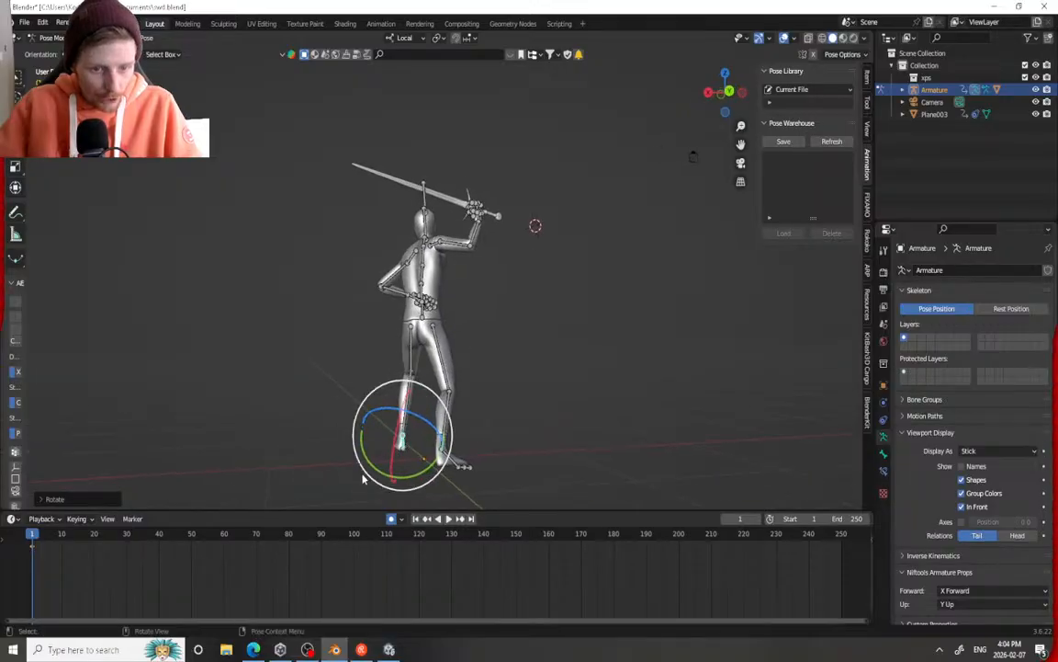
drag(402, 479, 411, 475)
Rotate the right foot to turn the rear foot's toes toward the ground
click(450, 447)
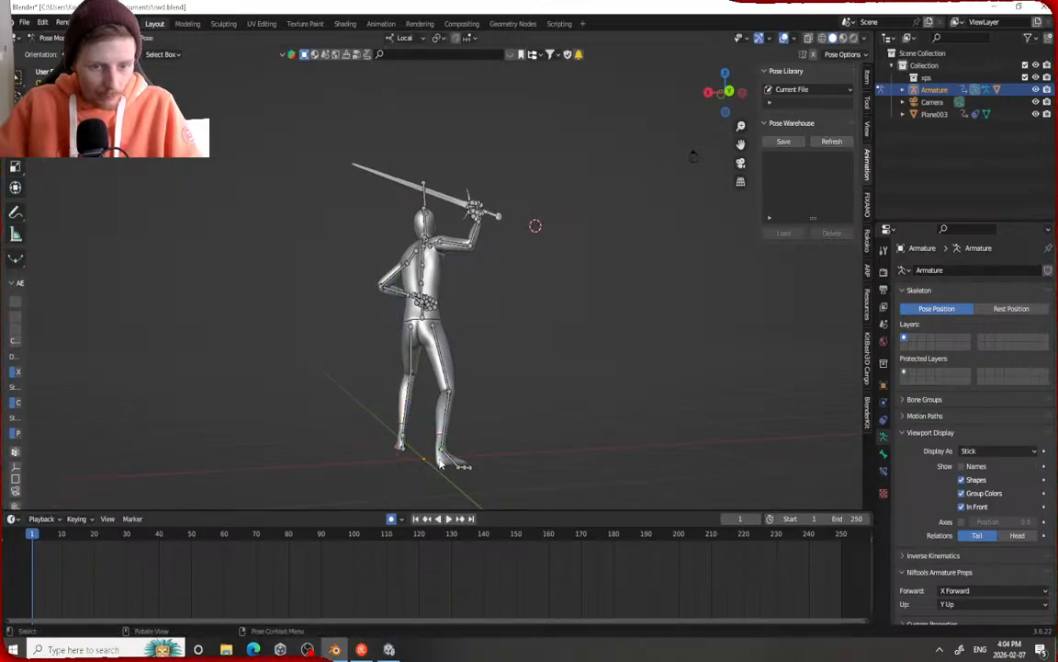
click(453, 456)
drag(460, 435, 444, 479)
middle_drag(448, 478, 552, 490)
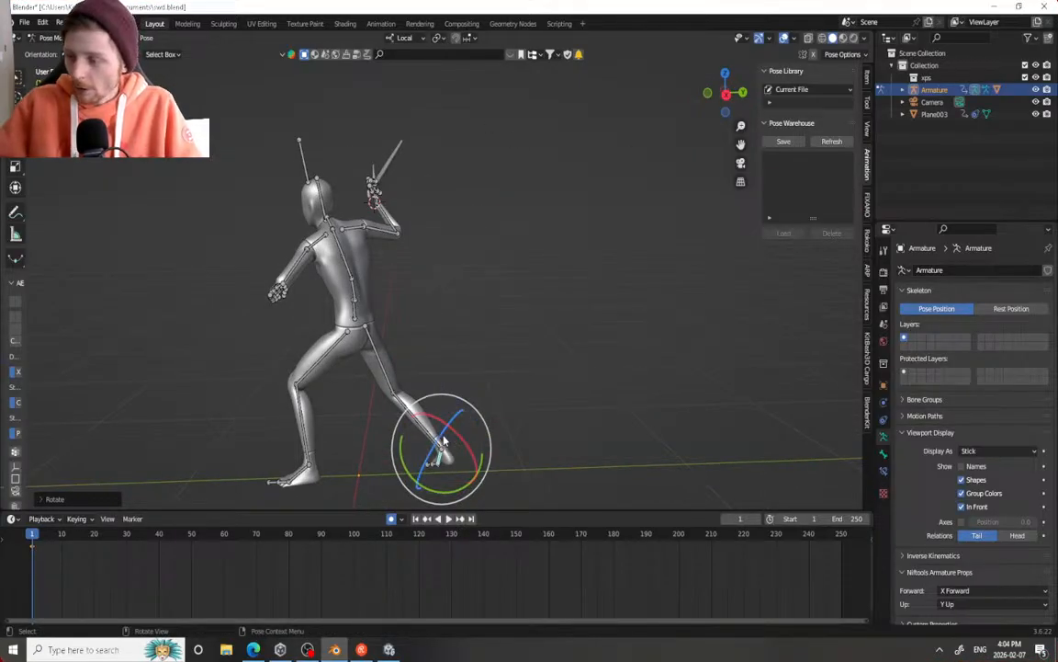
drag(447, 490, 423, 485)
Rotate the left thigh freely to fine-tune the front leg of the lunge
middle_drag(401, 466, 427, 410)
scroll(430, 427, up, 1)
click(443, 334)
click(450, 320)
drag(460, 287, 465, 305)
middle_drag(456, 338, 579, 334)
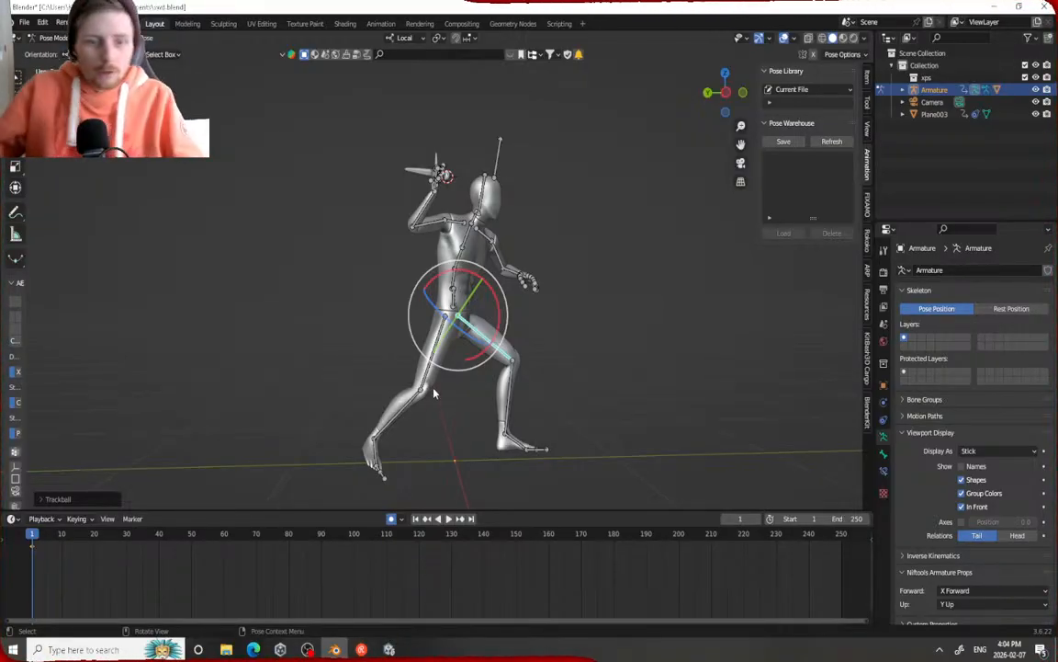
Twist the lower spine bone around its local Y axis and rotate the upper spine freely to adjust the torso
middle_drag(435, 394, 482, 307)
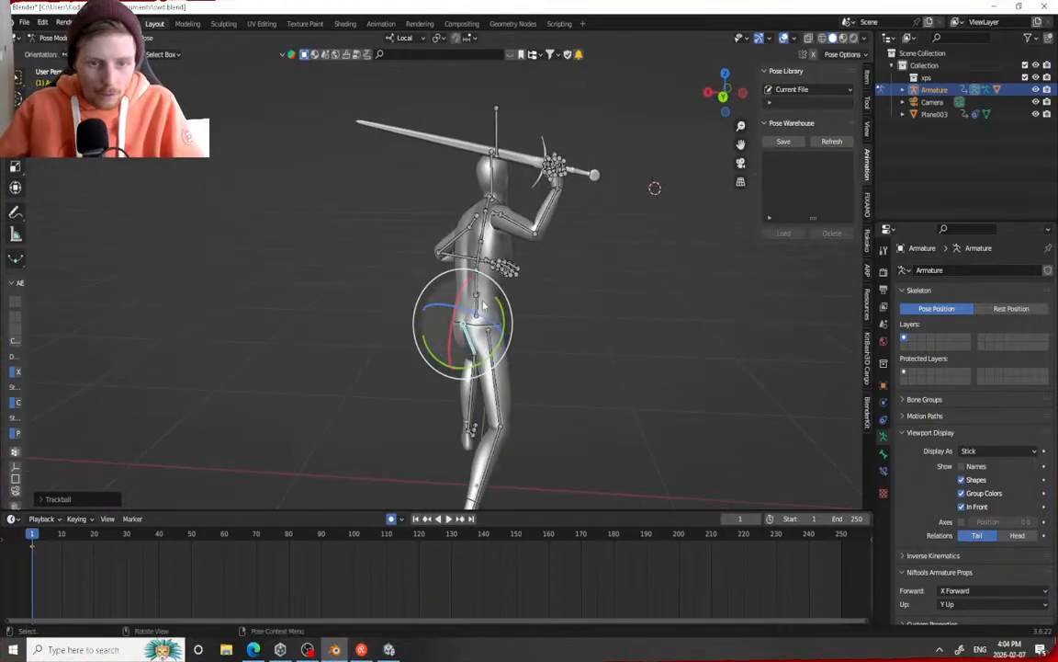
key(r)
key(y)
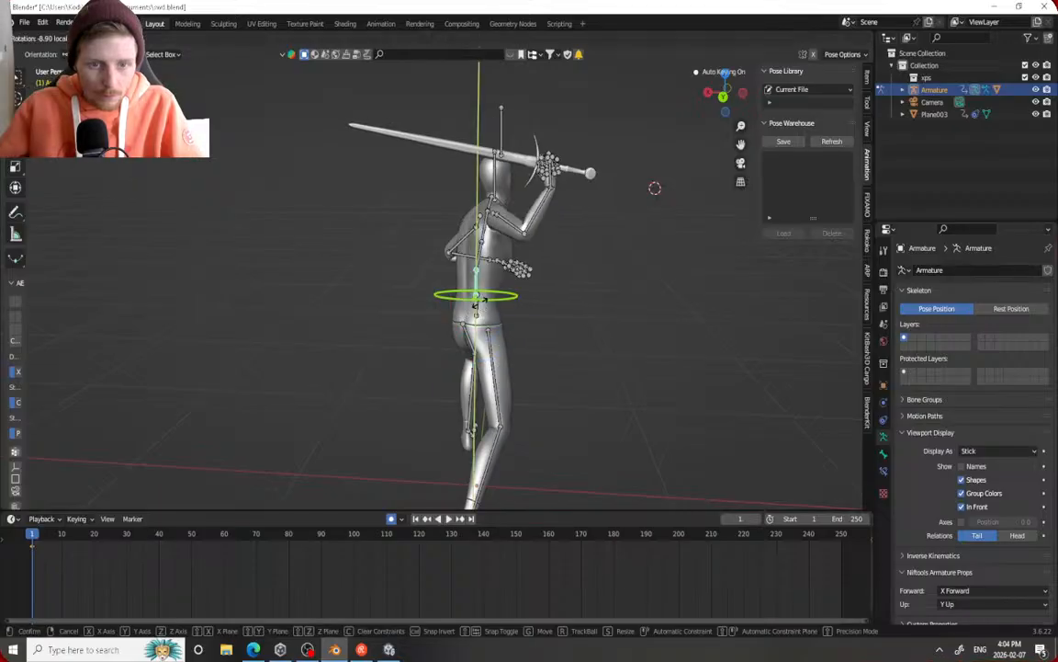
key(r)
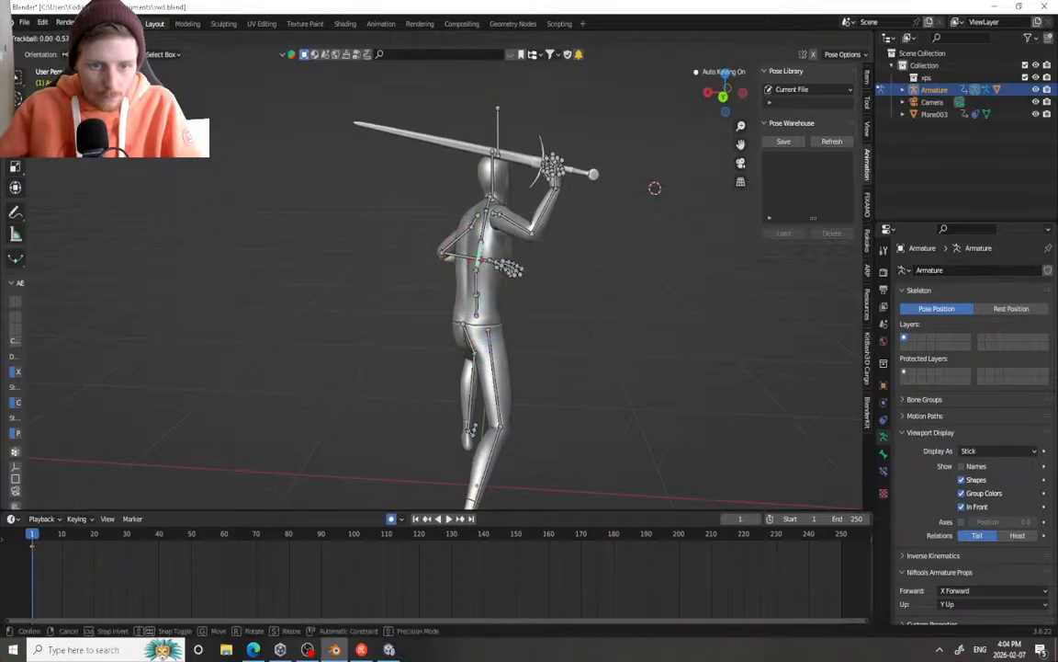
click(494, 241)
Rotate the right upper arm freely to refine the raised sword arm
middle_drag(489, 236, 503, 233)
click(515, 214)
click(515, 222)
key(r)
key(r)
click(485, 210)
Rotate the left hand at the wrist so it points away from the torso
middle_drag(486, 209, 484, 223)
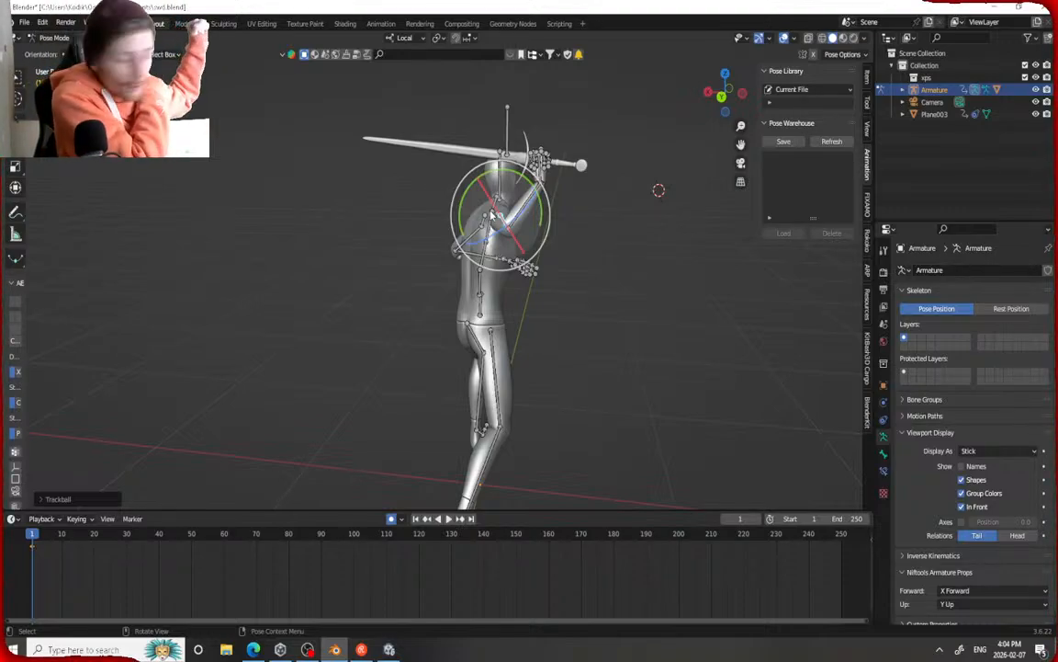
middle_drag(503, 213, 625, 208)
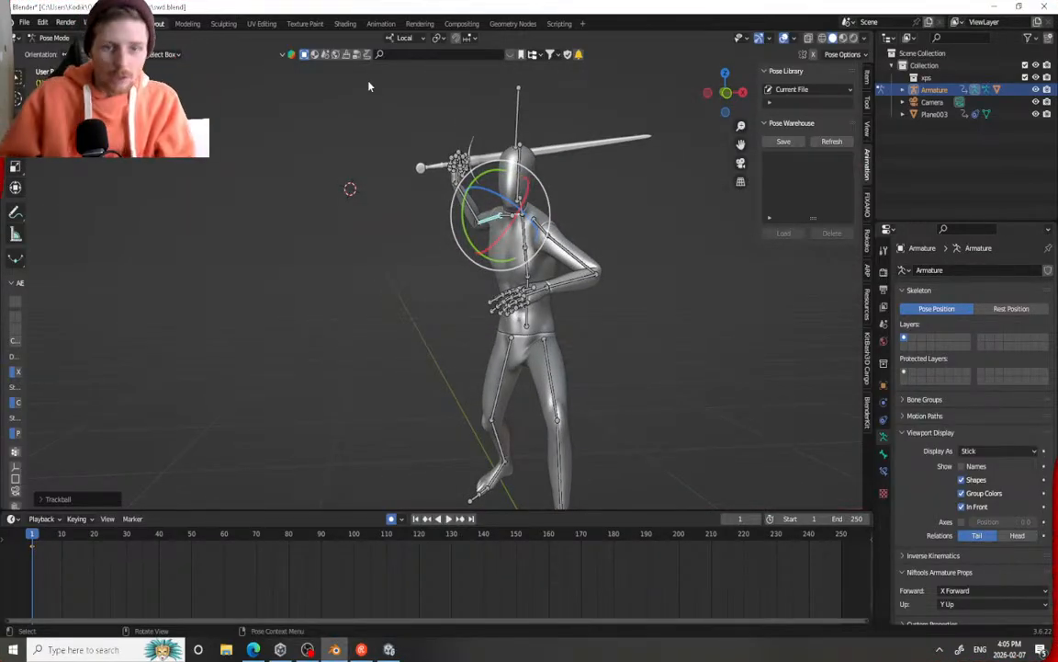
scroll(405, 184, up, 4)
scroll(404, 177, down, 4)
middle_drag(402, 178, 361, 203)
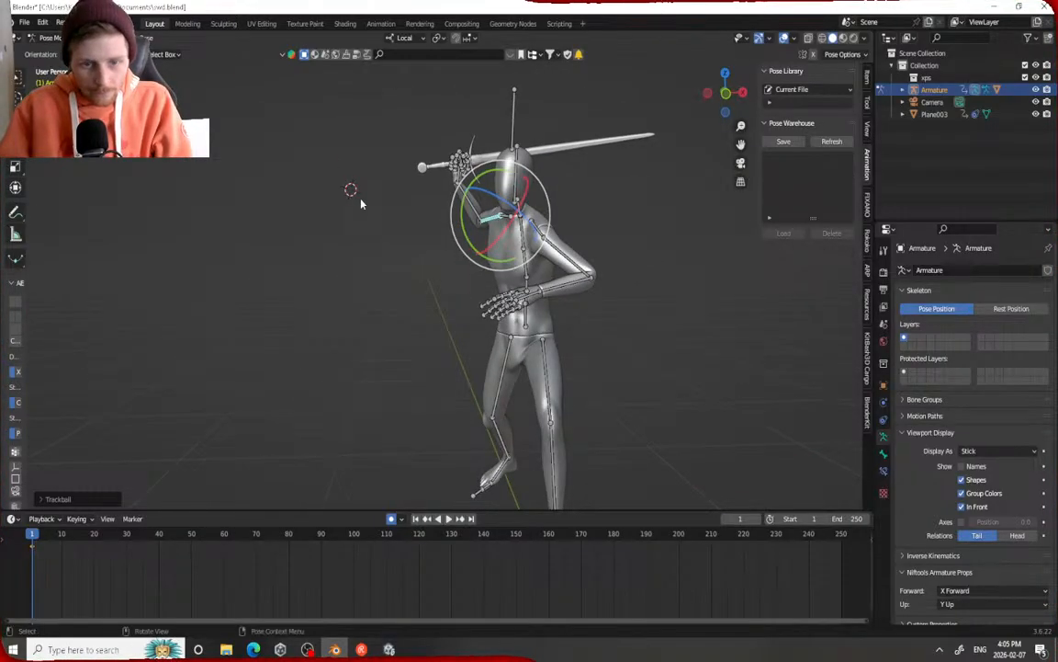
click(536, 300)
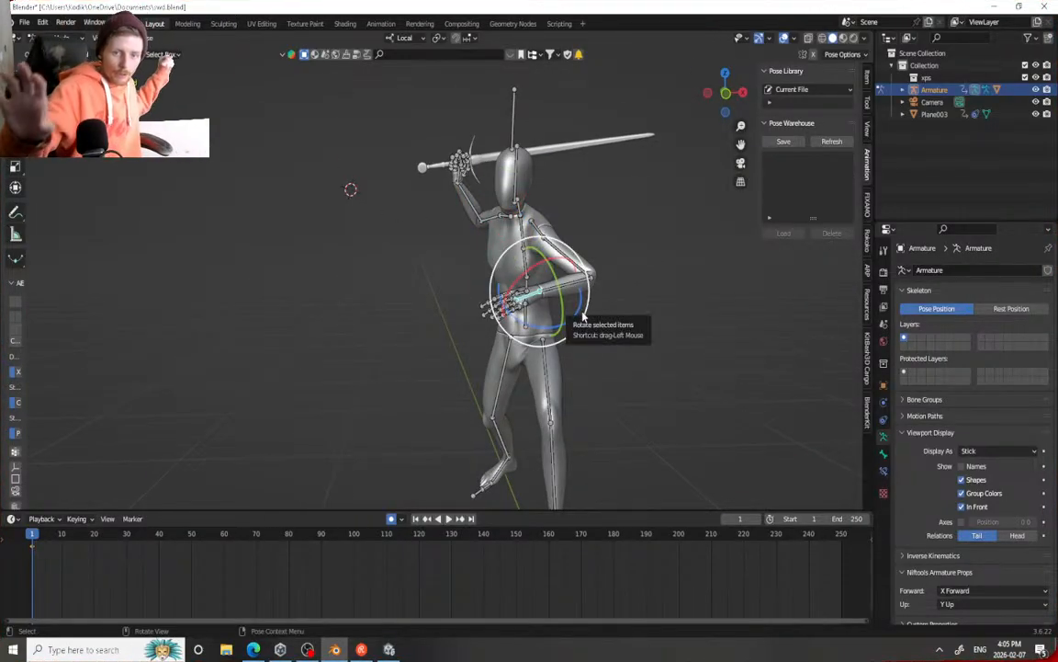
drag(546, 310, 590, 271)
middle_drag(514, 290, 588, 267)
scroll(606, 291, up, 3)
mouse_move(593, 301)
mouse_down()
mouse_move(581, 319)
mouse_move(596, 311)
mouse_up()
right_click(597, 304)
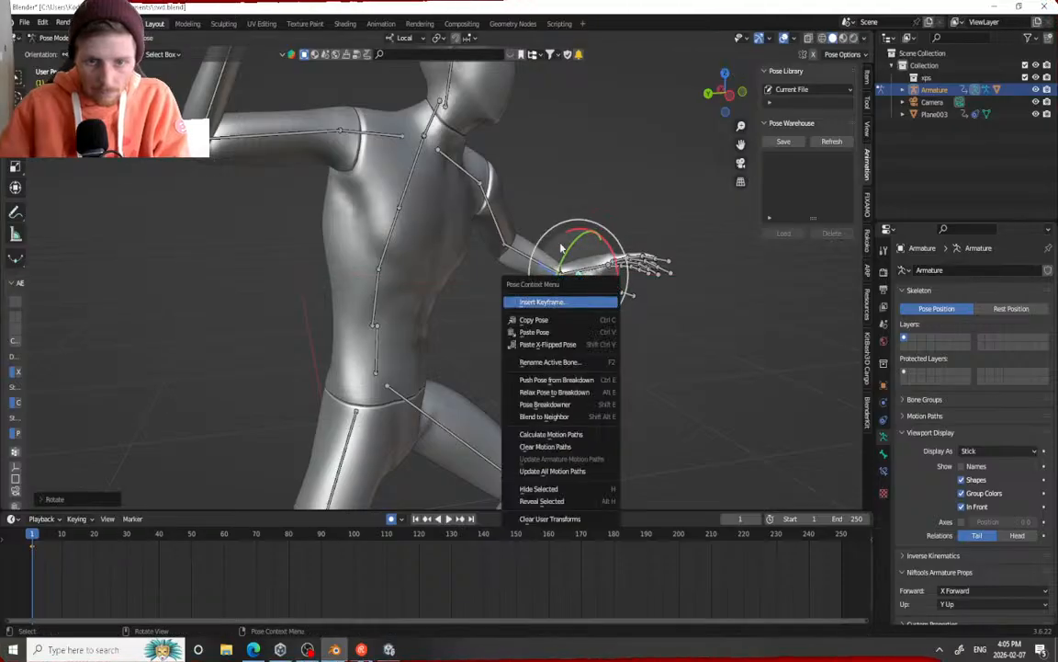
Turn the left hand inward over the front thigh and adjust the left forearm's rotation
scroll(572, 190, up, 1)
middle_drag(572, 189, 417, 218)
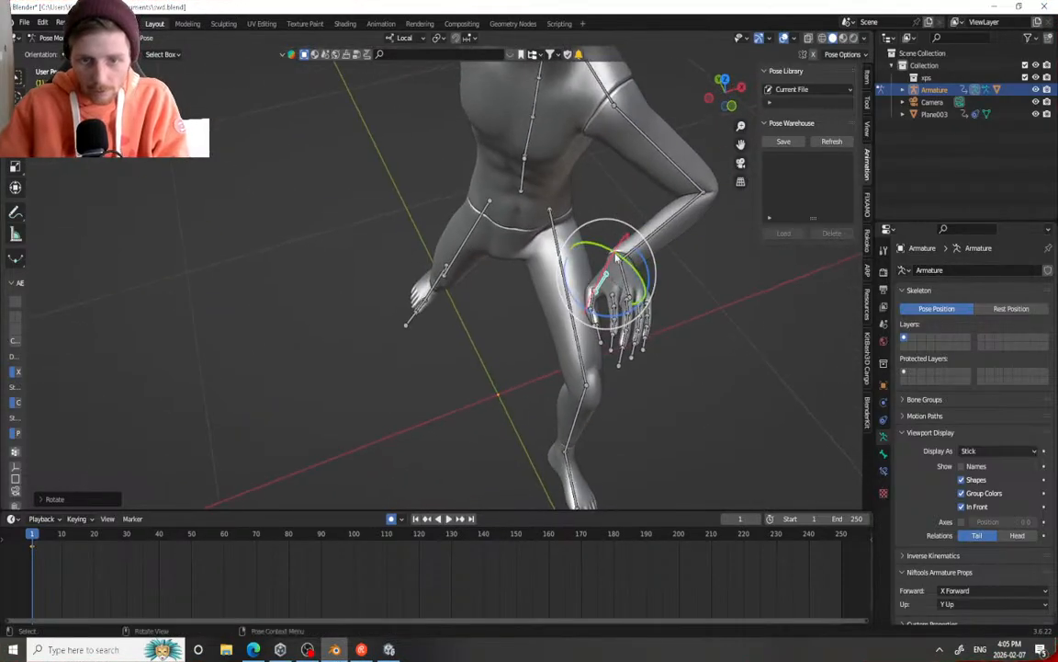
drag(614, 281, 588, 262)
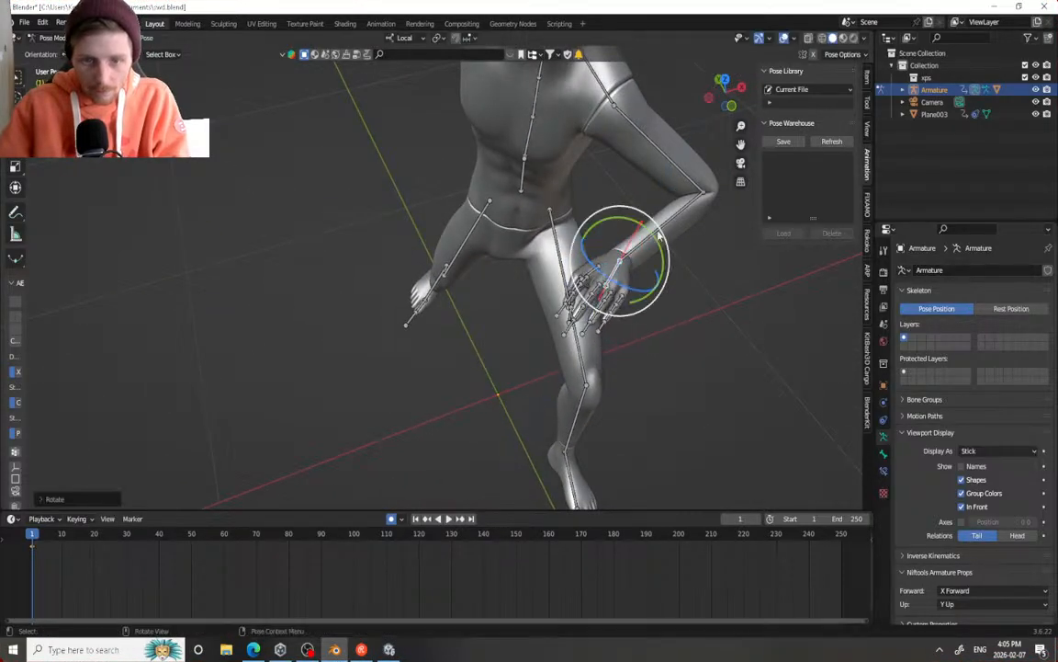
click(652, 237)
drag(682, 234, 678, 253)
Fine-tune the left hand's rotation so it reaches forward with the fingers angled down
click(406, 39)
middle_drag(224, 203, 594, 208)
scroll(390, 147, down, 2)
scroll(397, 153, up, 2)
click(668, 265)
drag(665, 273, 667, 296)
drag(666, 216, 644, 275)
middle_drag(643, 276, 533, 219)
drag(664, 293, 652, 287)
middle_drag(349, 206, 398, 221)
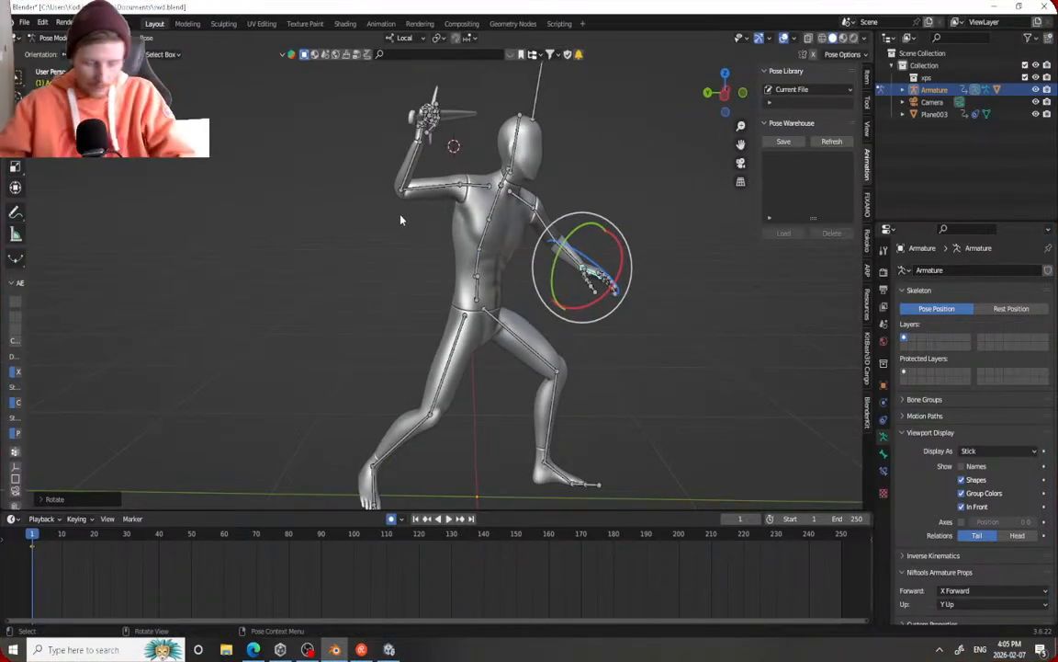
Insert a Location, Rotation, Scale & Custom Properties keyframe for all bones at frame 1
key(a)
key(k)
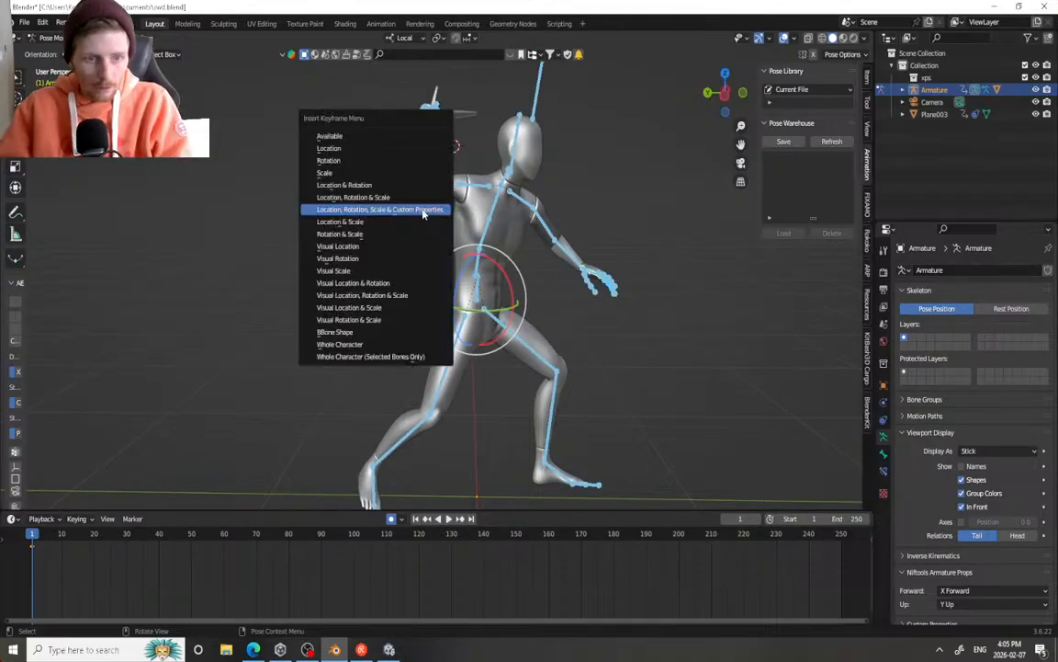
click(424, 209)
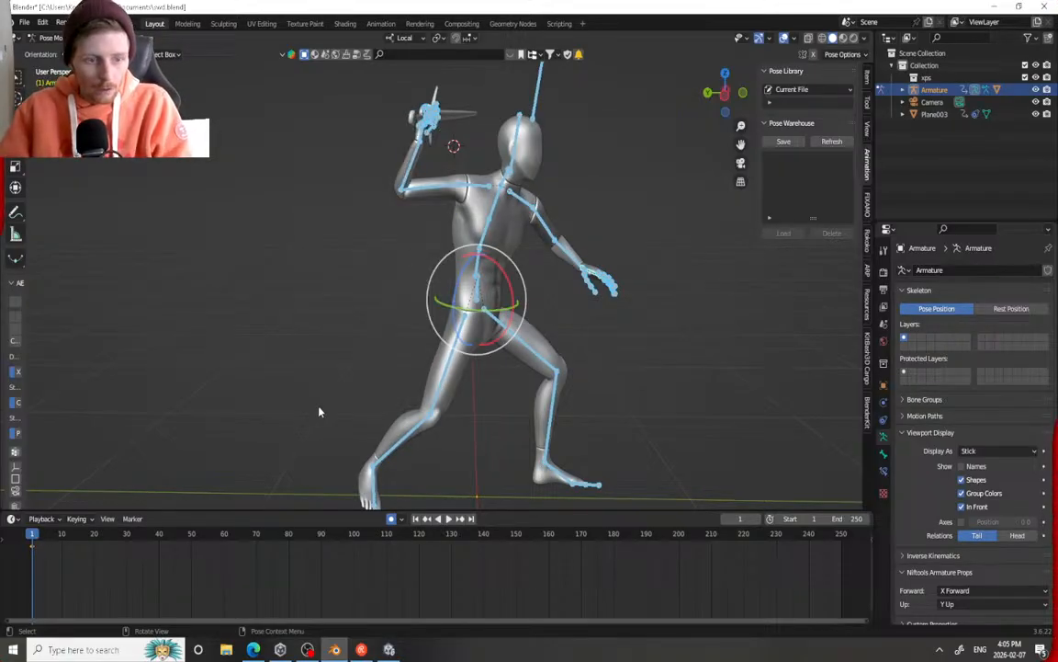
At frame 13, twist the lower and upper spine bones to turn the torso into the sword swing
click(45, 535)
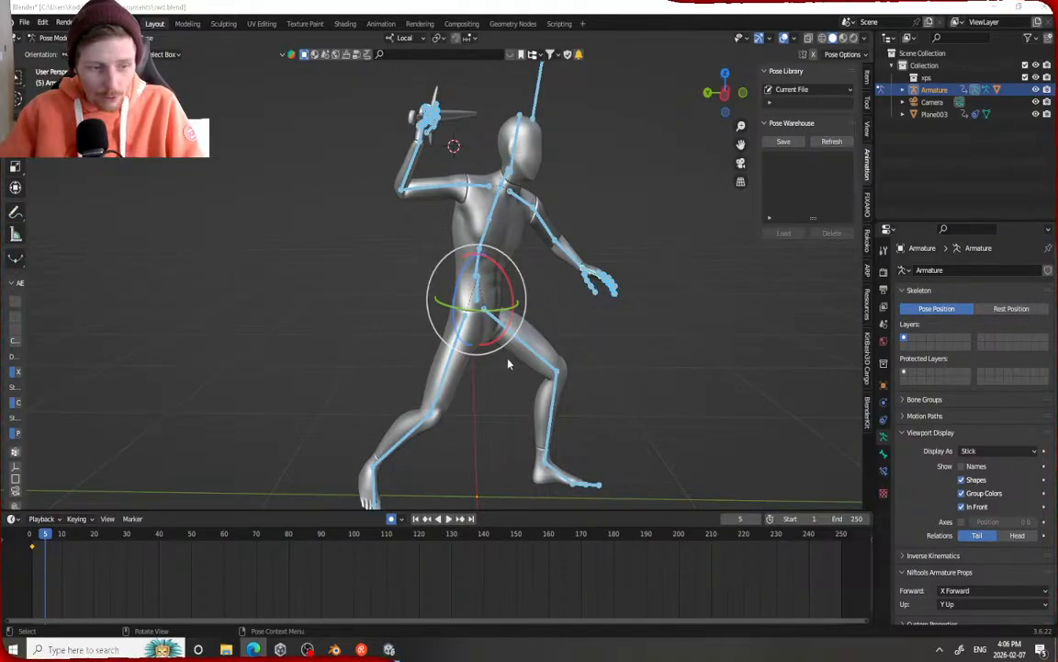
click(32, 539)
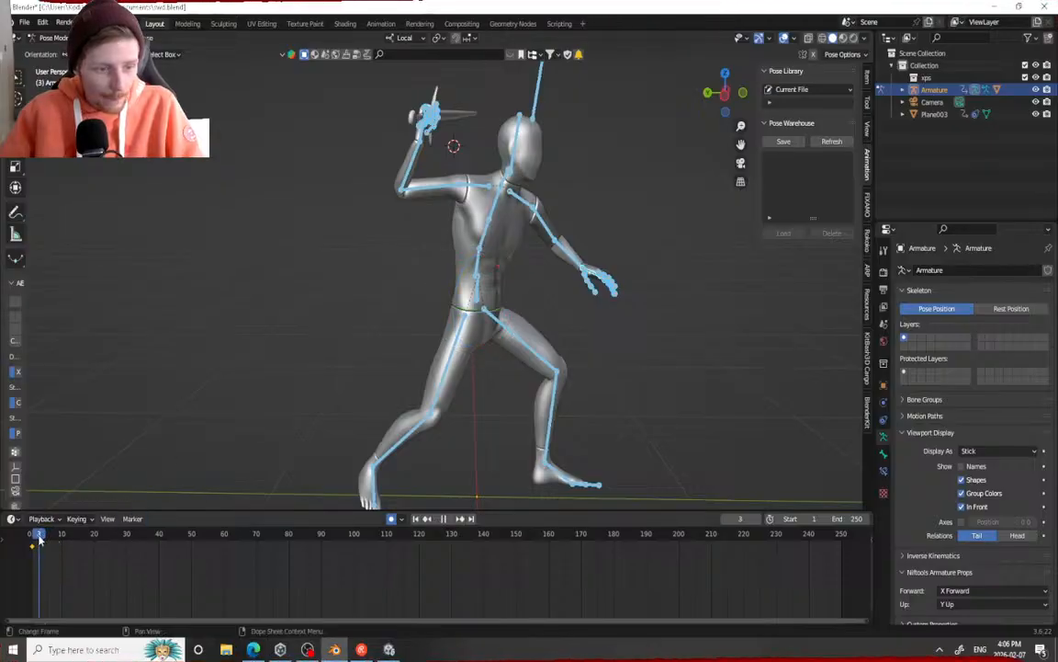
key(space)
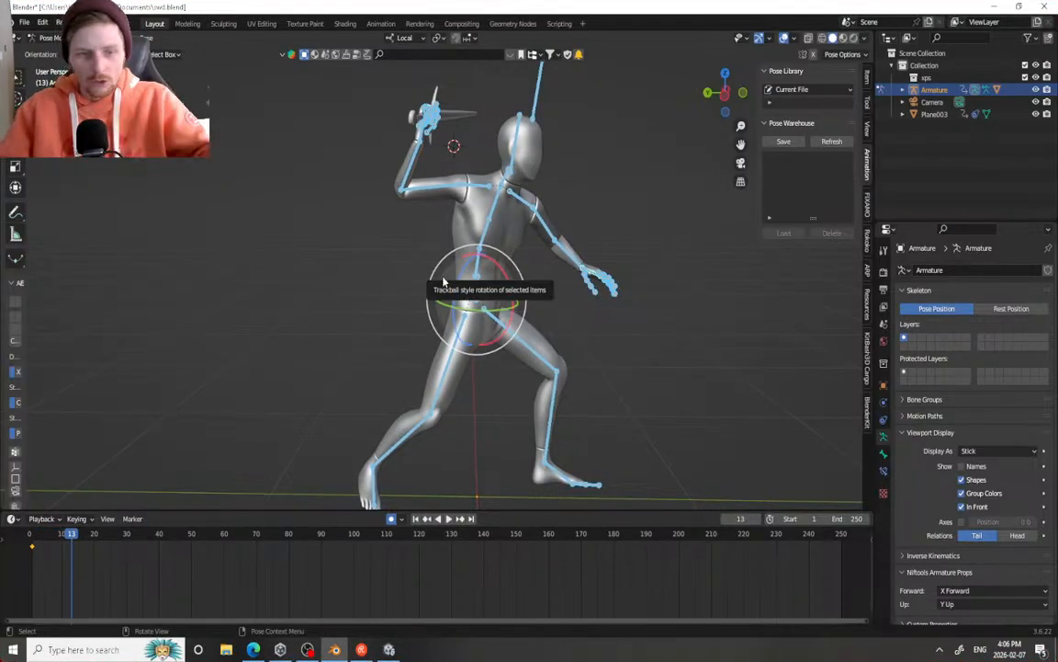
scroll(368, 365, up, 2)
middle_drag(369, 364, 624, 363)
click(481, 269)
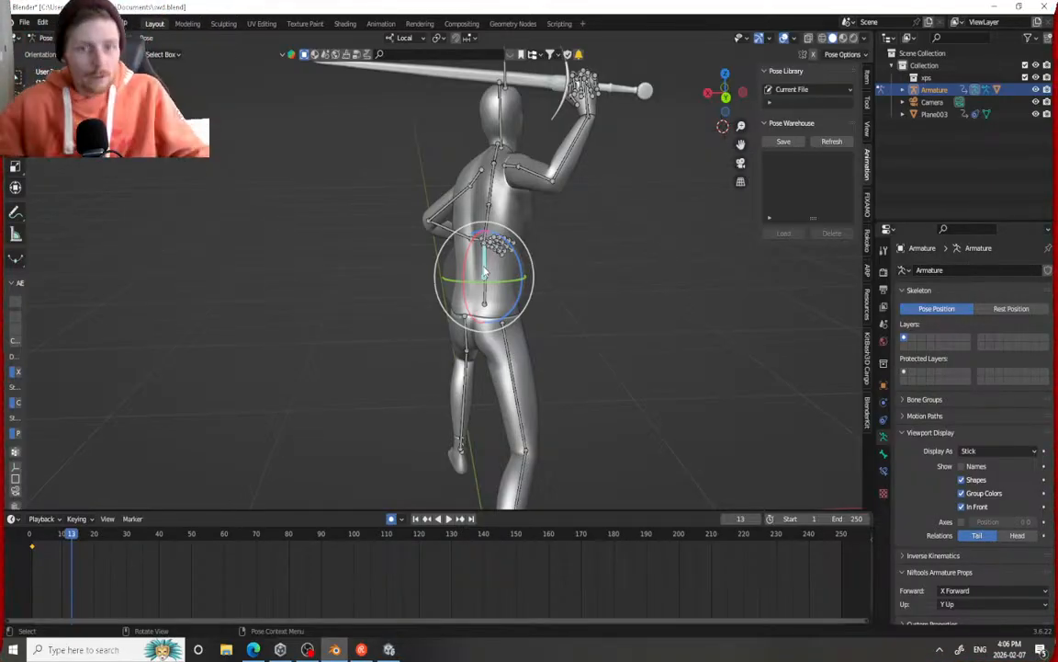
scroll(476, 276, down, 1)
middle_drag(476, 276, 477, 276)
key(r)
key(y)
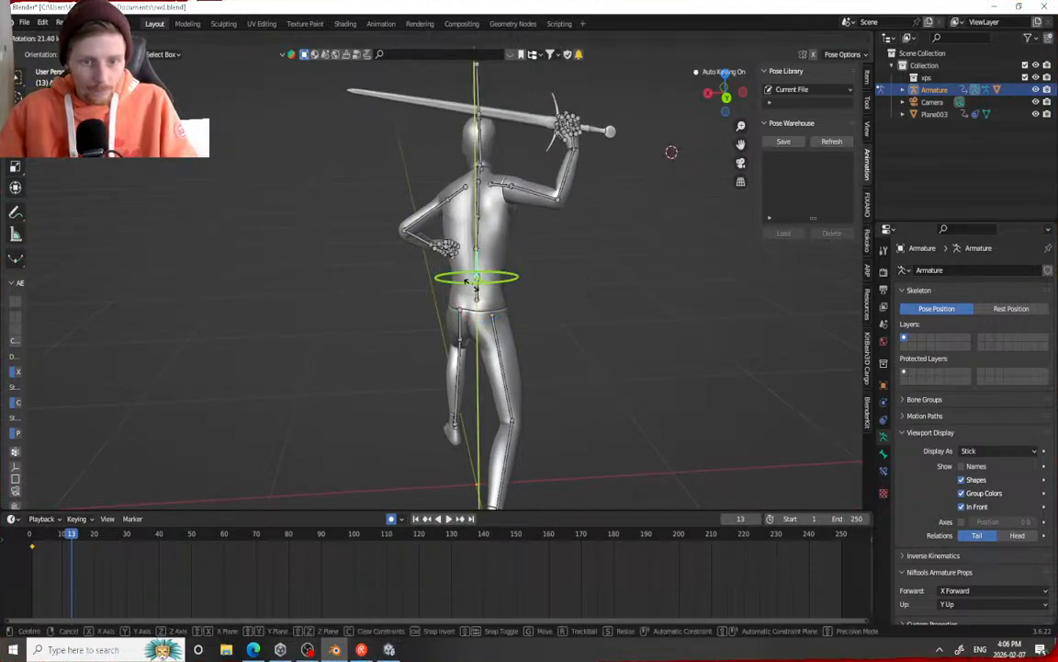
click(476, 285)
click(469, 247)
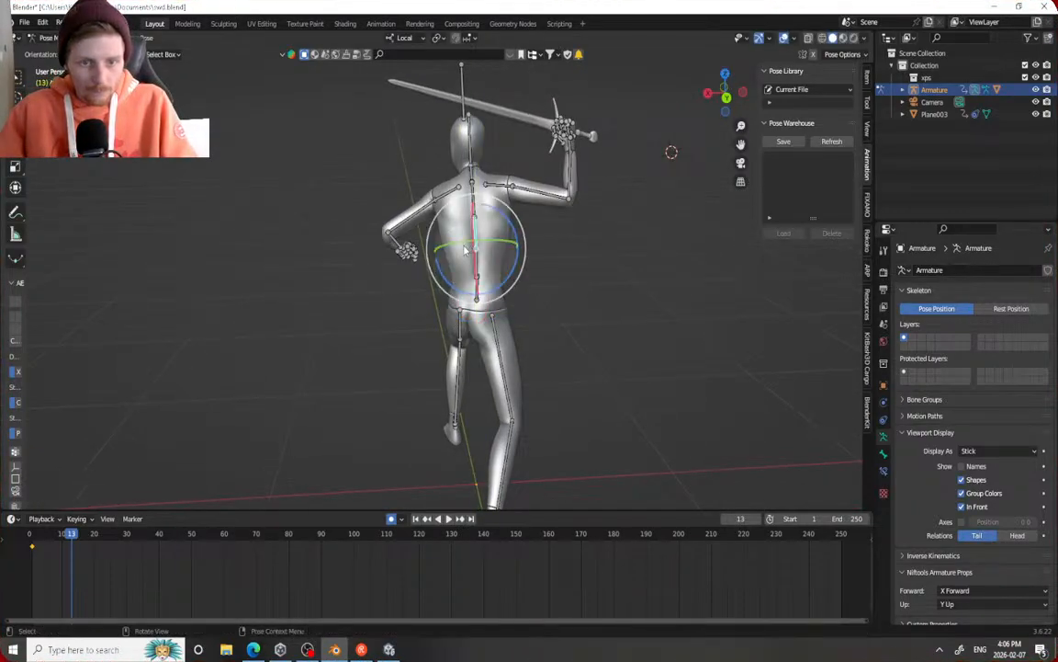
drag(464, 246, 467, 234)
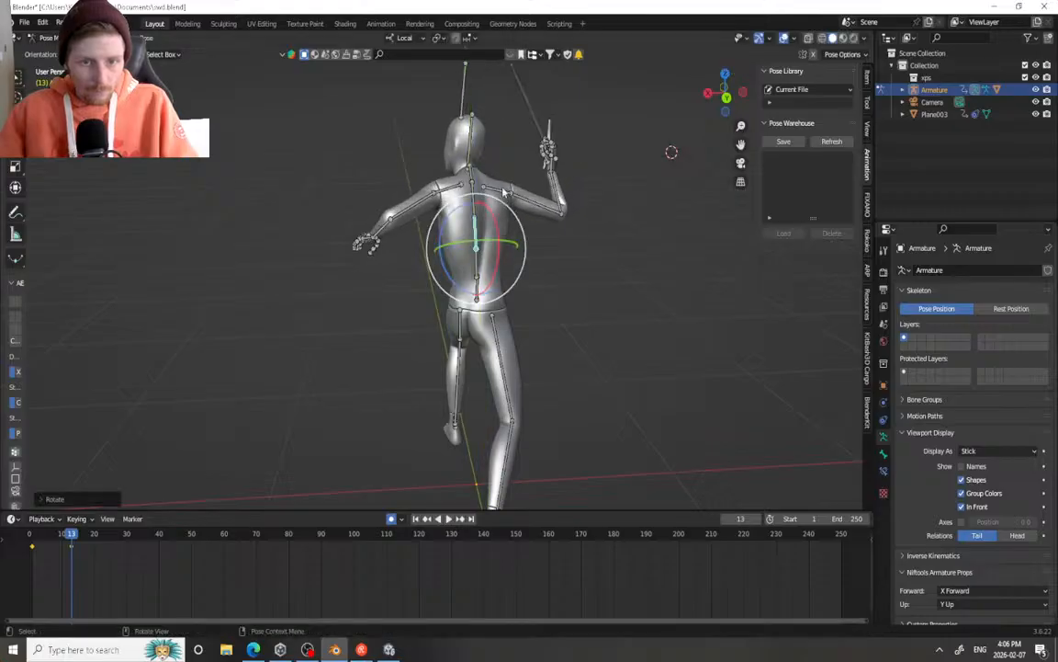
Rotate the right shoulder and arm bones to lower and extend the sword arm at frame 13
click(501, 191)
drag(501, 183, 528, 223)
click(529, 207)
middle_drag(528, 222, 721, 208)
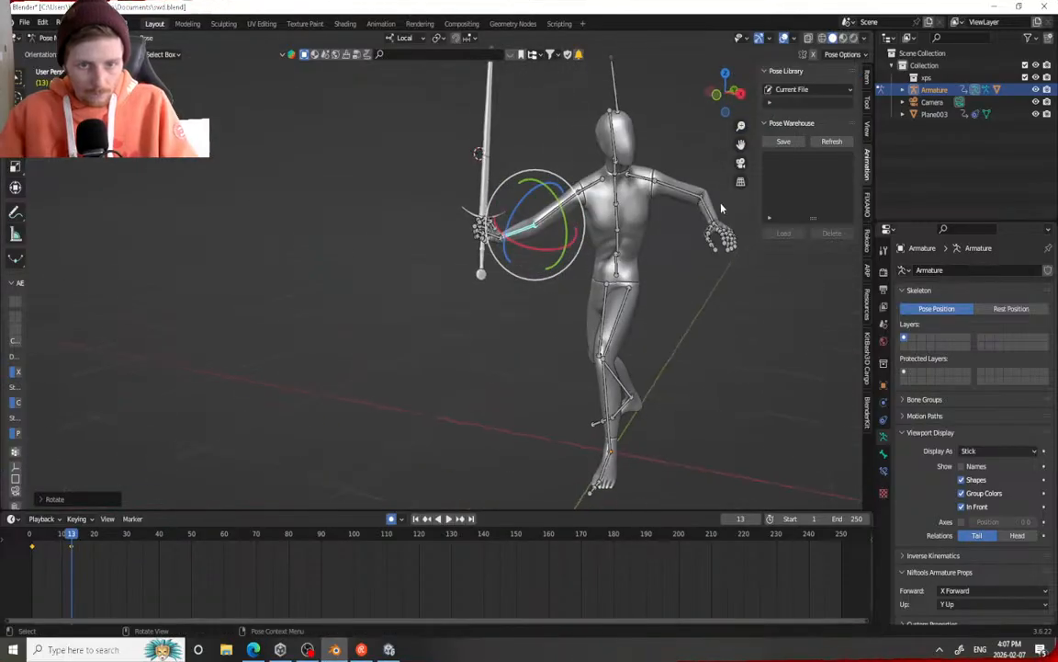
Rotate the right forearm and hand to angle the sword outward in front of the character
drag(503, 218, 492, 228)
drag(485, 276, 501, 278)
middle_drag(465, 252, 522, 246)
drag(522, 247, 504, 288)
middle_drag(504, 287, 404, 275)
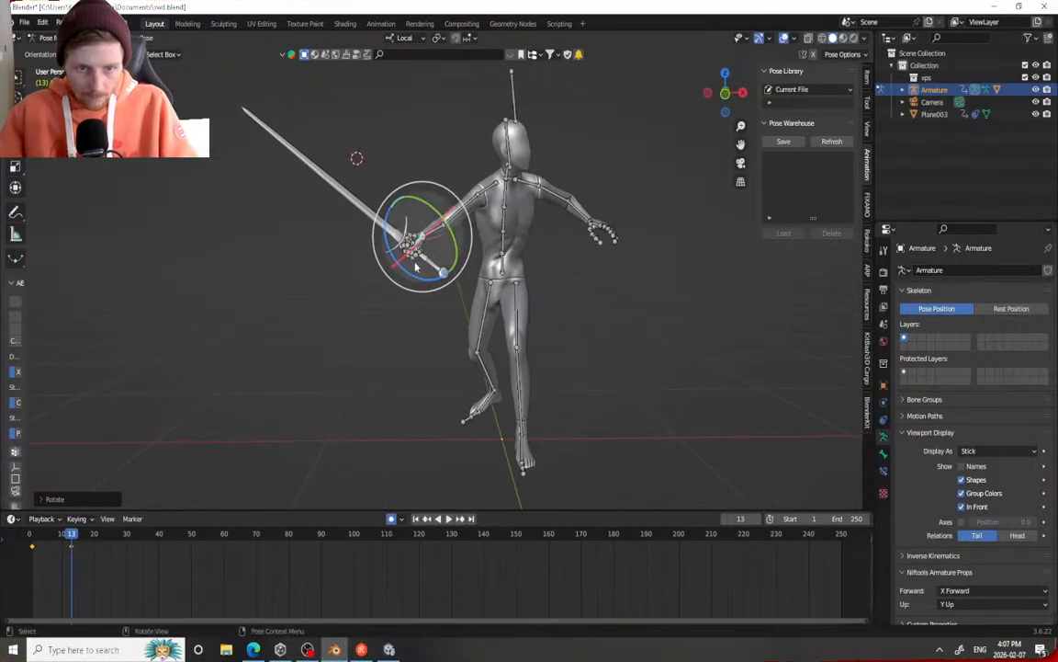
drag(72, 533, 71, 504)
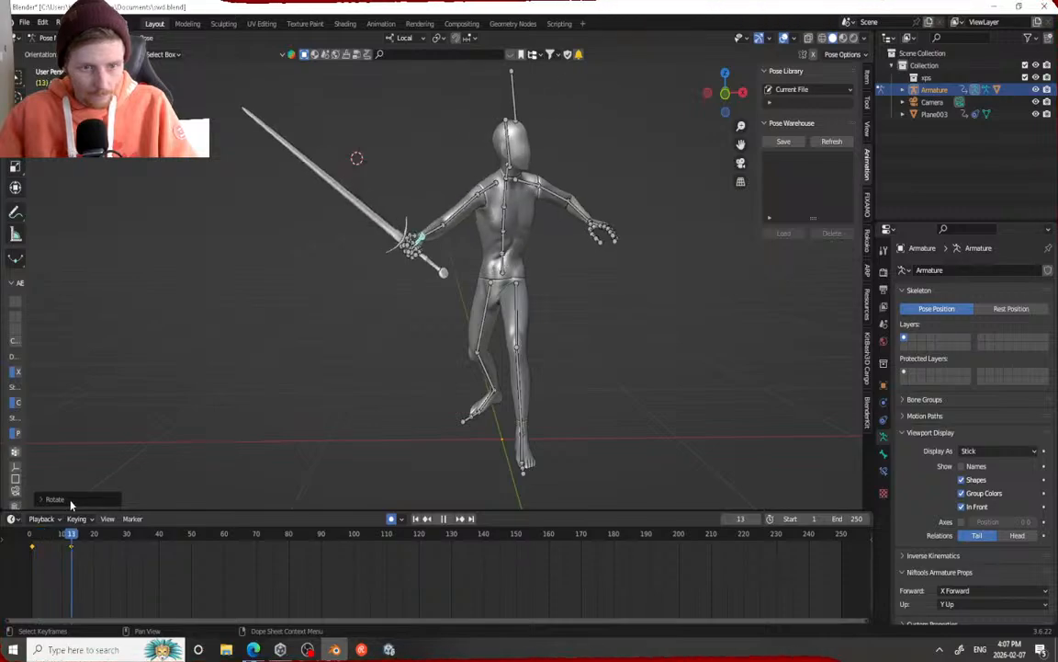
Rotate the right upper arm to swing the sword across the body
click(464, 211)
mouse_move(462, 223)
middle_down()
mouse_move(537, 232)
mouse_move(469, 233)
middle_up()
drag(467, 236, 513, 240)
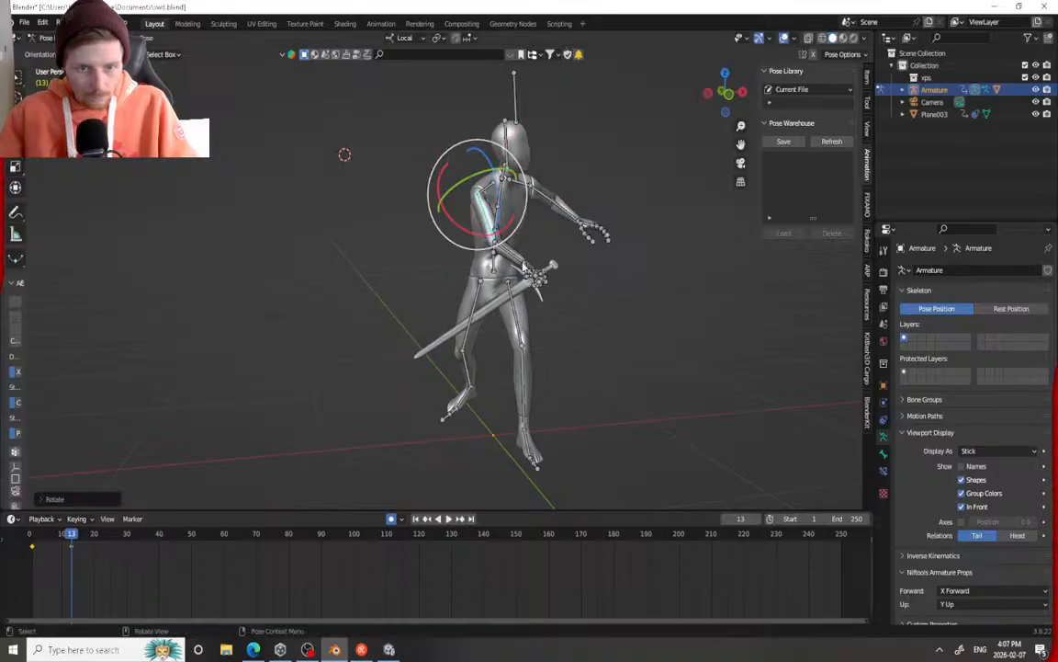
Play back the sword swing repeatedly from frame 1 and examine the motion from the front, back and side
drag(76, 538, 47, 522)
key(space)
key(space)
click(46, 522)
key(space)
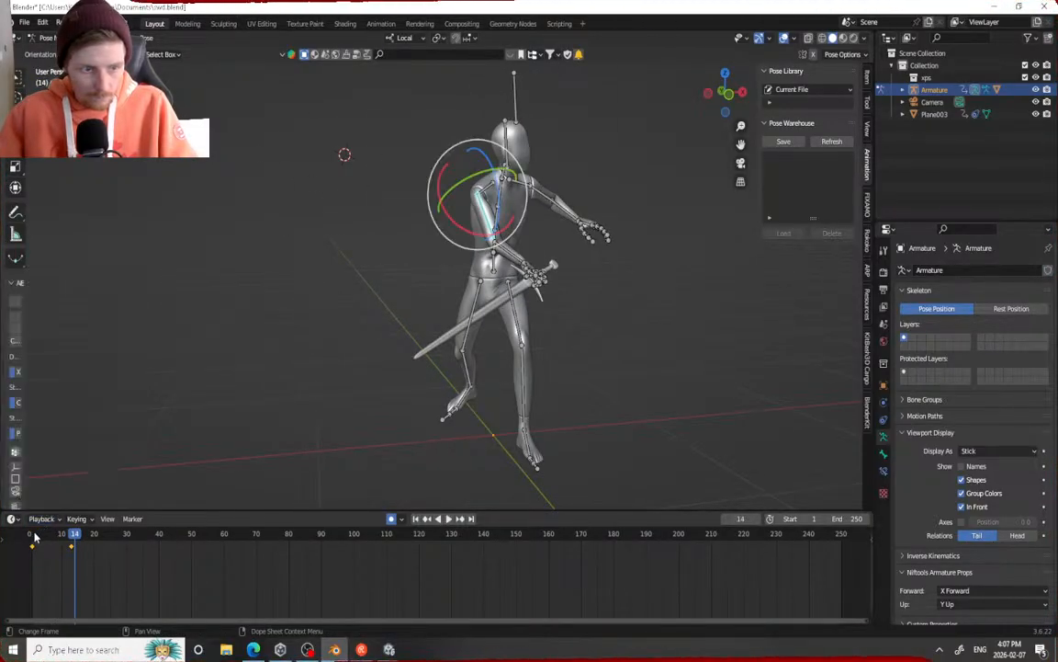
click(34, 537)
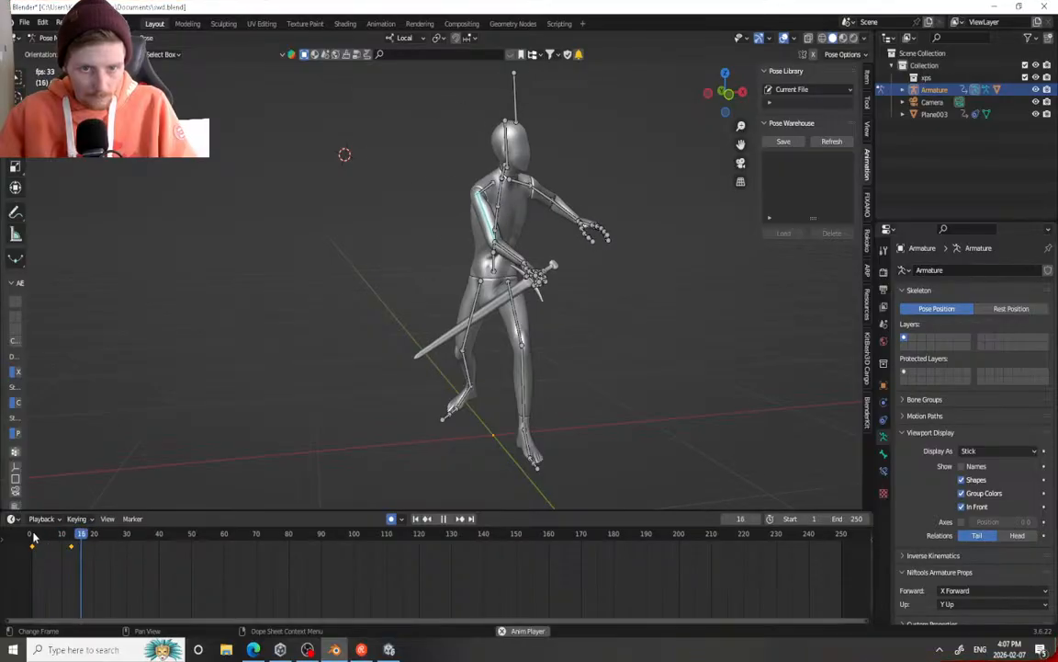
key(space)
middle_drag(446, 255, 415, 260)
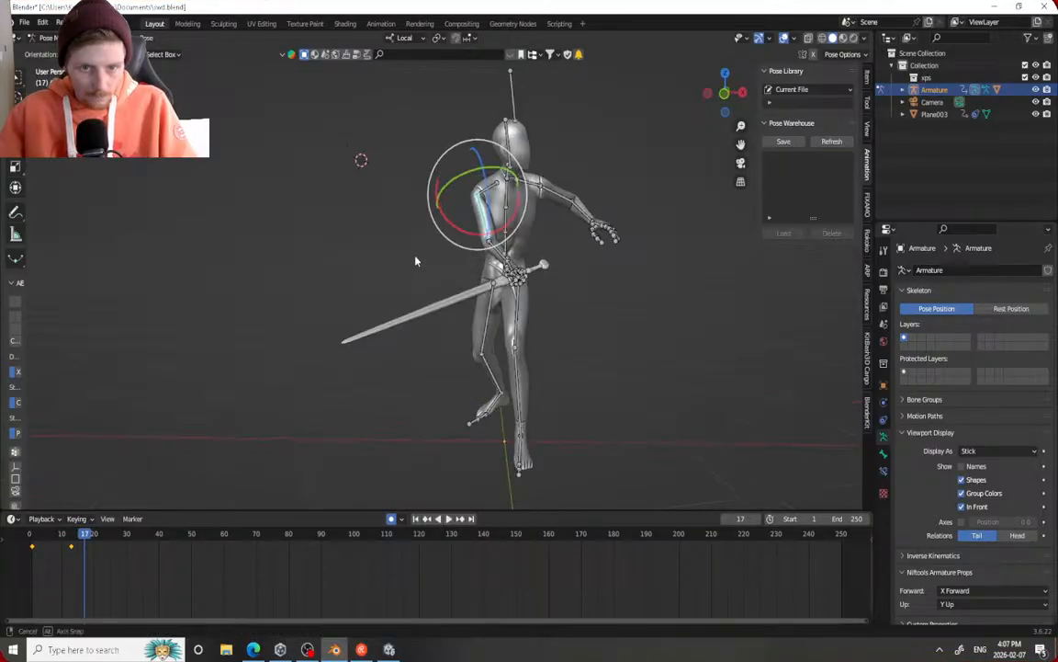
click(512, 181)
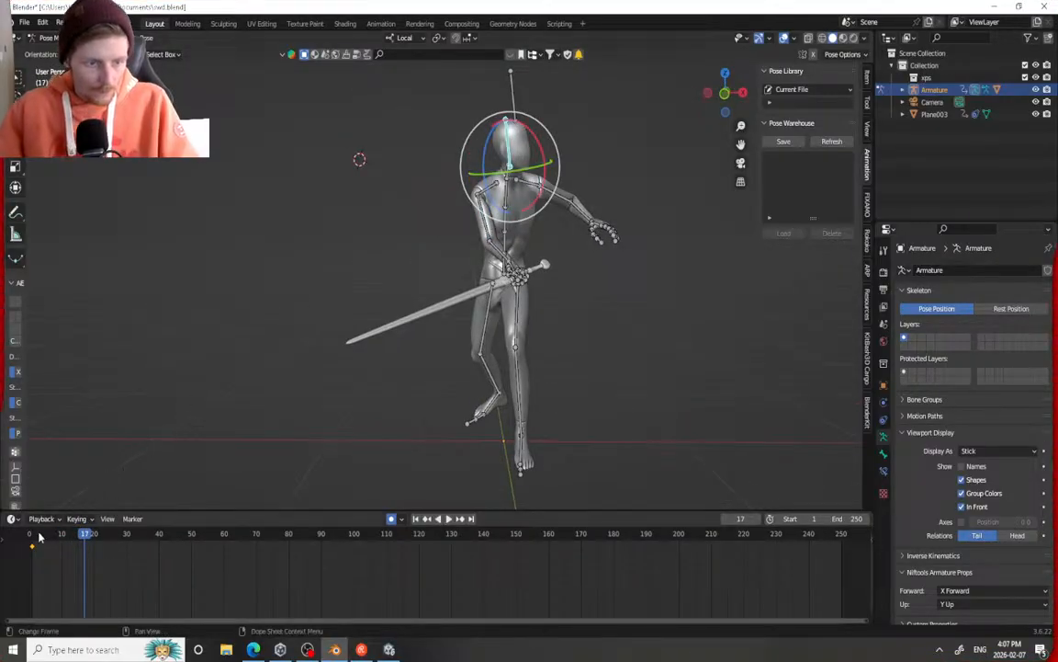
drag(34, 539, 78, 539)
middle_drag(74, 448, 395, 367)
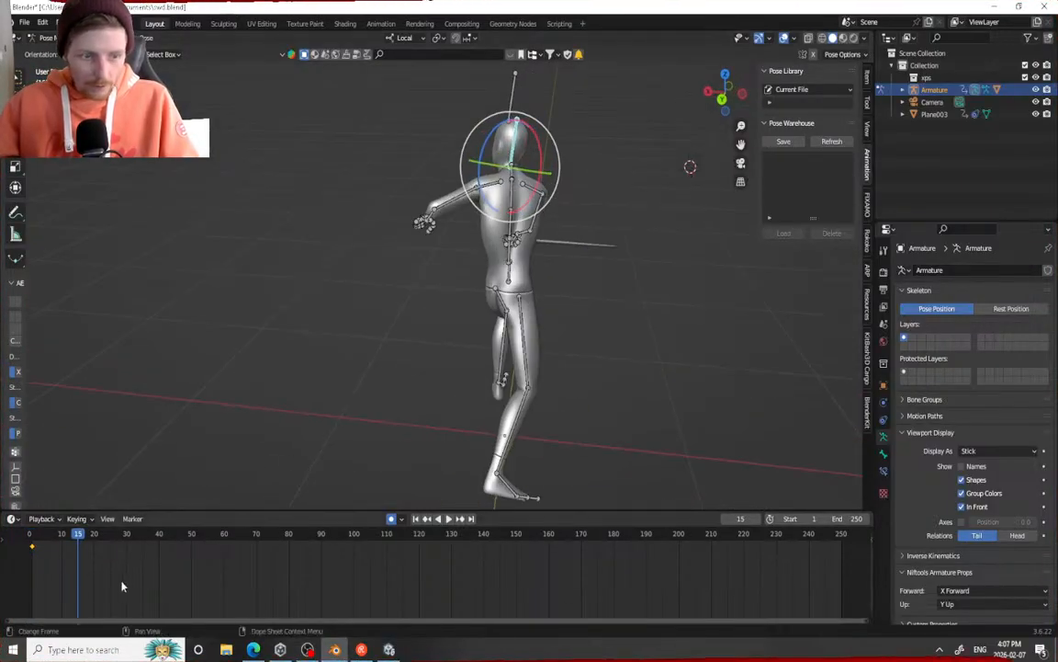
click(33, 538)
key(space)
click(33, 538)
key(space)
middle_drag(303, 323, 281, 295)
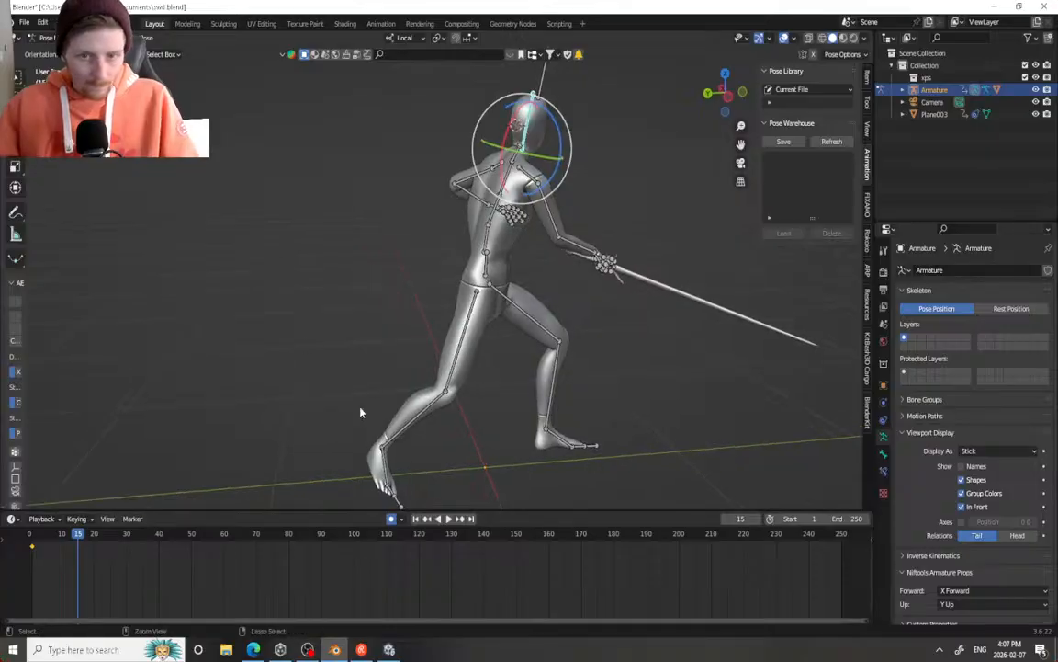
Undo the rotation that swung the right upper arm across the body
key(ctrl+z)
key(ctrl+z)
key(ctrl+z)
key(ctrl+z)
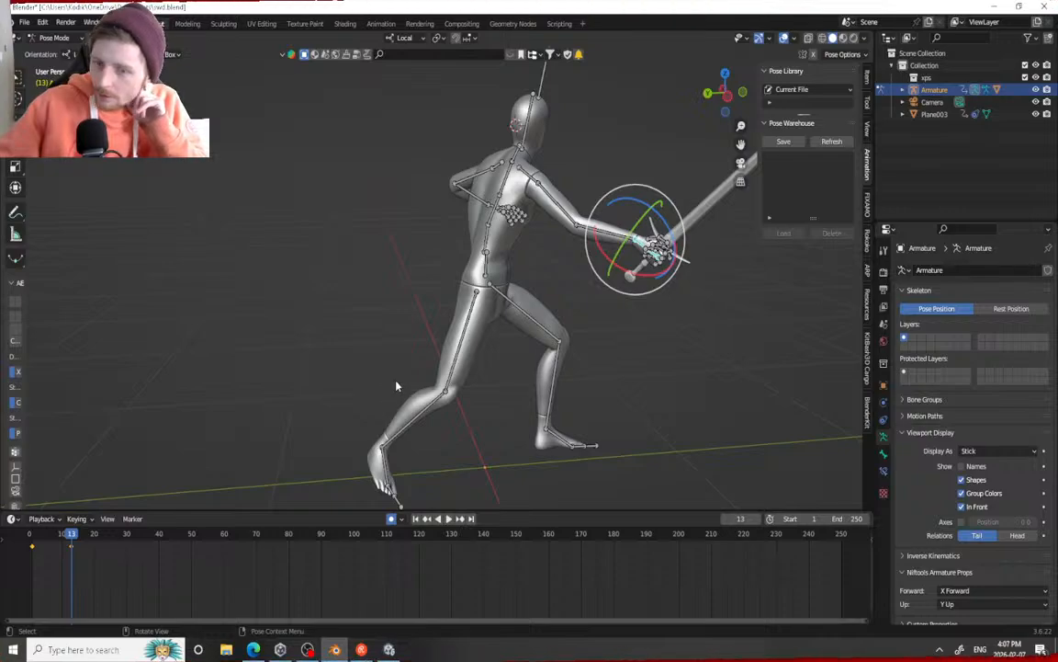
Show the scene's output settings and delete the frame 13 keyframes for all bones
click(884, 290)
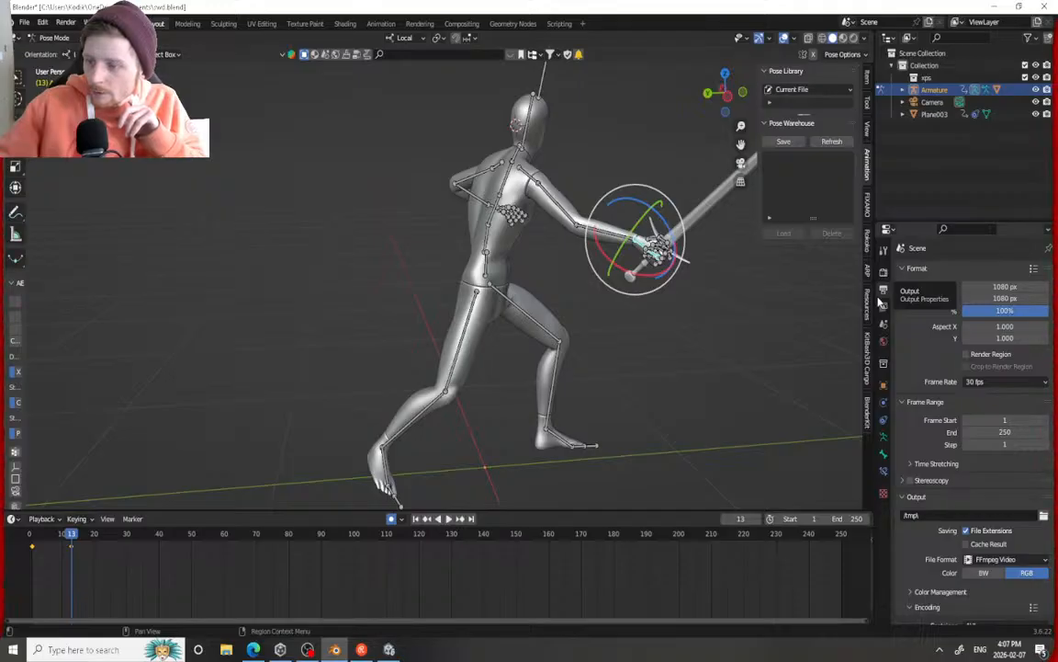
drag(60, 563, 86, 547)
key(Delete)
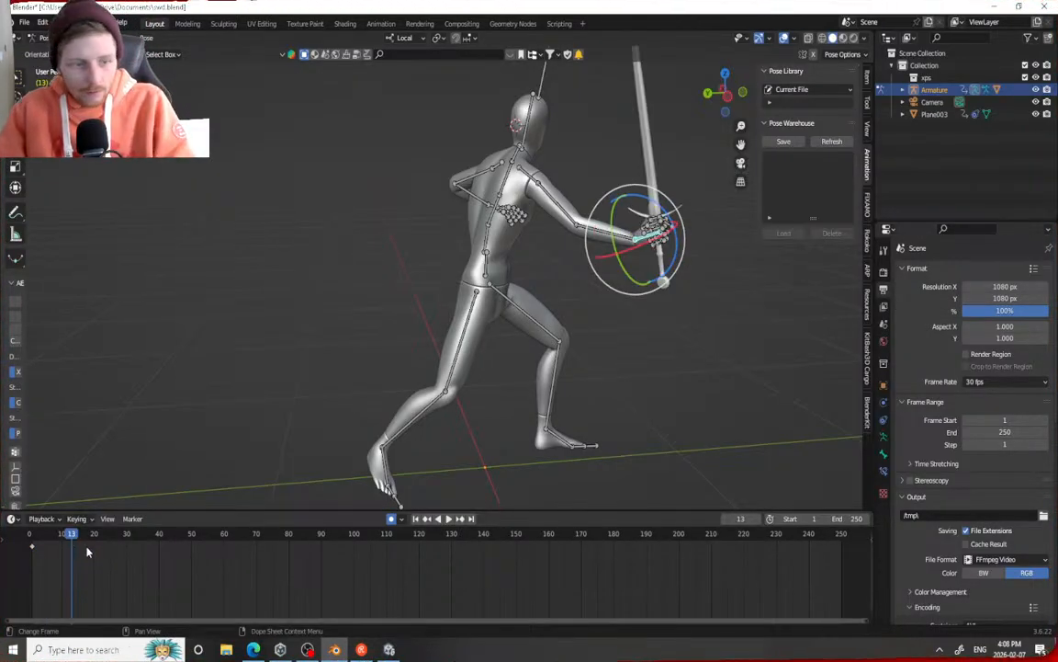
key(a)
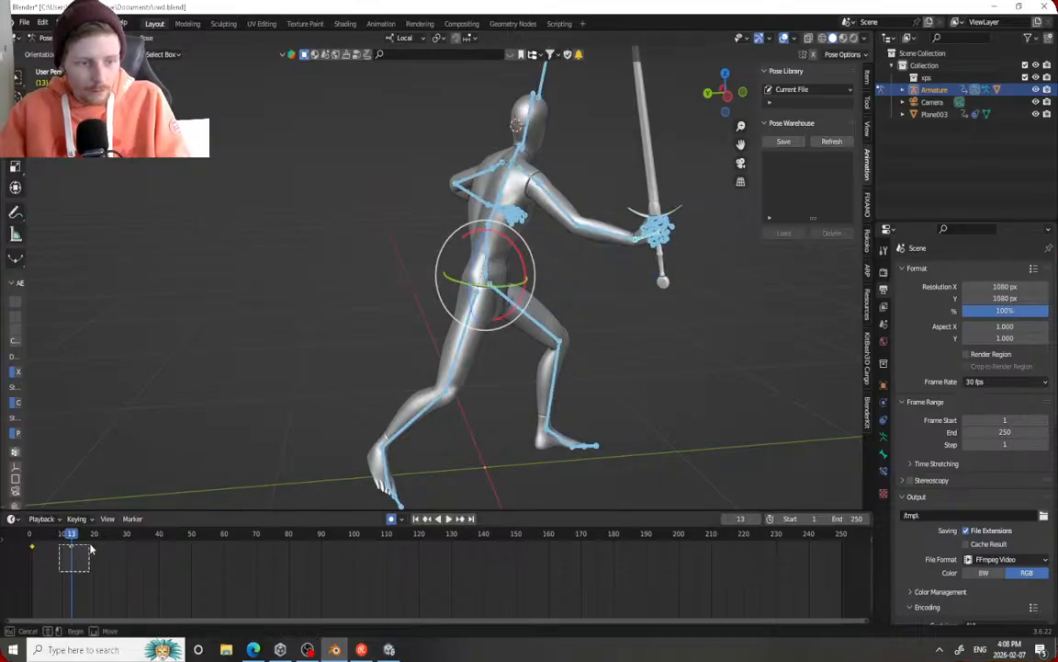
key(Delete)
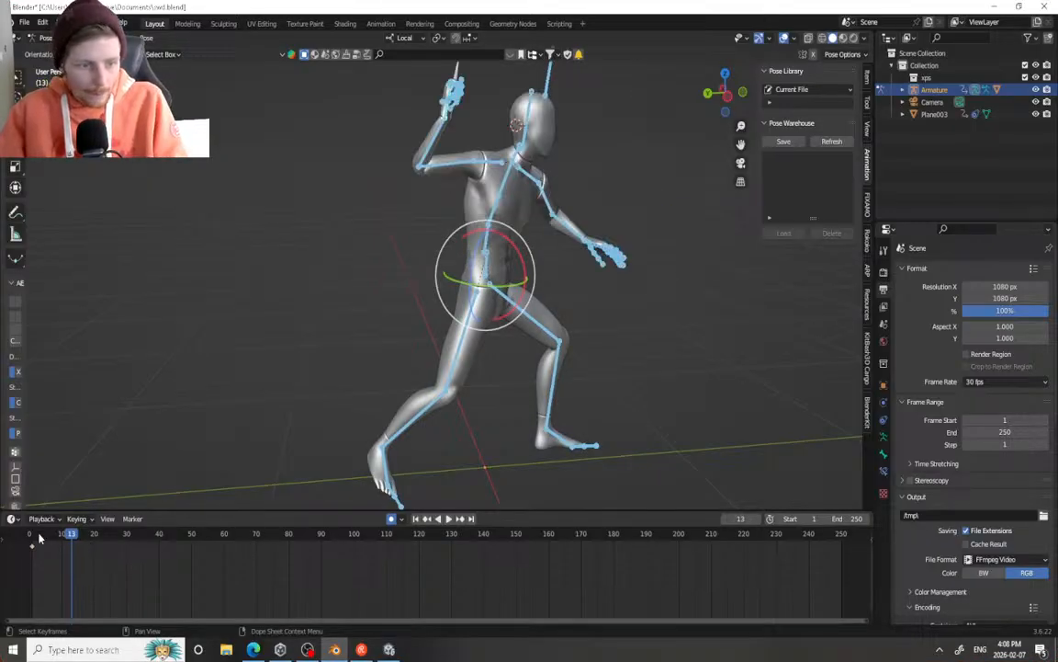
At frame 10, rotate the lower spine bones to turn the torso into the swing
drag(59, 535, 62, 527)
middle_drag(161, 362, 194, 366)
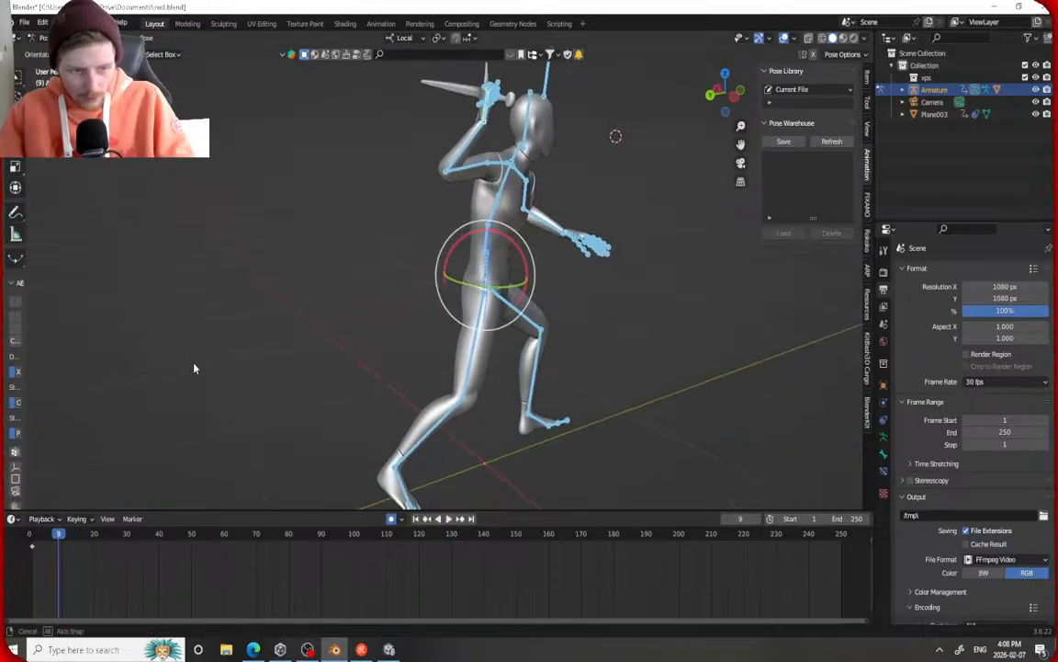
drag(61, 538, 62, 538)
middle_drag(395, 232, 395, 281)
click(420, 287)
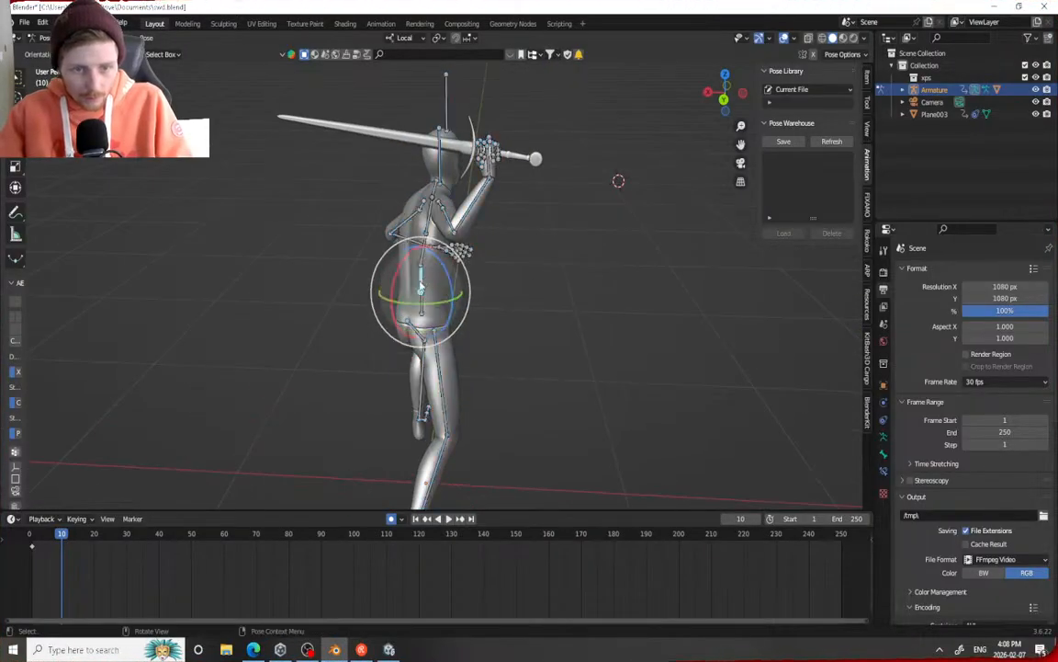
drag(414, 305, 447, 200)
click(418, 263)
Rotate the right shoulder freely and the right forearm about its local Z axis to extend the sword arm at frame 10
click(448, 200)
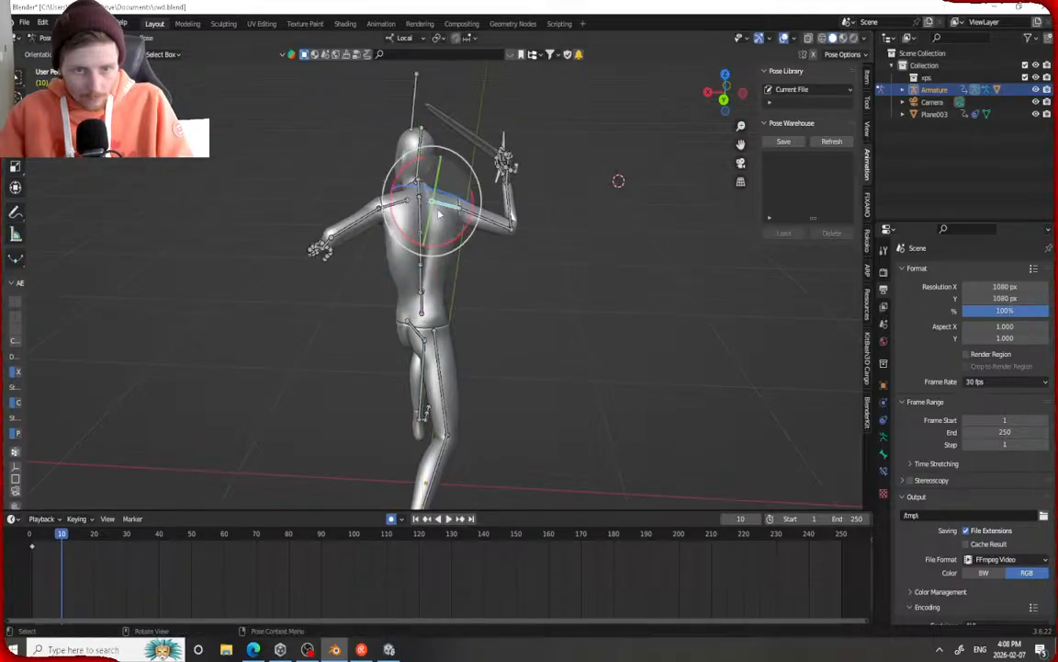
key(r)
key(r)
click(470, 237)
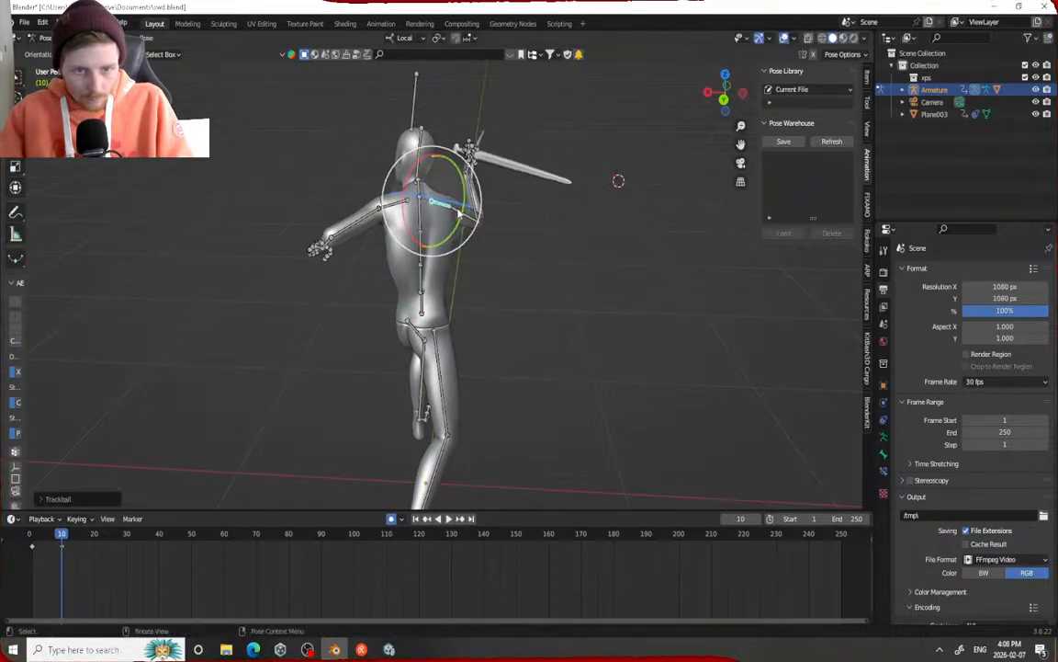
key(r)
key(z)
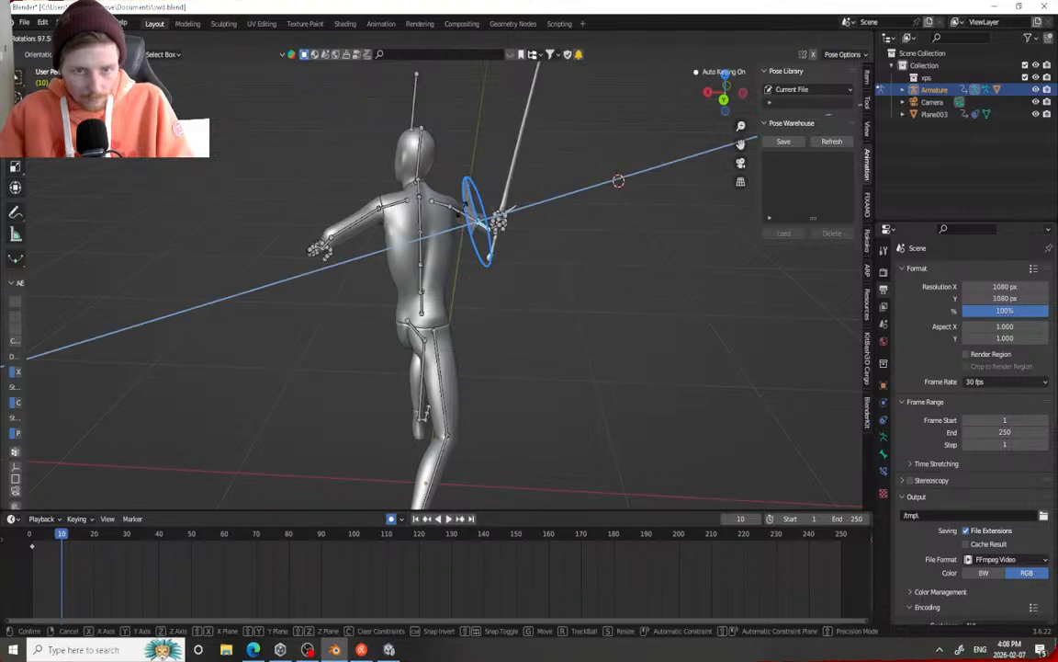
click(477, 230)
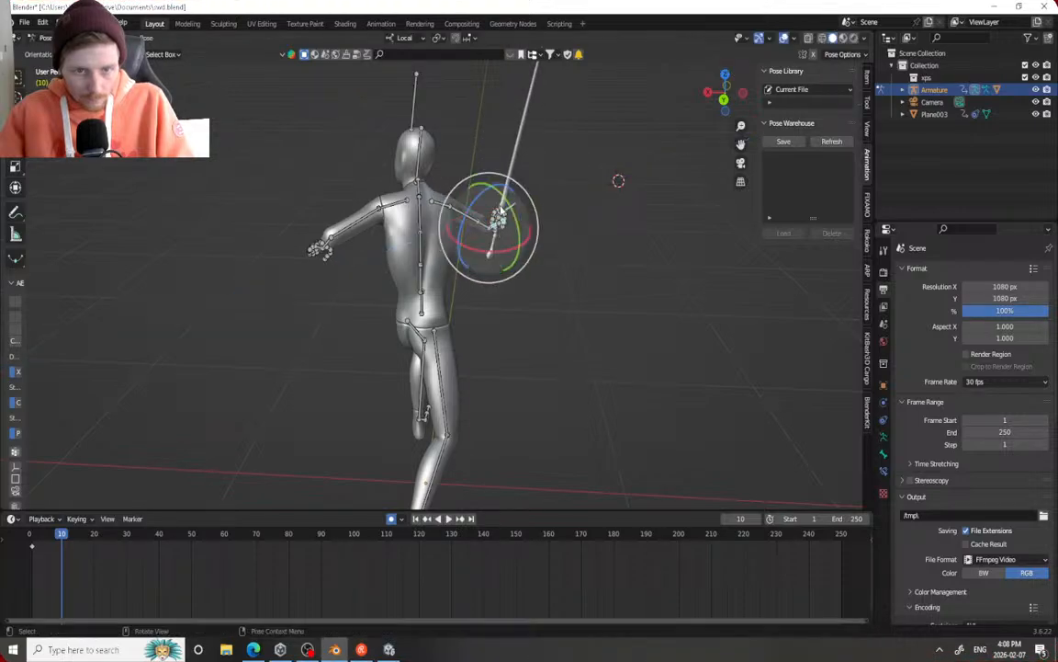
Rotate the right hand about its local Y axis and refine it with a free trackball rotation to angle the sword outward
key(r)
key(y)
click(497, 231)
key(r)
key(r)
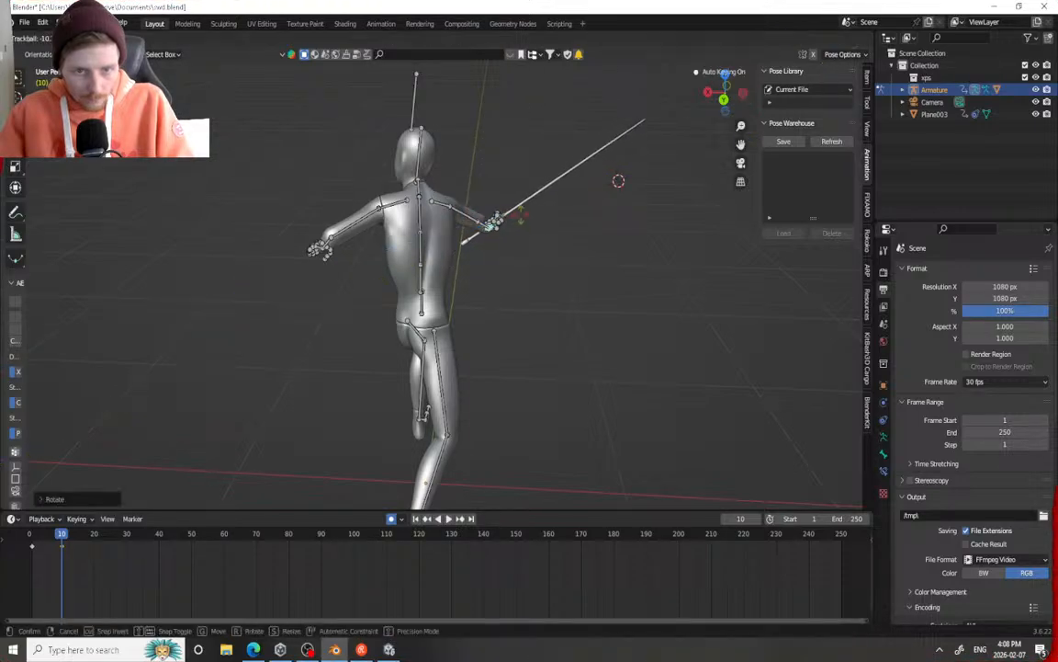
click(532, 210)
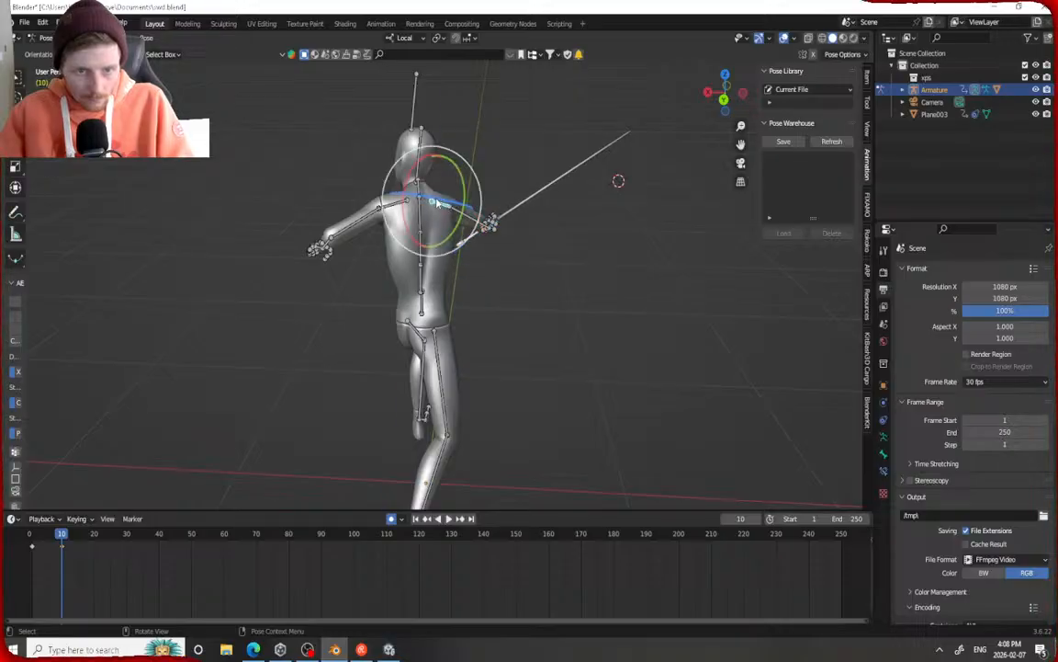
Rotate the right shoulder about its local Z axis and bend the right forearm across the body about its local X axis
key(r)
key(z)
click(445, 208)
drag(62, 535, 60, 502)
middle_drag(307, 315, 181, 295)
click(439, 273)
key(r)
key(x)
click(290, 258)
At frame 5, rotate the right forearm so the sword arm extends out to the side in mid-swing
middle_drag(288, 258, 313, 408)
mouse_move(61, 536)
mouse_down()
mouse_move(33, 535)
mouse_move(58, 535)
mouse_move(45, 535)
mouse_up()
key(space)
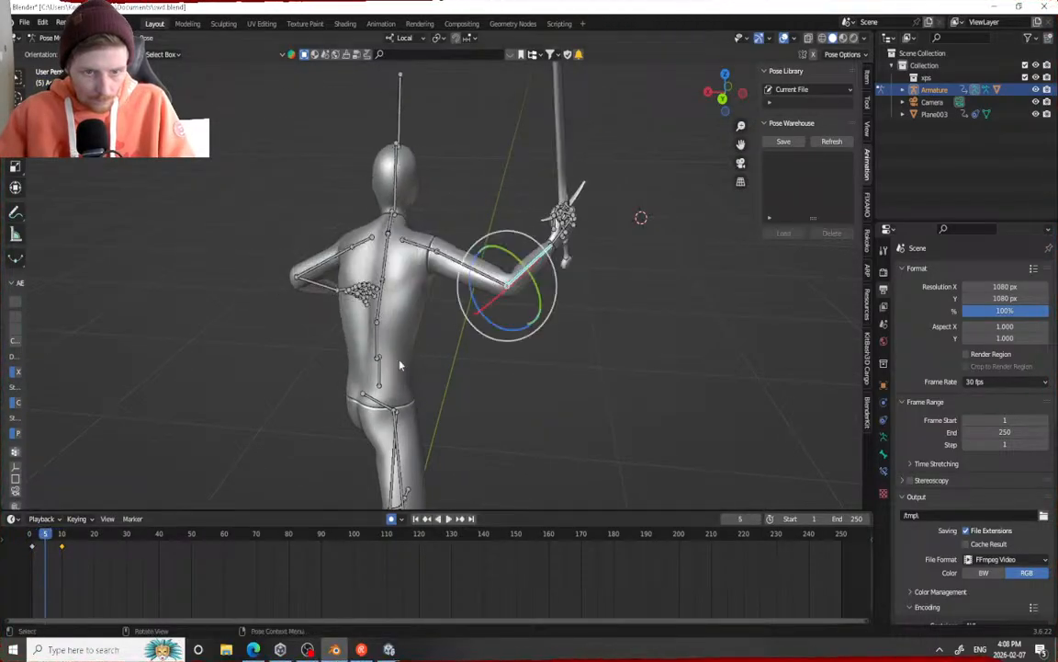
drag(471, 299, 481, 311)
middle_drag(482, 310, 497, 301)
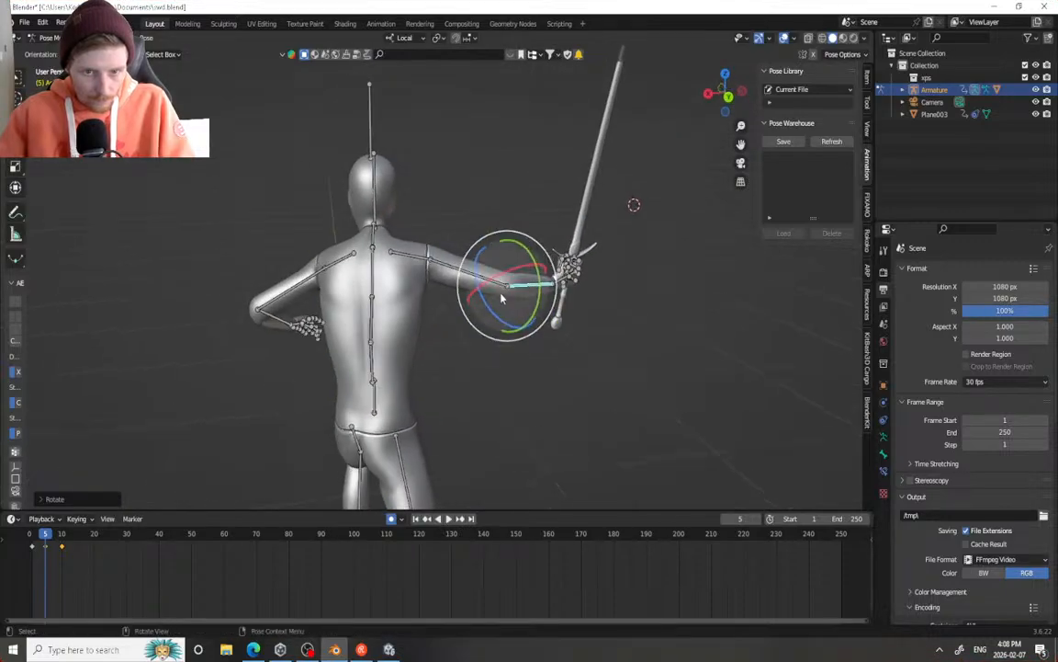
drag(502, 242, 517, 242)
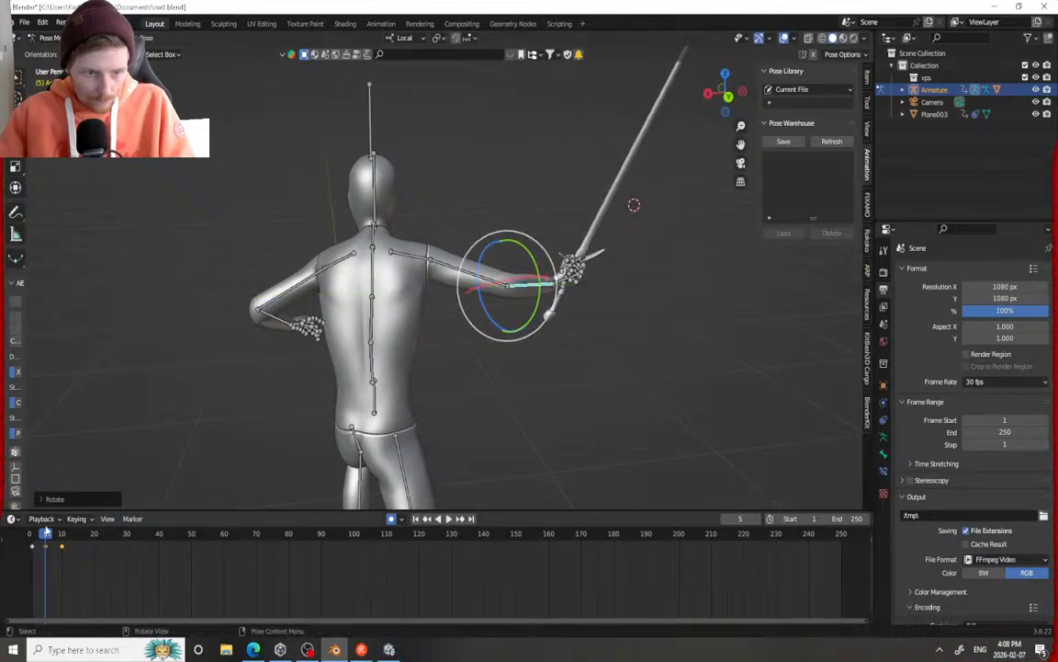
Play back the swing from frame 1 and examine the arm's motion from behind
drag(46, 533, 89, 533)
scroll(226, 312, down, 1)
middle_drag(227, 312, 208, 315)
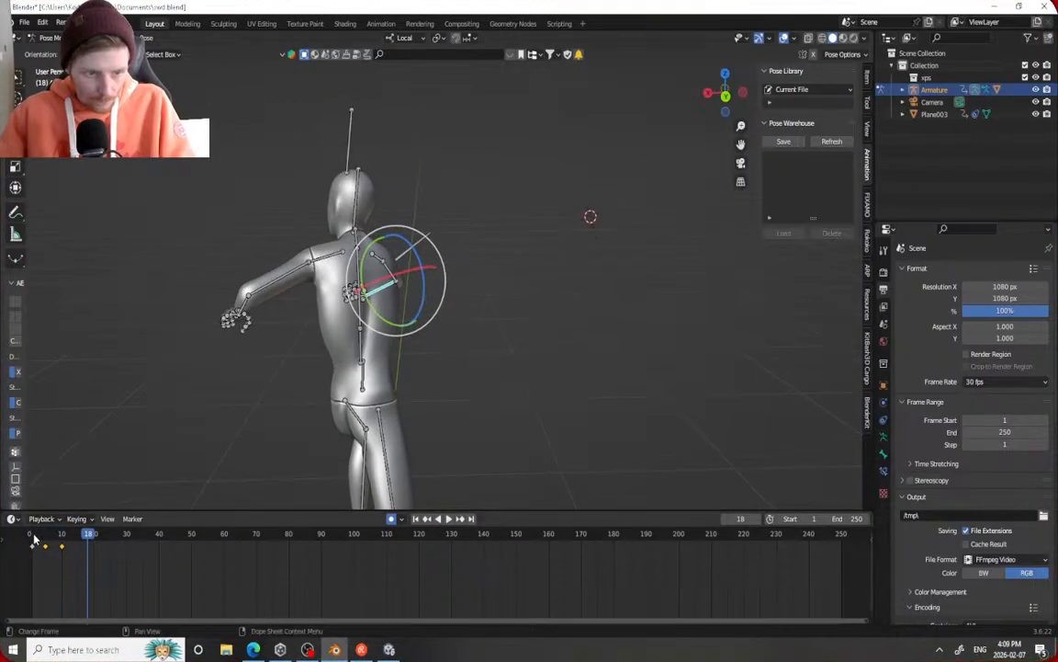
key(space)
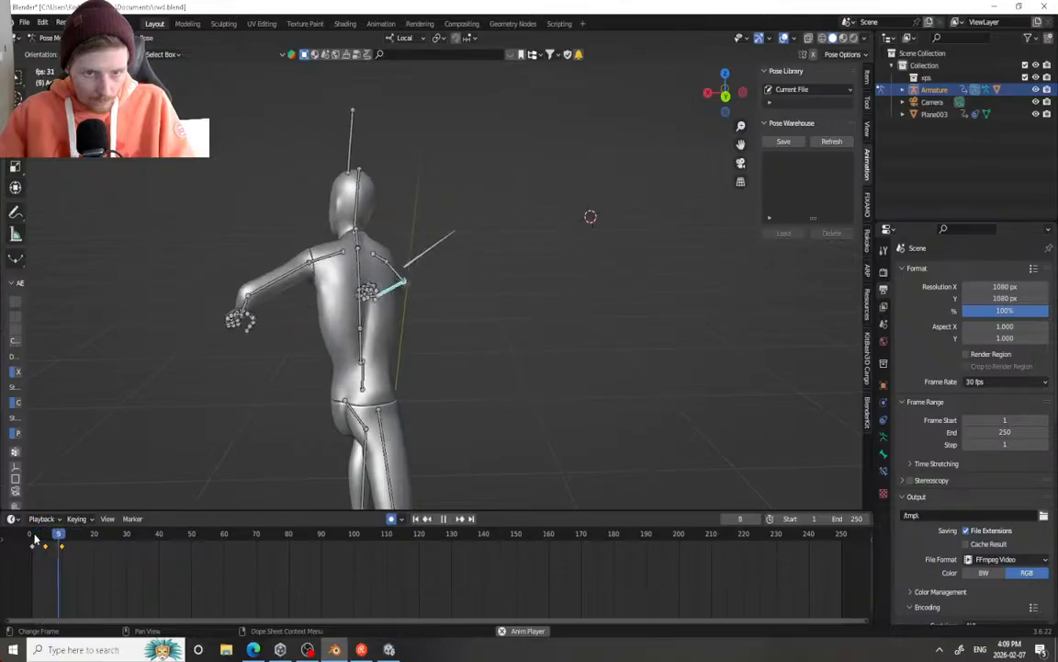
key(space)
click(34, 539)
key(space)
key(space)
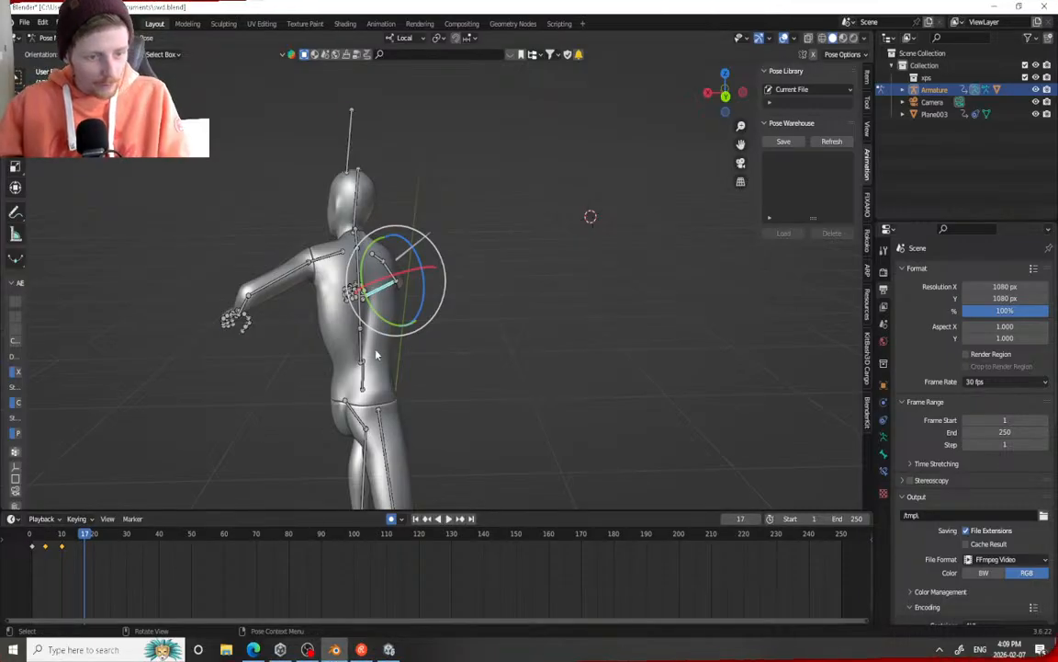
Delete the keyframes at frames 5 and 10 for all bones
key(a)
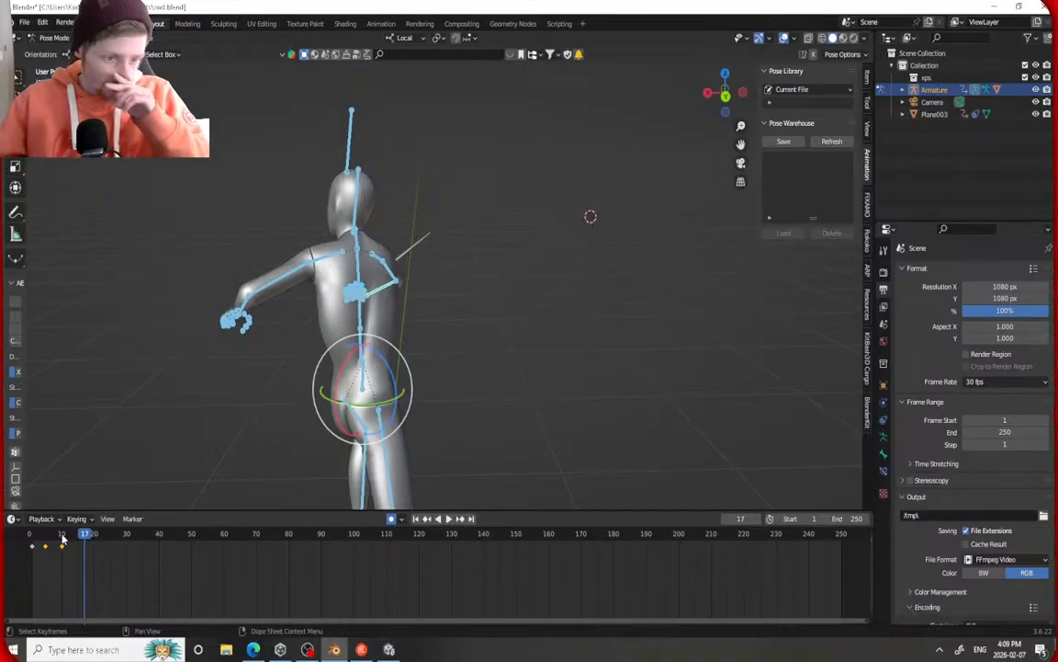
scroll(51, 542, up, 3)
middle_drag(45, 542, 489, 579)
scroll(227, 542, up, 2)
drag(198, 541, 257, 539)
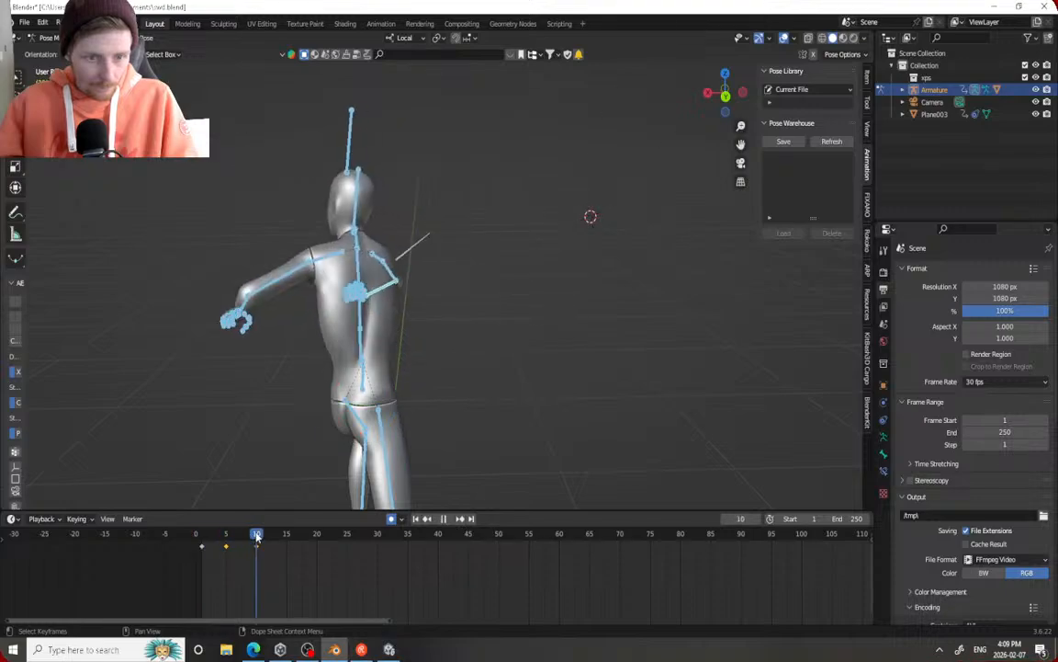
click(361, 389)
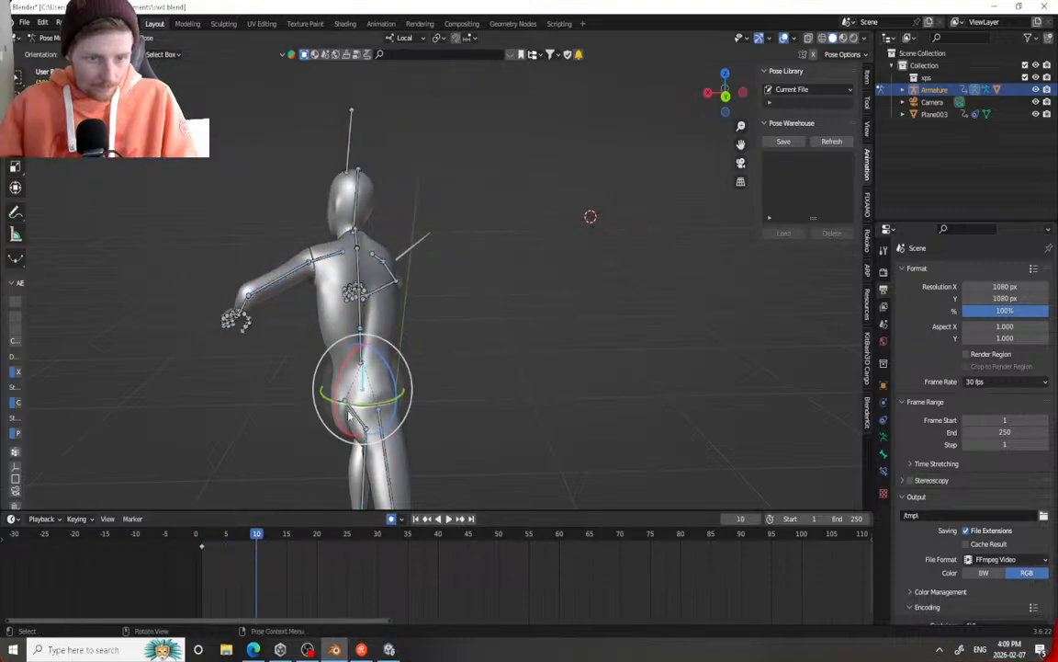
mouse_move(219, 532)
mouse_down()
mouse_move(200, 533)
mouse_move(256, 533)
mouse_move(229, 528)
mouse_up()
key(a)
drag(295, 576, 216, 536)
key(Delete)
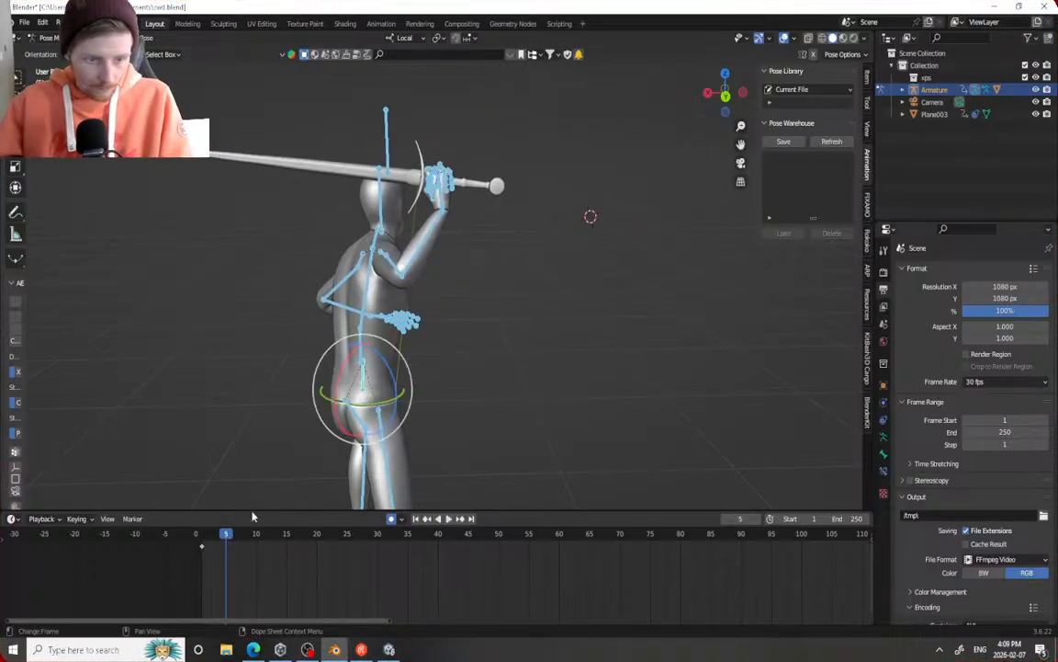
At frame 5, rotate two spine bones and the right shoulder to turn the torso and bring the sword arm around
click(364, 356)
drag(364, 373, 370, 378)
click(359, 314)
drag(361, 323, 377, 322)
click(390, 263)
drag(397, 246, 371, 257)
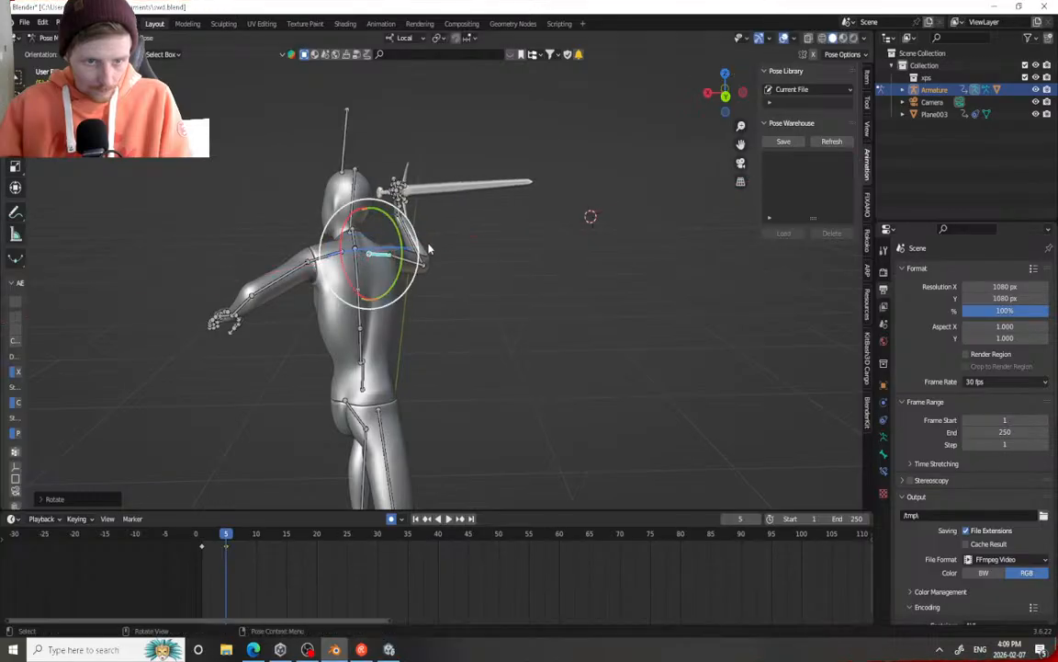
Rotate the right forearm to straighten the sword arm outward and adjust the right hand's rotation
click(418, 252)
drag(422, 299, 405, 249)
click(456, 257)
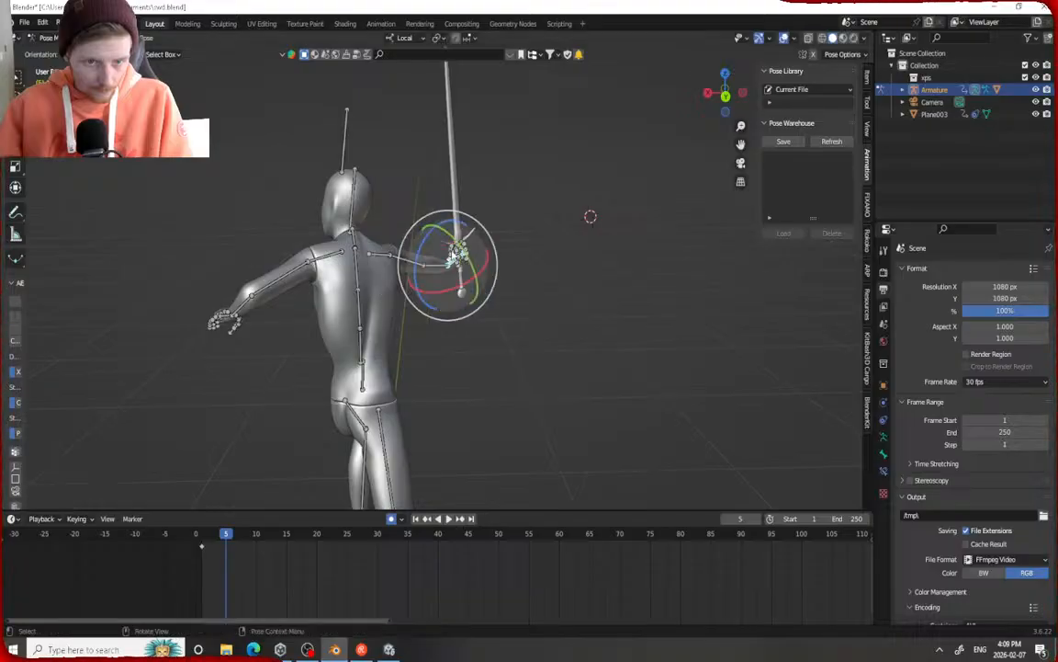
mouse_move(463, 232)
mouse_down()
mouse_move(479, 254)
mouse_move(473, 244)
mouse_up()
Rotate the right hand about its local Z axis to tilt the sword away from the body
middle_drag(474, 244, 243, 249)
key(r)
key(z)
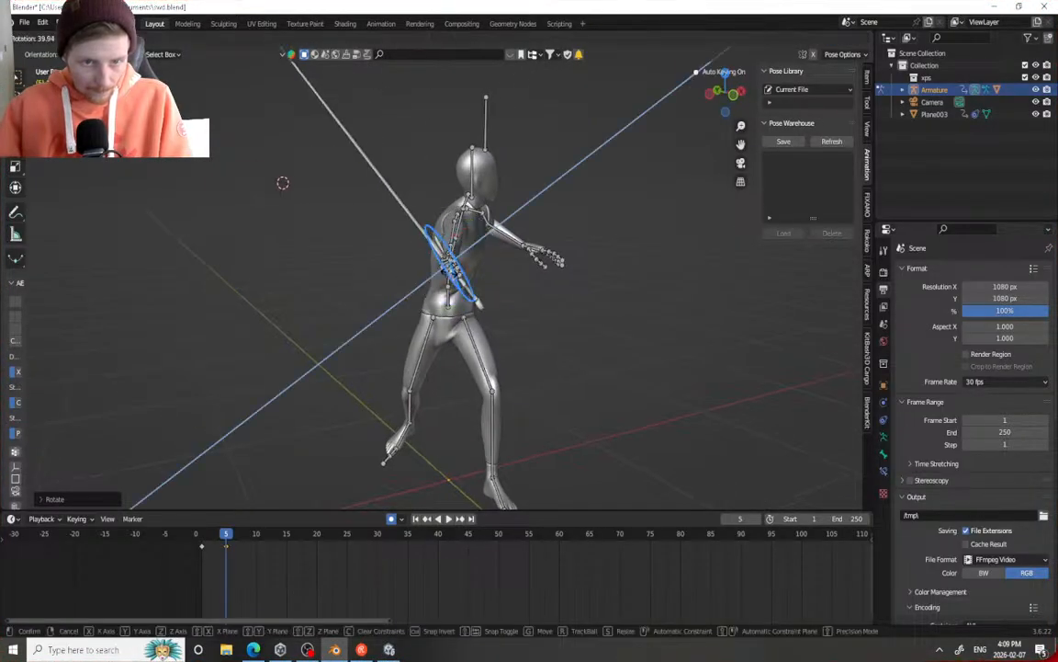
drag(445, 275, 437, 269)
middle_drag(438, 268, 387, 260)
middle_drag(404, 261, 390, 276)
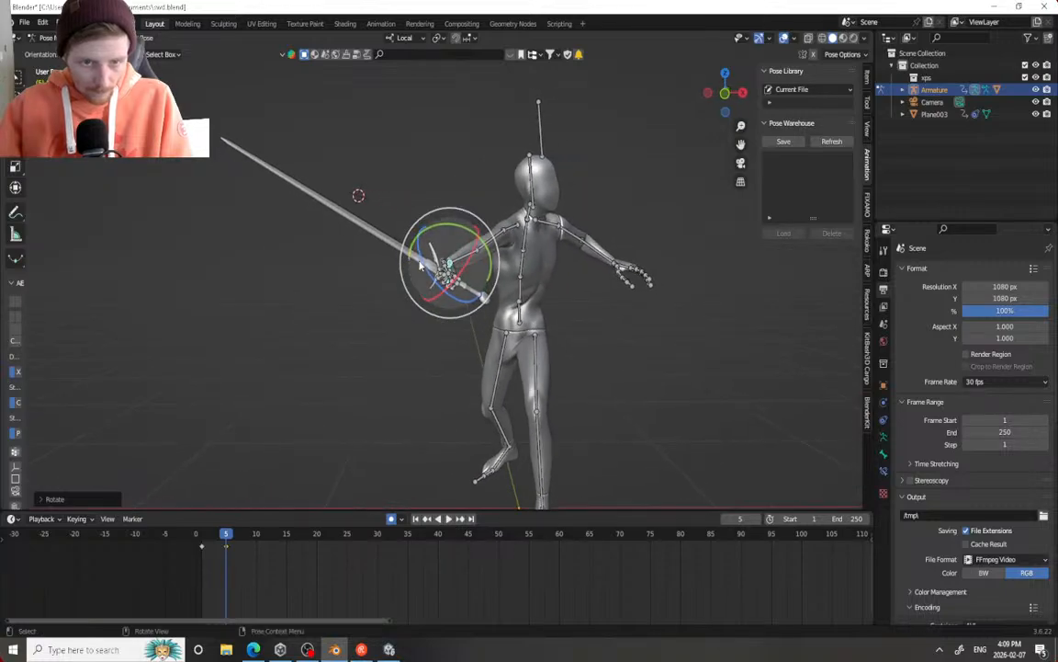
Play back the swing repeatedly from frame 1 and examine the motion from the front
drag(228, 537, 202, 529)
key(space)
key(space)
key(space)
click(198, 534)
key(space)
key(space)
click(200, 537)
key(space)
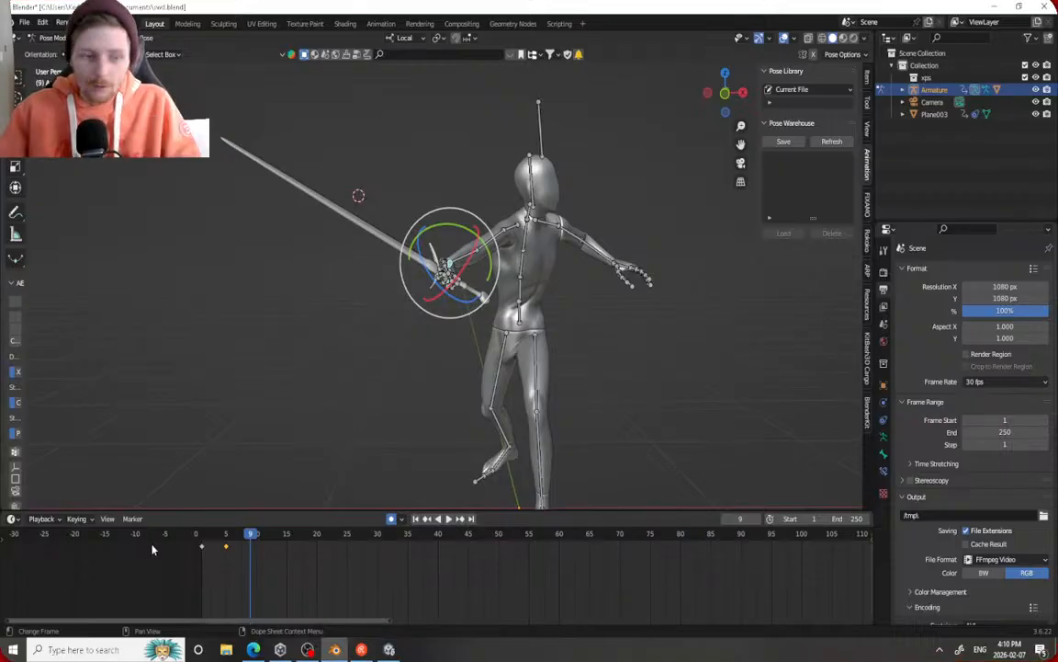
click(208, 535)
key(space)
click(203, 538)
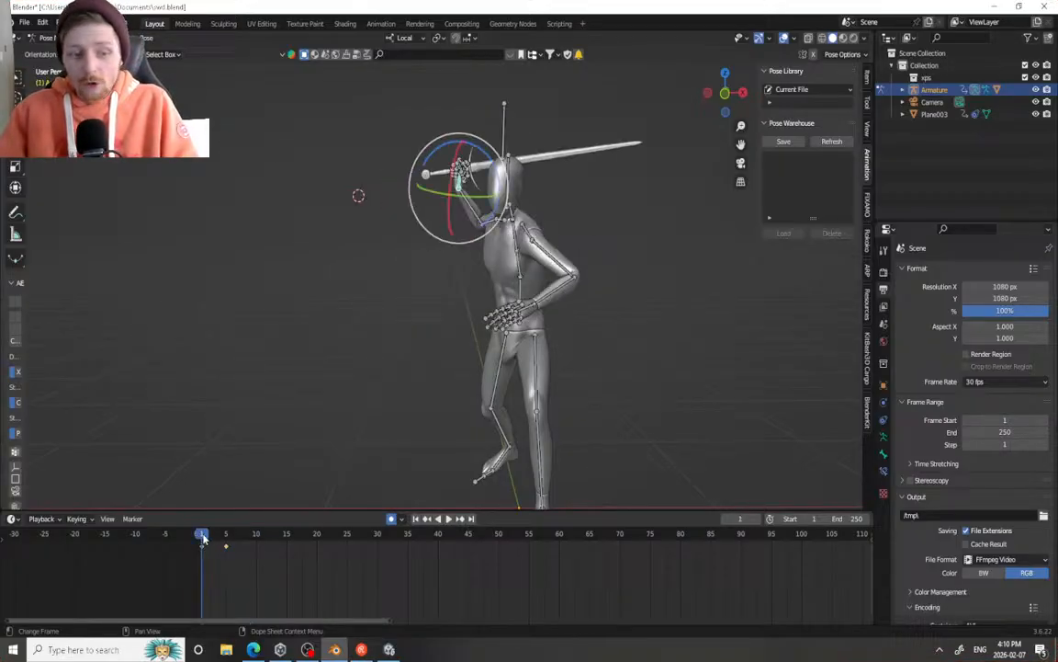
click(203, 539)
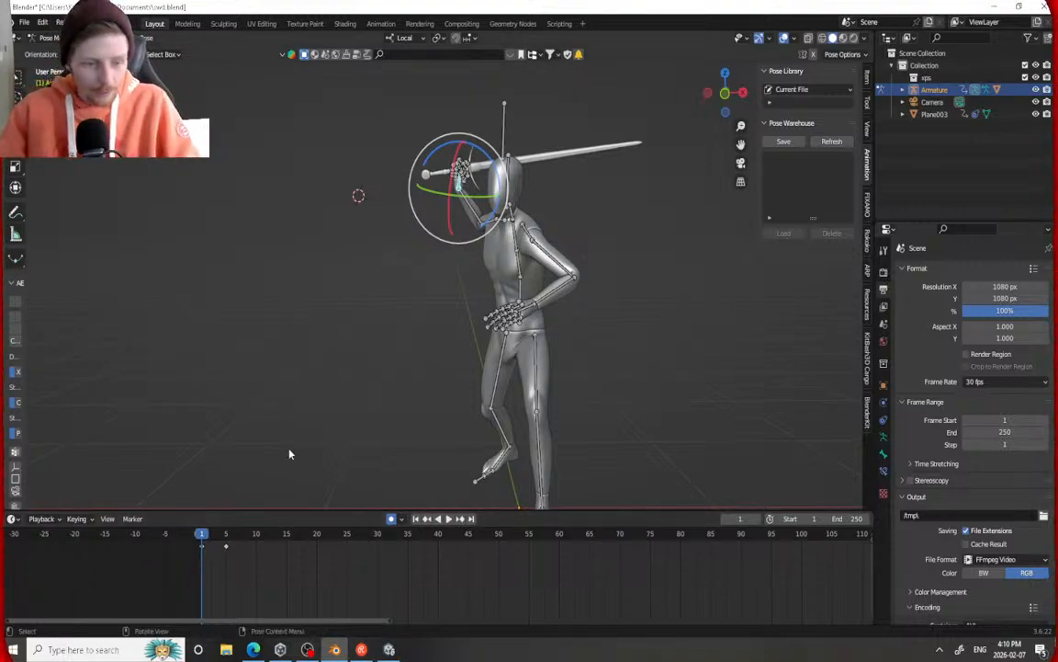
At frame 9, rotate the right upper arm down across the body and keyframe the follow-through pose
key(space)
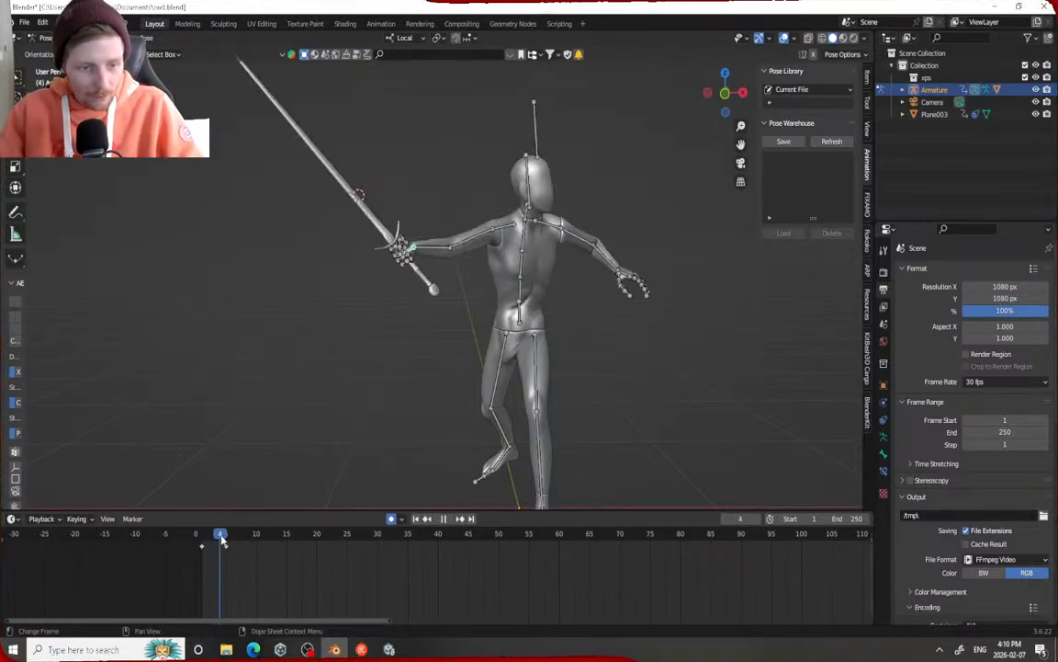
key(space)
click(494, 240)
drag(488, 256, 520, 286)
key(i)
Play back the swing with its follow-through from frame 1 and examine it from the front and side
key(space)
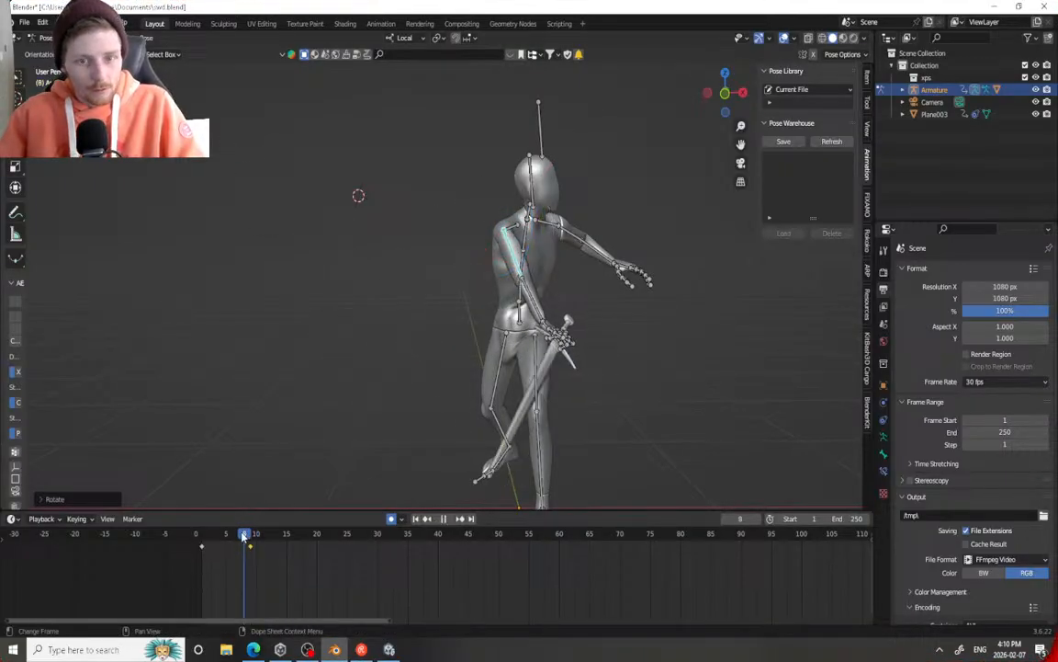
click(205, 535)
click(208, 534)
key(space)
key(space)
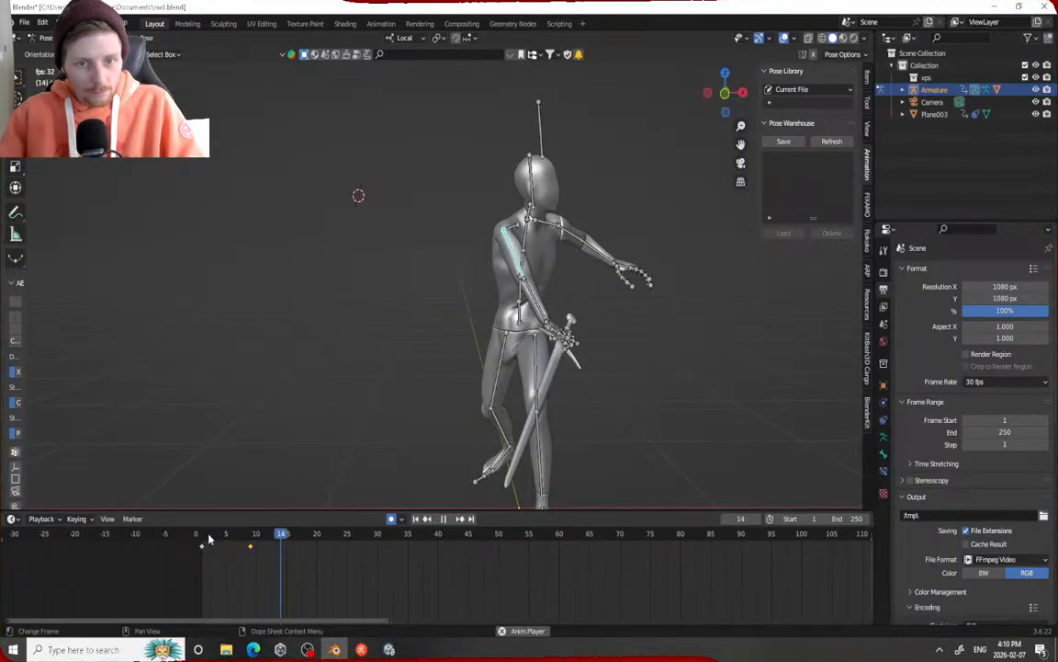
middle_drag(289, 415, 386, 411)
click(203, 536)
key(space)
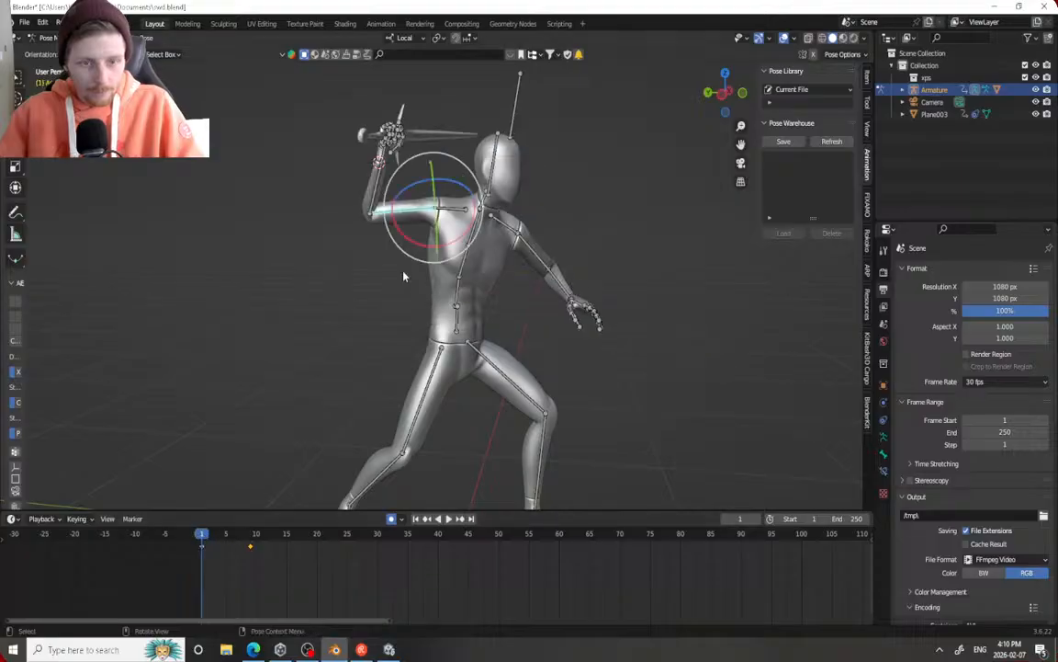
Delete the frame 9 keyframes for all bones and go to frame 5
key(a)
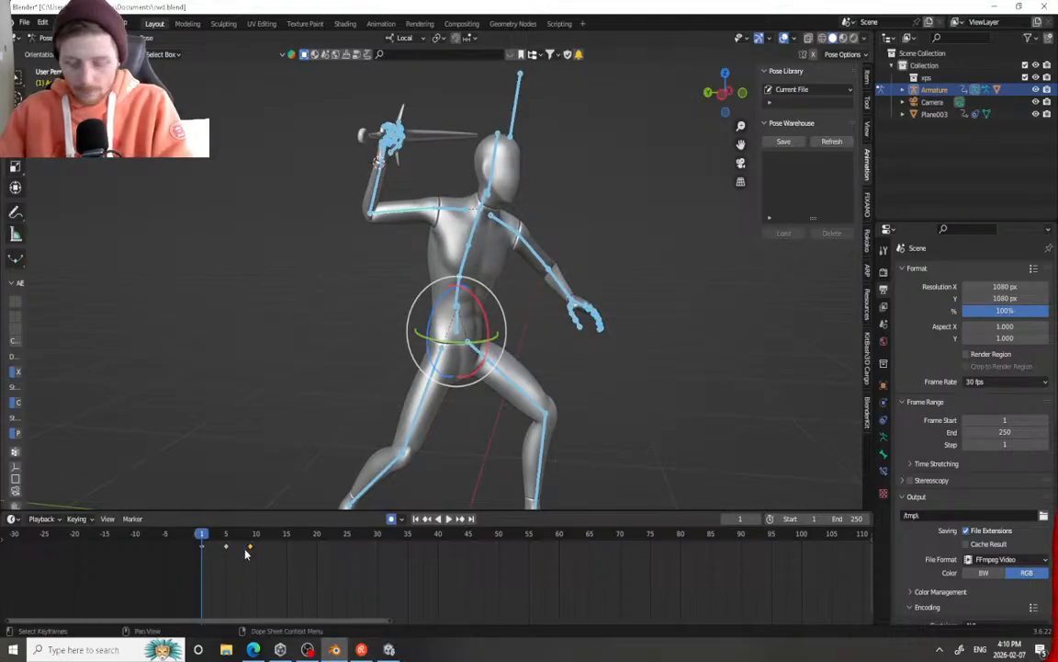
drag(212, 539, 227, 539)
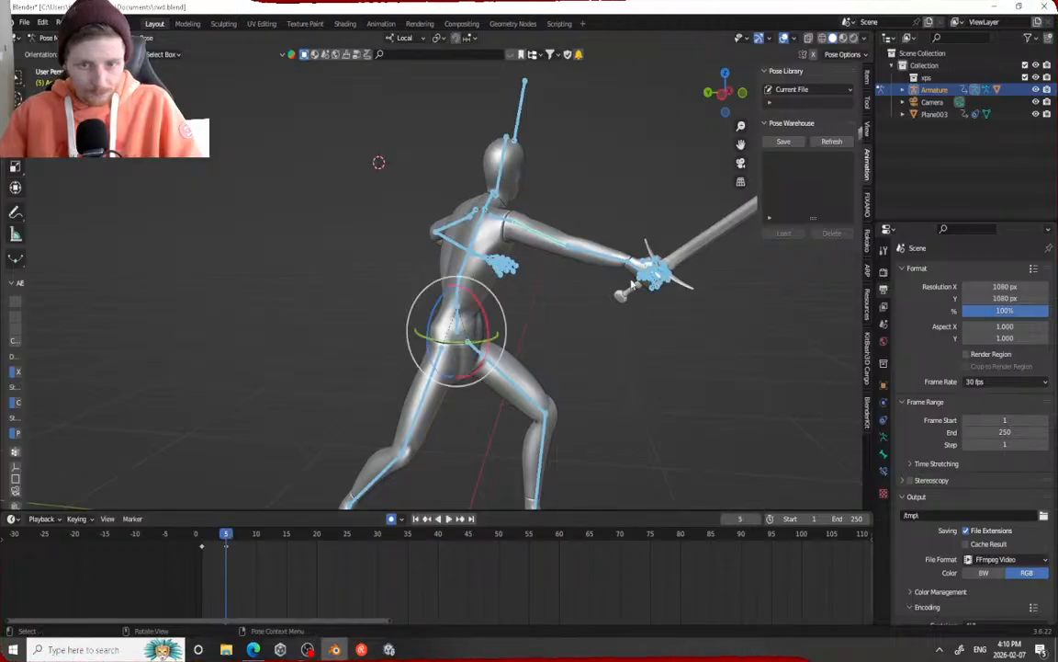
Twist the right forearm about its local Y axis at frame 5 to lower the sword's angle
middle_drag(448, 292, 562, 287)
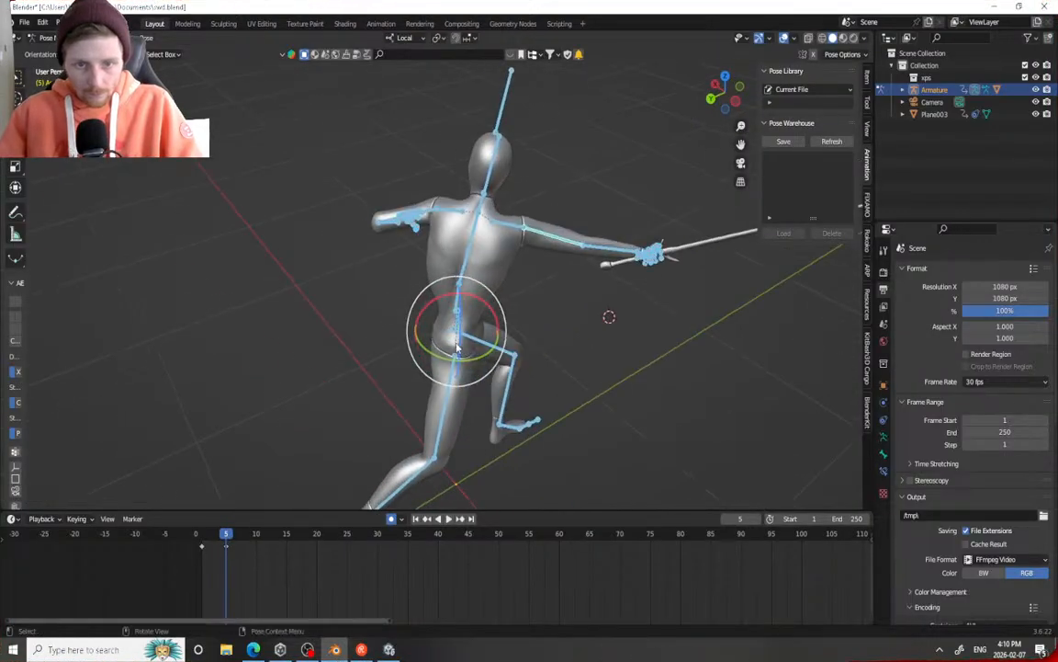
click(571, 244)
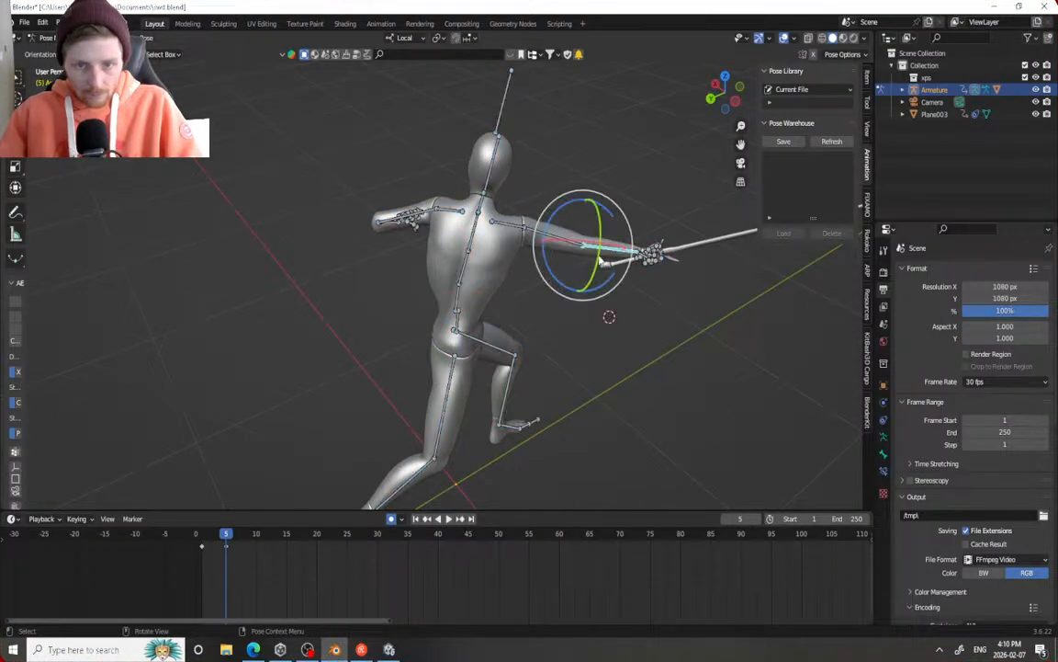
key(r)
key(y)
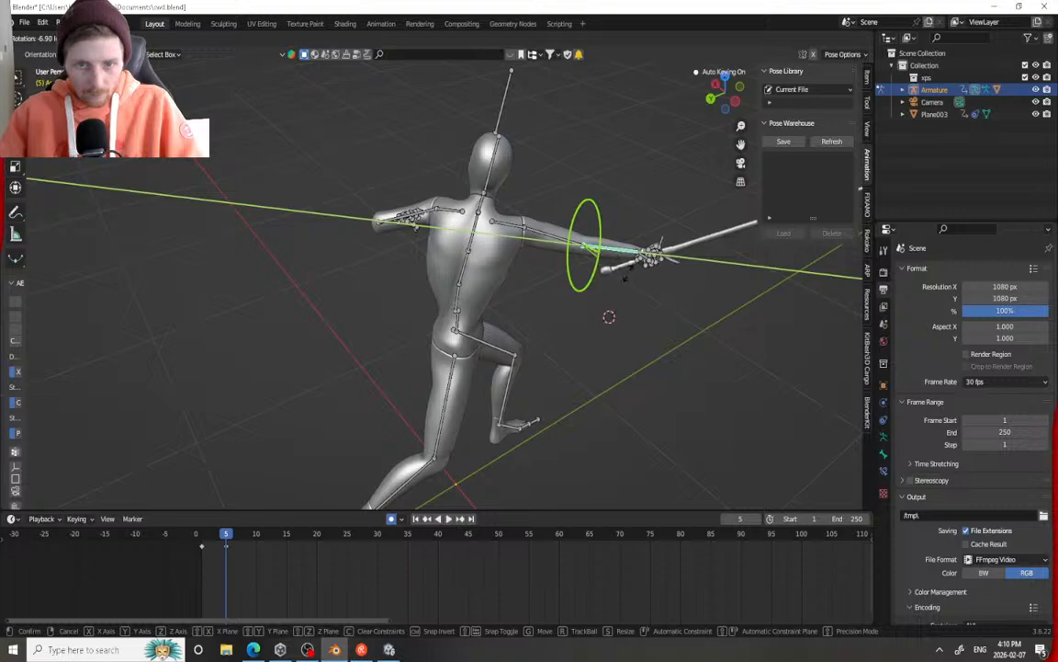
click(625, 288)
middle_drag(625, 287, 409, 276)
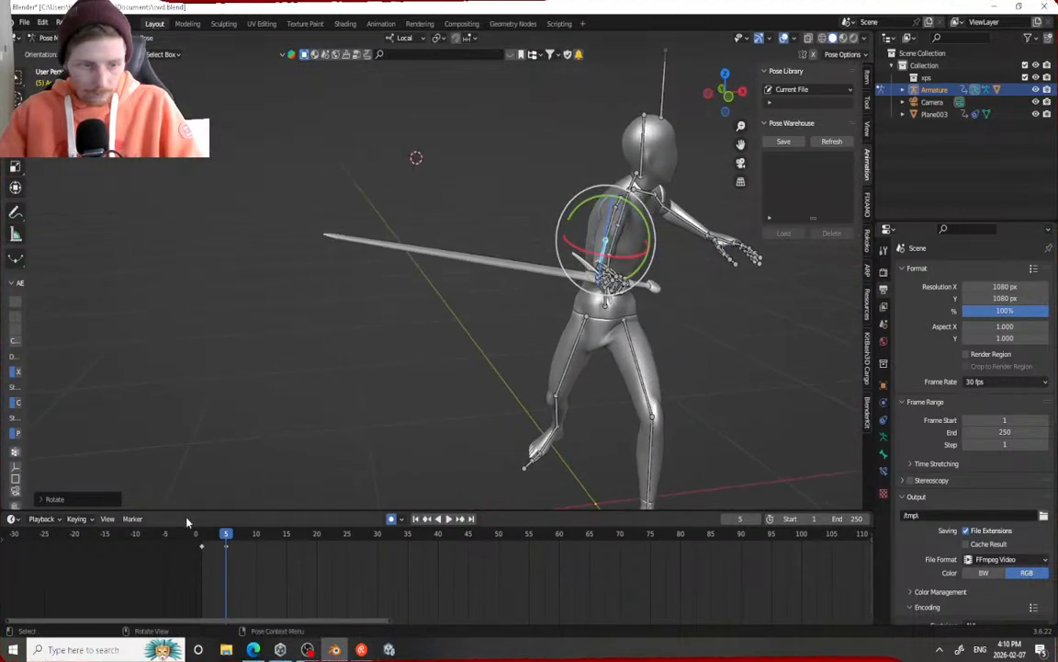
Play back the sword swing repeatedly from frame 1 and examine the motion with the whole figure in view
key(space)
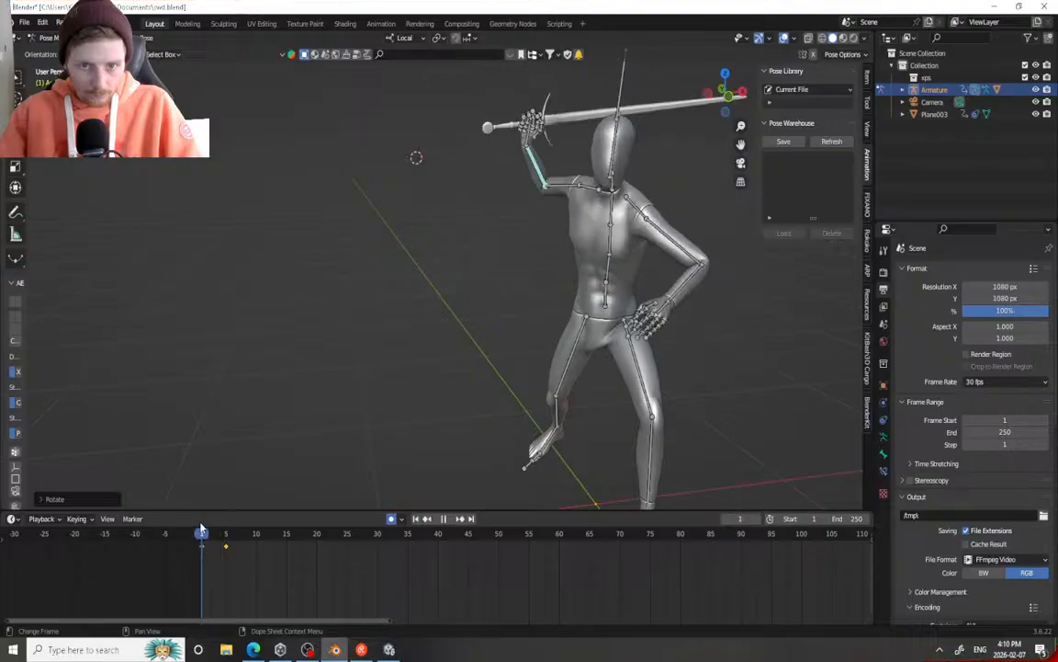
key(space)
click(202, 534)
scroll(414, 365, down, 2)
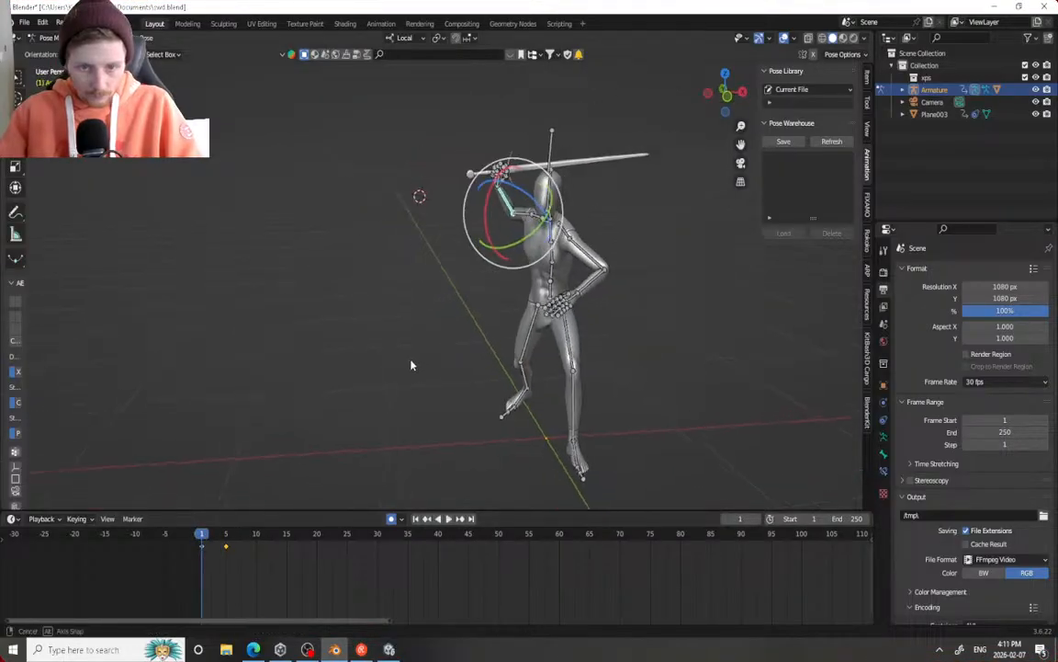
middle_drag(414, 366, 397, 355)
key(space)
key(space)
click(201, 536)
key(space)
key(space)
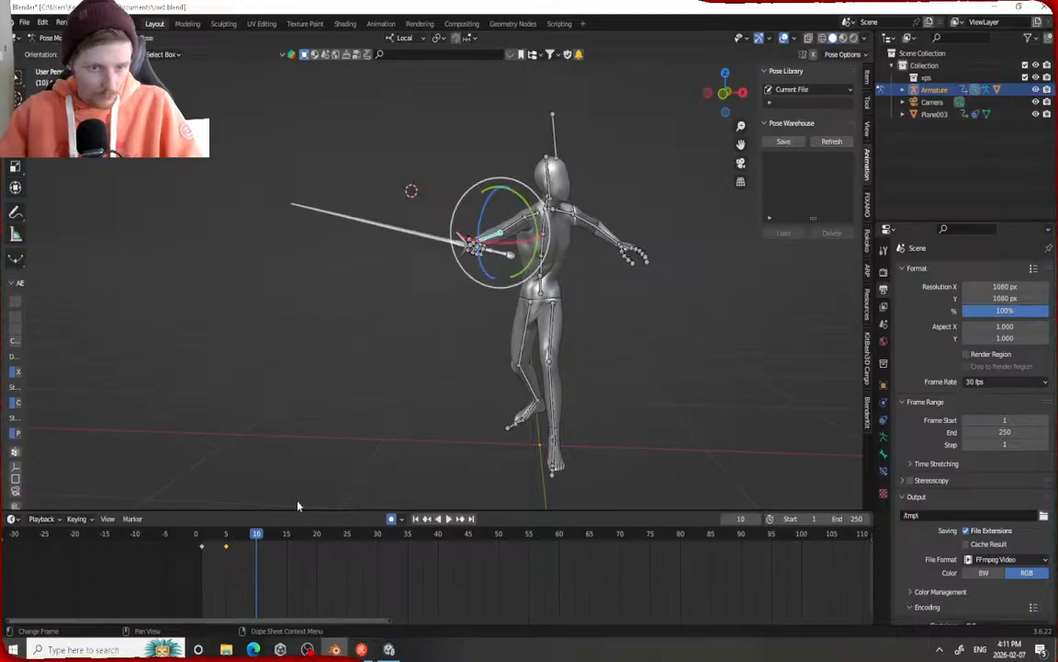
At frame 10, rotate the right upper arm and forearm across the body into a follow-through pose and play back the swing
scroll(514, 239, up, 3)
drag(554, 213, 593, 263)
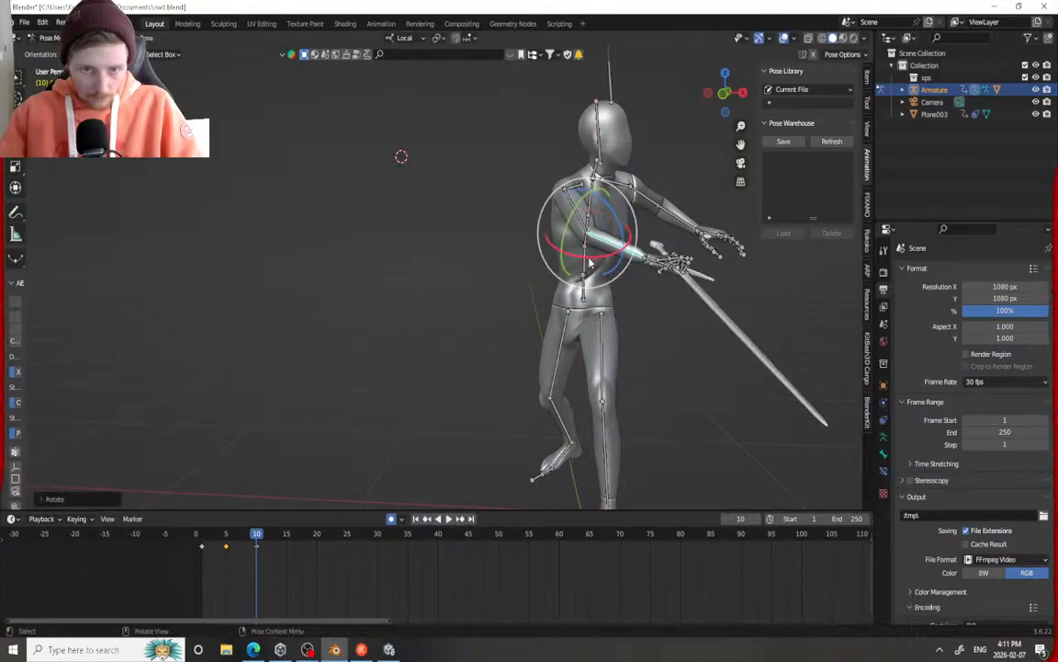
drag(257, 536, 185, 535)
key(space)
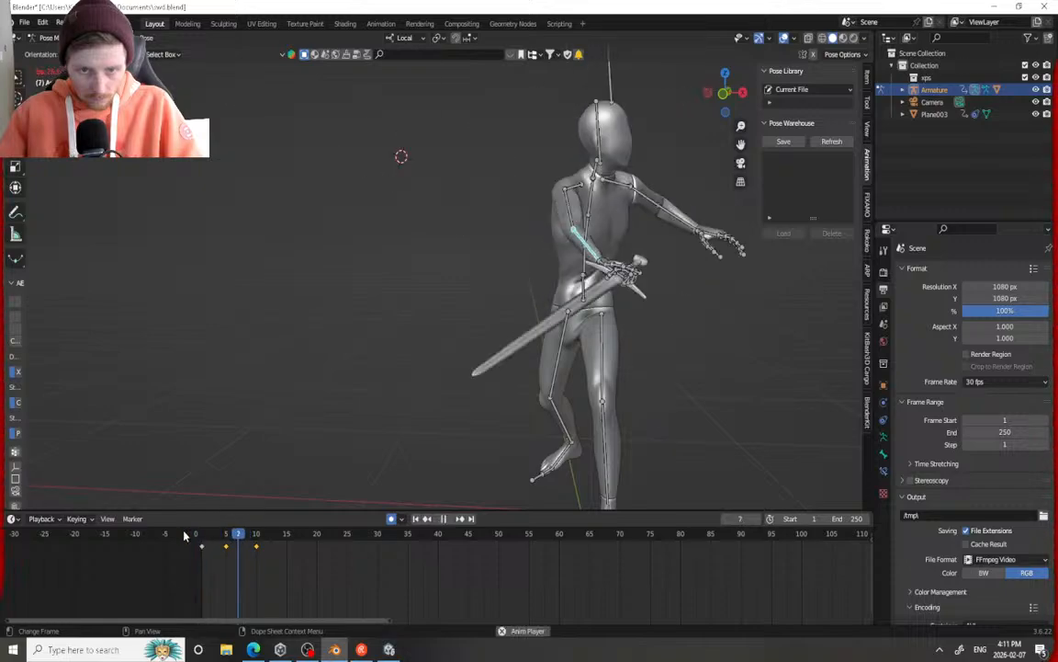
key(space)
click(209, 539)
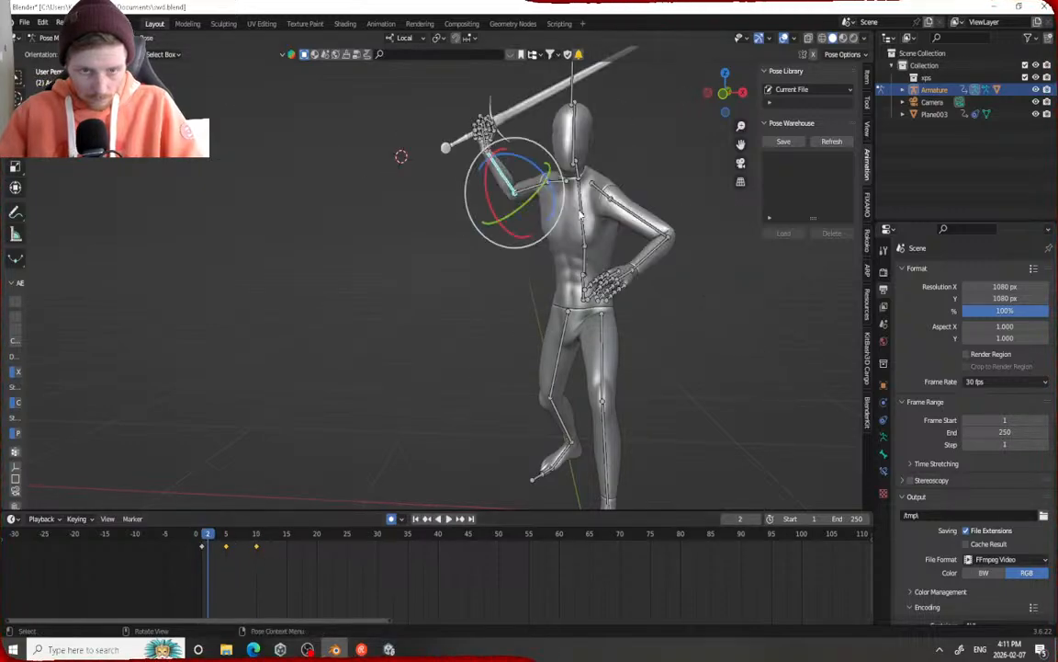
Select all bones and move their frame 10 keyframes to frame 8 to speed up the follow-through
key(a)
key(g)
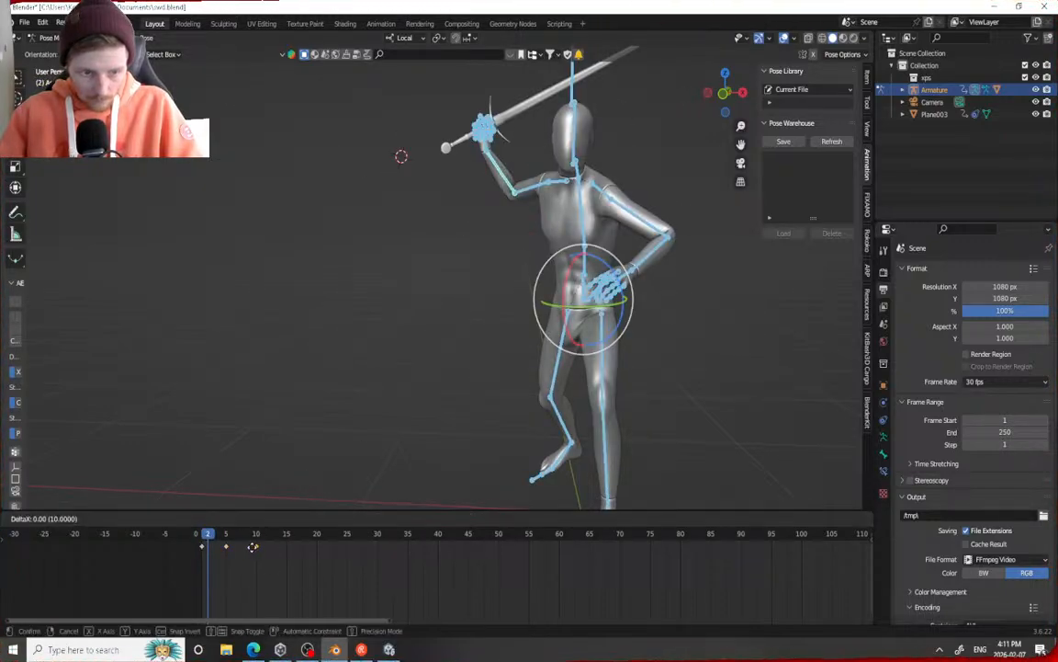
click(241, 546)
key(space)
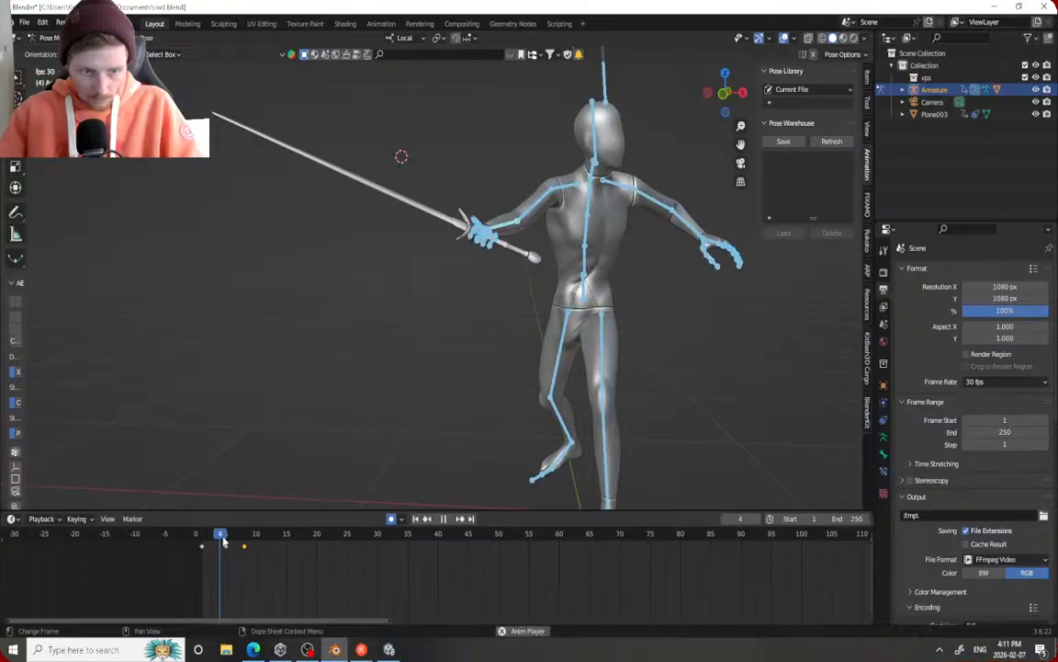
At frame 8, twist the lower spine bone slightly further into the direction of the swing
drag(224, 543, 244, 542)
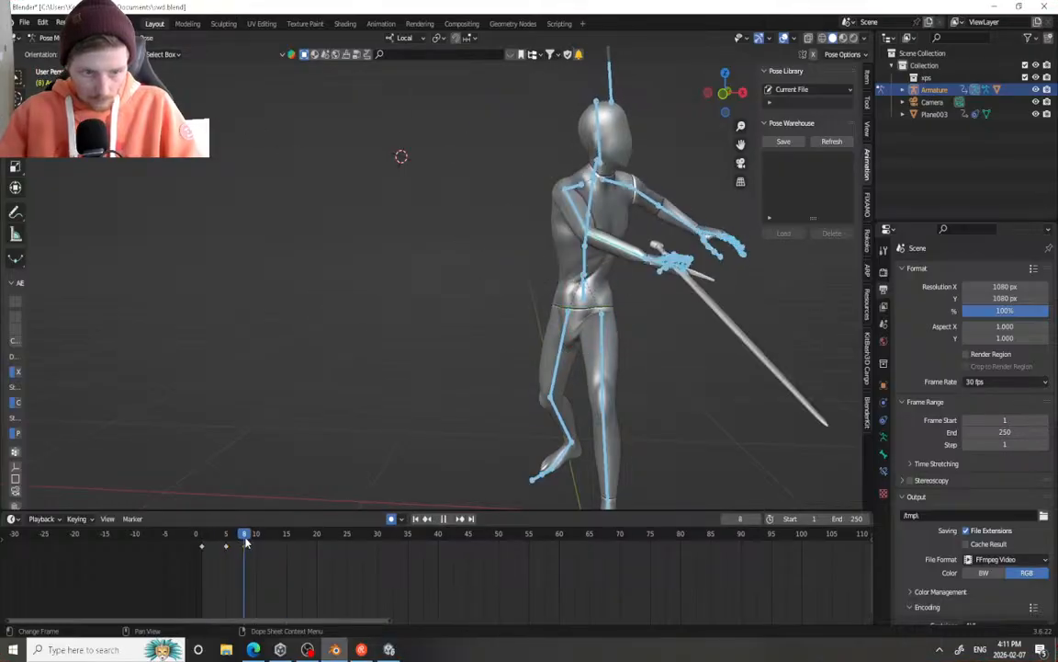
click(585, 258)
drag(590, 285, 606, 284)
Play back the swing from frame 1 and examine the follow-through from the front and from behind
click(229, 536)
key(space)
click(229, 537)
key(space)
click(201, 535)
key(space)
key(space)
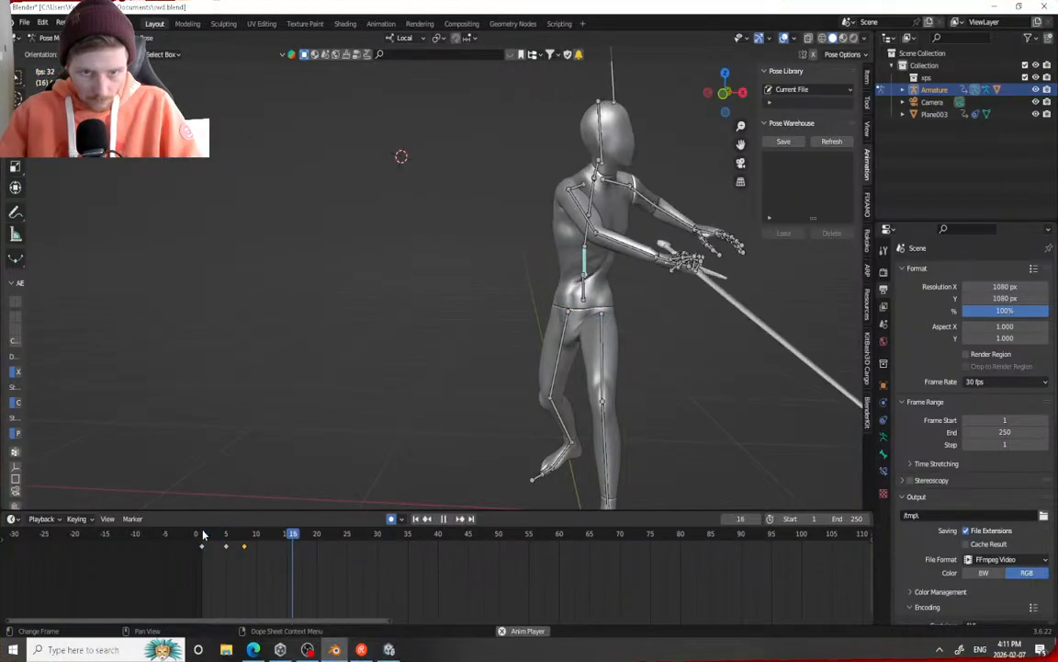
middle_drag(212, 420, 603, 168)
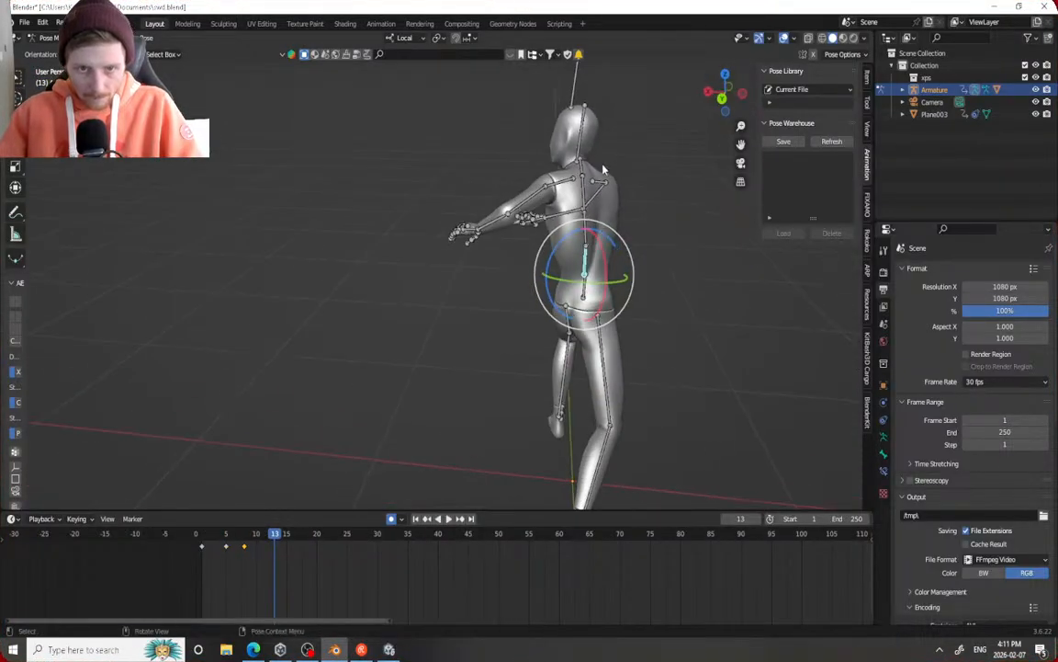
click(201, 537)
key(space)
shift+middle_drag(504, 284, 405, 342)
key(space)
At frame 1, rotate the head bone freely with the trackball rotation to adjust the head in the raised-sword stance
click(201, 537)
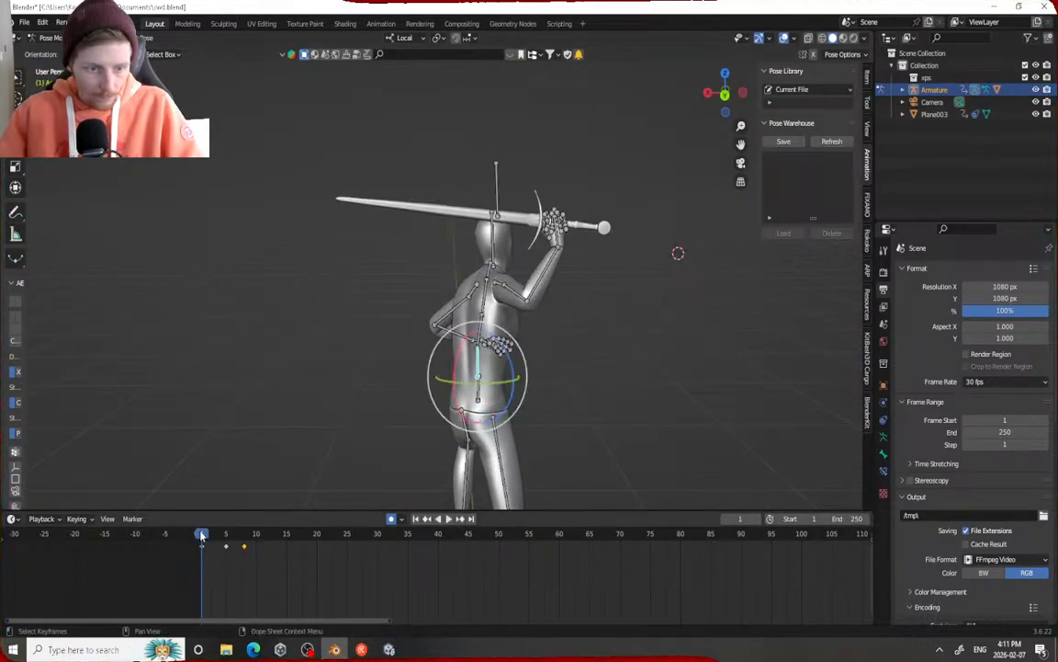
click(499, 255)
scroll(499, 274, up, 3)
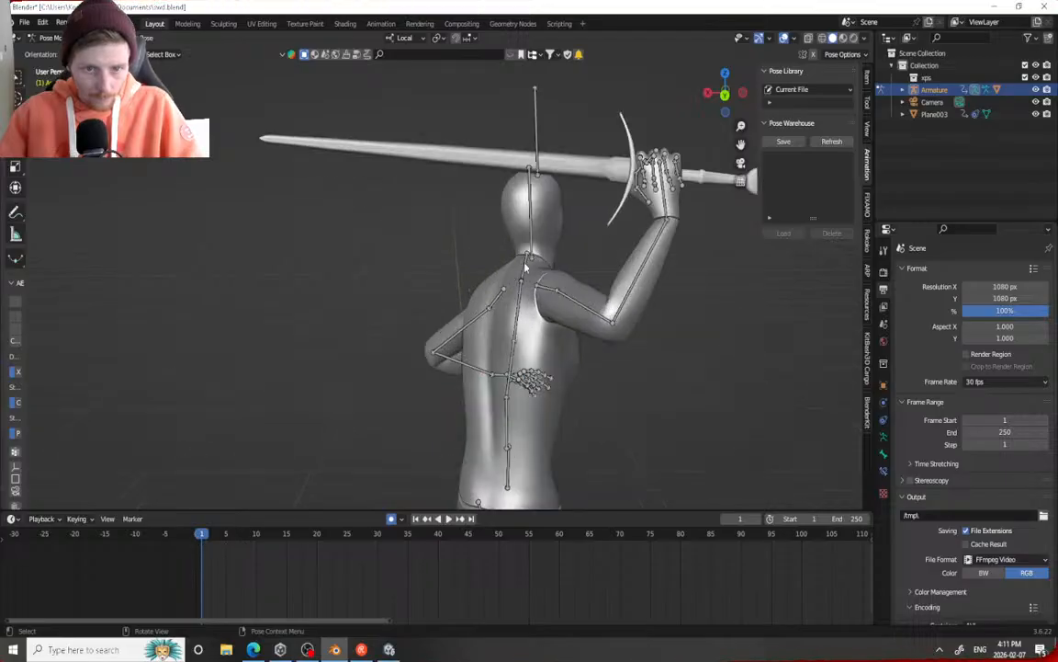
key(r)
key(r)
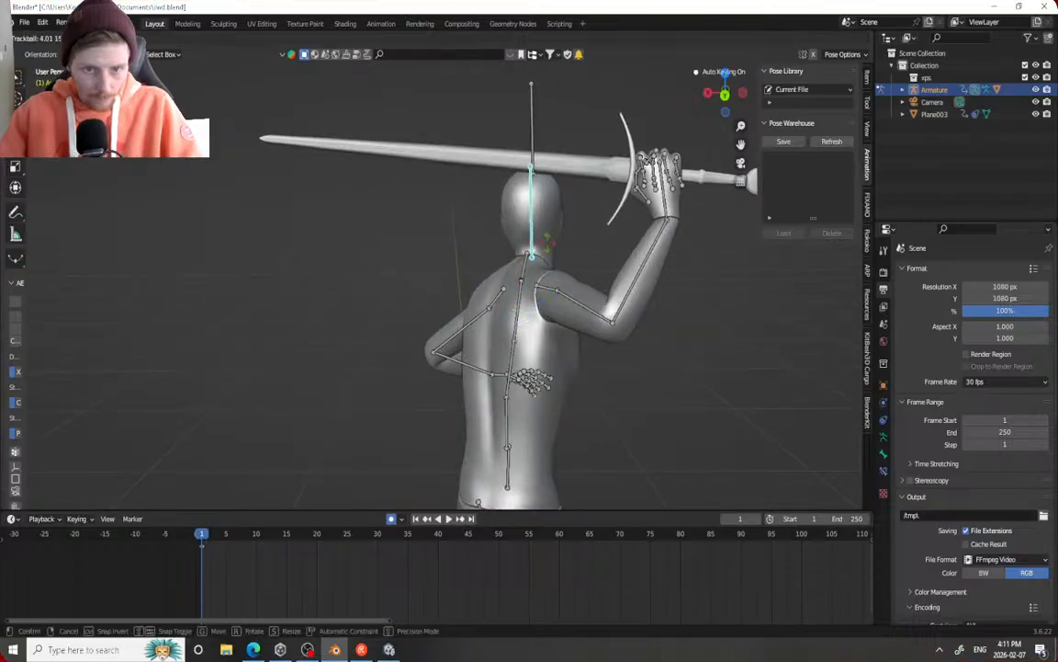
click(553, 246)
At frame 5, rotate the head bone upright to correct its tilt and preview the motion through frame 10
drag(202, 535, 227, 535)
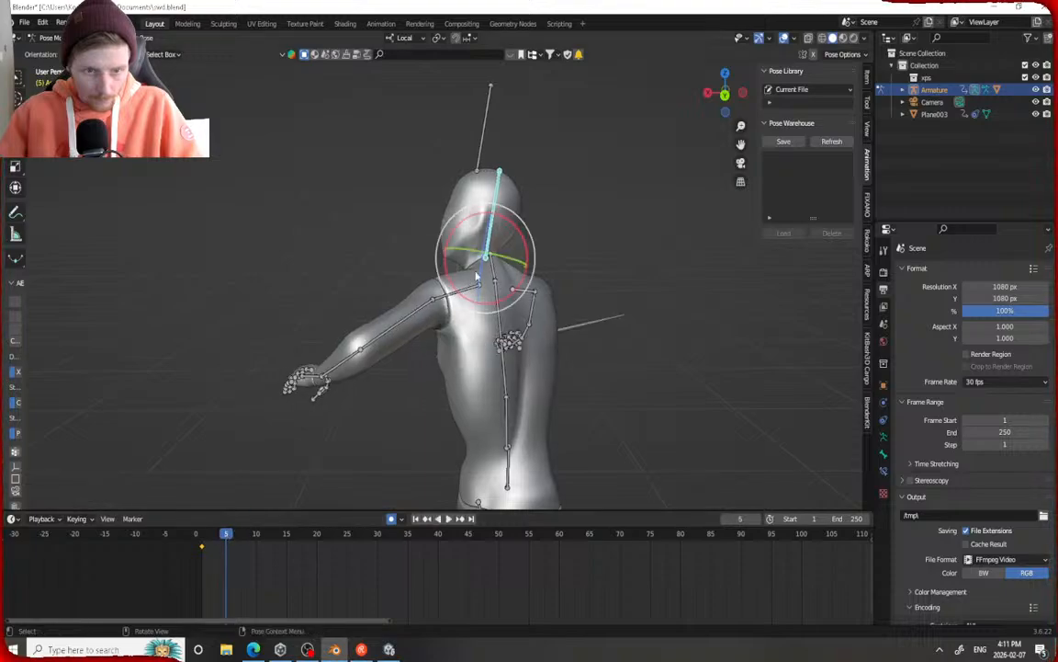
drag(501, 261, 447, 241)
scroll(441, 248, down, 2)
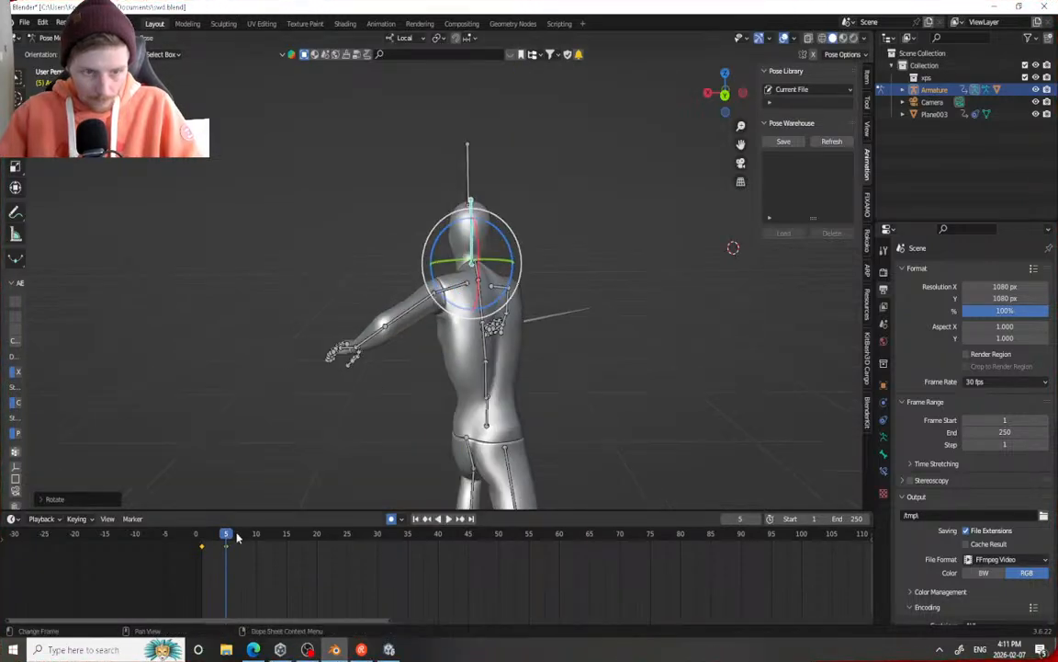
key(space)
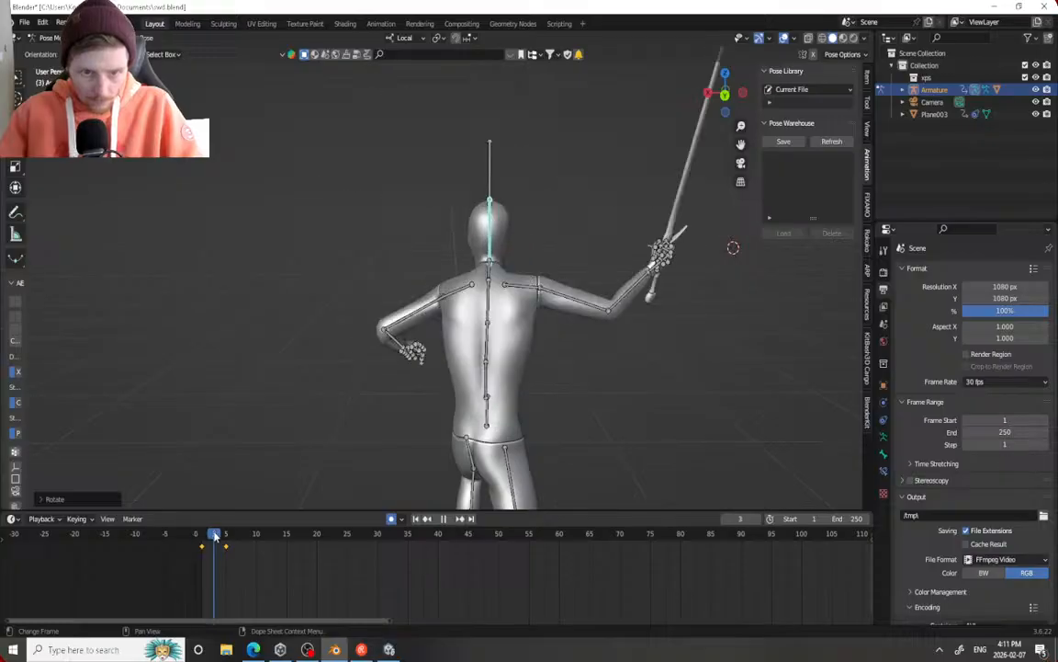
mouse_move(228, 540)
mouse_down()
mouse_move(200, 540)
mouse_move(249, 540)
mouse_up()
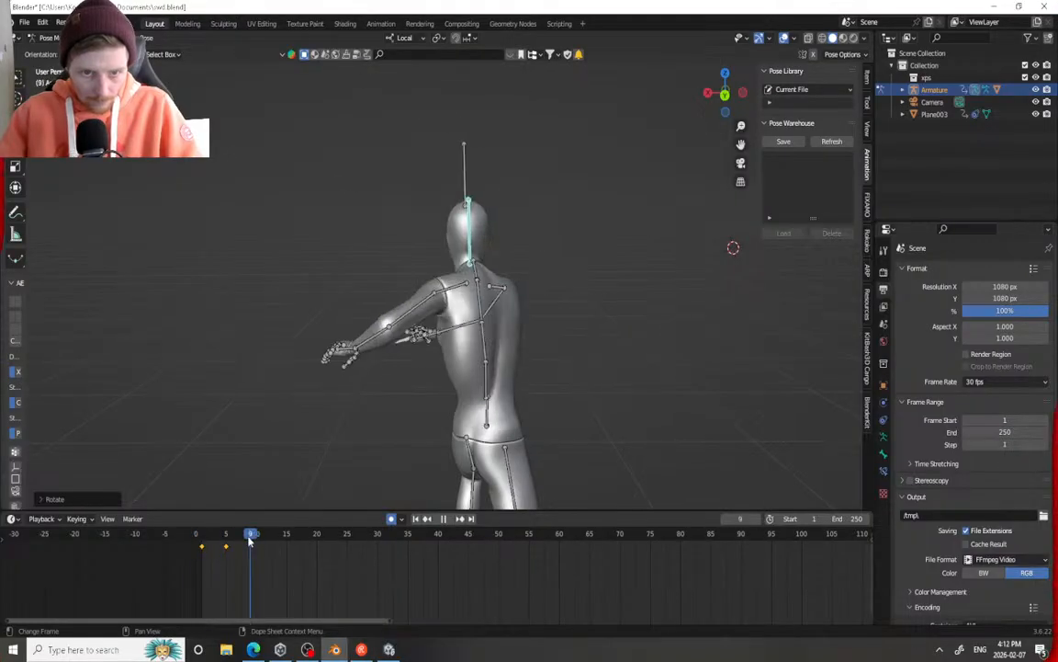
key(space)
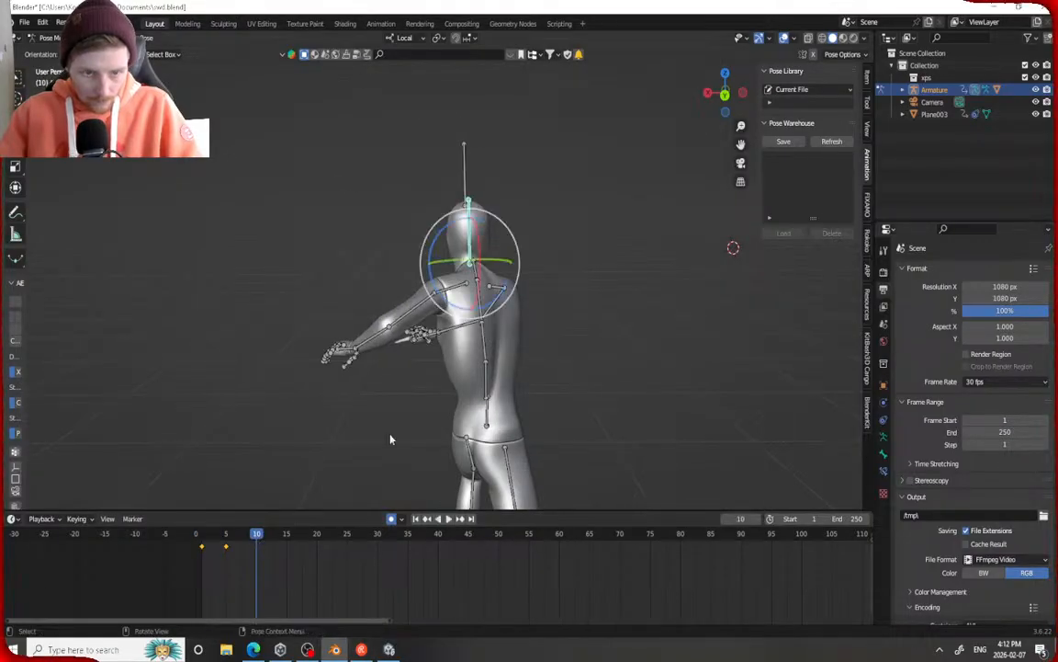
At frame 10, rotate the upper spine, head and left shoulder bones to turn the body further into the follow-through
click(486, 319)
drag(475, 324, 482, 318)
click(479, 262)
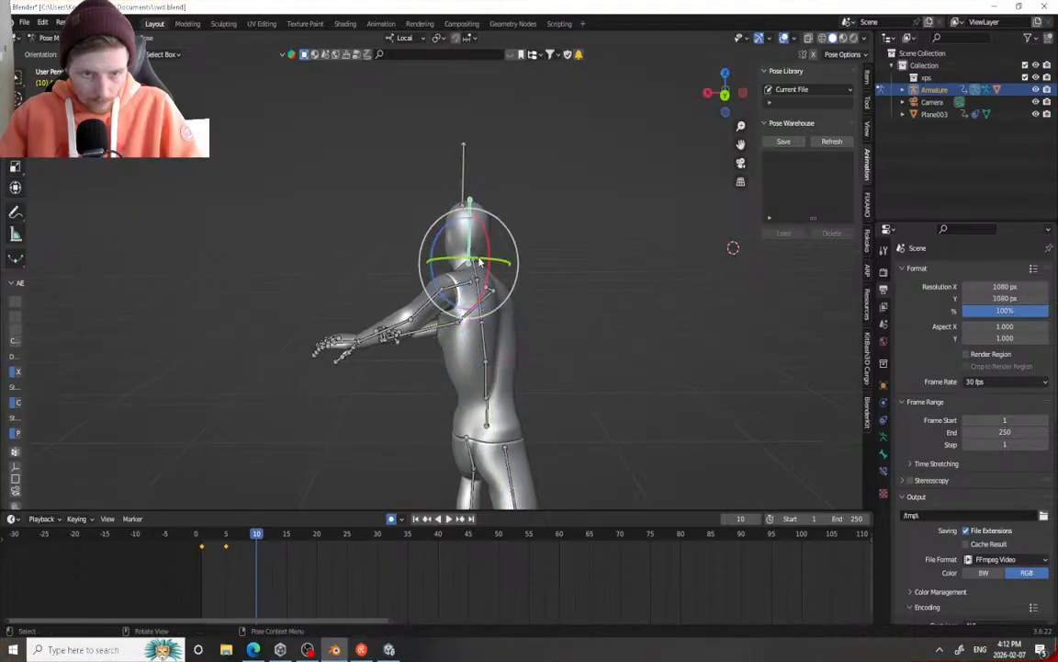
drag(473, 248, 479, 296)
click(454, 290)
drag(257, 534, 225, 523)
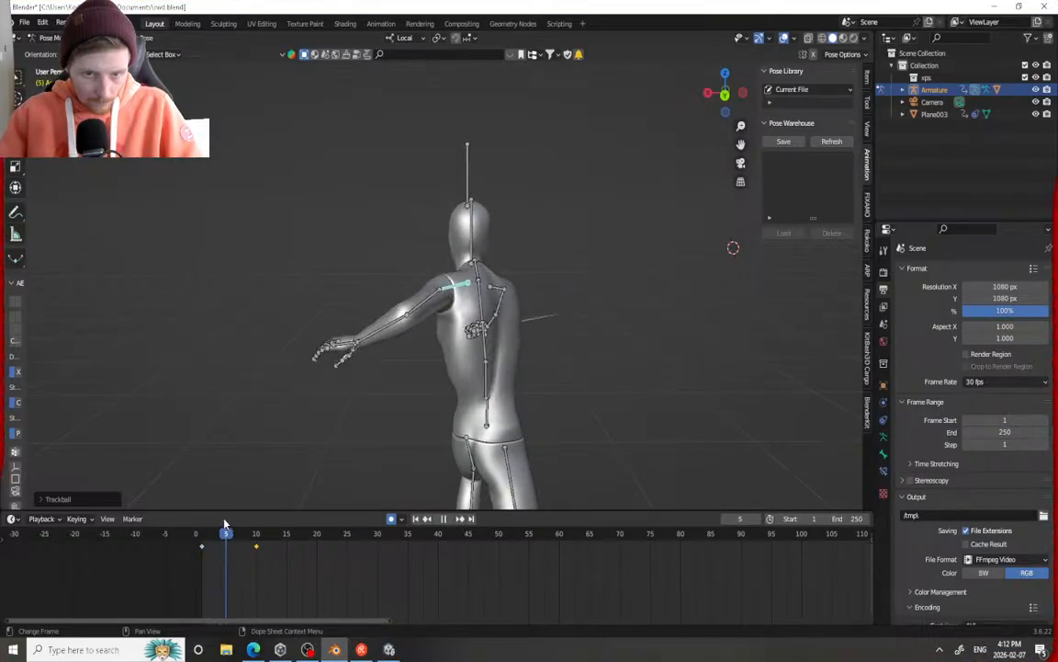
At frame 5, rotate the right upper arm bone to refine the arm's mid-swing pose
middle_drag(413, 383, 270, 370)
click(554, 323)
drag(540, 343, 495, 317)
right_click(549, 341)
middle_drag(494, 317, 403, 349)
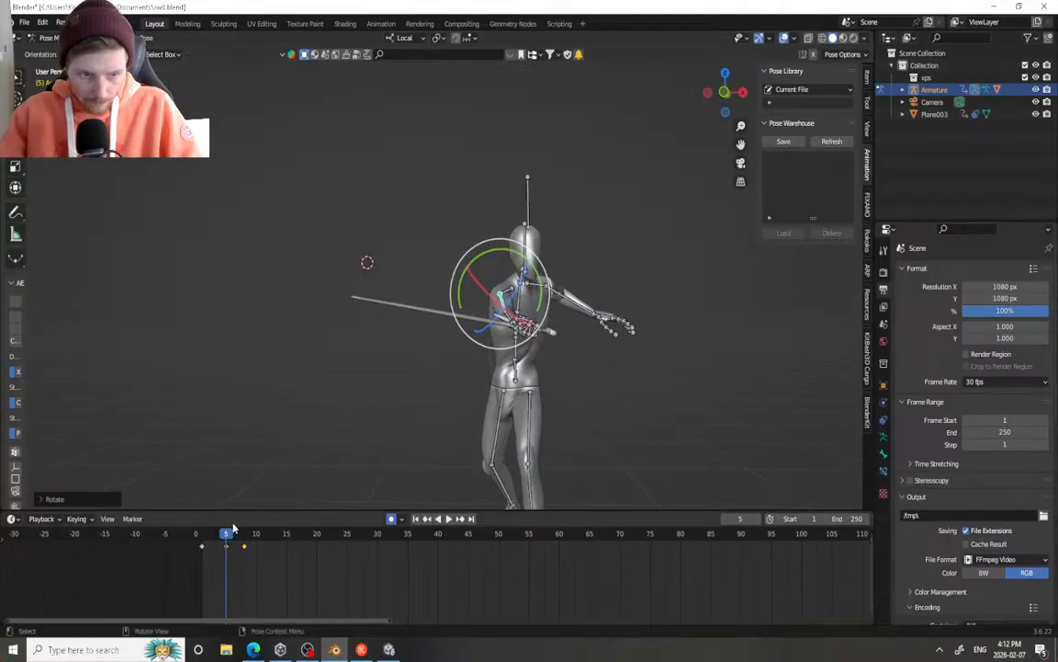
Play back the swing repeatedly from frame 1 and examine the refined arm motion from the front
drag(225, 537, 205, 508)
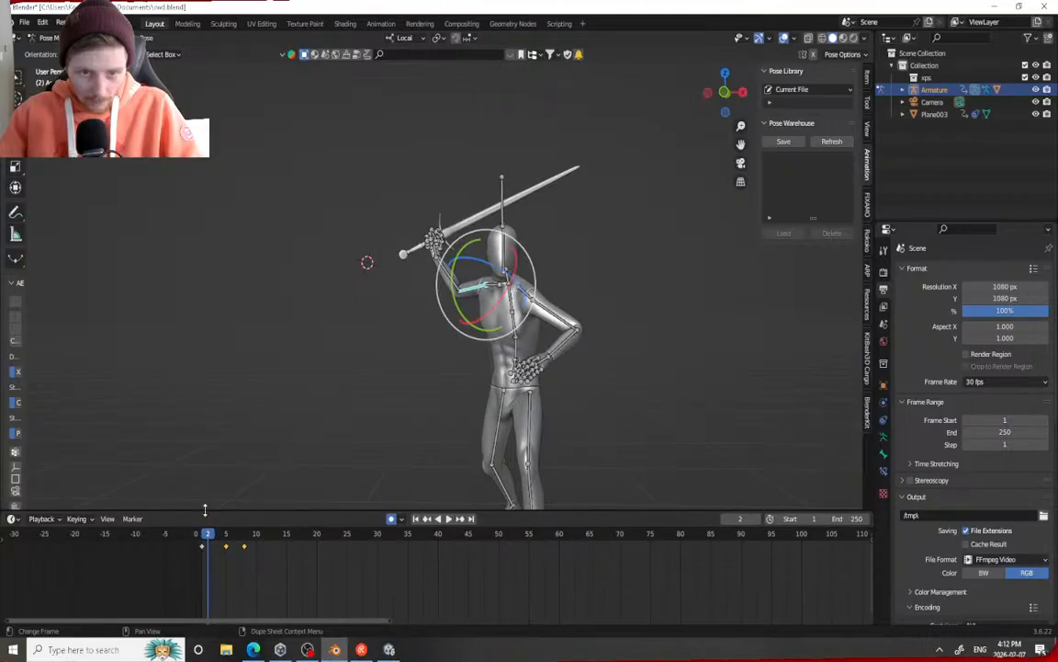
key(space)
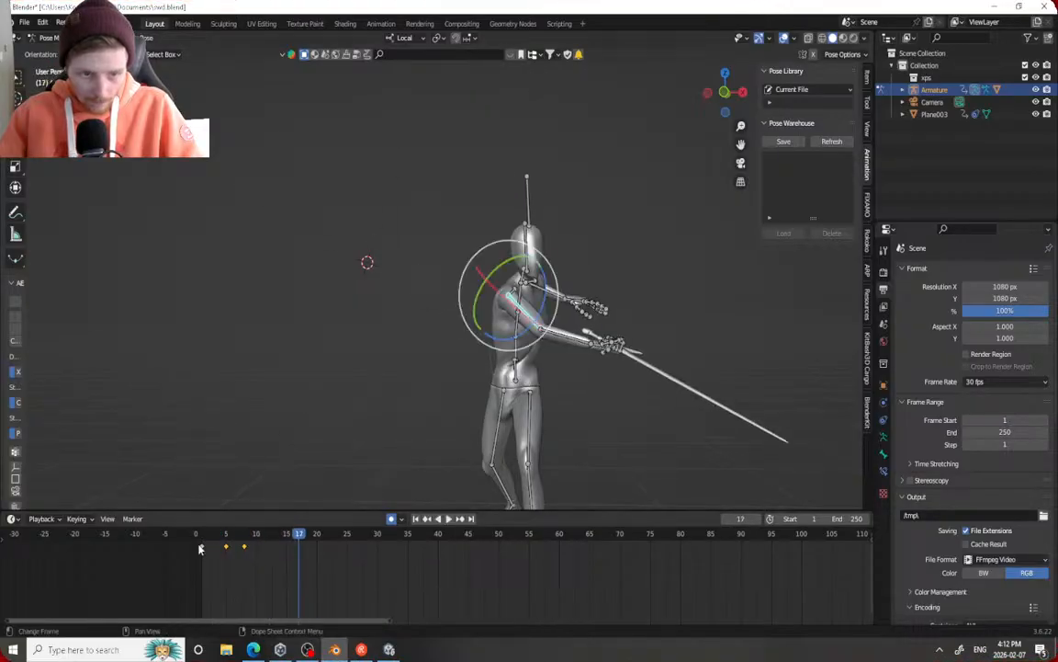
click(204, 536)
click(203, 536)
click(203, 535)
click(203, 535)
click(203, 536)
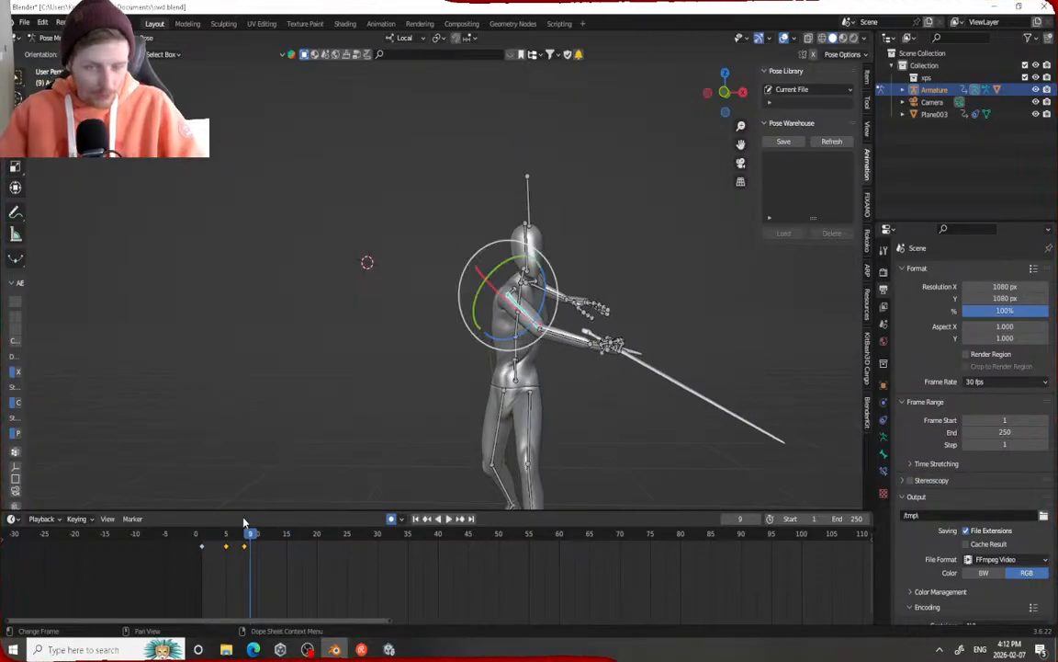
At frame 1, rotate the right hand bone to adjust the angle of the raised sword
mouse_move(206, 538)
mouse_down()
mouse_move(231, 544)
mouse_move(201, 545)
mouse_up()
middle_drag(285, 275, 554, 250)
scroll(555, 250, up, 3)
click(603, 230)
middle_drag(432, 329, 419, 285)
middle_drag(524, 309, 631, 290)
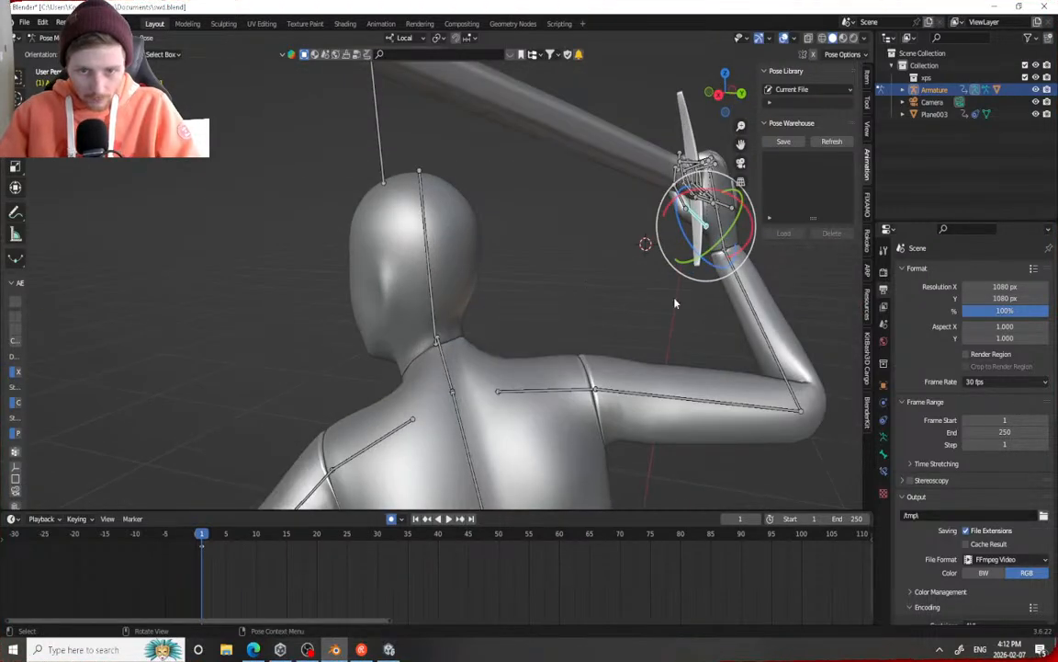
click(757, 308)
click(718, 228)
drag(724, 258, 615, 357)
Scrub and play back the swing from the front to check the adjusted hand motion
drag(203, 535, 222, 537)
scroll(194, 307, down, 2)
middle_drag(194, 307, 410, 312)
key(space)
key(space)
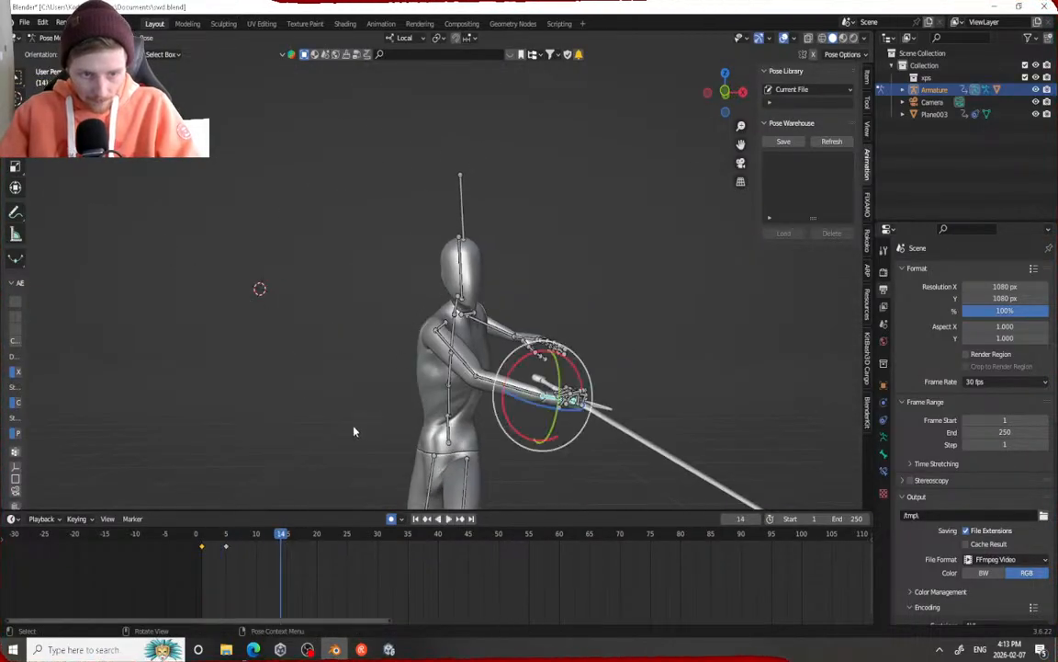
Rotate the head bone at frame 10, first around its vertical axis and then freely with trackball rotation
key(space)
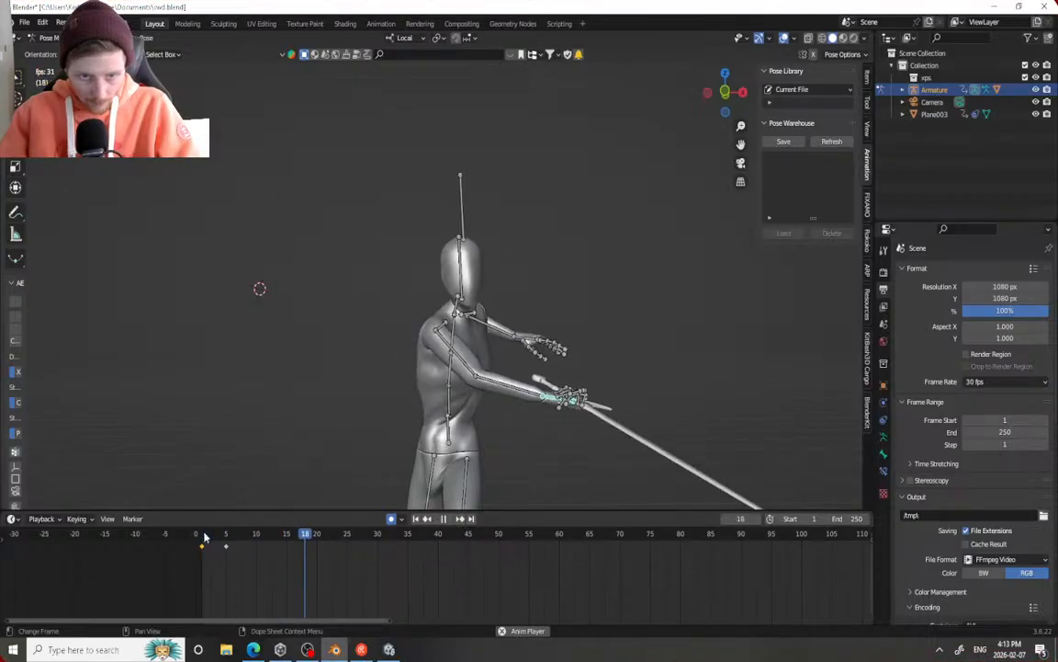
key(space)
click(457, 305)
drag(460, 304, 464, 305)
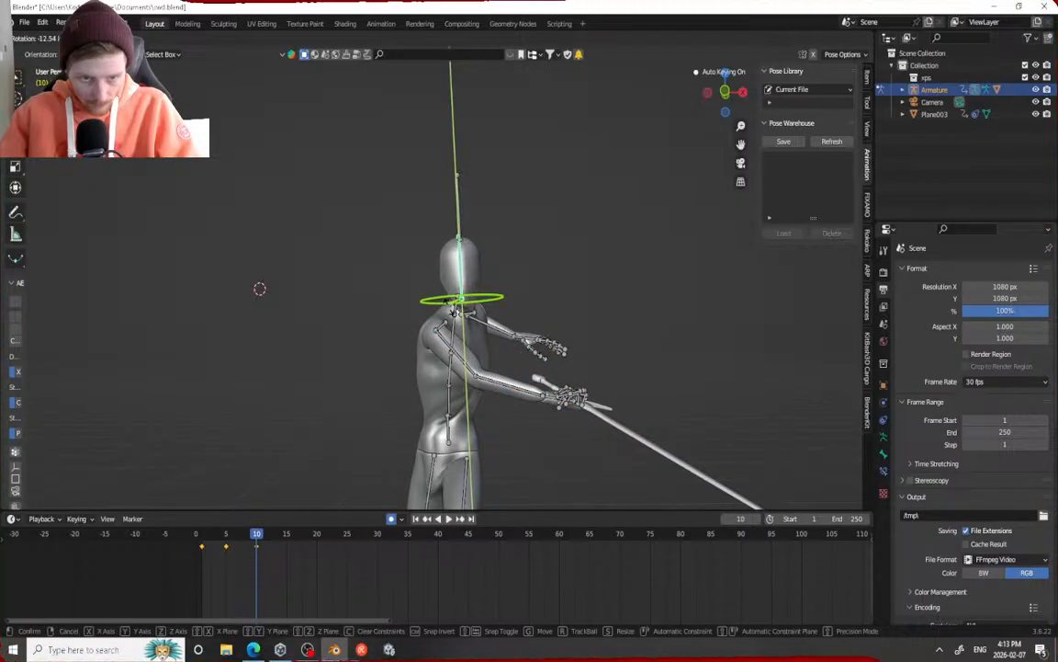
key(r)
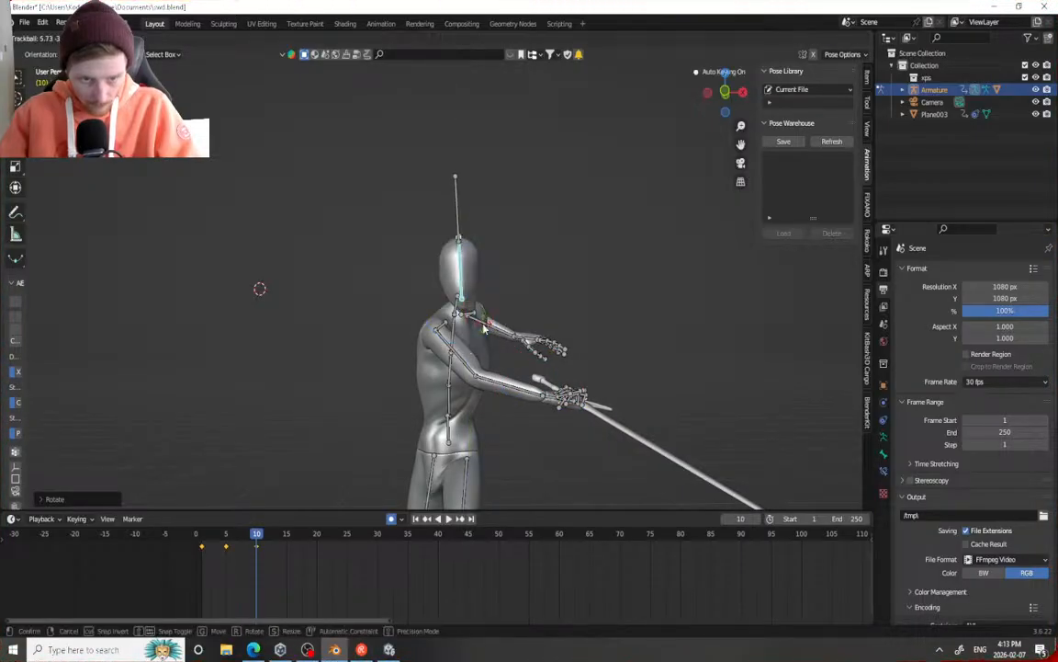
click(484, 323)
Rotate the head bone at frame 5 around its local axes and fine-tune it with trackball rotation
drag(259, 533, 221, 526)
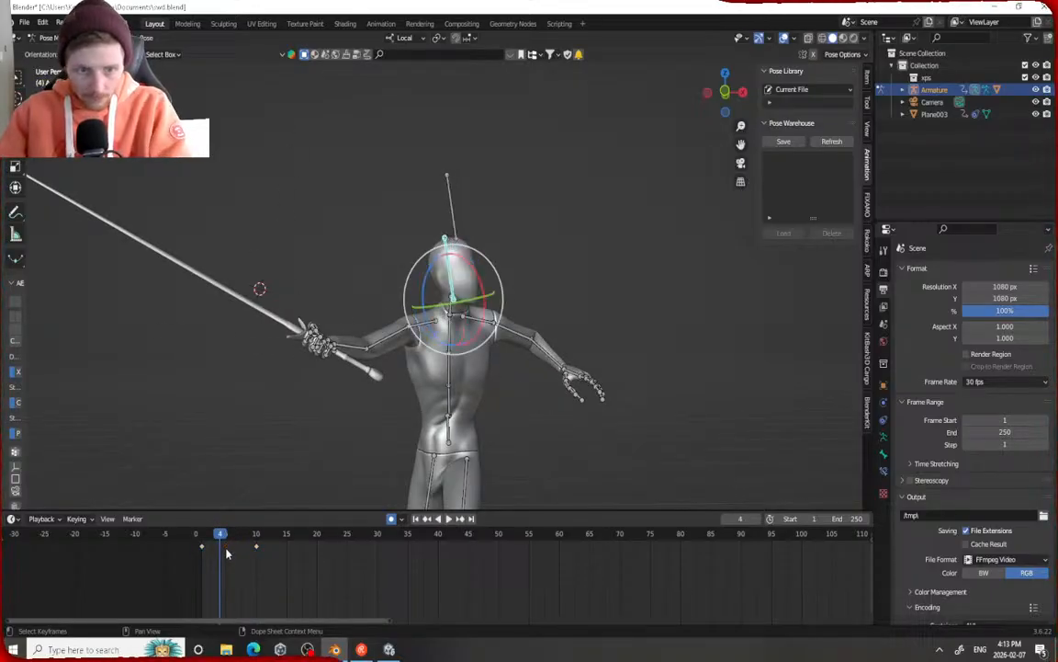
click(228, 533)
drag(469, 309, 458, 317)
key(r)
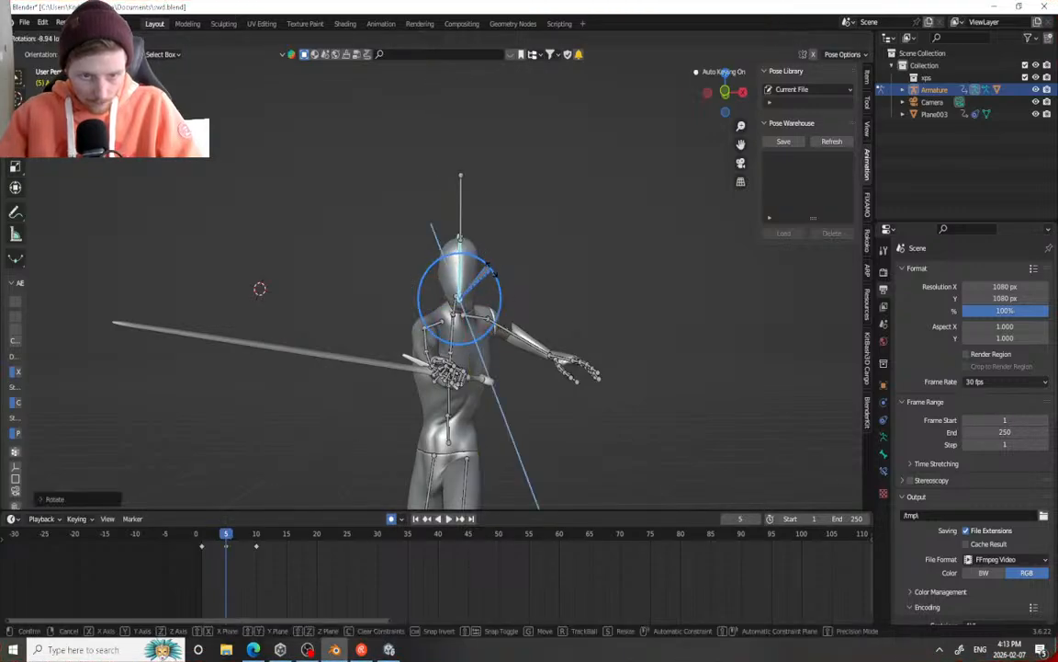
click(254, 505)
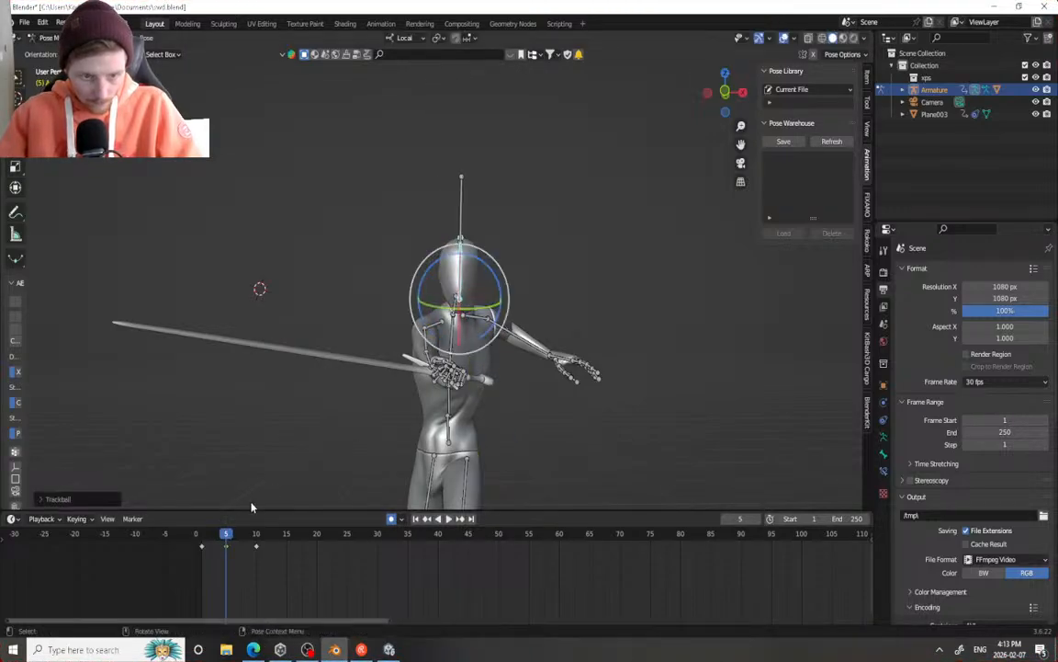
Rotate the forearm bone of the arm without the sword at frame 6 to pose it for the swing
drag(226, 535, 258, 538)
click(496, 332)
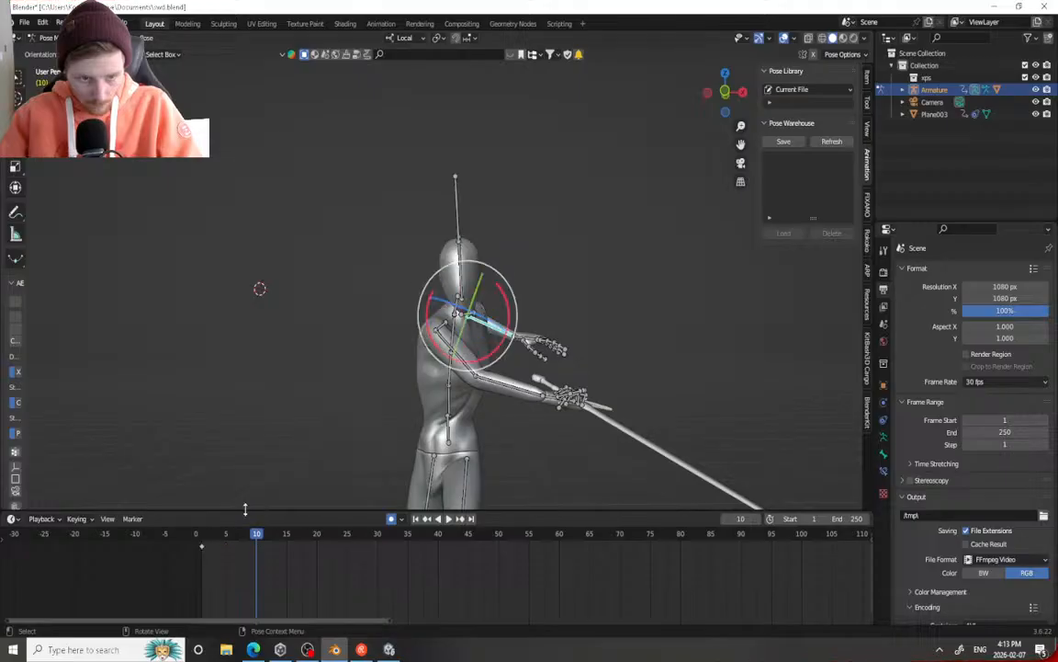
click(202, 537)
drag(478, 412, 486, 414)
drag(202, 536, 233, 540)
middle_drag(544, 329, 476, 378)
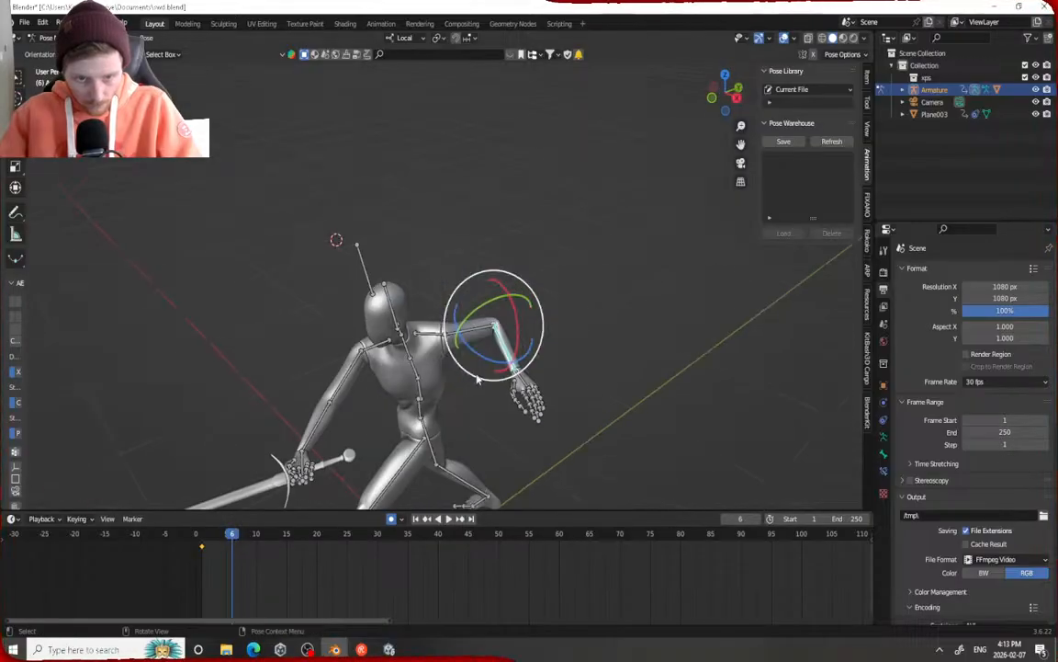
drag(487, 359, 518, 366)
right_click(519, 357)
middle_drag(518, 365, 524, 326)
drag(496, 301, 500, 301)
Rotate the free arm's forearm bone at frame 1 so the forearm is raised to about horizontal
drag(232, 534, 203, 533)
key(space)
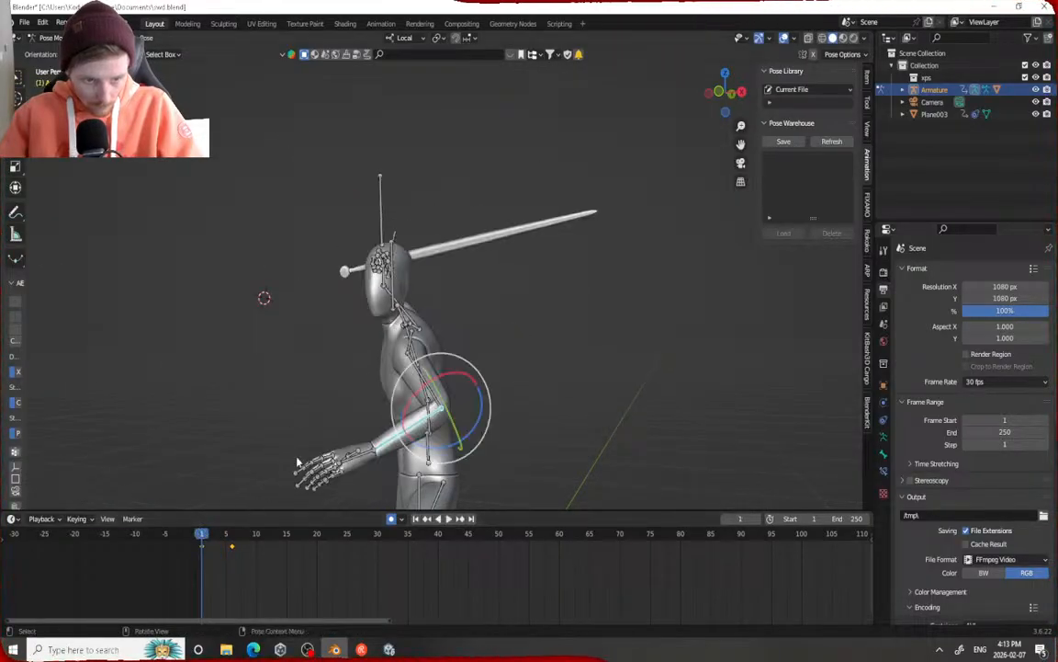
drag(422, 445, 416, 441)
middle_drag(415, 442, 453, 444)
drag(202, 541, 203, 565)
scroll(323, 371, down, 1)
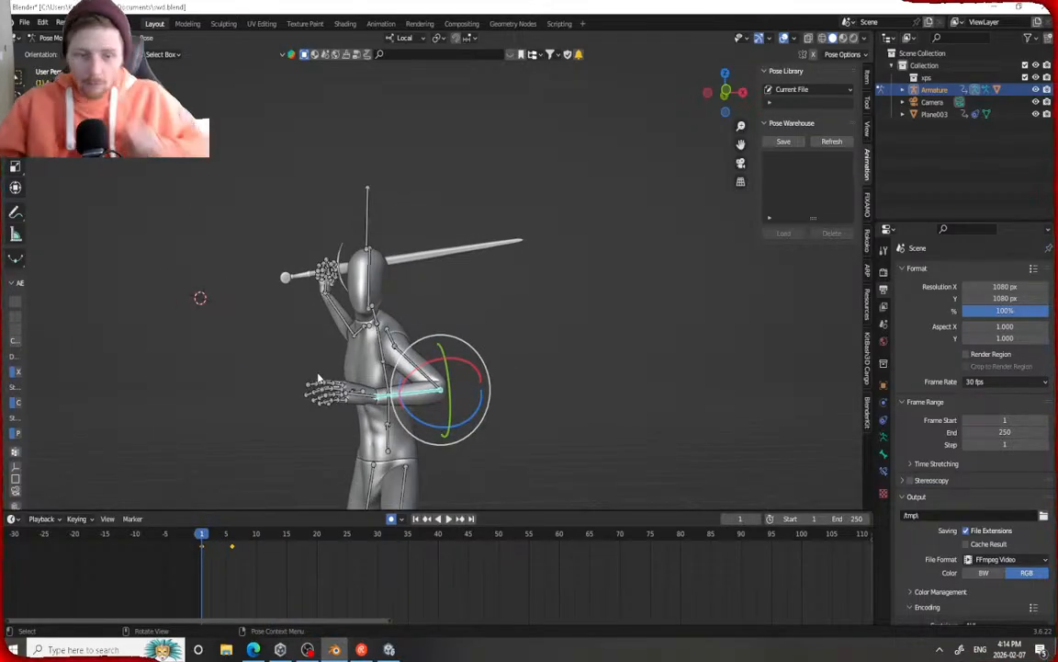
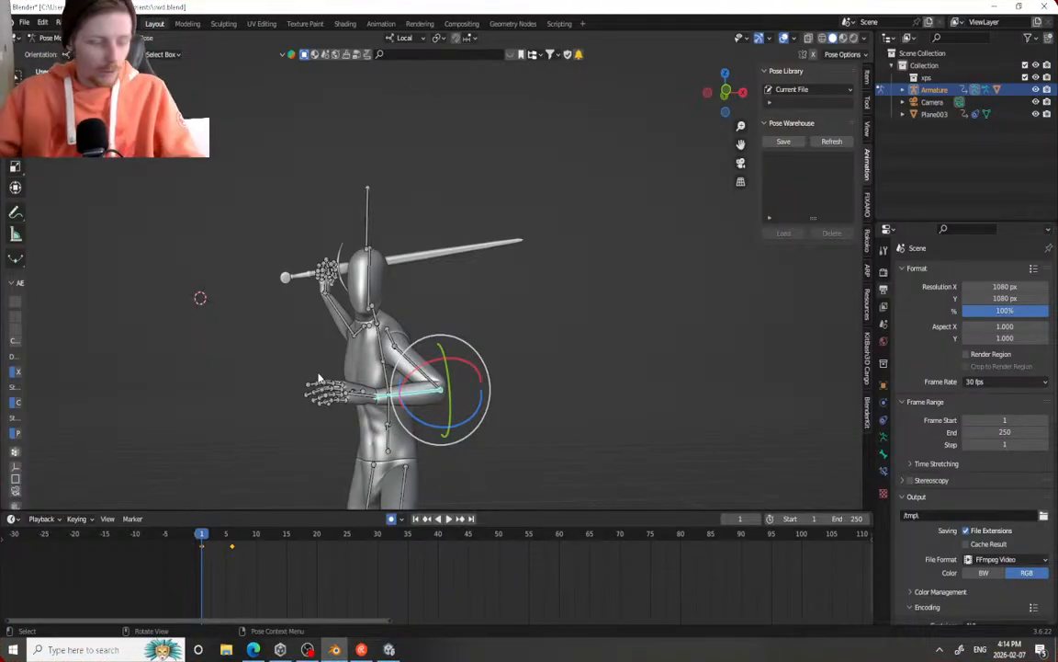
Play the swing from behind and set the animation's end frame to 15
middle_drag(233, 369, 348, 325)
key(space)
key(space)
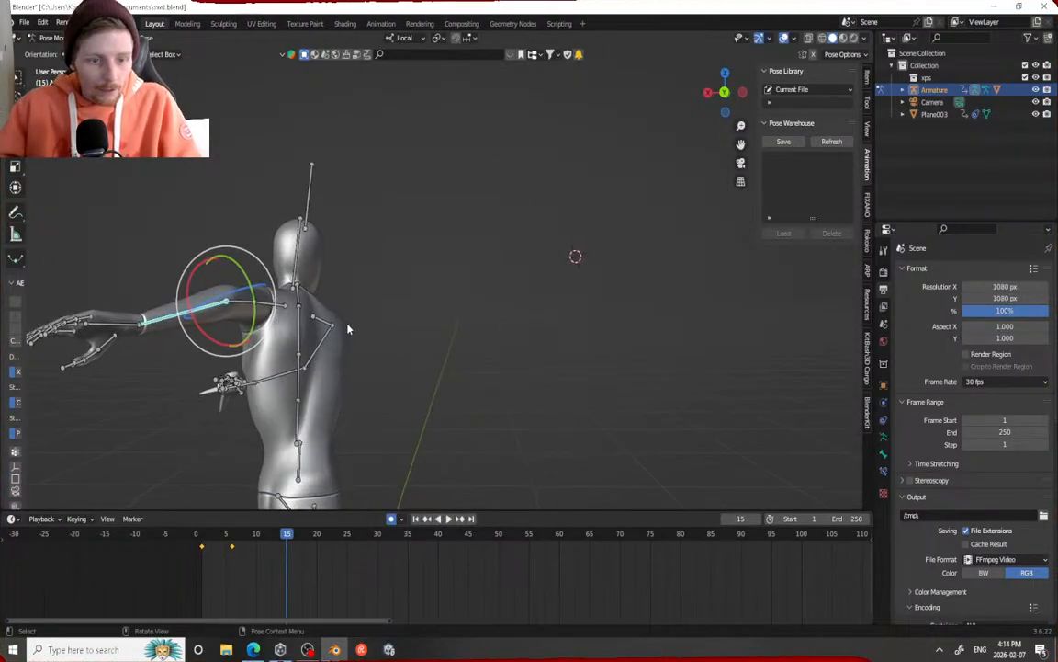
key(shift+Left)
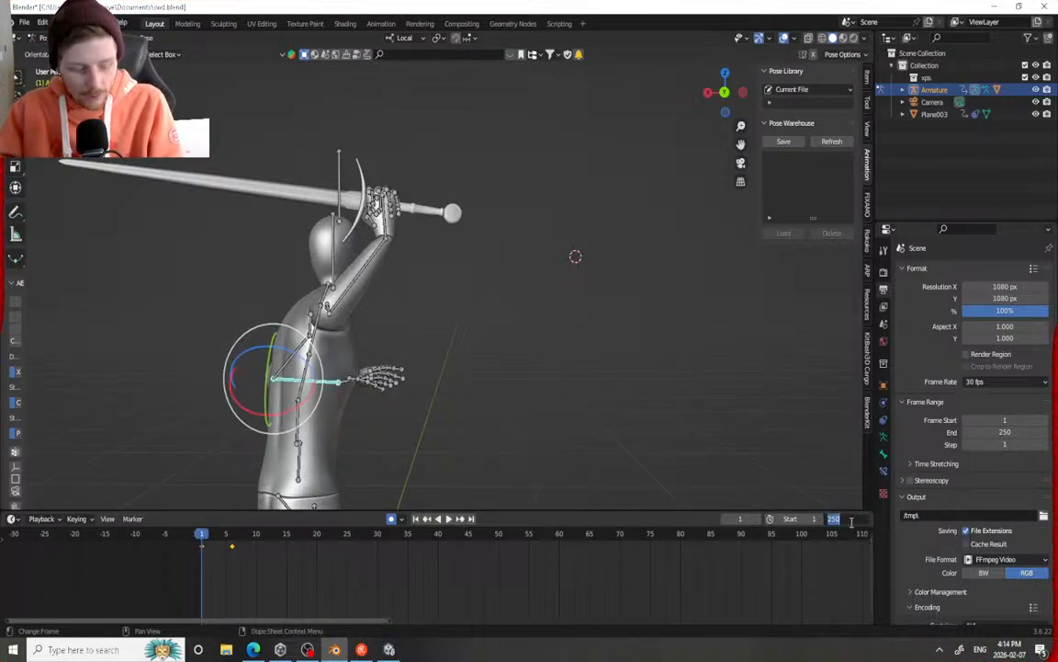
key(Return)
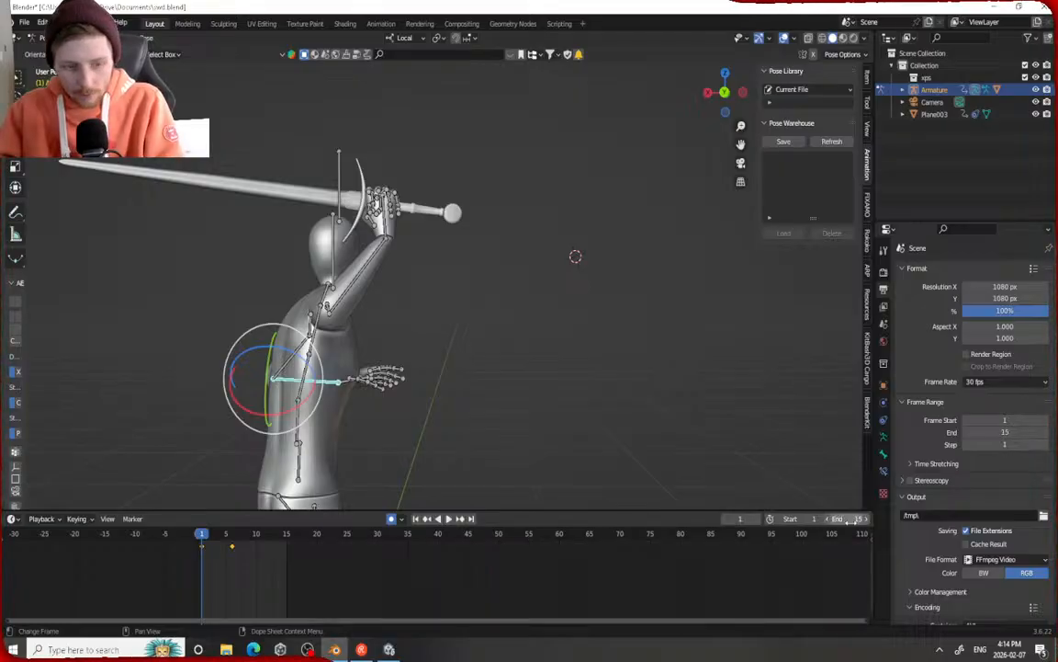
Play the looping swing and set the animation's end frame to 10
key(space)
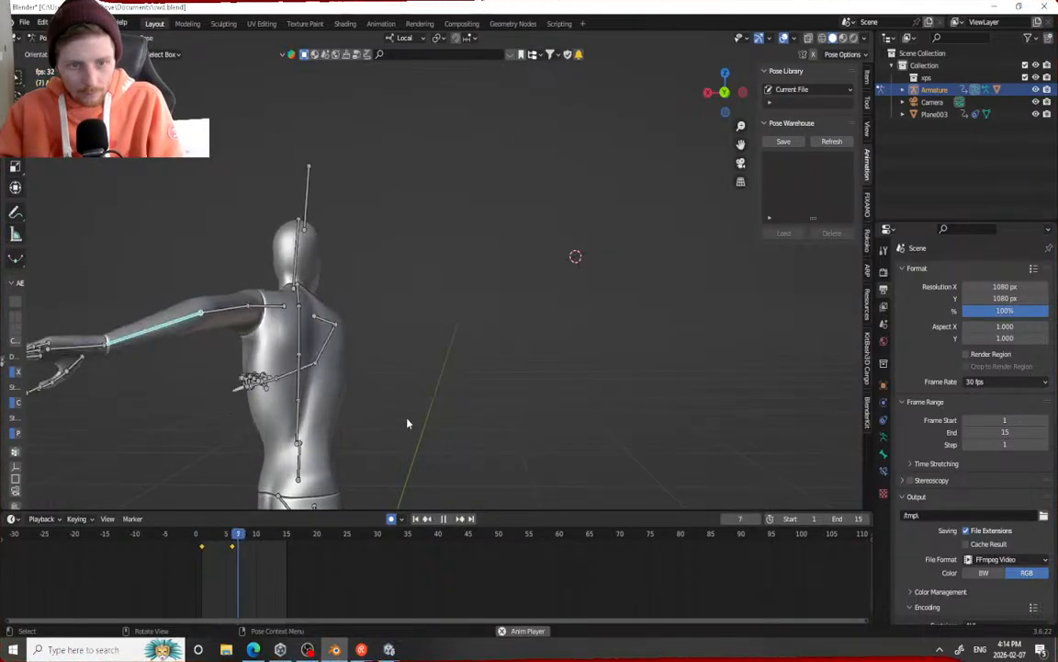
scroll(399, 401, up, 1)
middle_drag(388, 385, 391, 397)
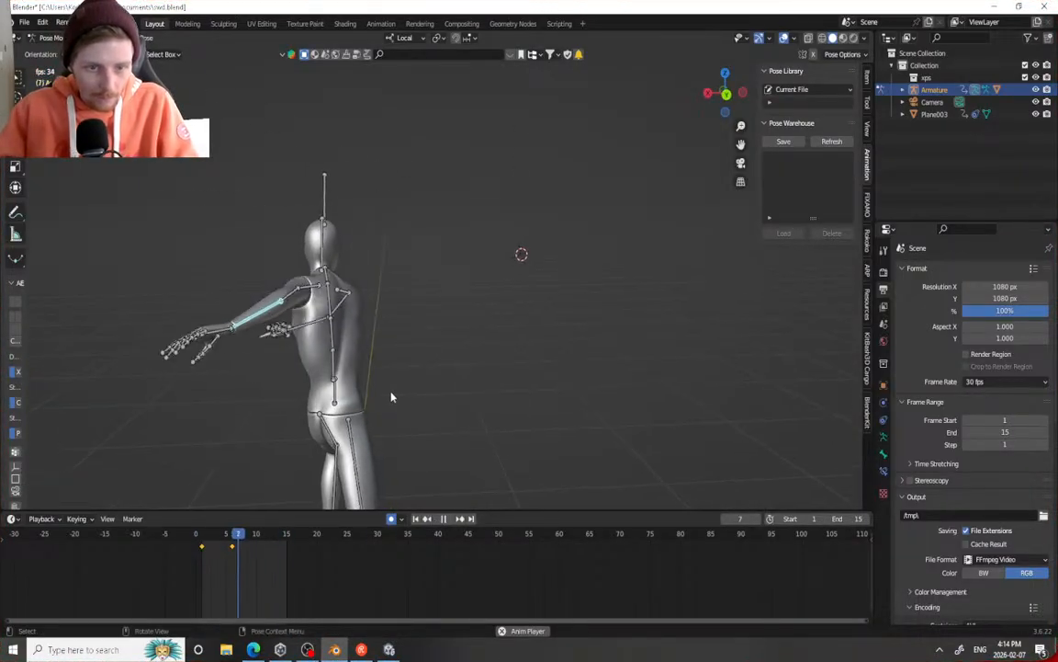
key(space)
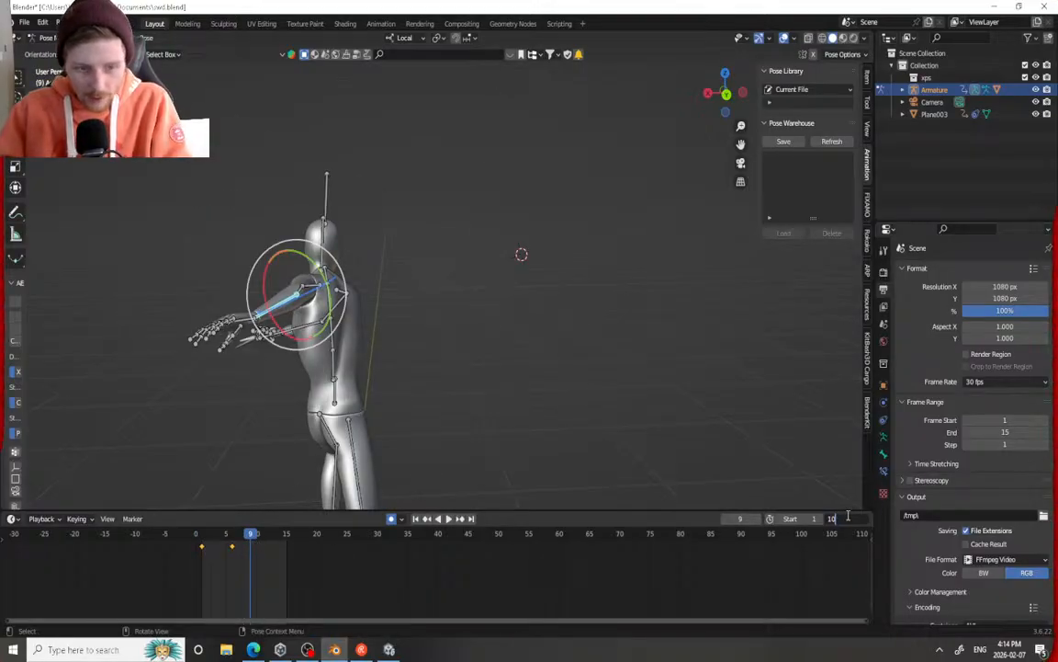
key(Return)
Play the looping sword swing and examine the motion from several sides, stopping at frame 5
key(space)
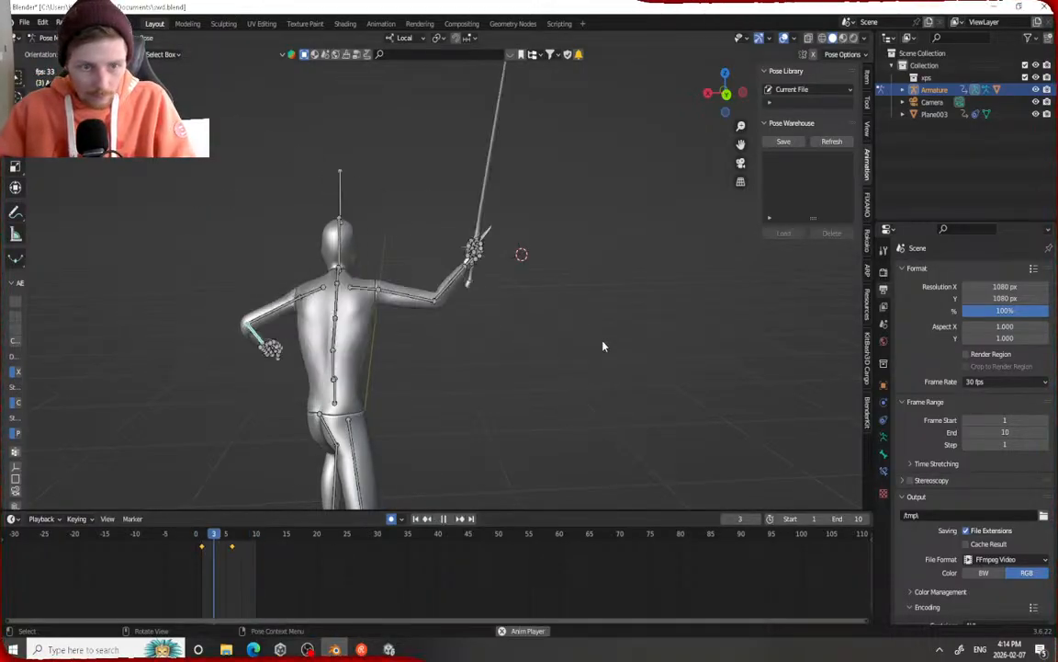
scroll(423, 326, up, 3)
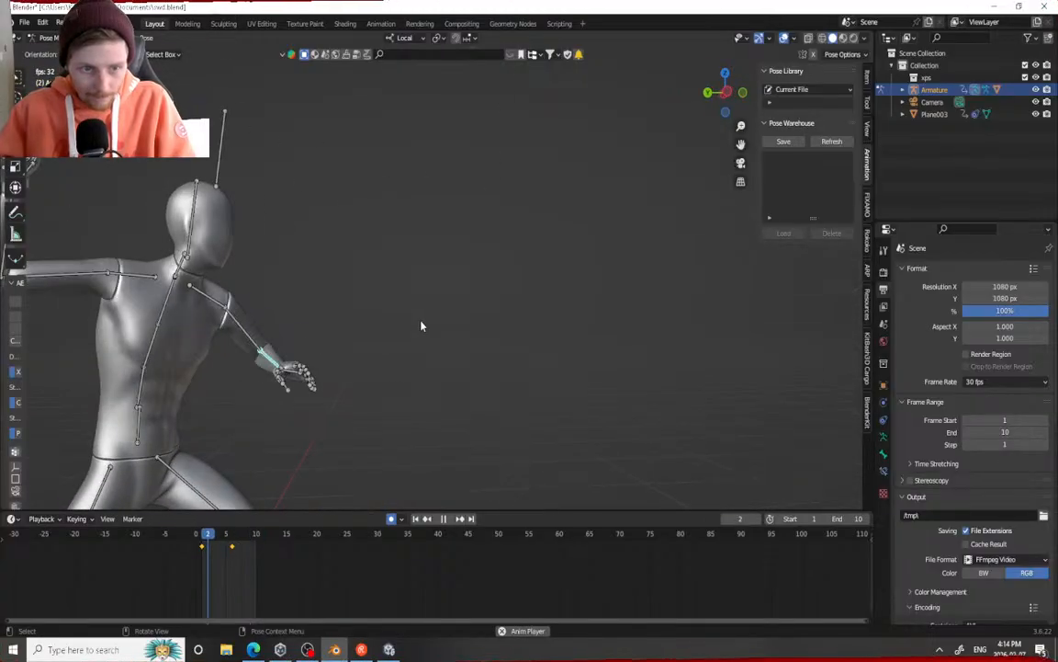
scroll(423, 327, down, 2)
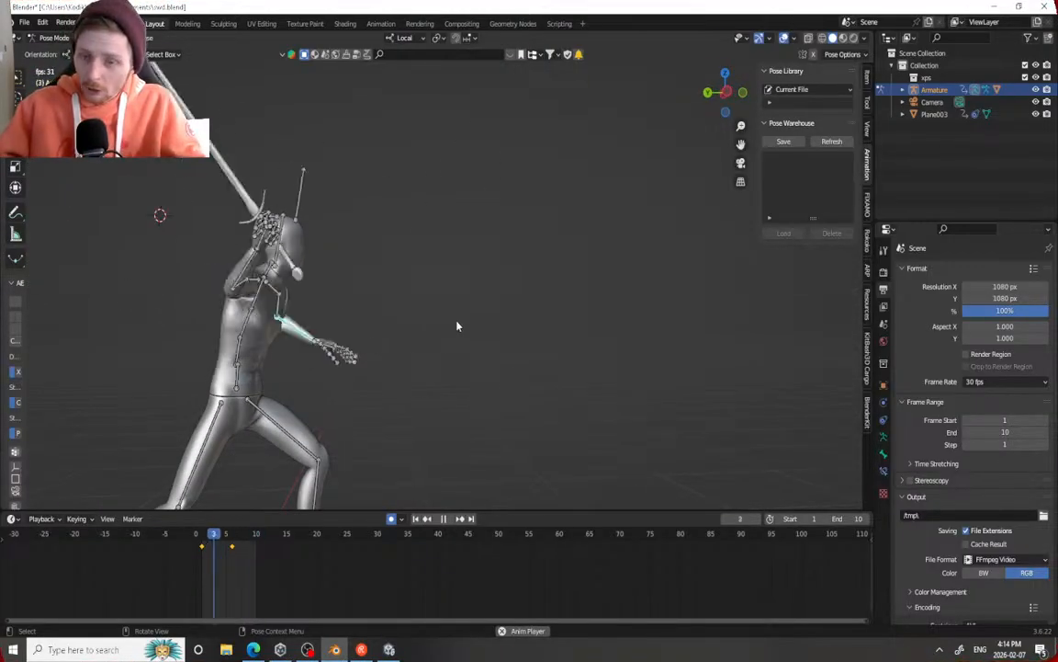
middle_drag(429, 316, 303, 323)
key(space)
click(226, 538)
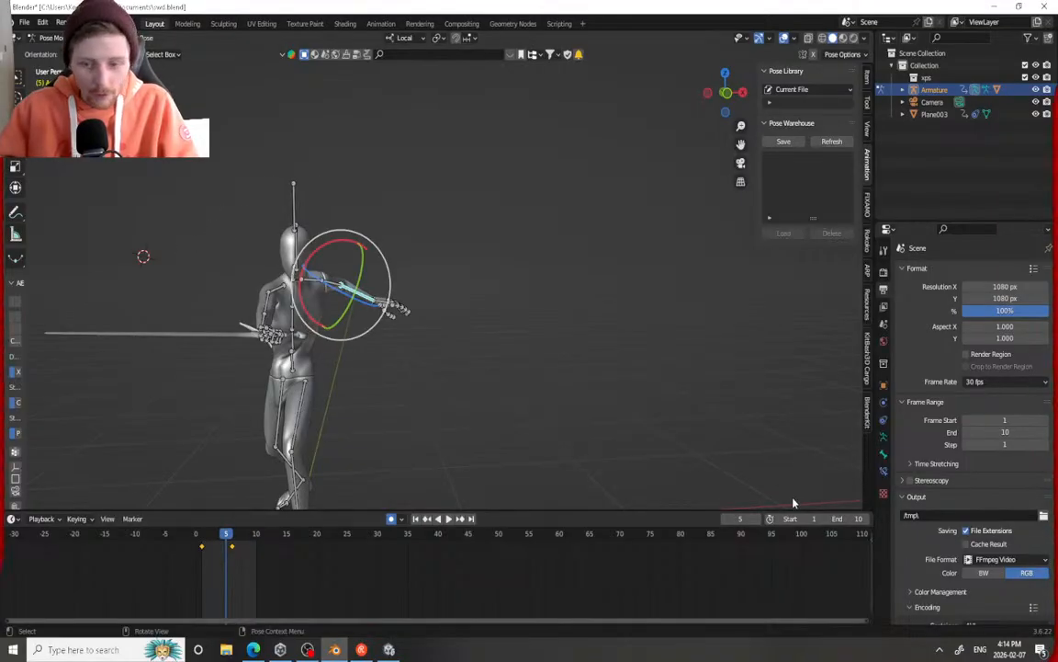
Set the animation's end frame to 35 and replay the swing from frame 1
drag(847, 518, 804, 516)
drag(199, 538, 202, 536)
key(space)
key(space)
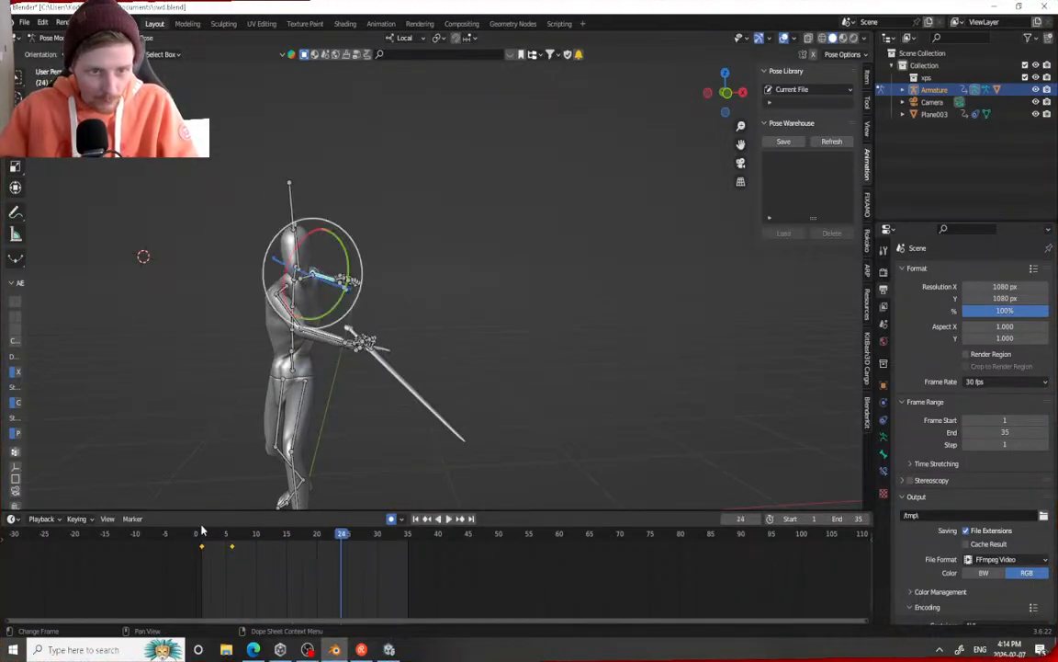
key(space)
Examine the keyframe timing of all bones and of the sword arm's upper arm bone, replaying the swing
drag(253, 536, 233, 536)
scroll(249, 316, up, 2)
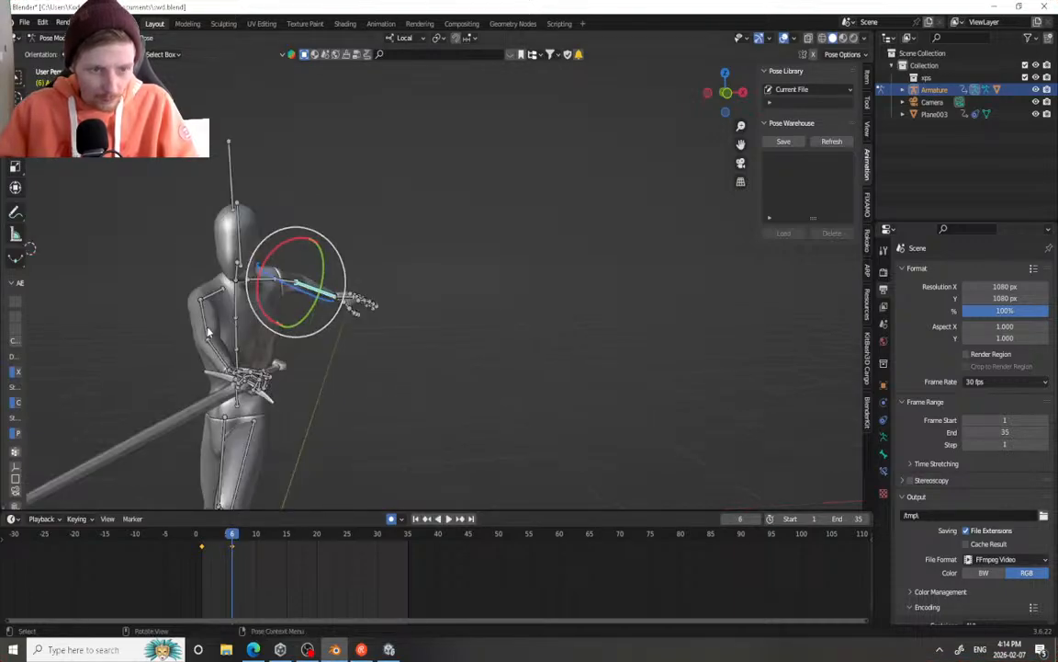
key(a)
scroll(224, 541, up, 5)
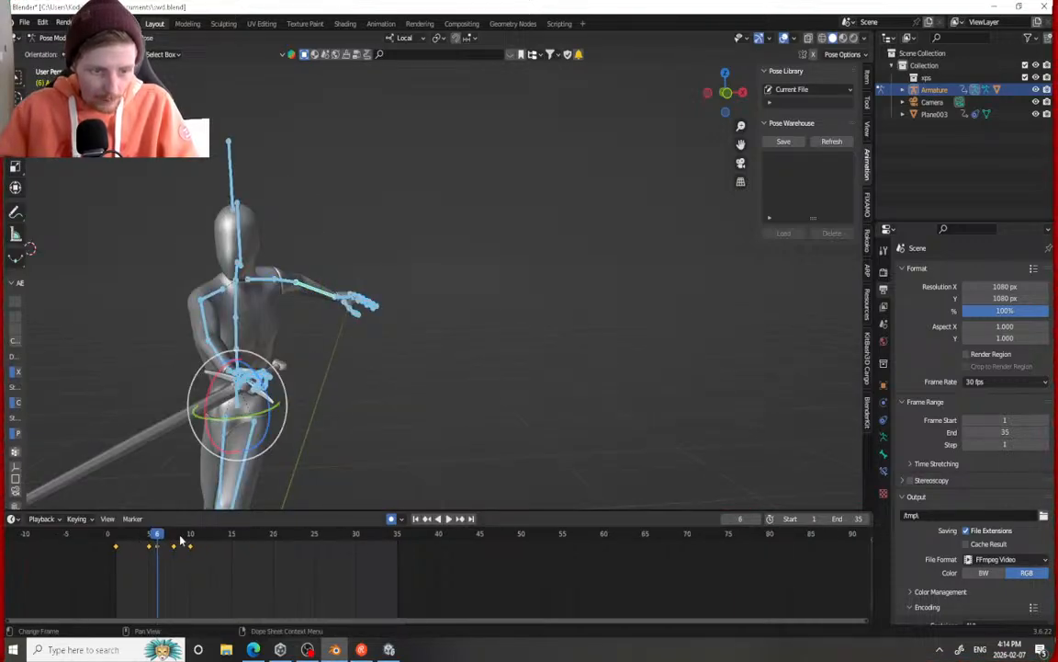
middle_drag(147, 542, 307, 548)
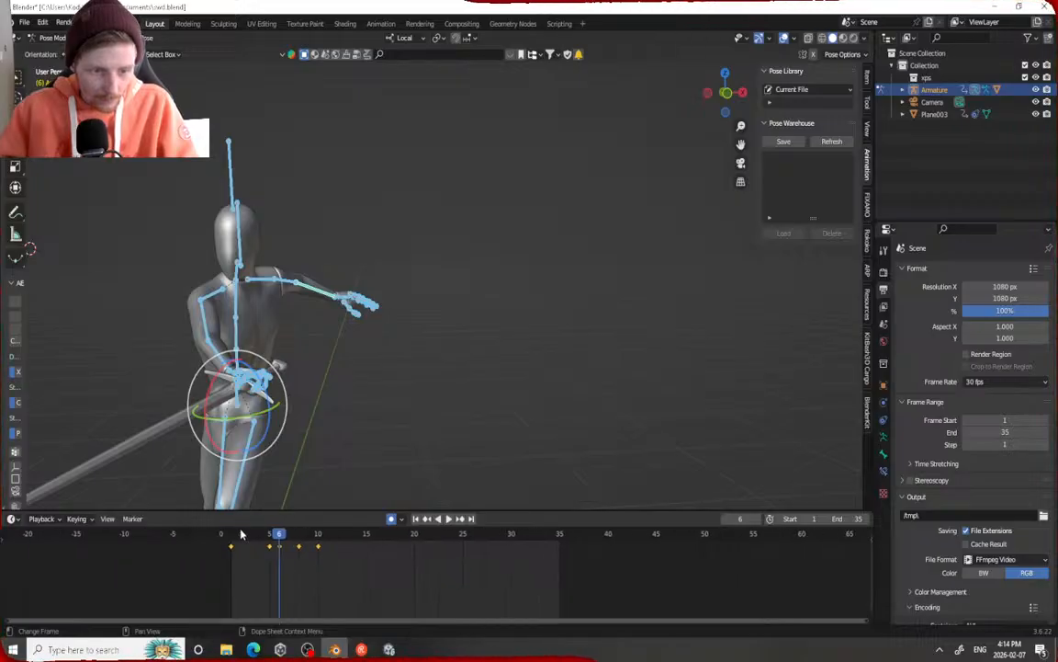
scroll(241, 534, up, 2)
click(213, 292)
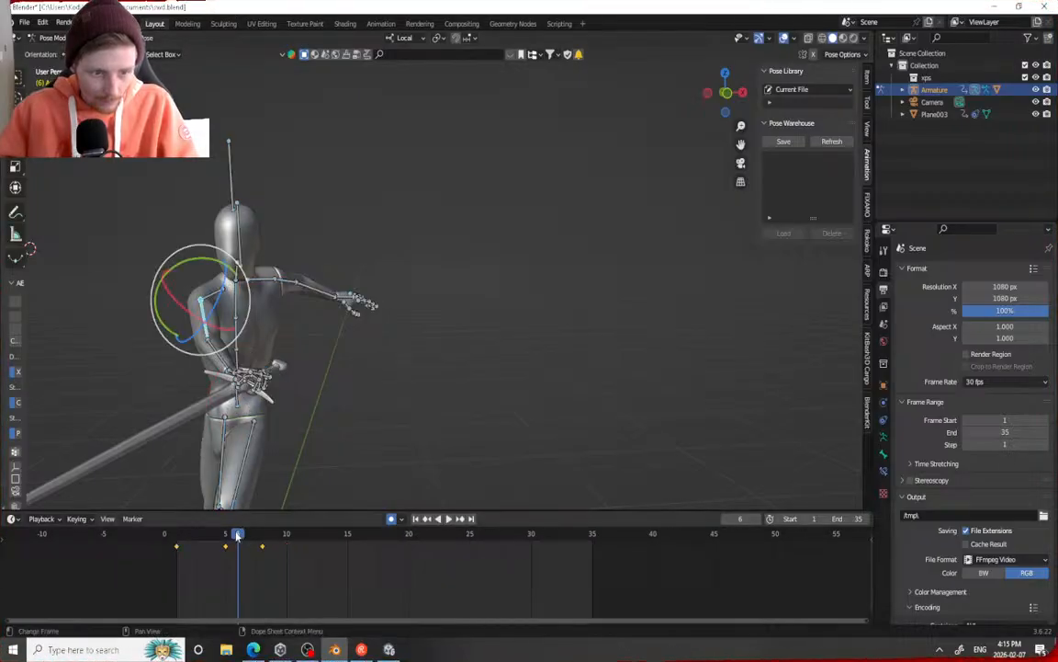
key(space)
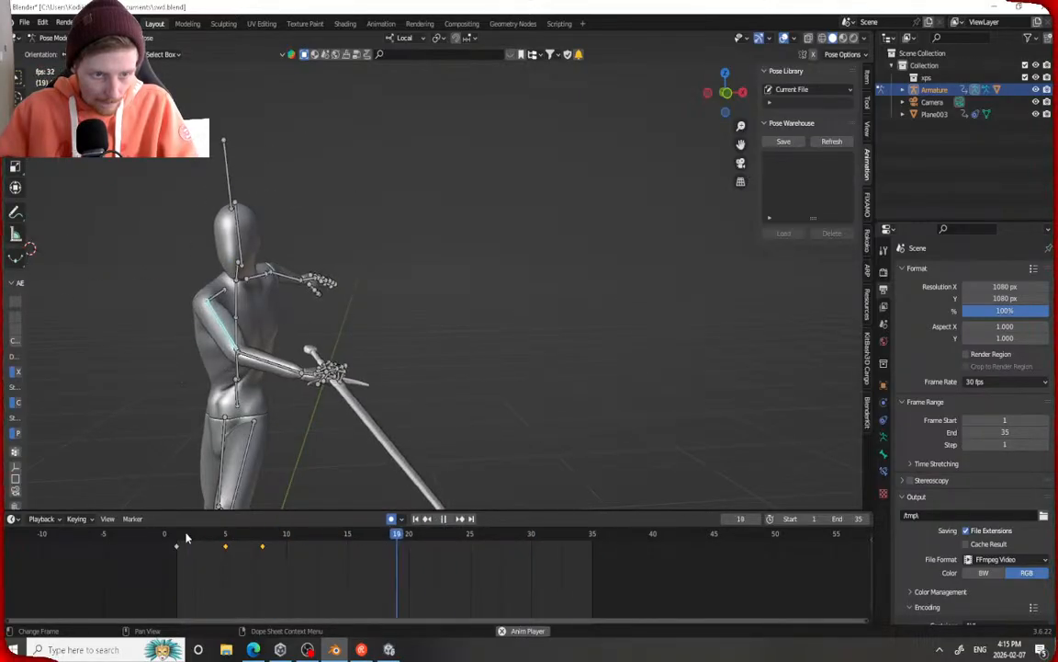
key(space)
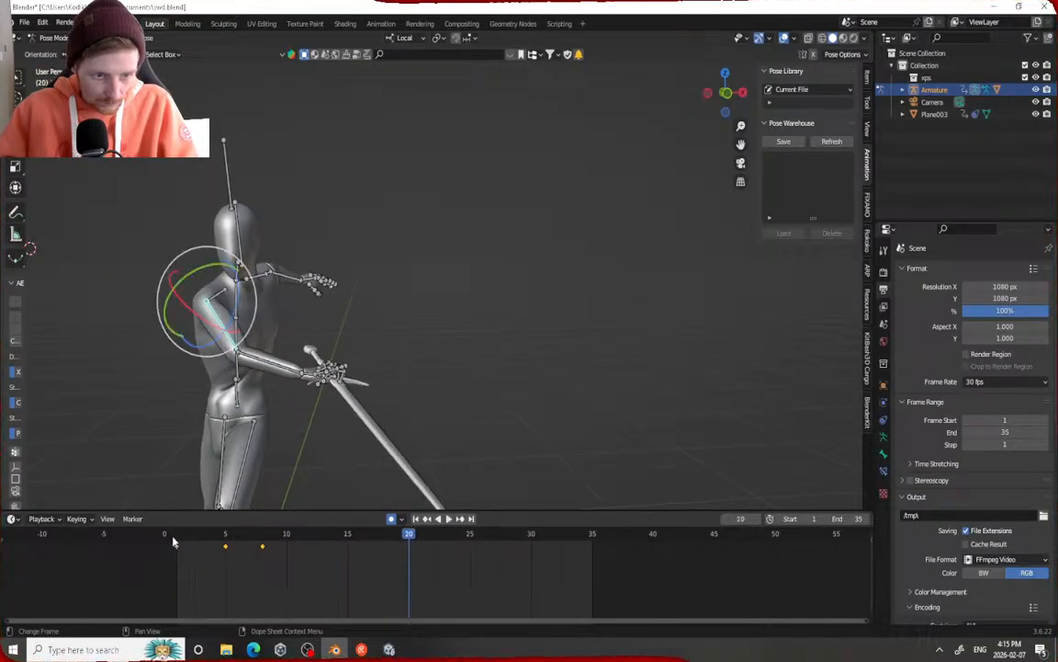
click(178, 542)
key(space)
key(space)
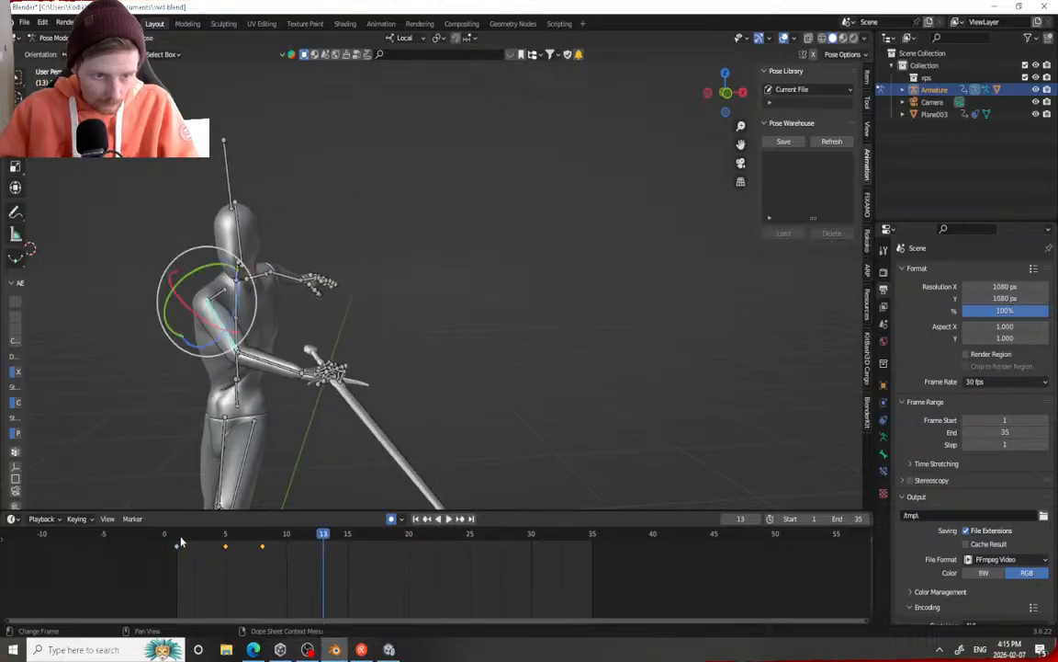
Rotate the hip bone slightly at frame 1 to adjust the wind-up pose
click(181, 541)
click(236, 415)
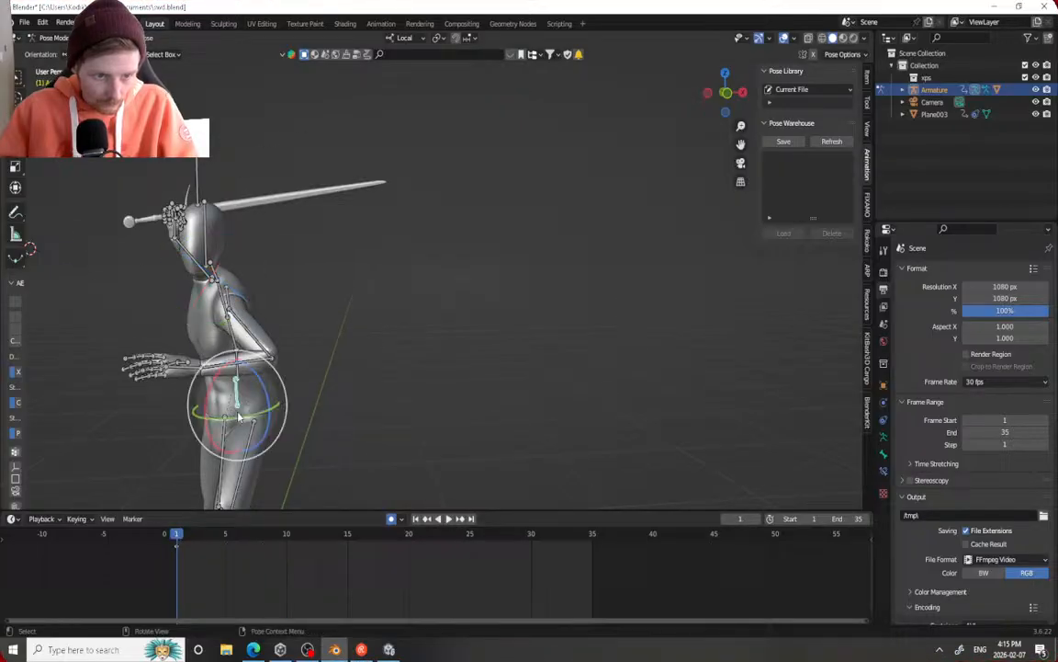
drag(240, 423, 224, 417)
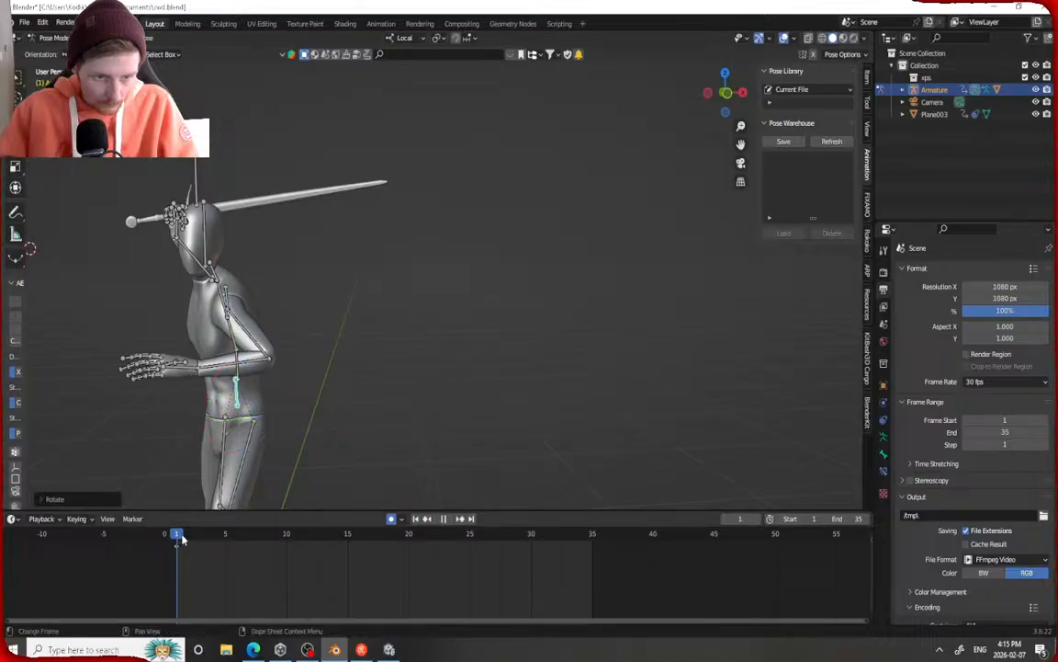
Rotate the hip bone at frame 10 and scrub back through the swing to check the motion
key(space)
key(space)
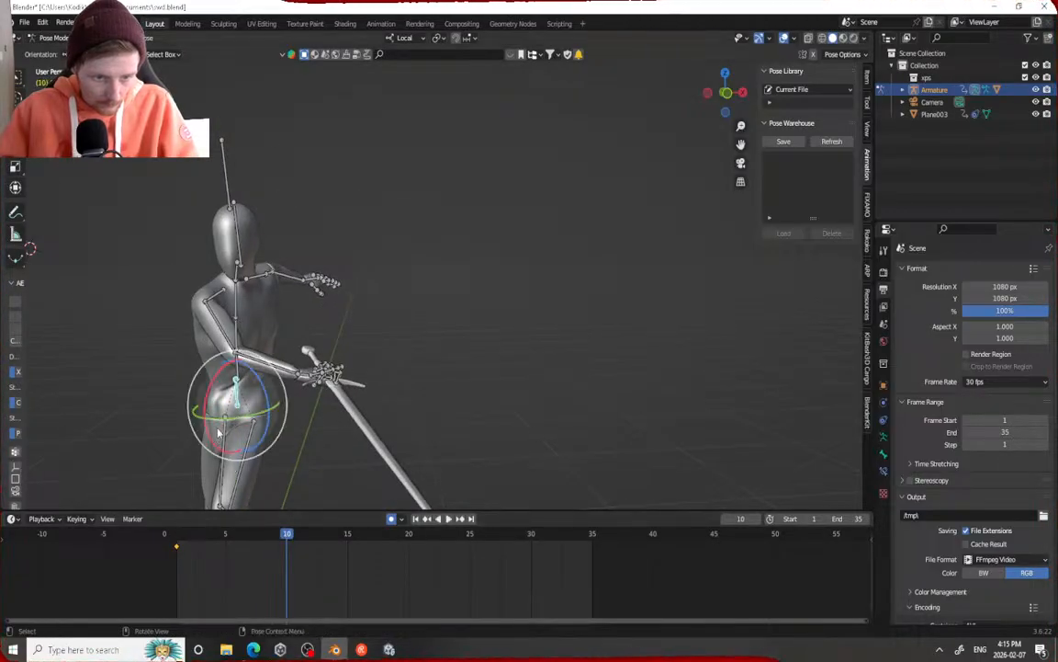
mouse_move(221, 425)
mouse_down()
mouse_move(212, 417)
mouse_move(221, 428)
mouse_up()
drag(292, 536, 251, 527)
Return to frame 1 and rotate the hip bone further while checking the legs from the side
shift+middle_drag(201, 407, 300, 262)
drag(251, 536, 178, 533)
key(r)
middle_drag(358, 418, 371, 418)
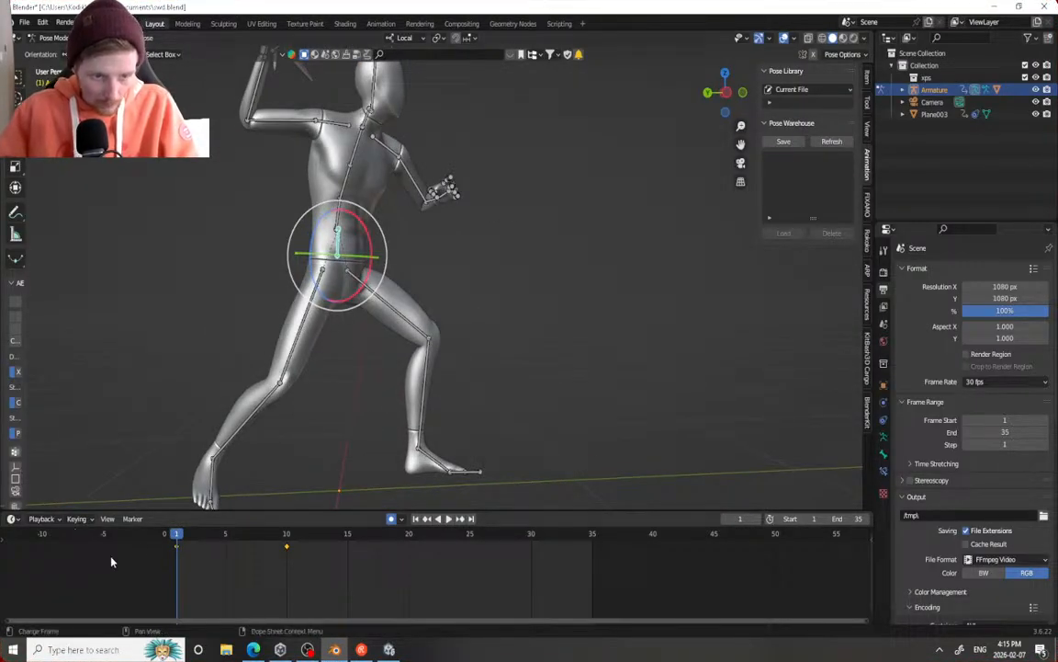
middle_drag(358, 450, 371, 406)
Rotate the front leg's shin and thigh and the rear foot at frame 1 to adjust the wind-up stance
click(425, 402)
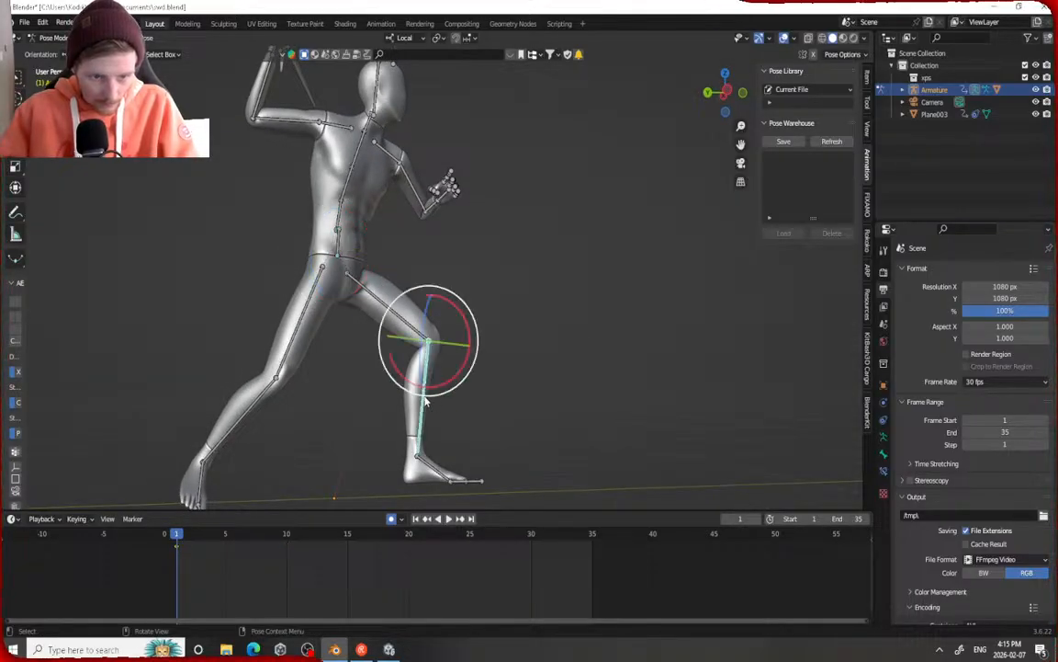
drag(430, 392, 458, 380)
click(369, 313)
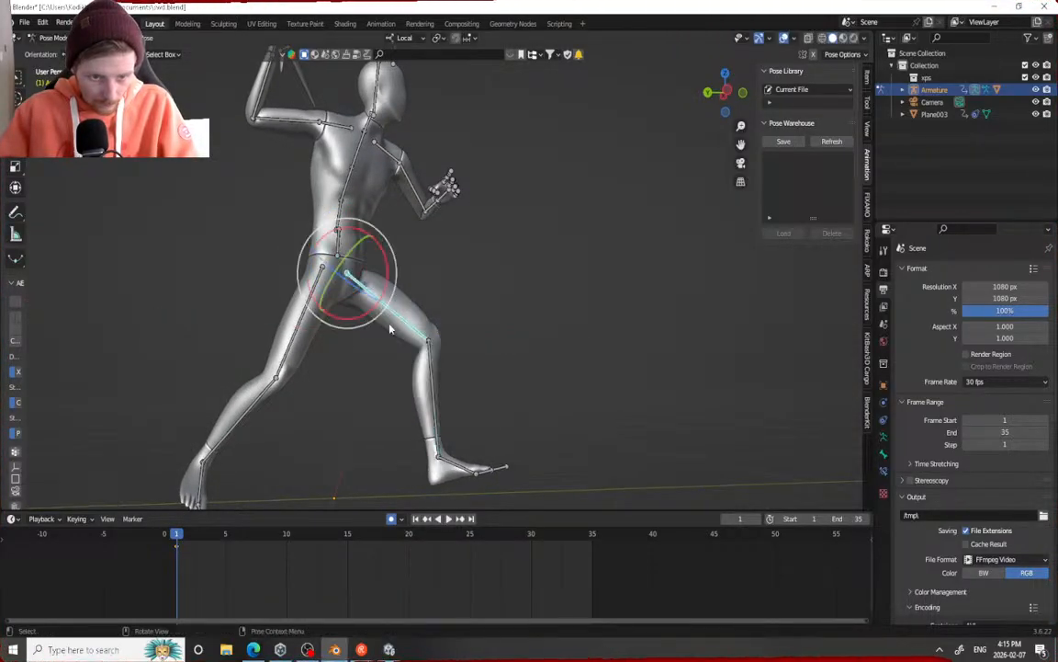
drag(370, 321, 256, 415)
click(201, 485)
drag(209, 495, 184, 484)
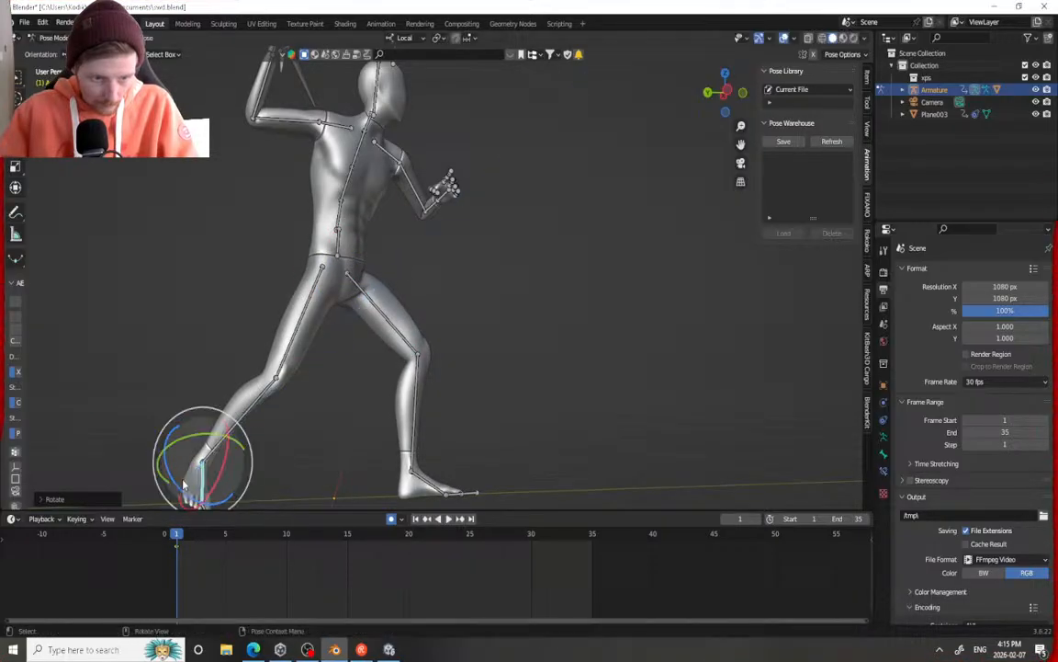
Advance the swing to frame 8 and rotate the front leg's shin and thigh there
key(space)
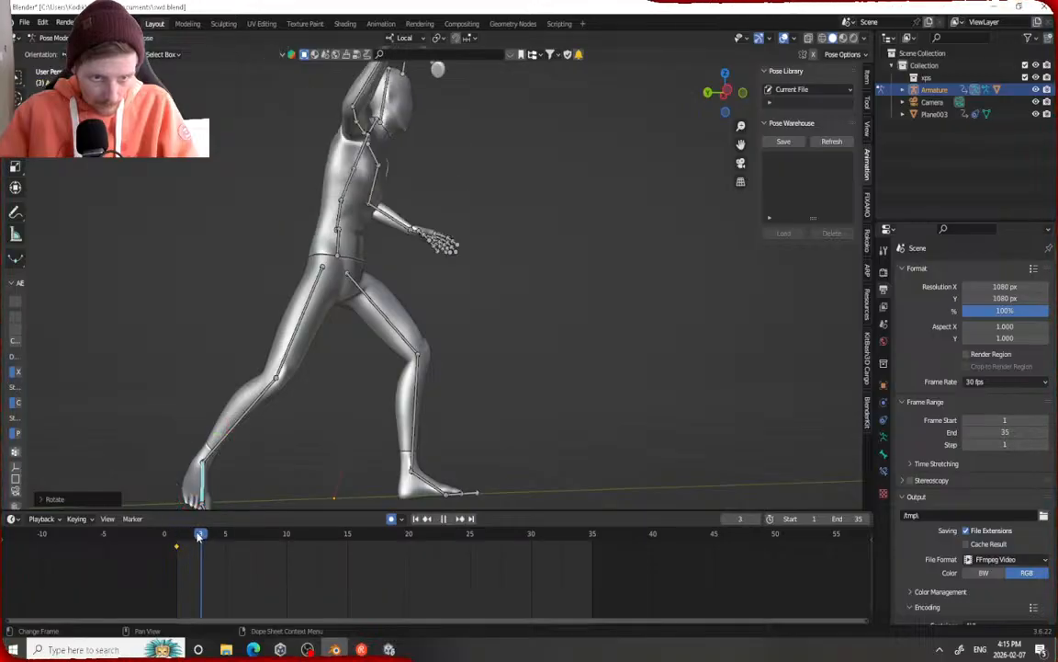
drag(223, 540, 256, 549)
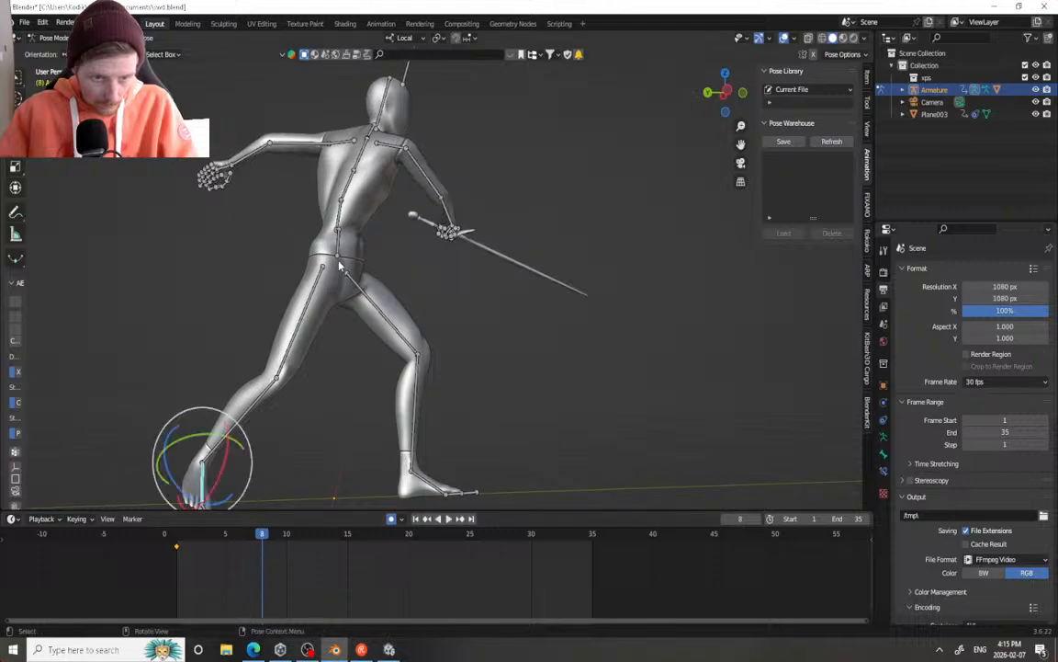
click(412, 428)
drag(405, 400, 387, 386)
click(395, 332)
drag(363, 321, 368, 313)
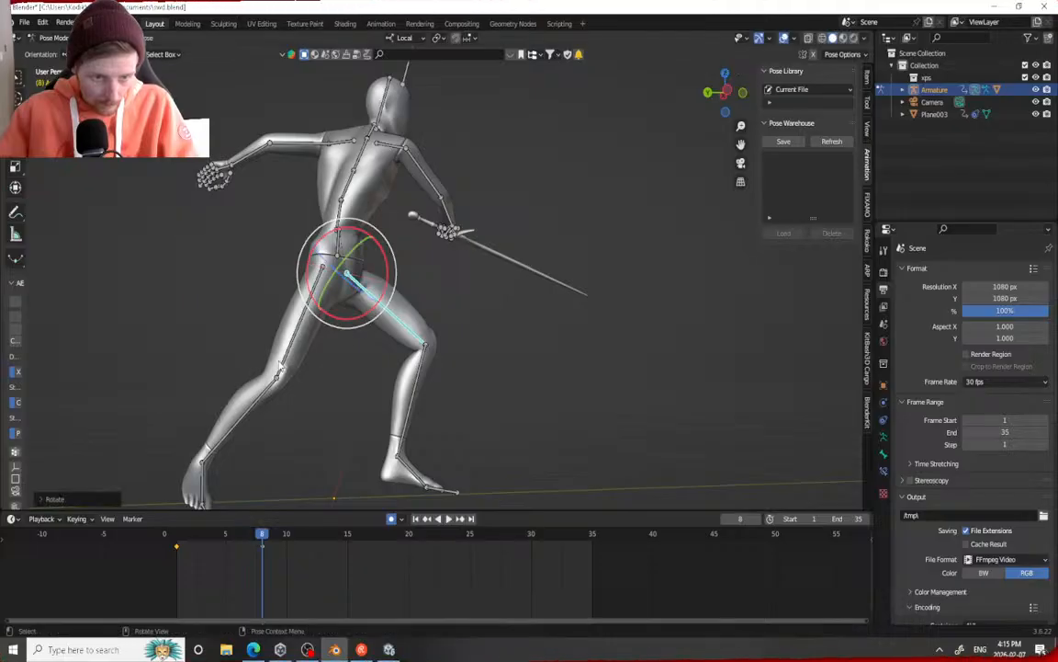
Rotate the rear leg's shin and thigh at frame 8 to bend the knee and reposition the leg
click(271, 397)
drag(286, 407, 287, 394)
click(313, 294)
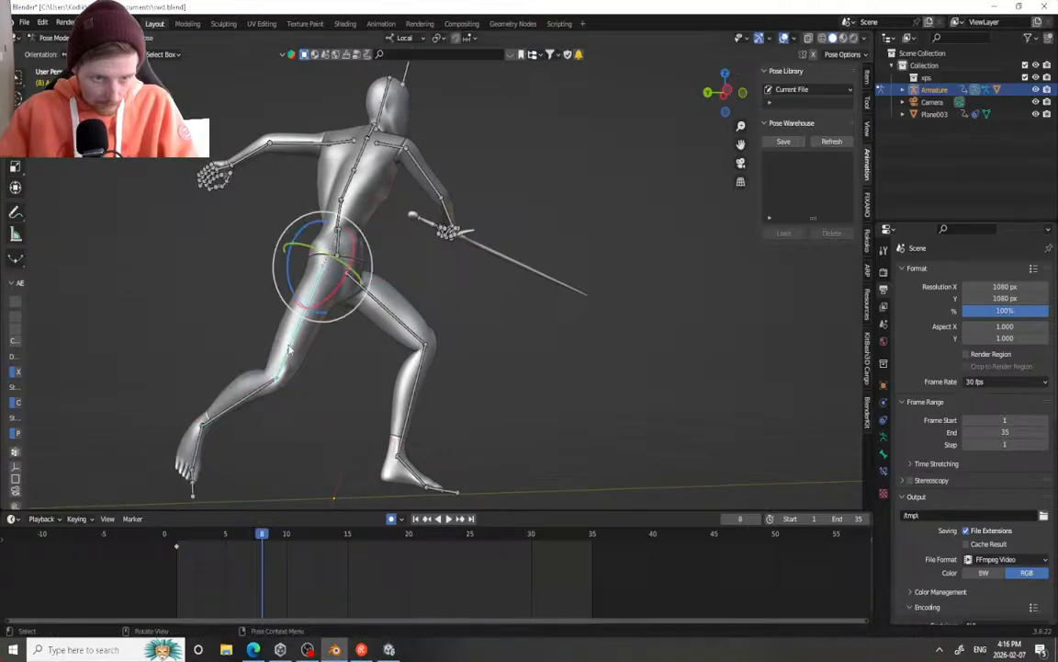
drag(320, 304, 369, 309)
click(382, 308)
Lower the hip bone at frame 8 and delete its keyframe at frame 10
click(340, 244)
click(15, 124)
drag(340, 208, 337, 372)
mouse_move(262, 544)
mouse_down()
mouse_move(158, 515)
mouse_move(245, 525)
mouse_move(175, 527)
mouse_move(262, 535)
mouse_move(177, 540)
mouse_move(277, 542)
mouse_move(197, 547)
mouse_move(264, 553)
mouse_up()
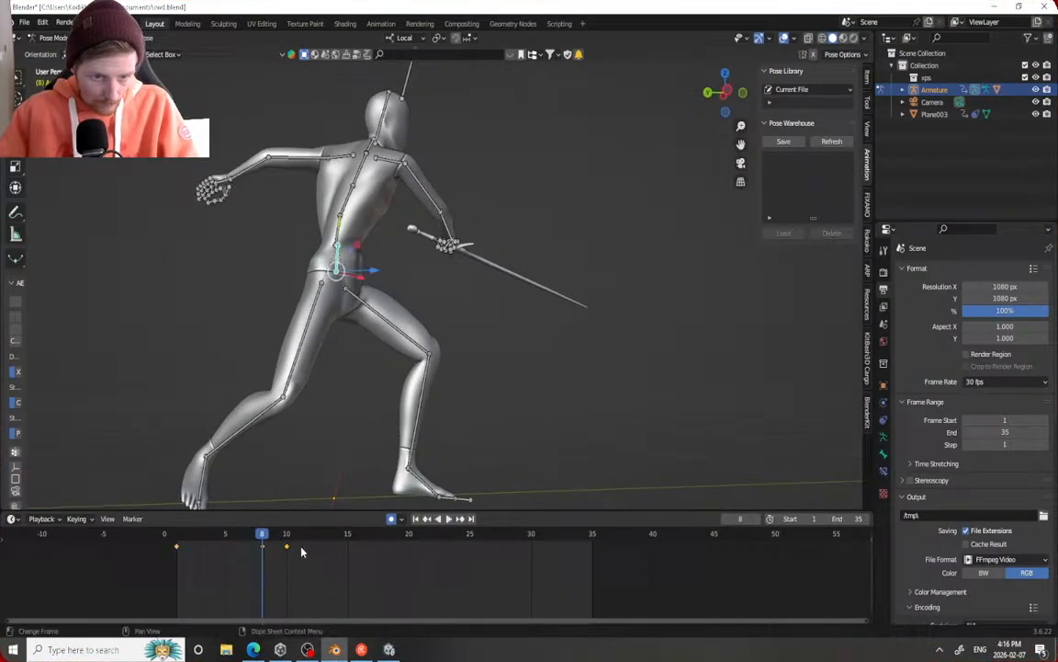
Replay the swing and rotate the chest bone freely at frame 1
click(176, 536)
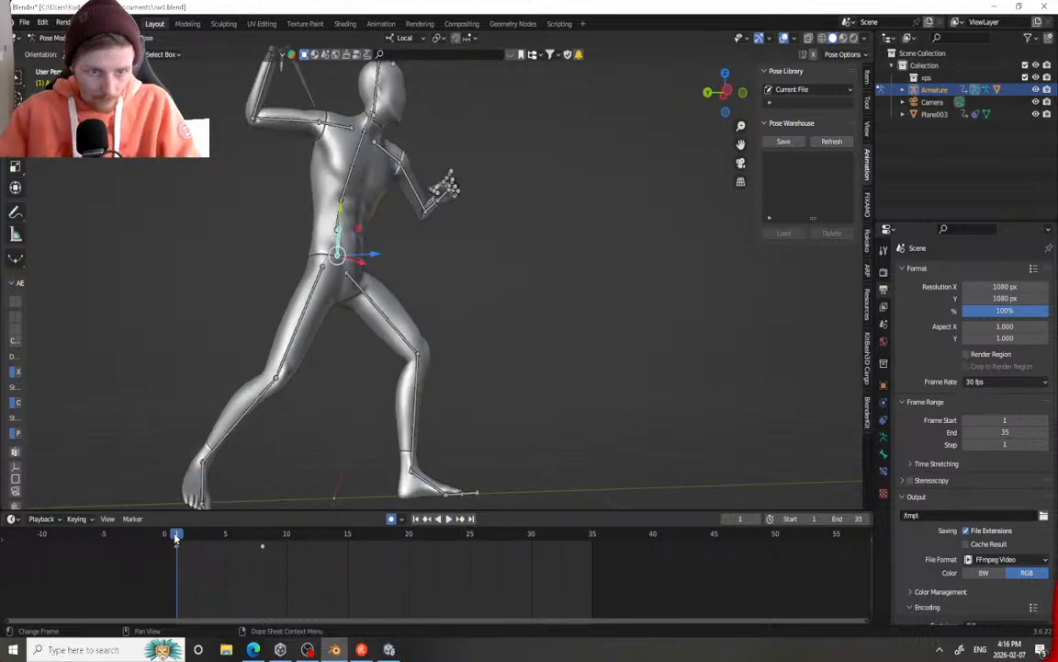
key(space)
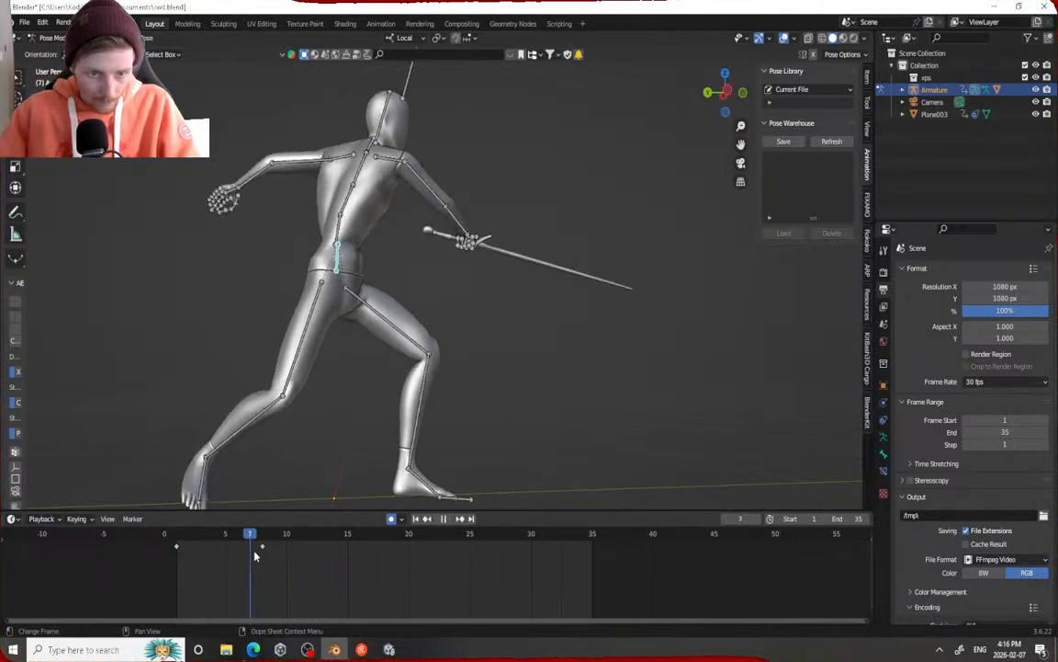
drag(259, 550, 197, 549)
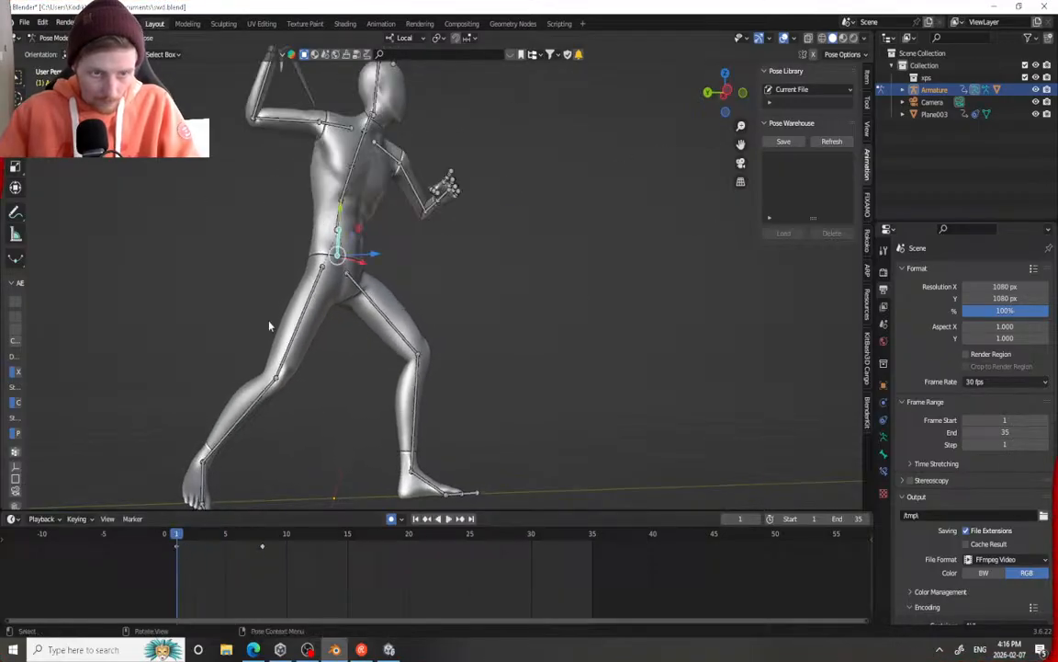
key(r)
key(r)
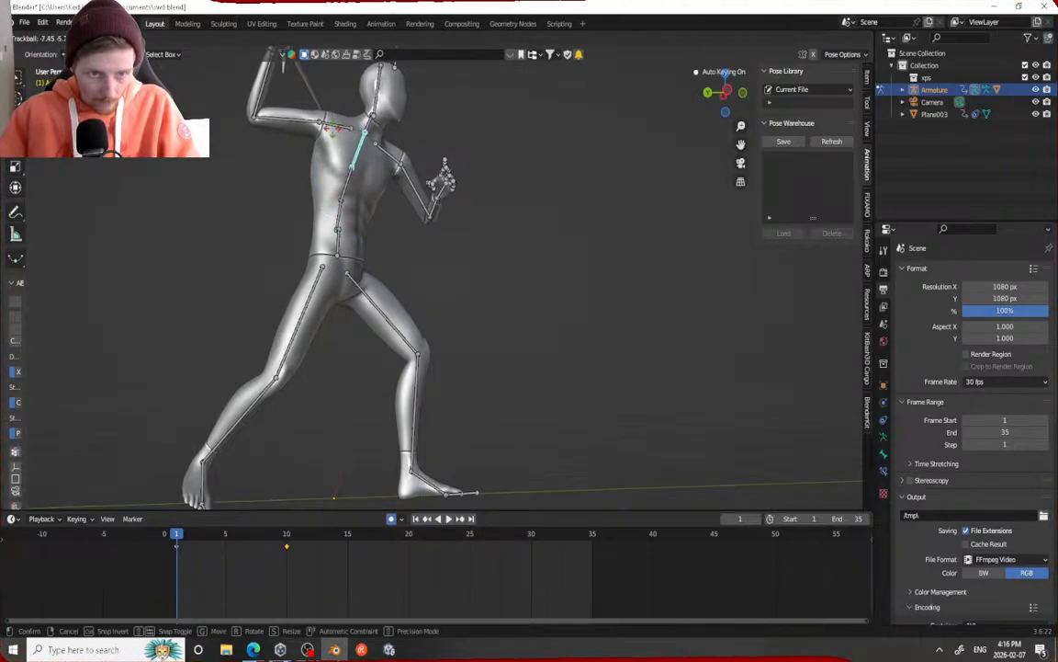
click(333, 136)
Rotate the chest bone about its local Y axis at frame 6 and replay the swing from the front
drag(172, 535, 236, 539)
key(r)
key(y)
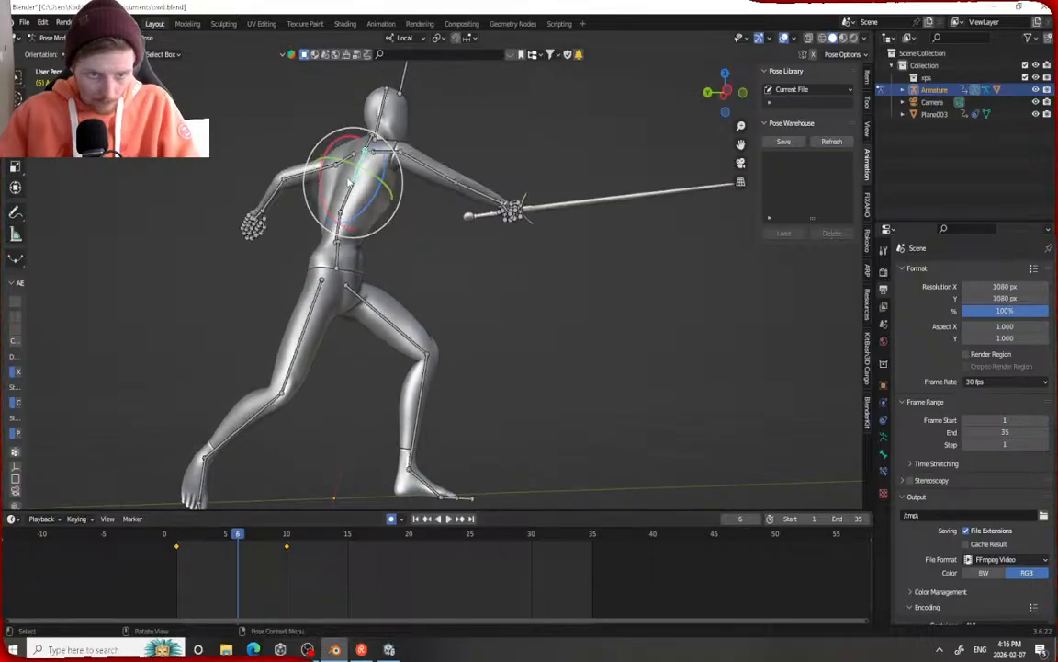
click(361, 161)
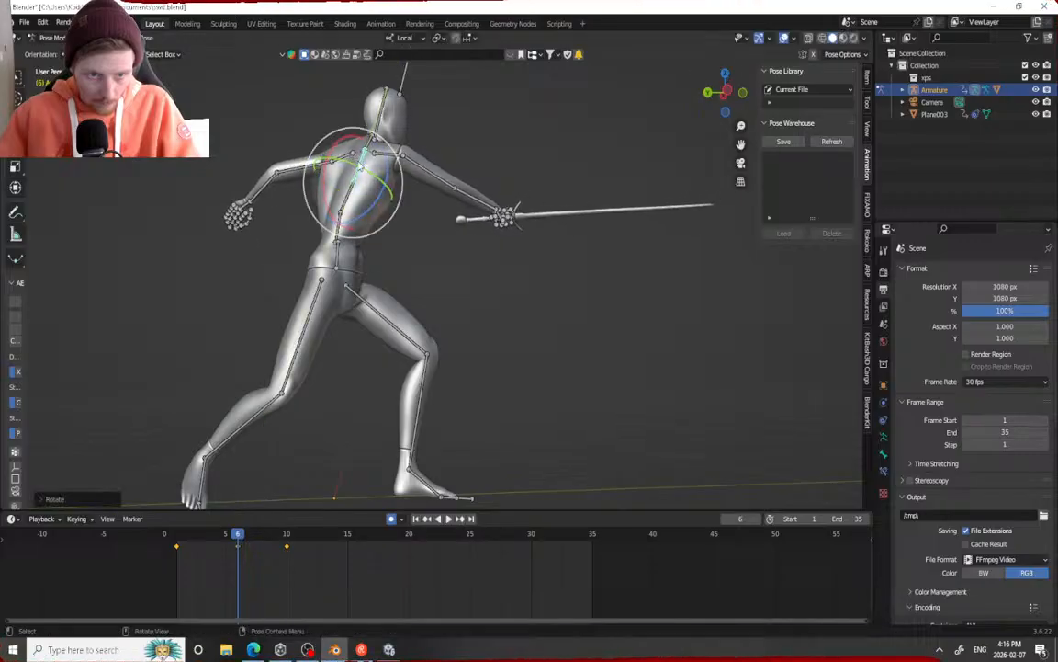
drag(236, 534, 146, 484)
middle_drag(432, 257, 368, 245)
key(space)
key(space)
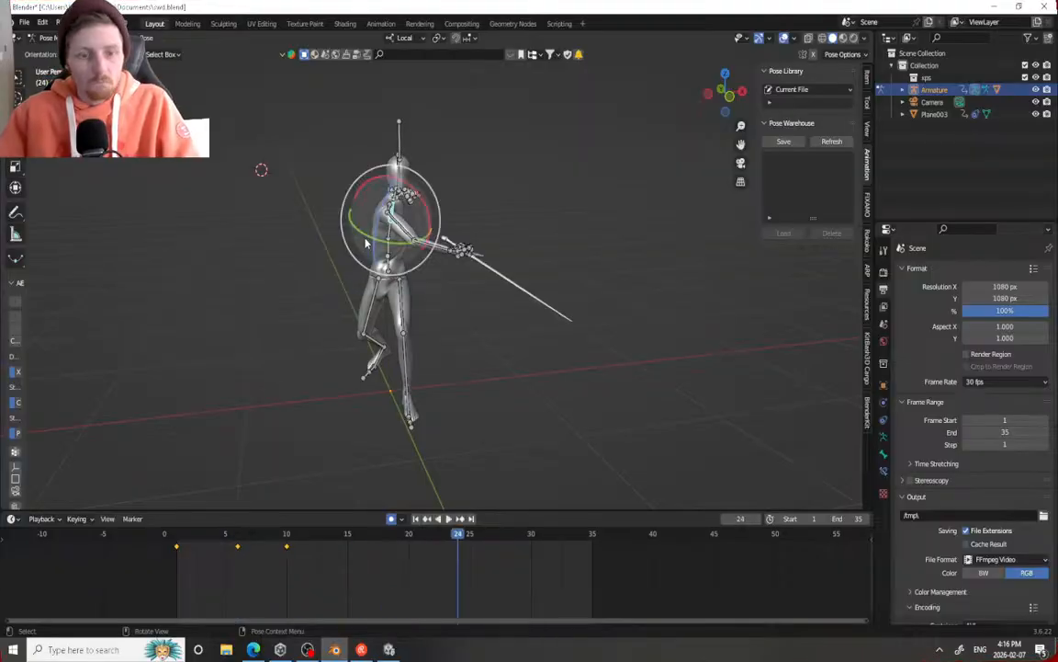
Rotate the sword arm's forearm bone at frame 4 to adjust the arm's path through the swing
drag(189, 534, 228, 532)
scroll(195, 537, up, 7)
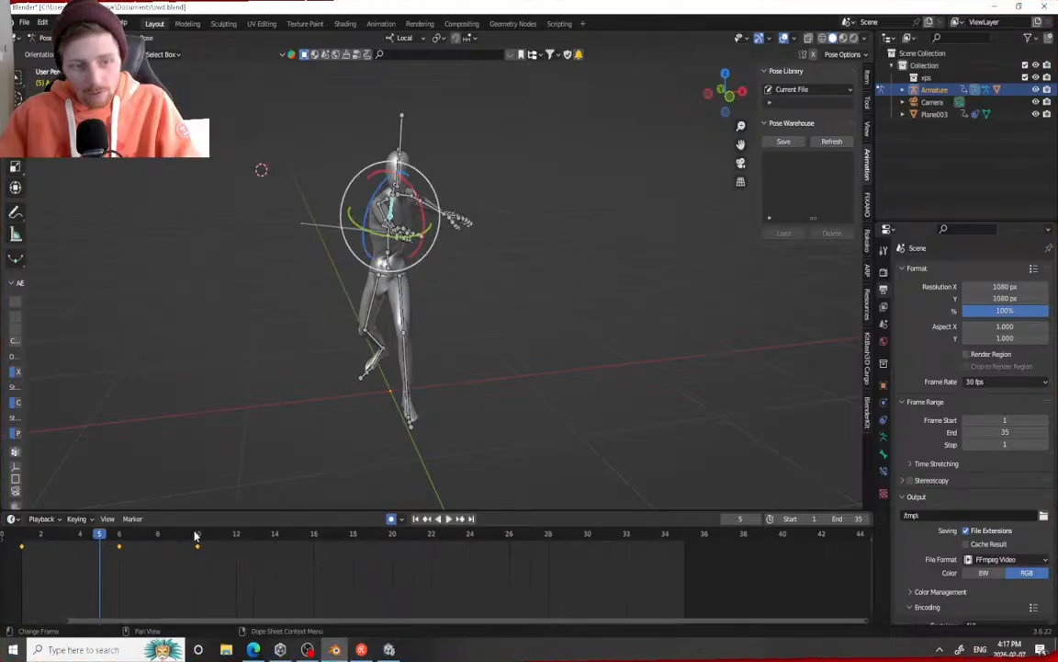
middle_drag(217, 535, 453, 574)
mouse_move(375, 539)
mouse_down()
mouse_move(427, 537)
mouse_move(362, 536)
mouse_up()
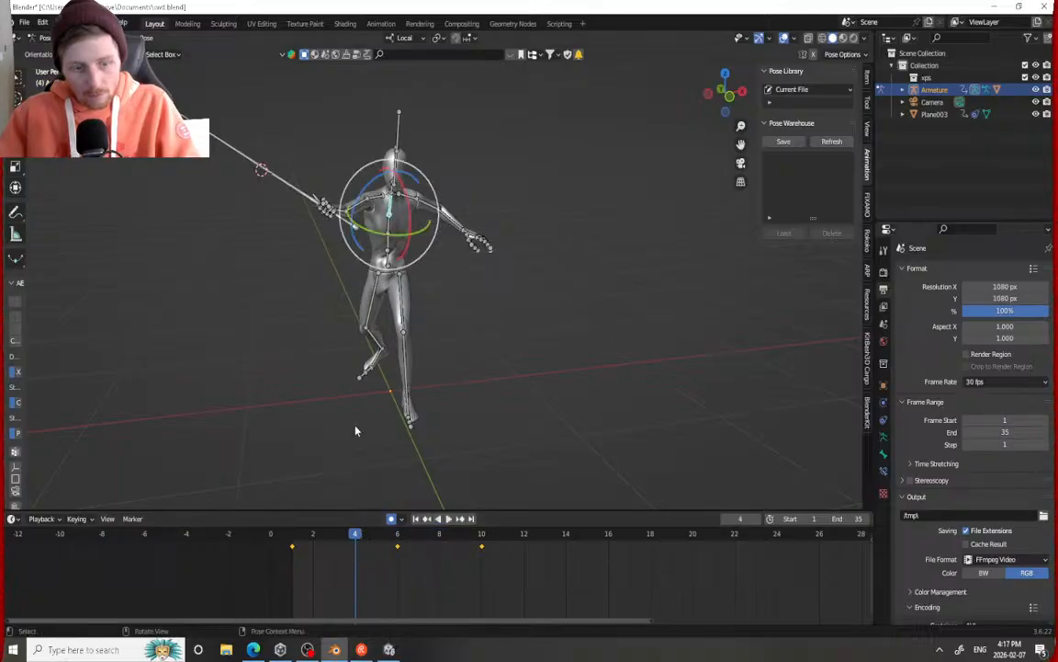
shift+middle_drag(361, 277, 394, 391)
scroll(373, 395, up, 3)
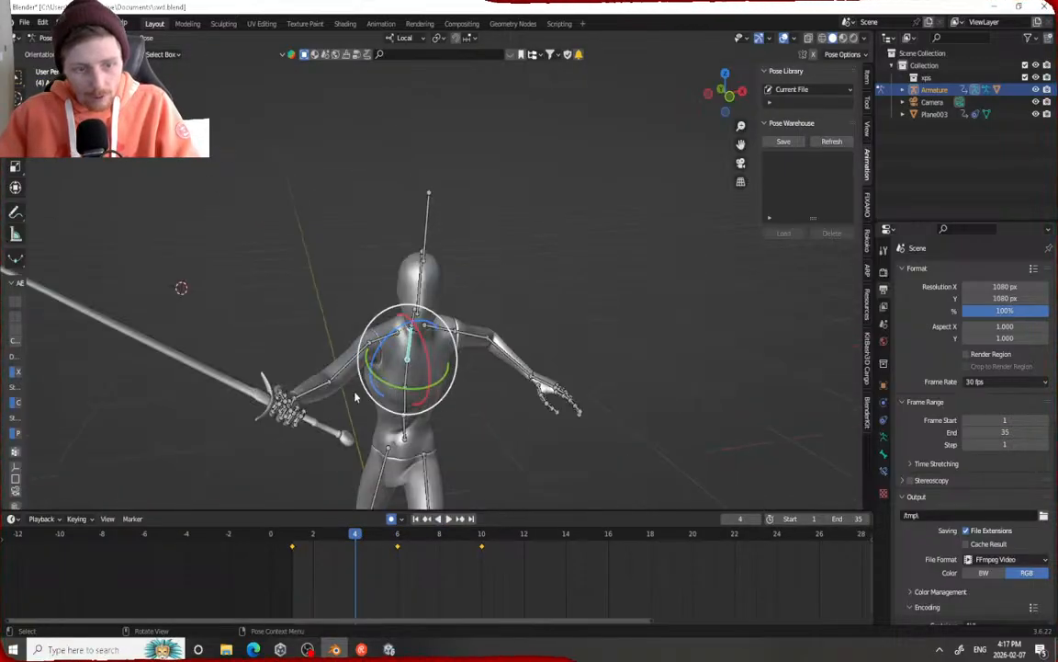
click(326, 389)
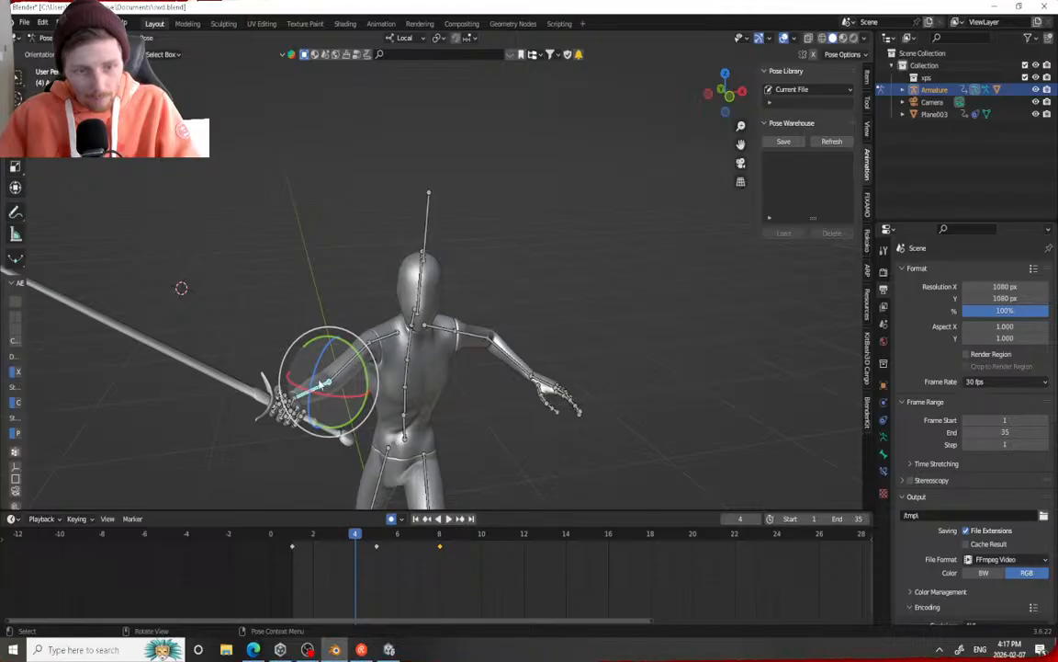
drag(314, 374, 356, 363)
right_click(312, 379)
right_click(325, 396)
scroll(351, 382, down, 2)
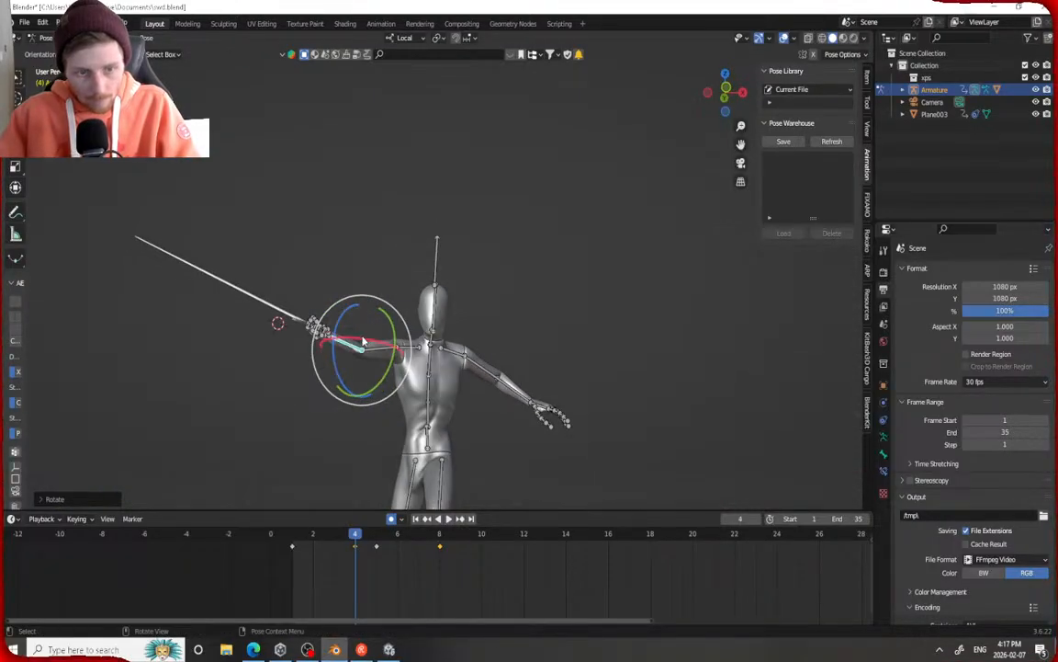
Replay the swing and examine the sword arm and the body pose from the front and the side
key(space)
key(space)
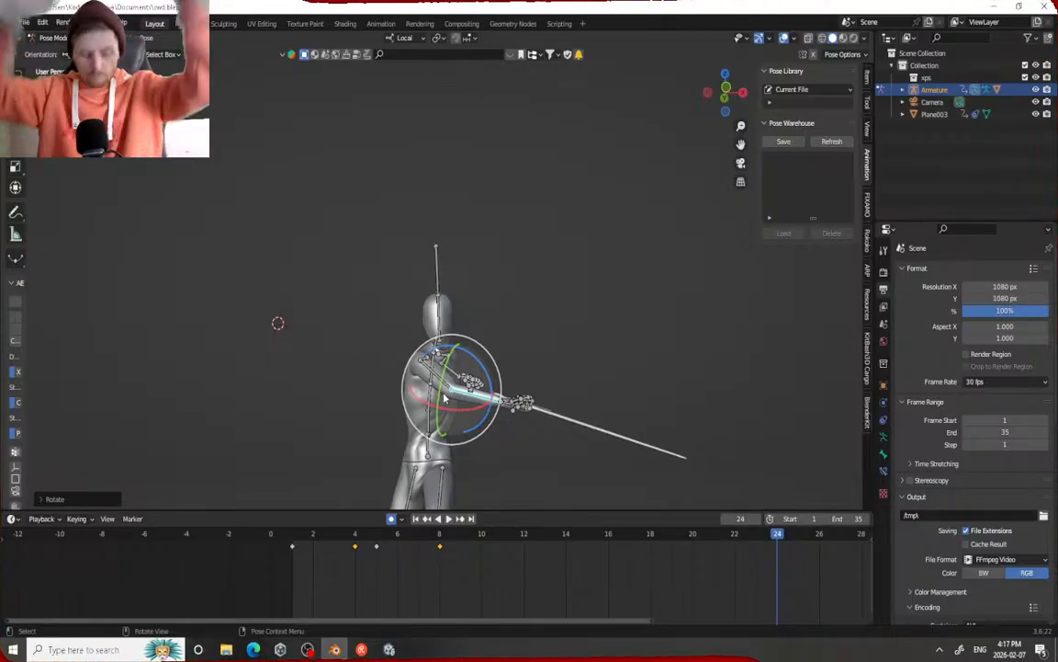
mouse_move(297, 535)
mouse_down()
mouse_move(477, 553)
mouse_move(309, 541)
mouse_move(501, 574)
mouse_move(331, 552)
mouse_move(435, 560)
mouse_move(475, 580)
mouse_move(471, 595)
mouse_move(480, 593)
mouse_move(437, 576)
mouse_move(427, 583)
mouse_move(579, 579)
mouse_move(303, 552)
mouse_up()
key(space)
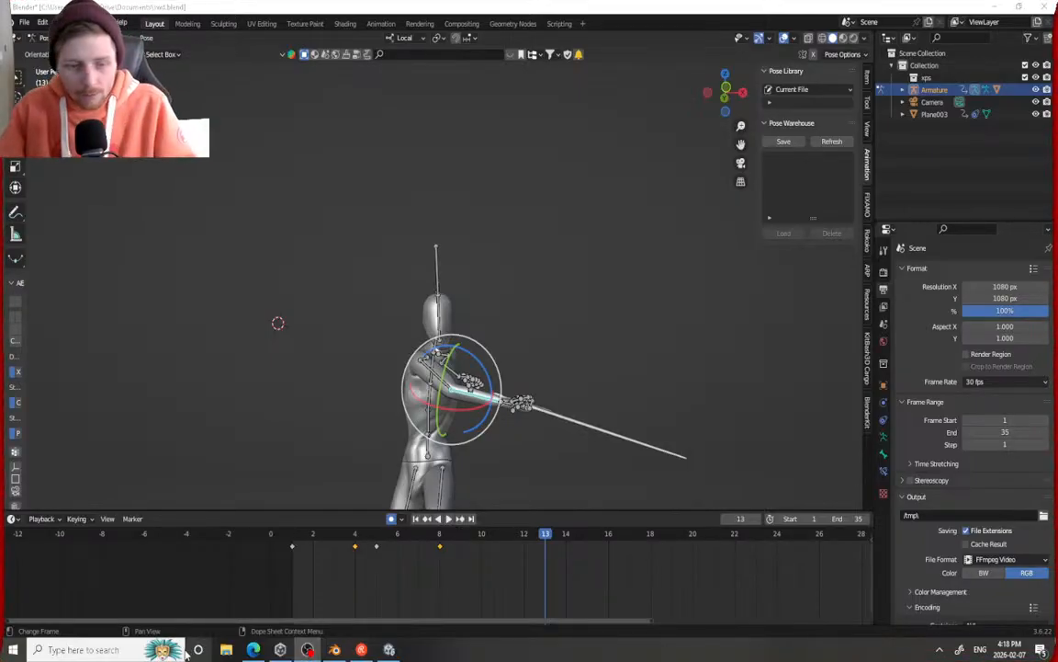
drag(293, 538, 461, 543)
key(r)
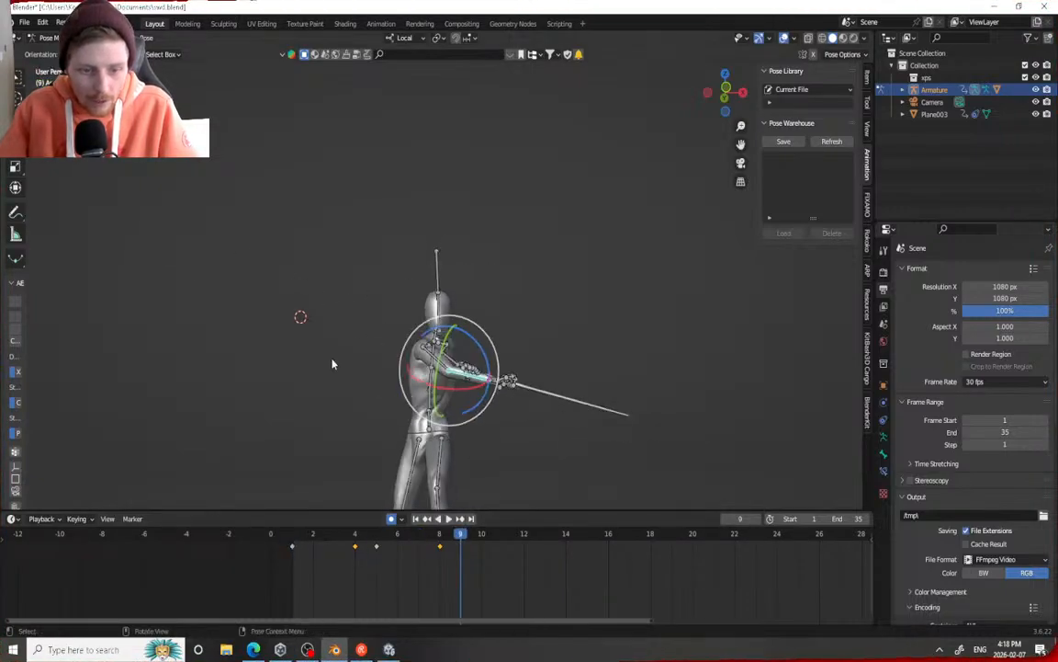
middle_drag(409, 378, 456, 378)
shift+middle_drag(381, 462, 448, 335)
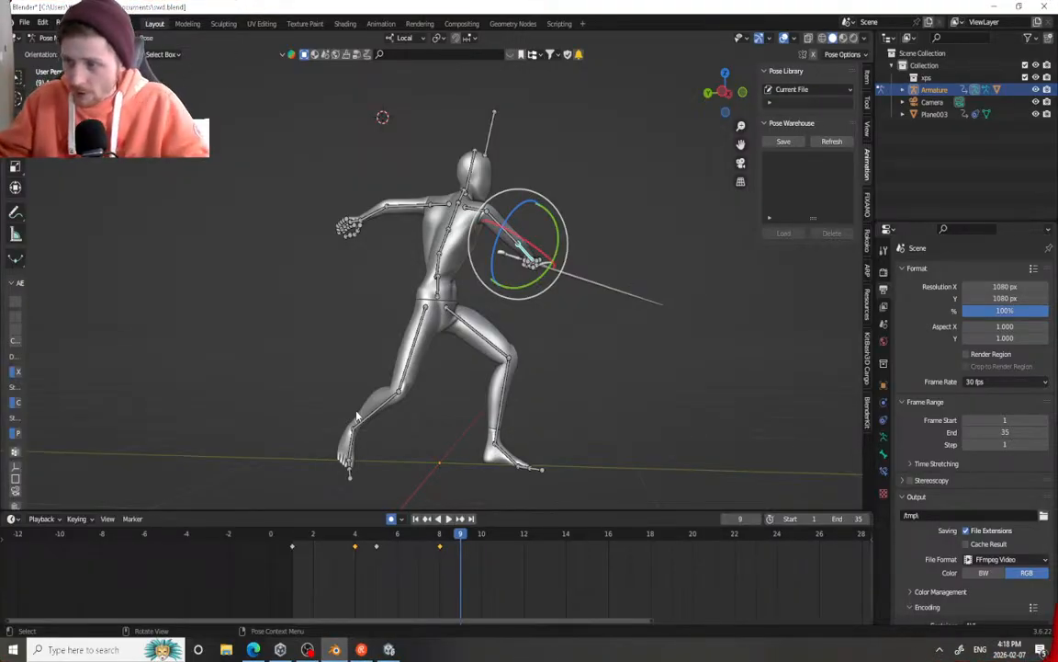
key(space)
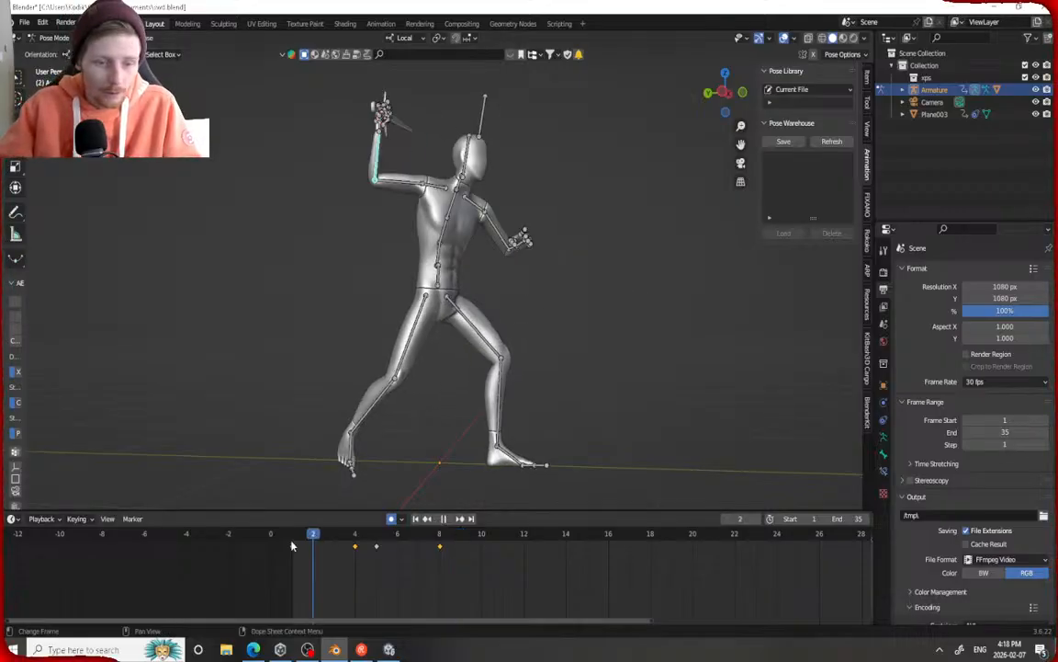
key(space)
Rotate the sword arm's forearm at frame 8 to raise the sword, and replay the swing from several angles
middle_drag(567, 329, 432, 372)
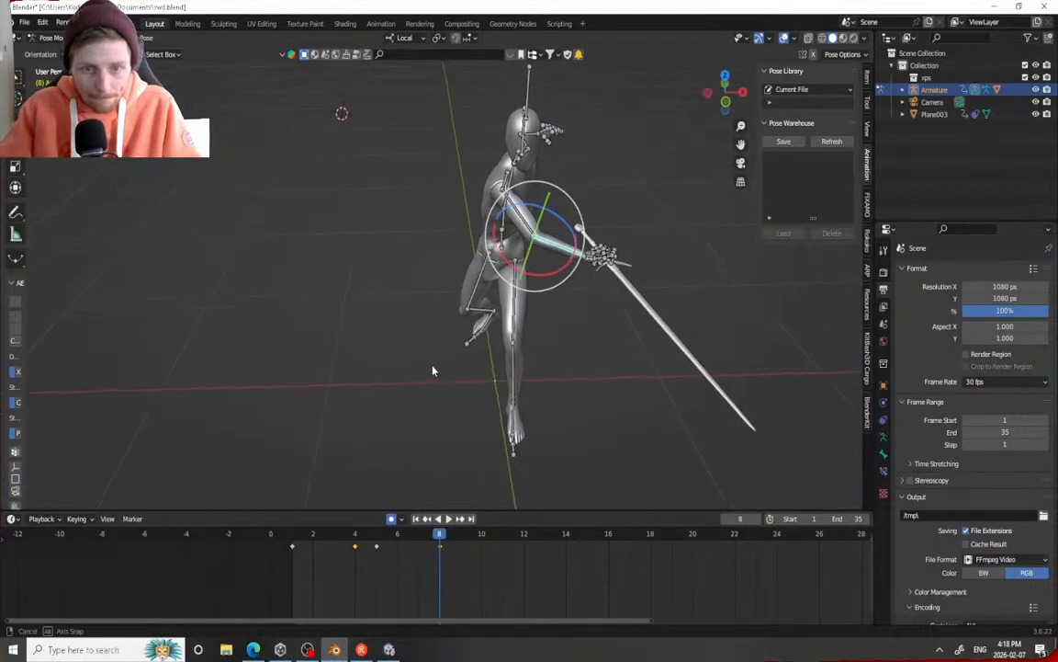
key(r)
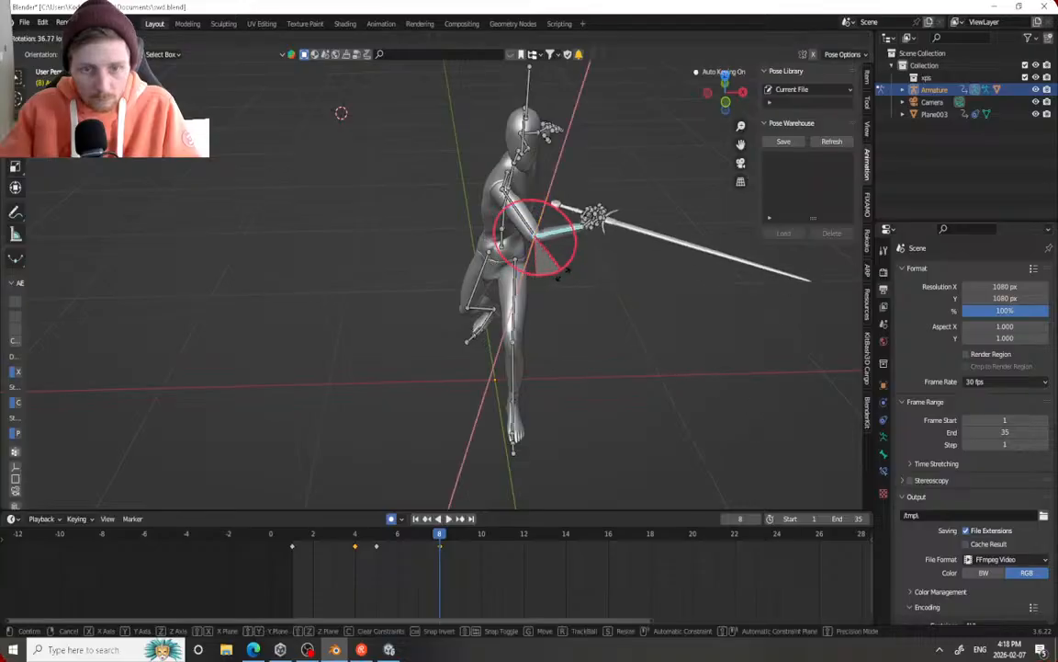
click(558, 278)
middle_drag(558, 279, 621, 281)
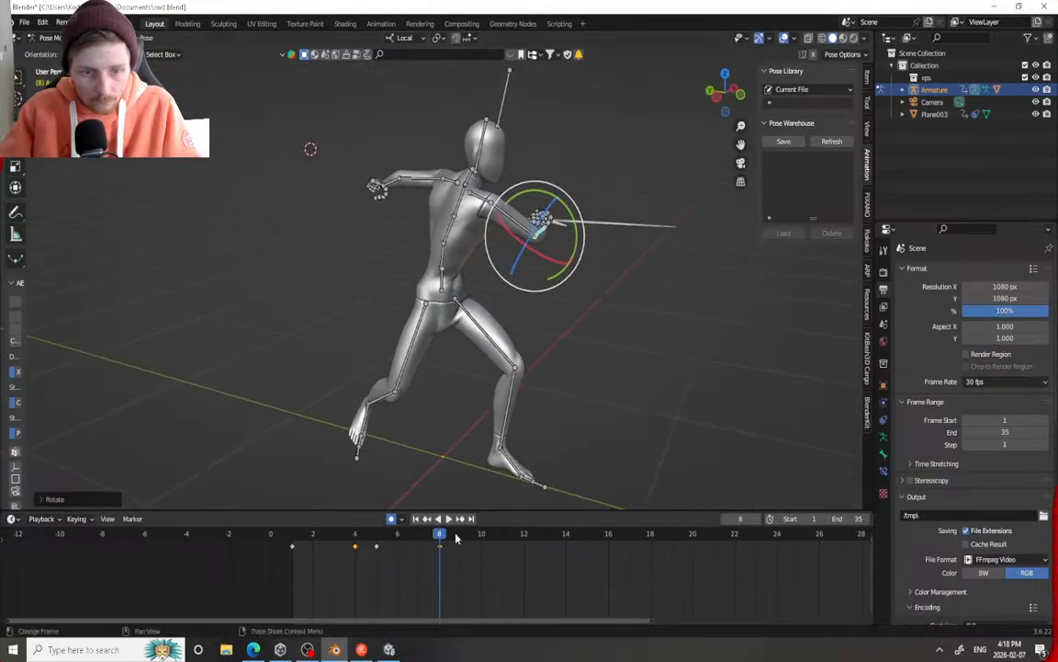
drag(442, 535, 341, 528)
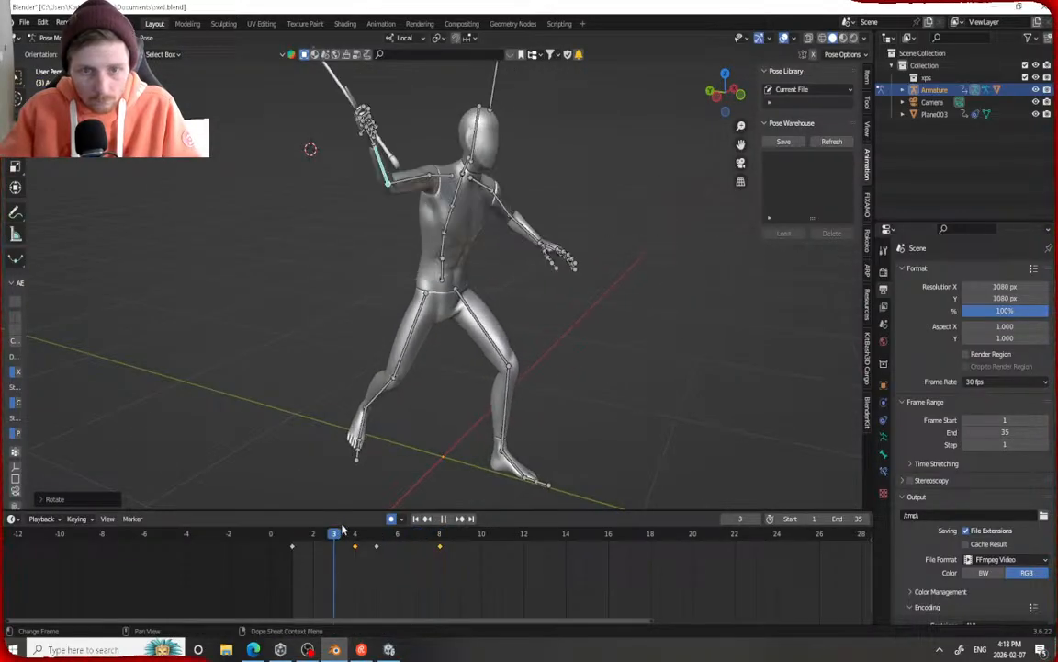
key(space)
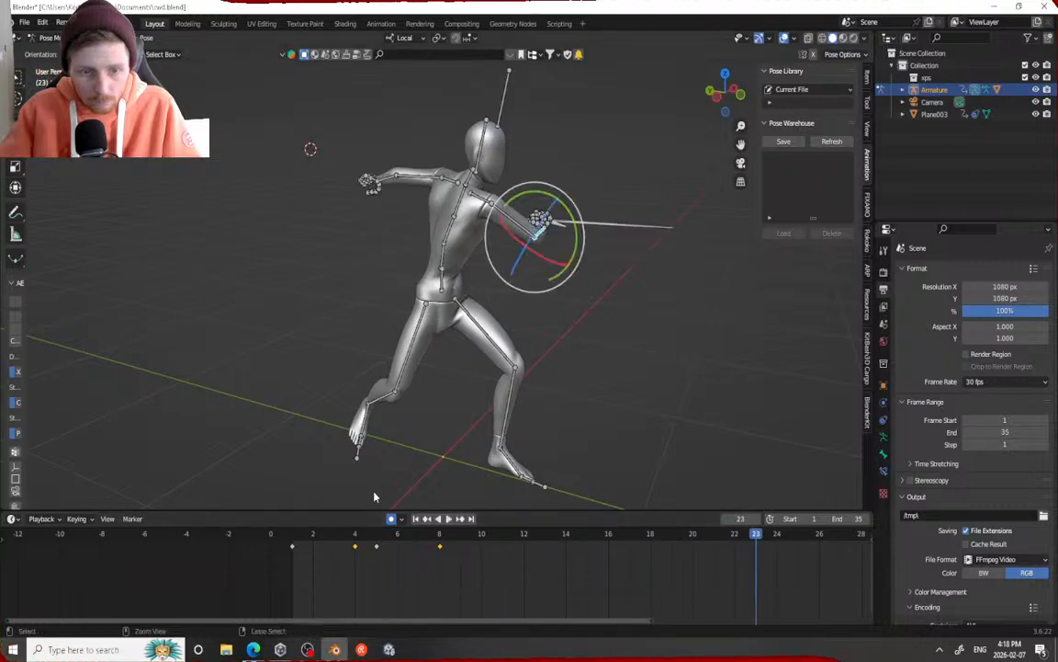
middle_drag(522, 266, 676, 267)
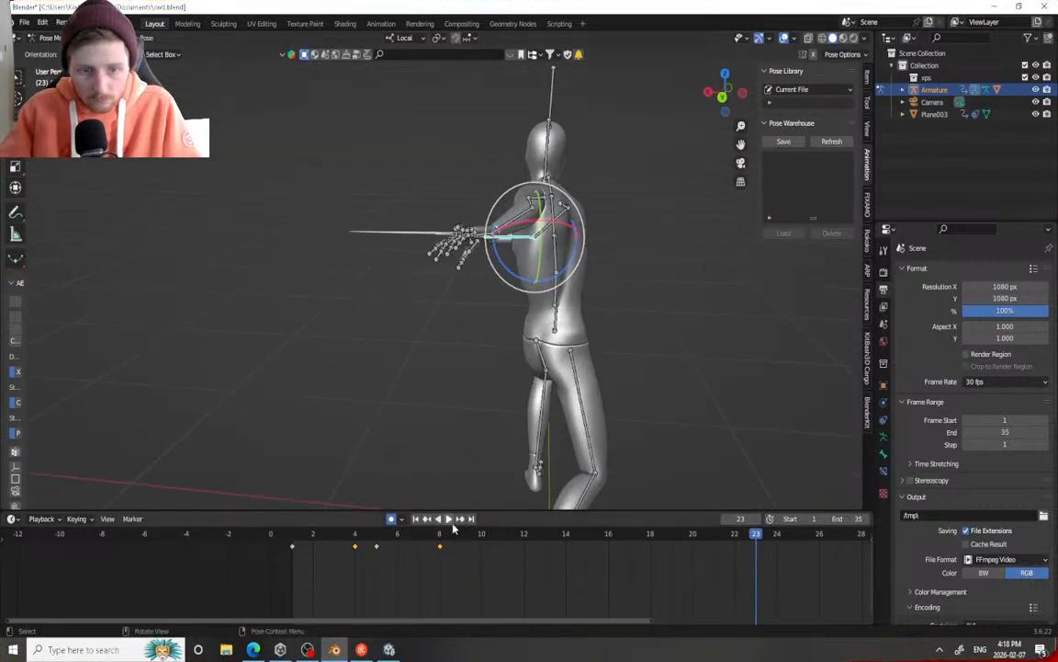
key(space)
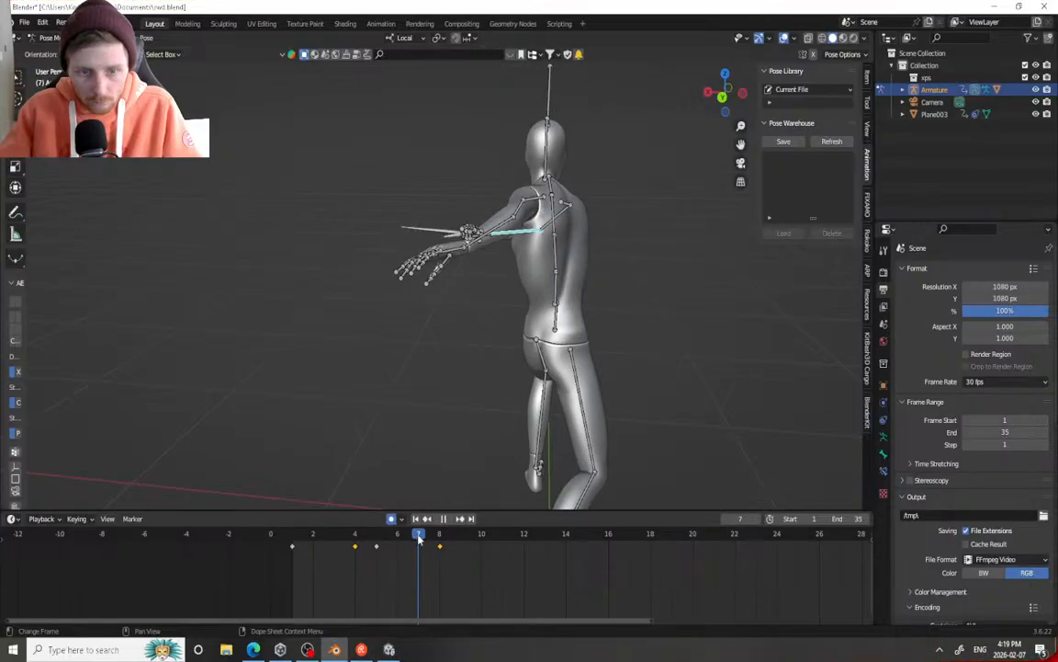
key(space)
Readjust the sword forearm's rotation at frame 8 from the front and scrub back to frame 6
middle_drag(355, 267, 515, 235)
drag(519, 233, 533, 241)
middle_drag(533, 241, 647, 233)
drag(500, 225, 507, 213)
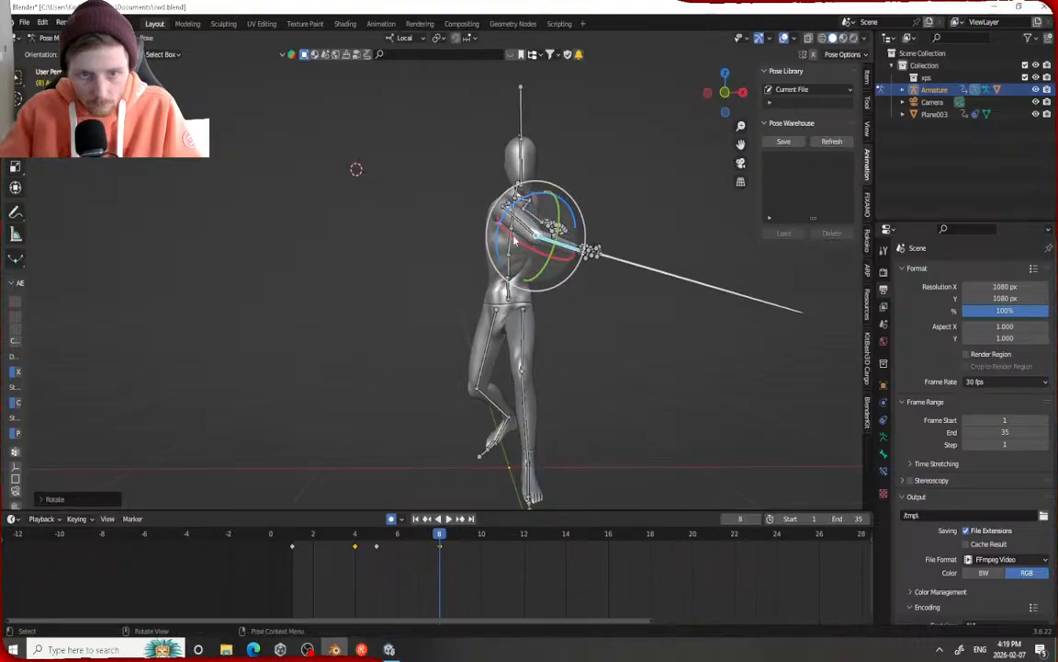
click(426, 538)
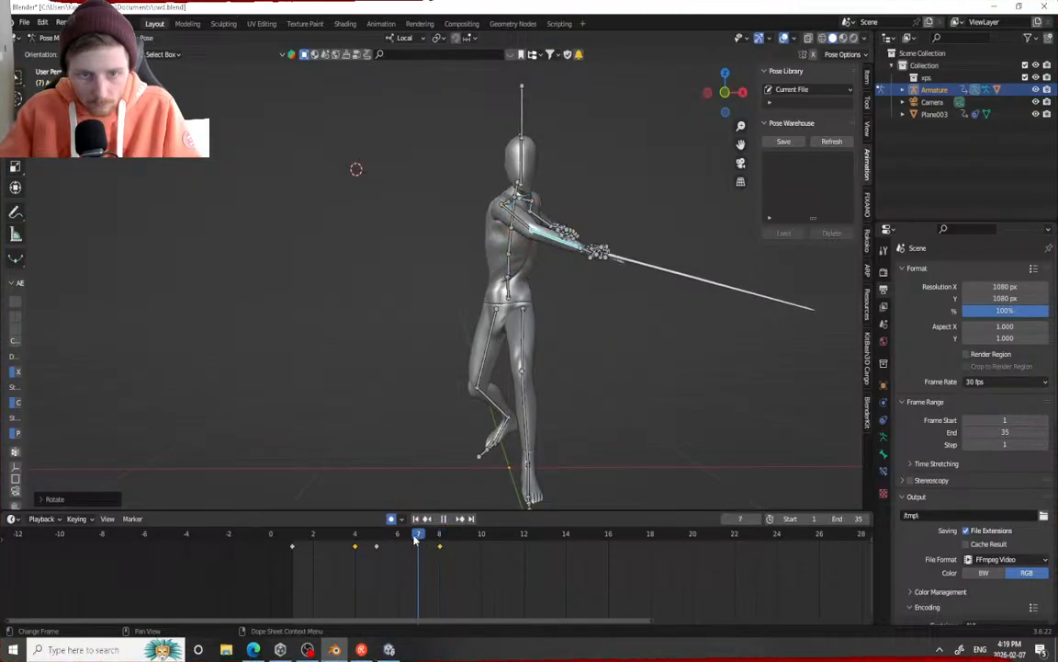
drag(413, 540, 406, 538)
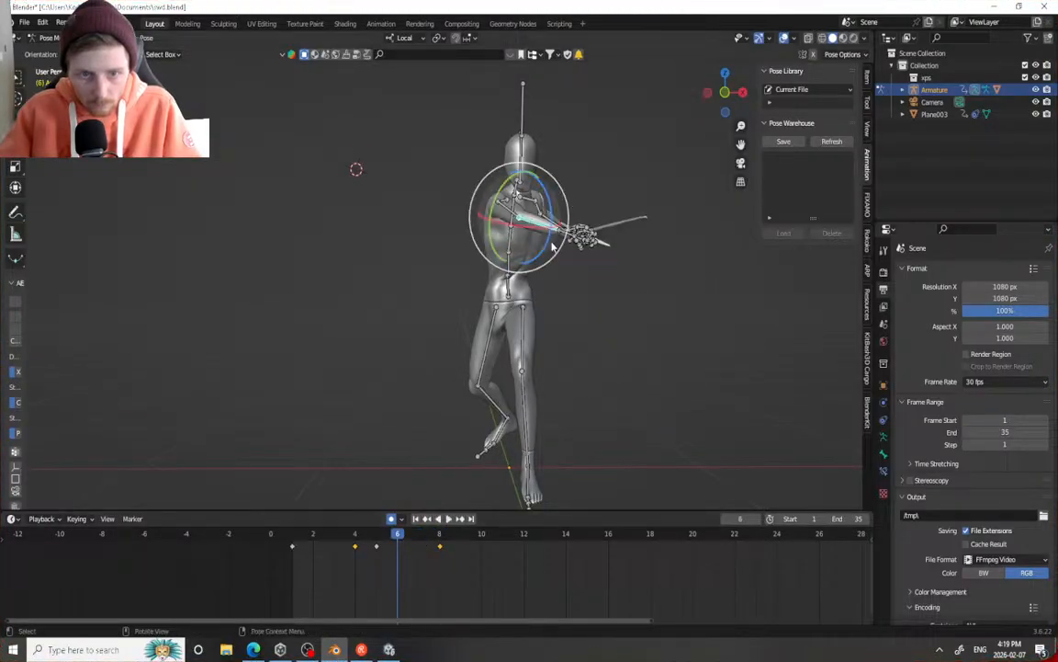
Rotate the sword arm's forearm bone at frame 6 to lower the arm, and scrub back to frame 4
middle_drag(553, 241, 526, 282)
drag(517, 254, 493, 308)
middle_drag(492, 310, 507, 284)
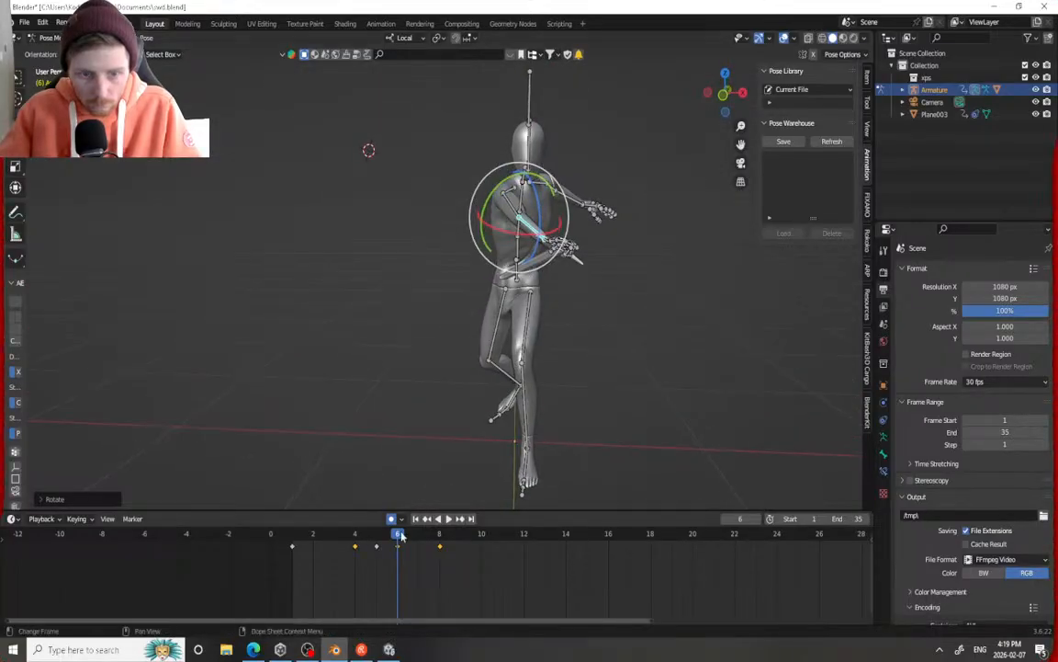
key(space)
drag(459, 541, 356, 535)
key(space)
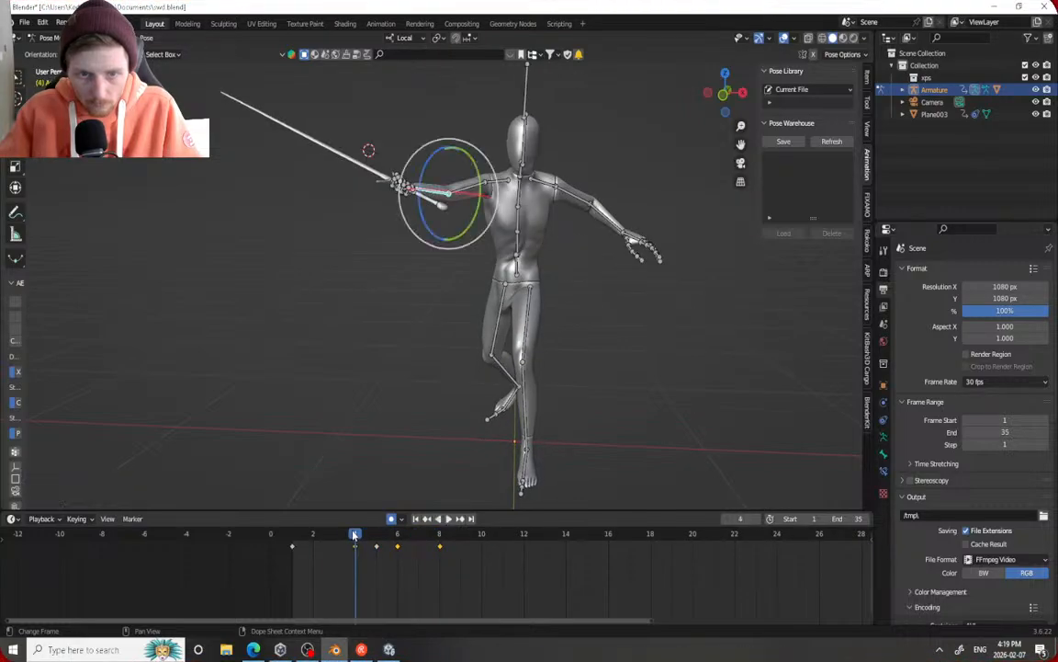
Play the swing and examine the arm path and body pose from the front, the side and behind
key(space)
key(space)
key(space)
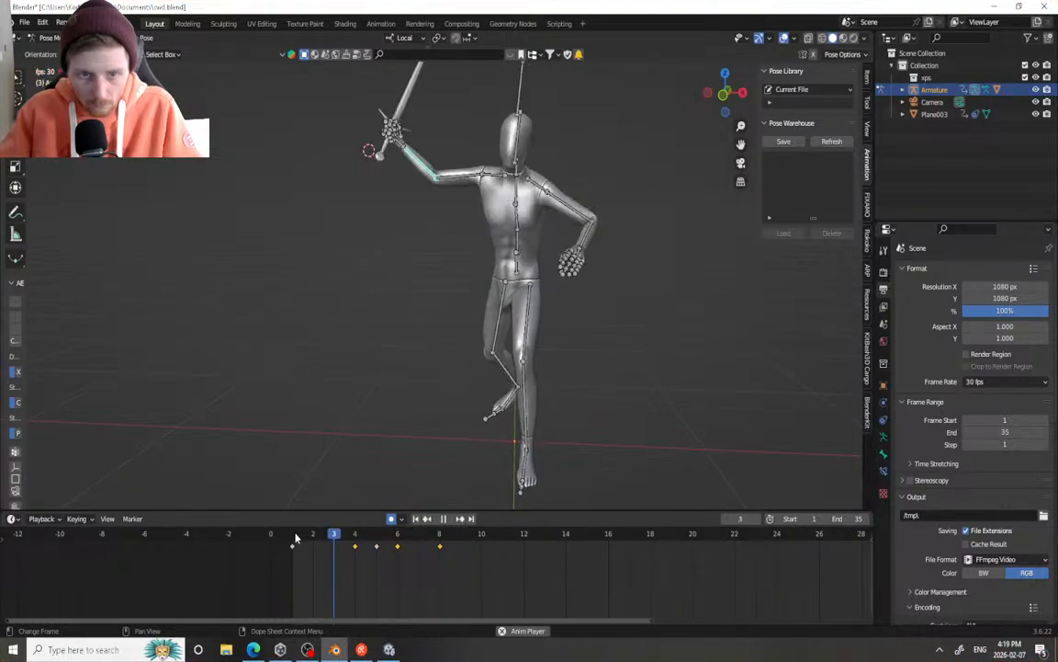
middle_drag(305, 460, 414, 246)
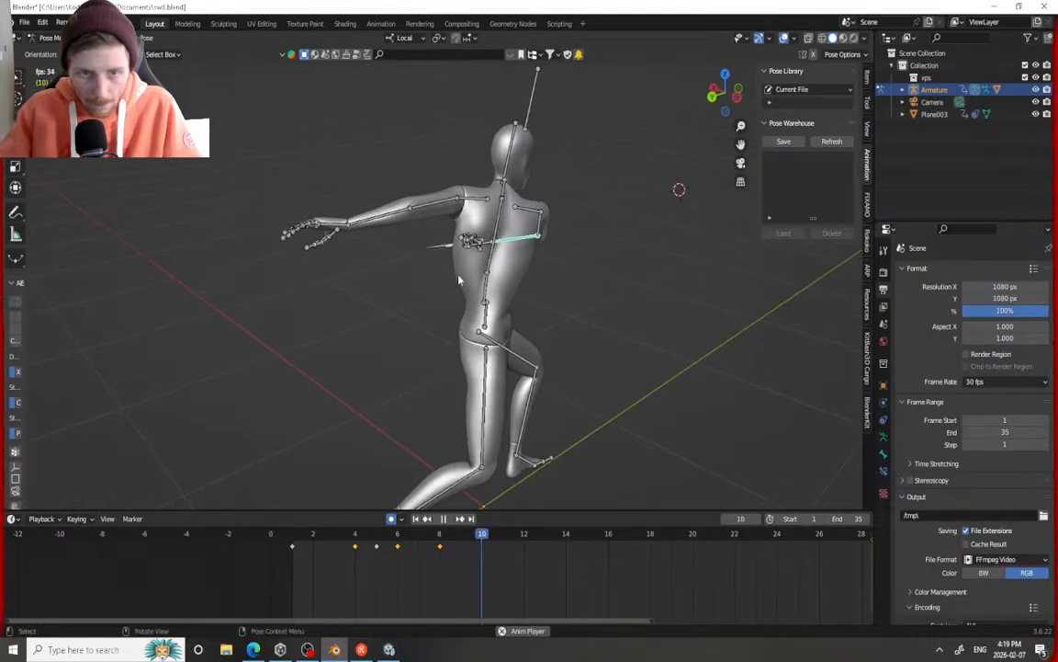
scroll(418, 254, down, 3)
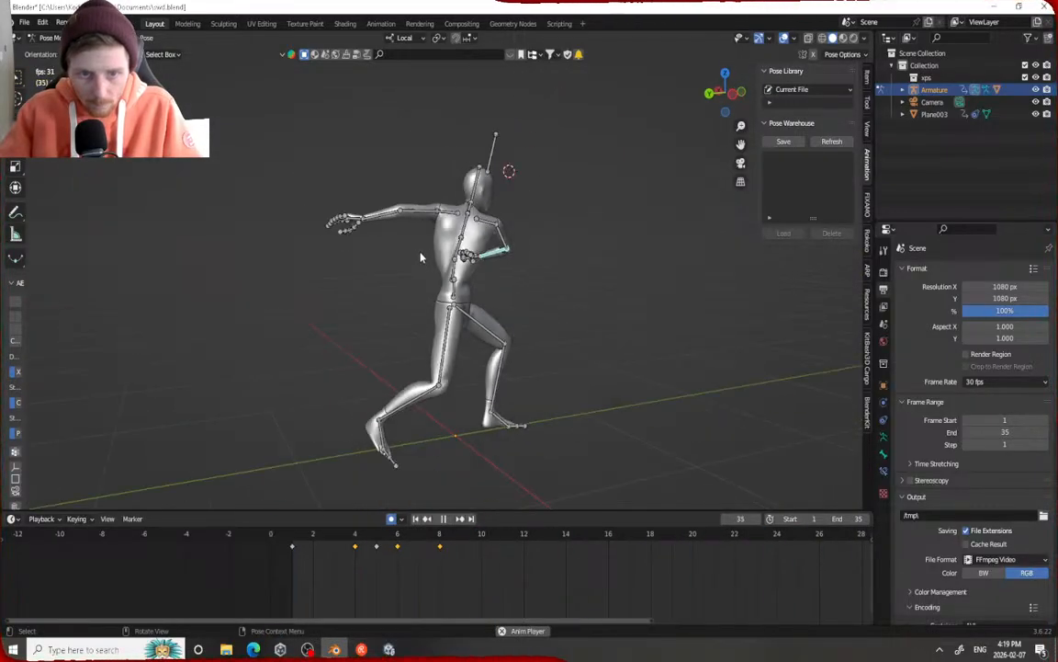
right_click(419, 254)
middle_drag(467, 257, 542, 237)
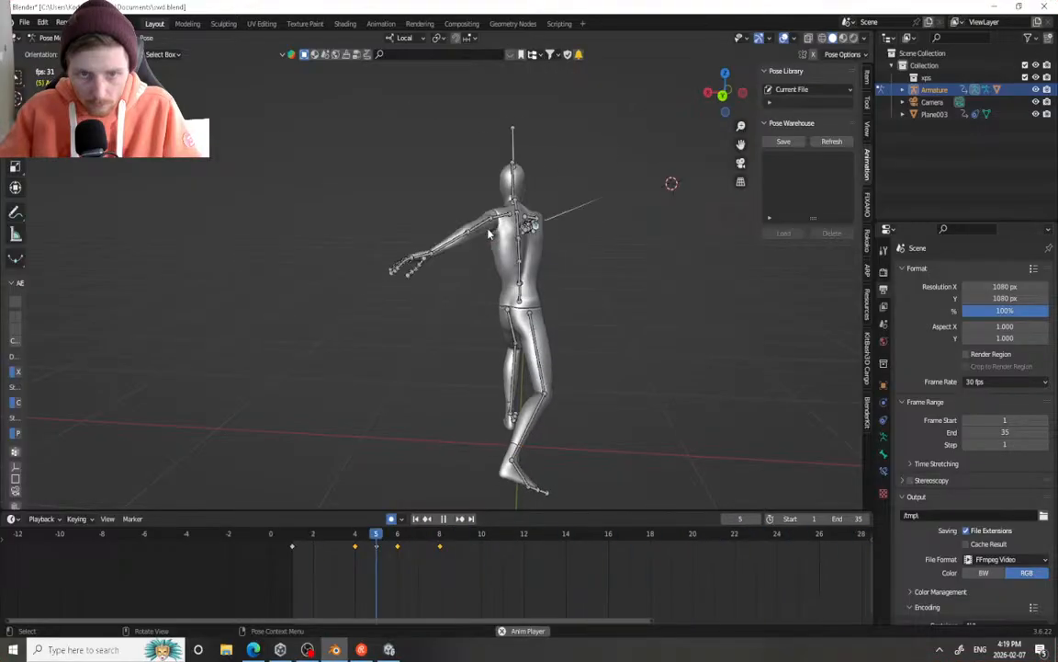
middle_drag(414, 256, 434, 202)
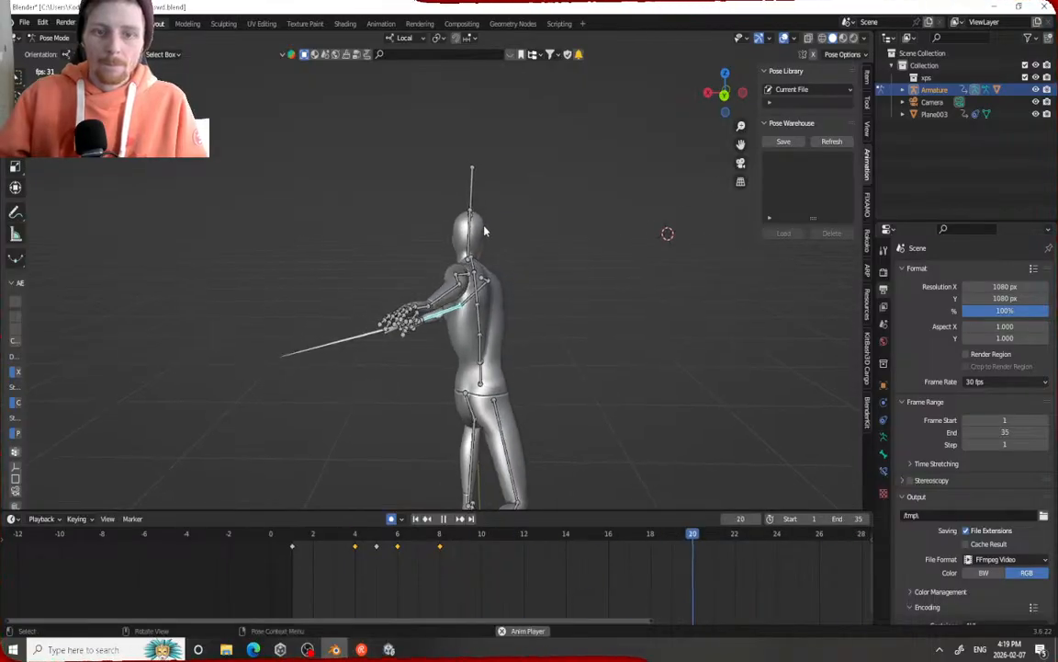
Scrub through the swing's opening frames and restart playback to check its timing from behind
key(space)
mouse_move(358, 535)
mouse_down()
mouse_move(439, 536)
mouse_move(293, 535)
mouse_move(441, 540)
mouse_move(349, 548)
mouse_move(513, 548)
mouse_move(432, 543)
mouse_move(380, 519)
mouse_move(312, 521)
mouse_move(415, 520)
mouse_move(295, 517)
mouse_move(360, 525)
mouse_up()
drag(376, 527, 321, 526)
key(space)
key(space)
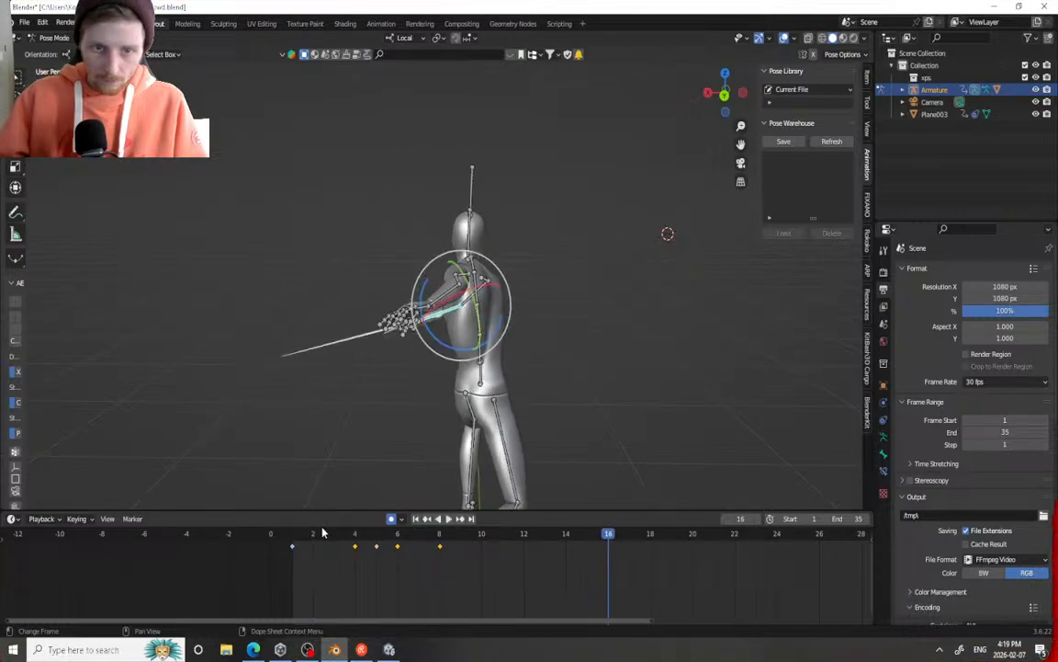
click(301, 533)
key(space)
key(space)
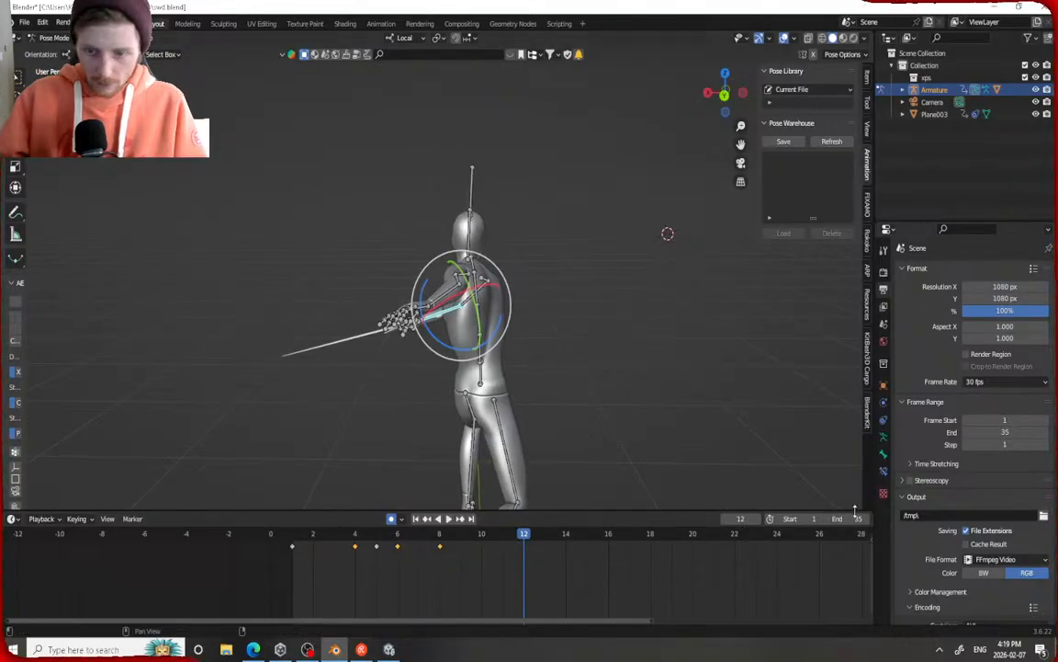
Select all bones of the armature and set the animation's end frame to 13
text(120)
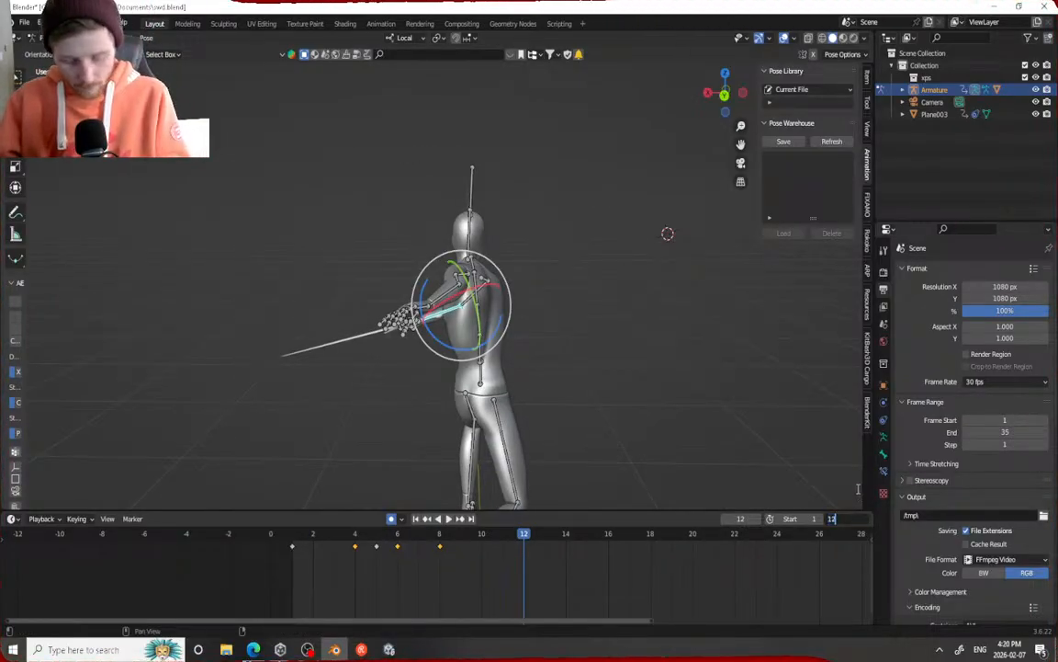
key(Return)
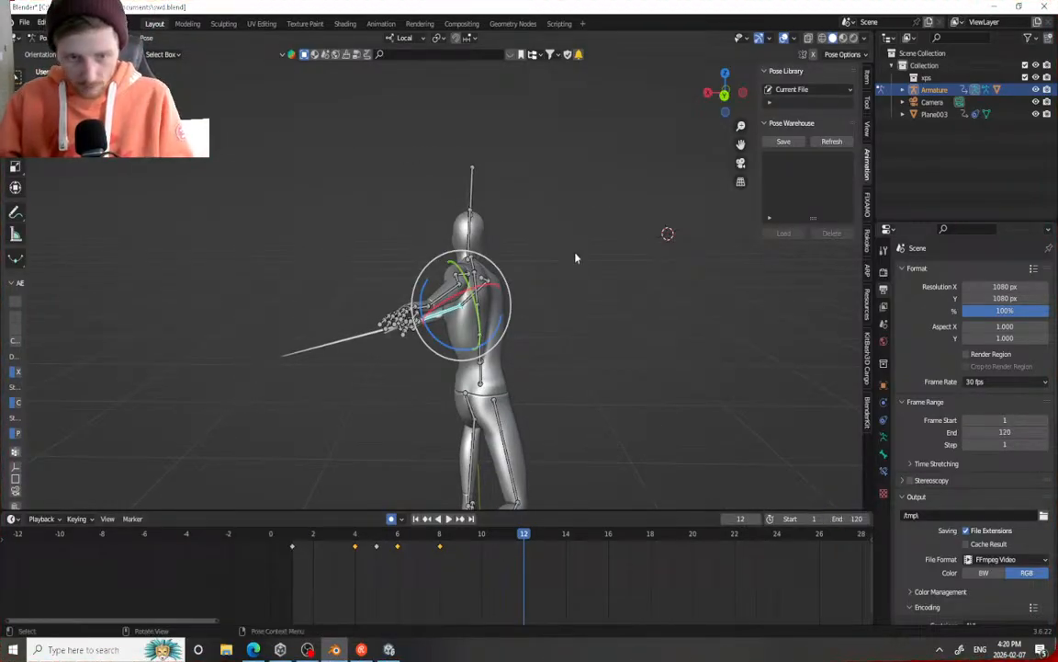
key(a)
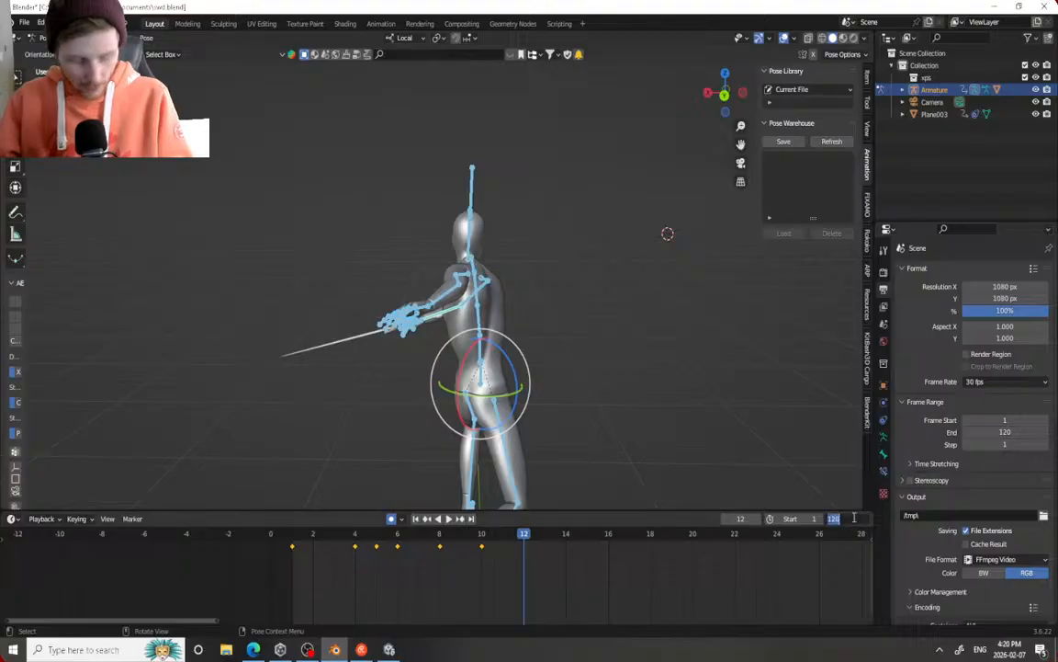
click(853, 517)
text(13)
key(Return)
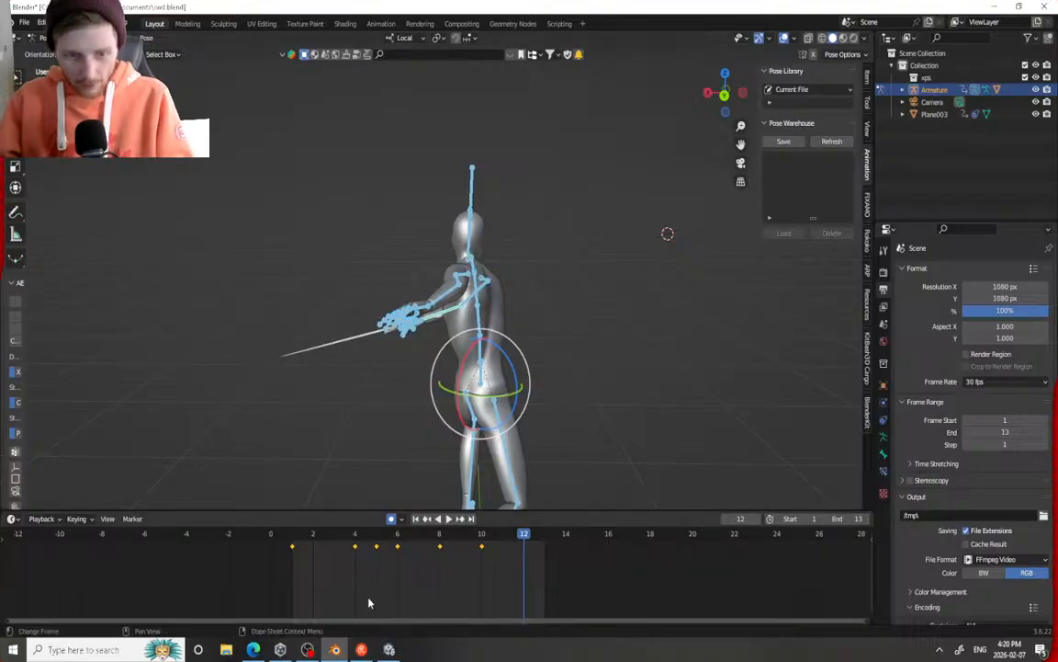
Play the shortened loop from frame 1 and examine the swing from behind and from the front
click(297, 540)
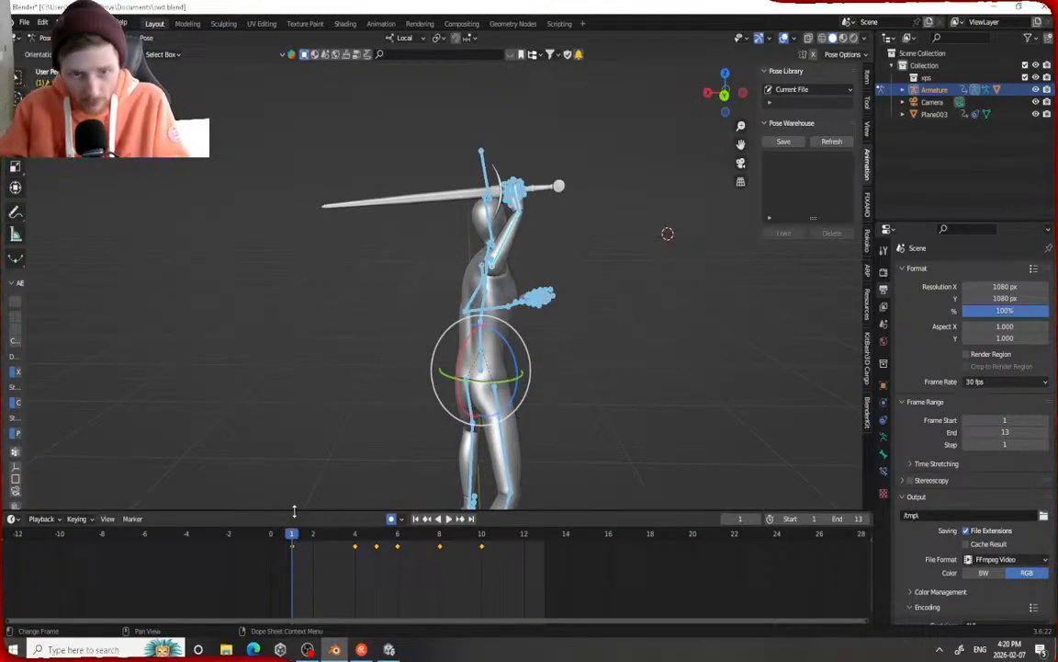
key(space)
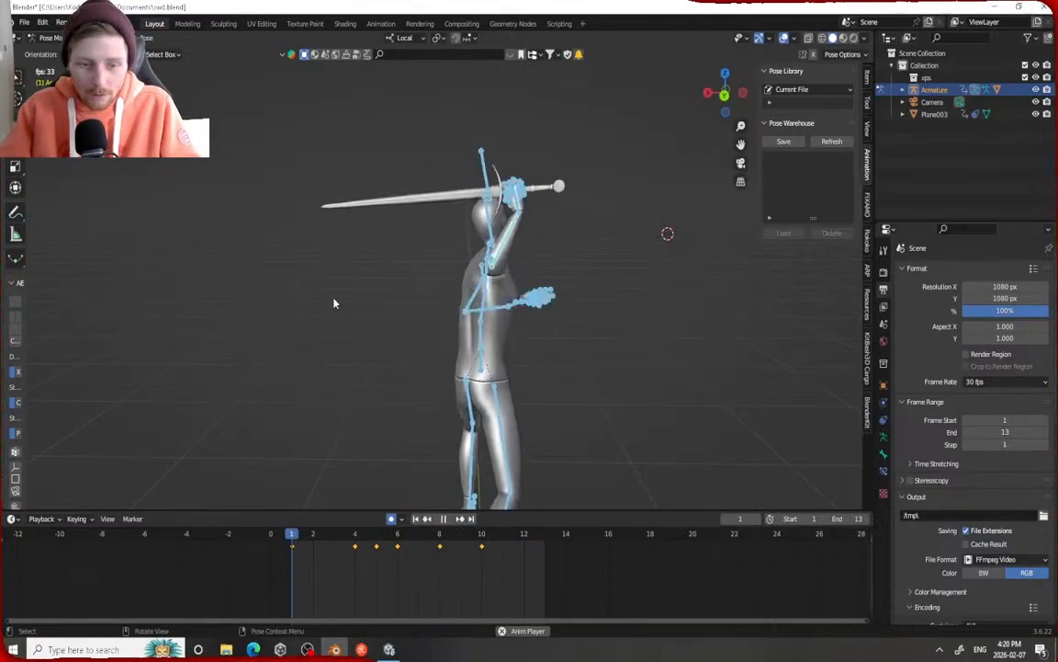
key(space)
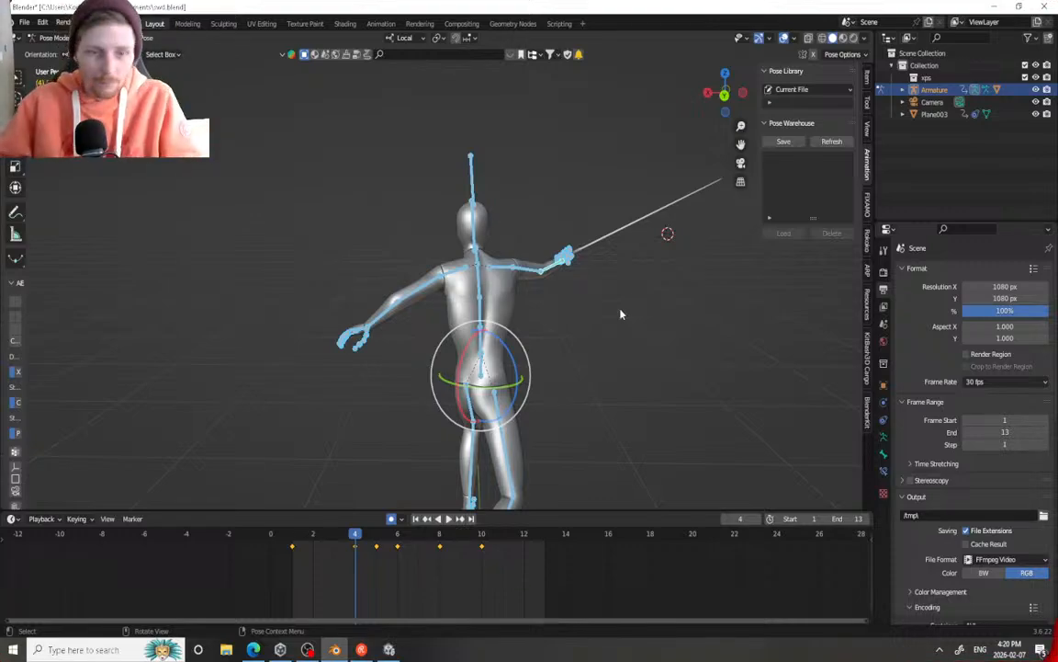
middle_drag(210, 324, 352, 384)
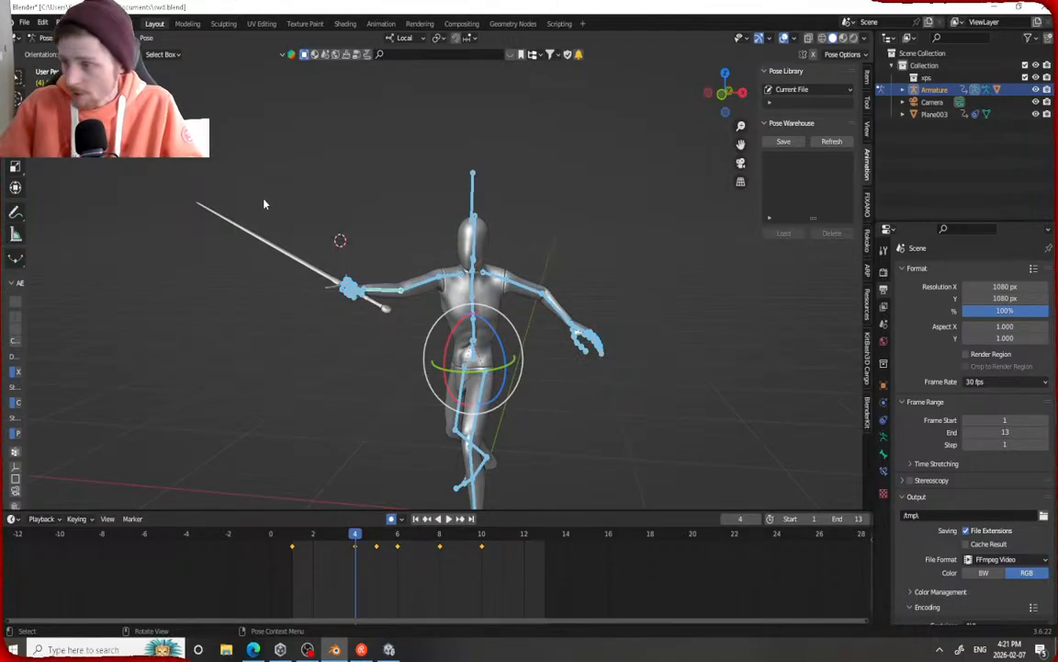
scroll(253, 183, down, 1)
middle_drag(245, 287, 432, 363)
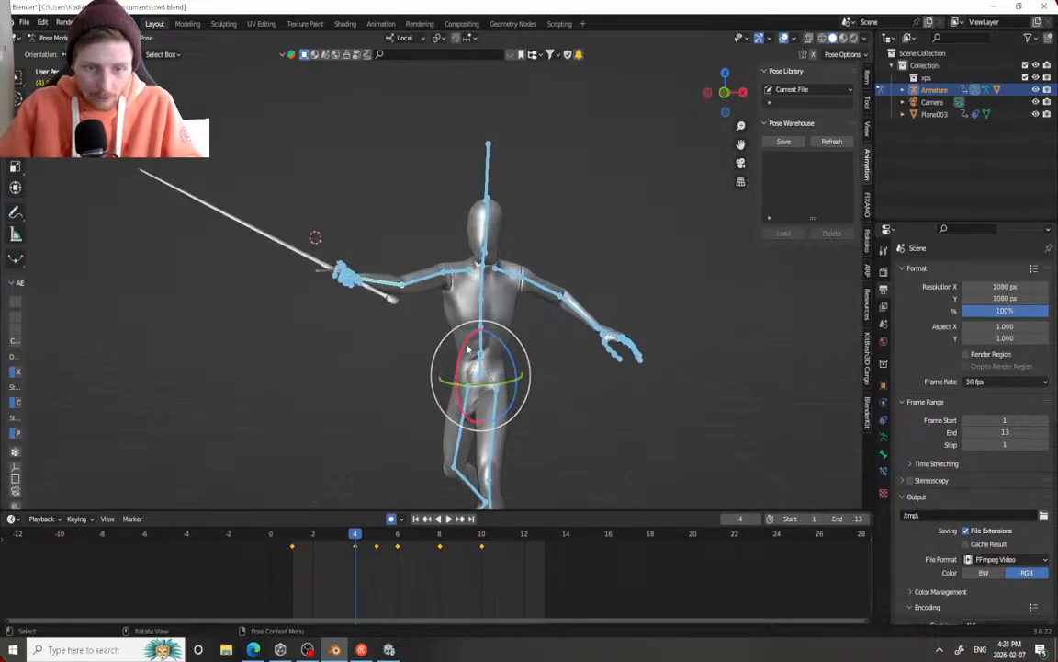
key(space)
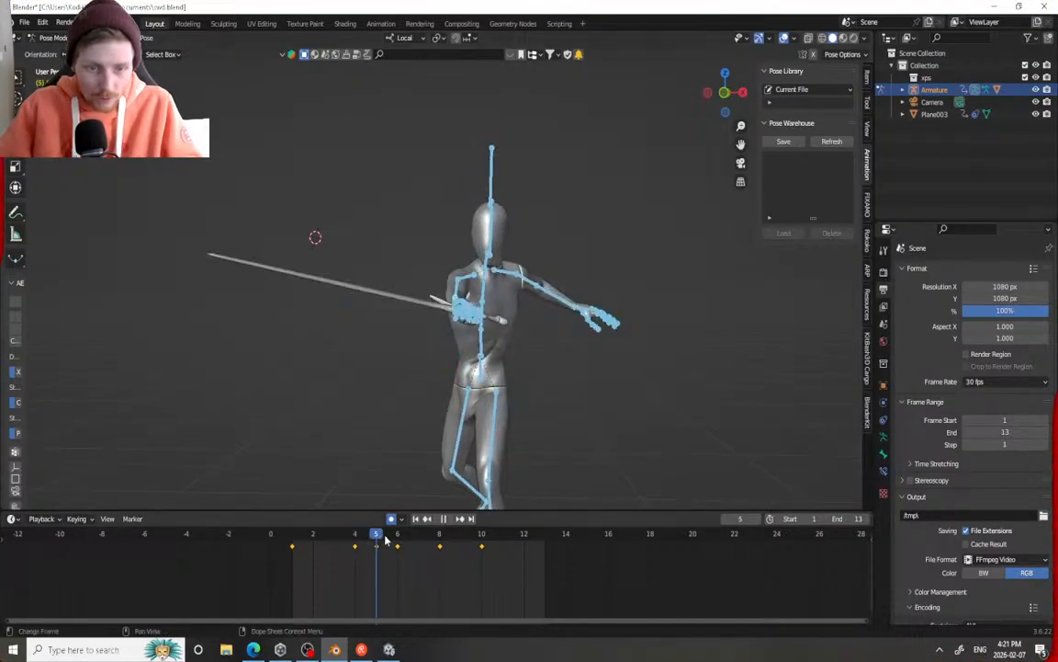
drag(415, 544, 293, 548)
key(space)
Rotate the chest bone about its Y axis in the frame 1 pose and scrub to frame 2
middle_drag(376, 349, 478, 322)
click(491, 284)
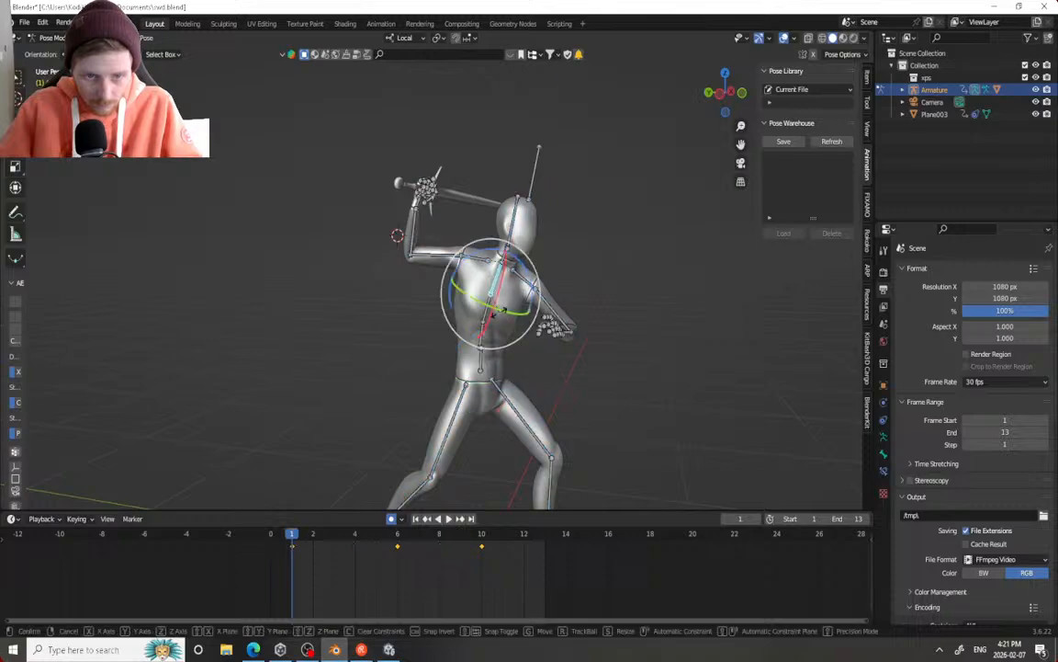
key(r)
key(y)
click(499, 312)
middle_drag(460, 307, 386, 298)
mouse_move(293, 538)
mouse_down()
mouse_move(472, 537)
mouse_move(313, 544)
mouse_up()
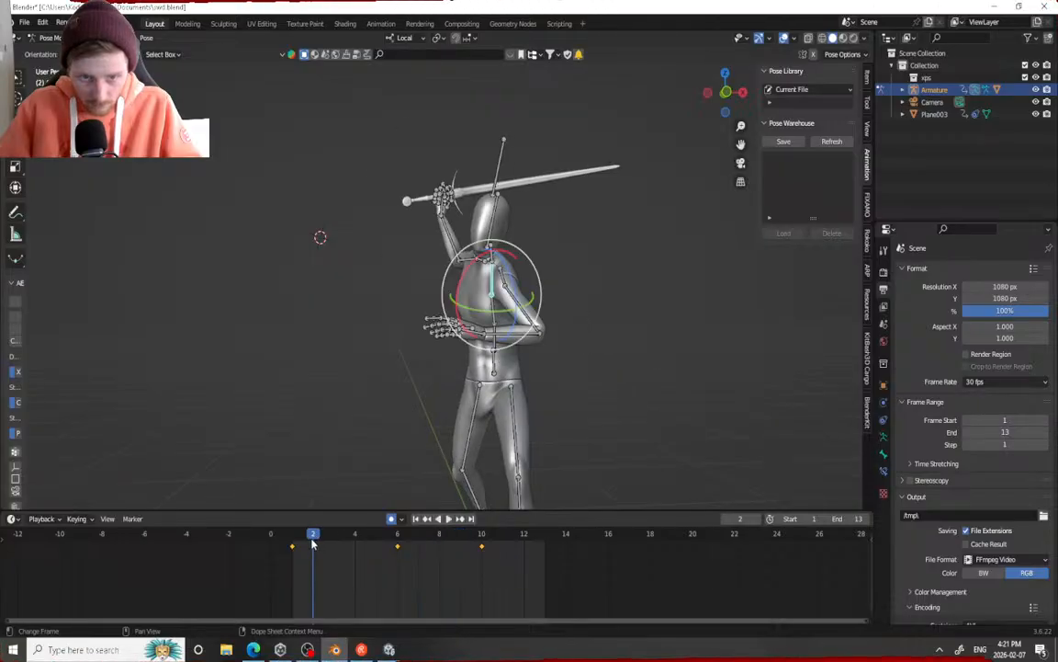
Replay the swing and examine the chest twist and sword path from the side and from above
key(space)
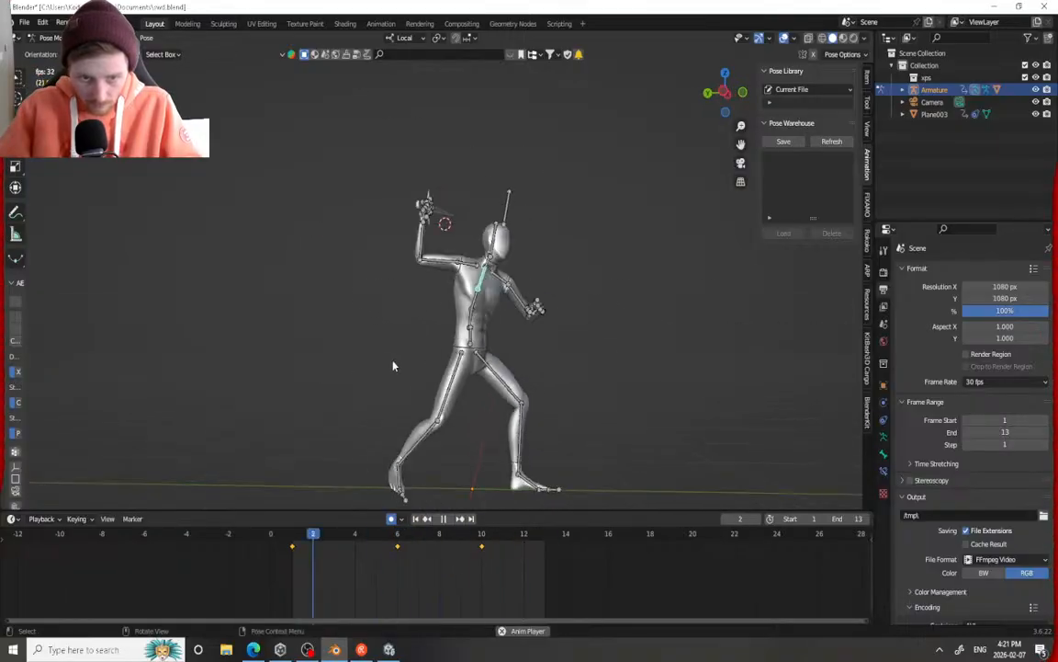
middle_drag(361, 369, 512, 488)
key(Escape)
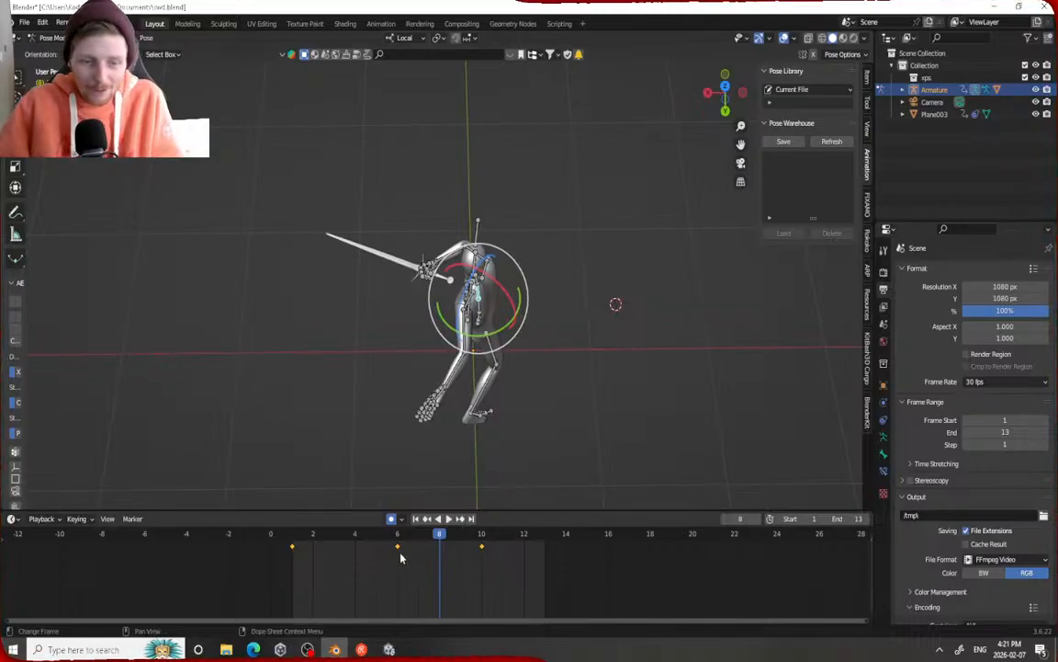
drag(439, 536, 275, 562)
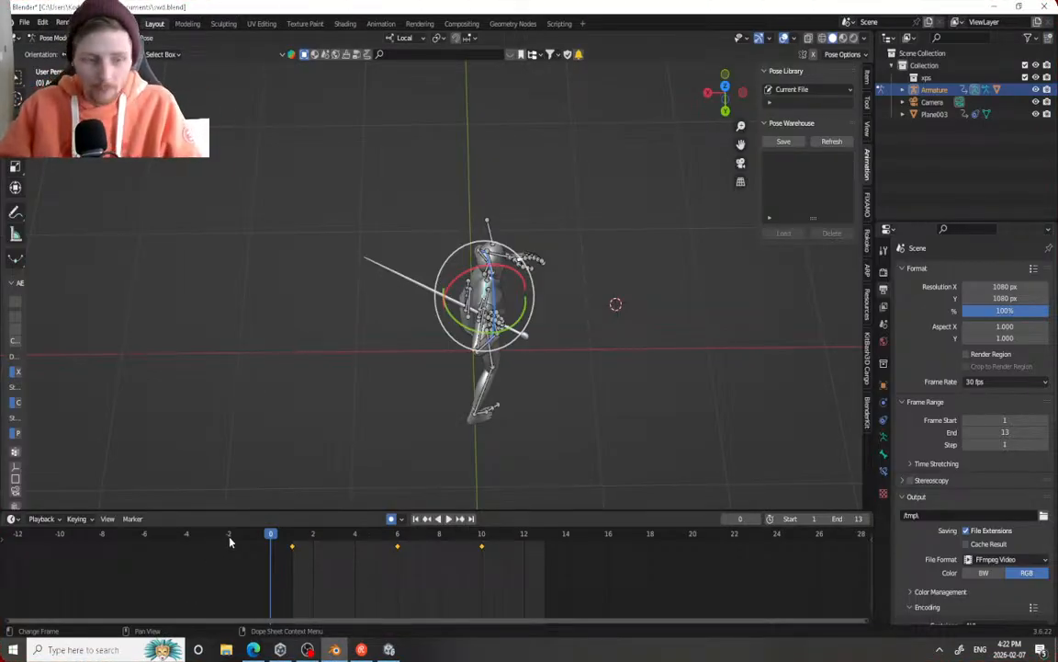
middle_drag(441, 405, 382, 295)
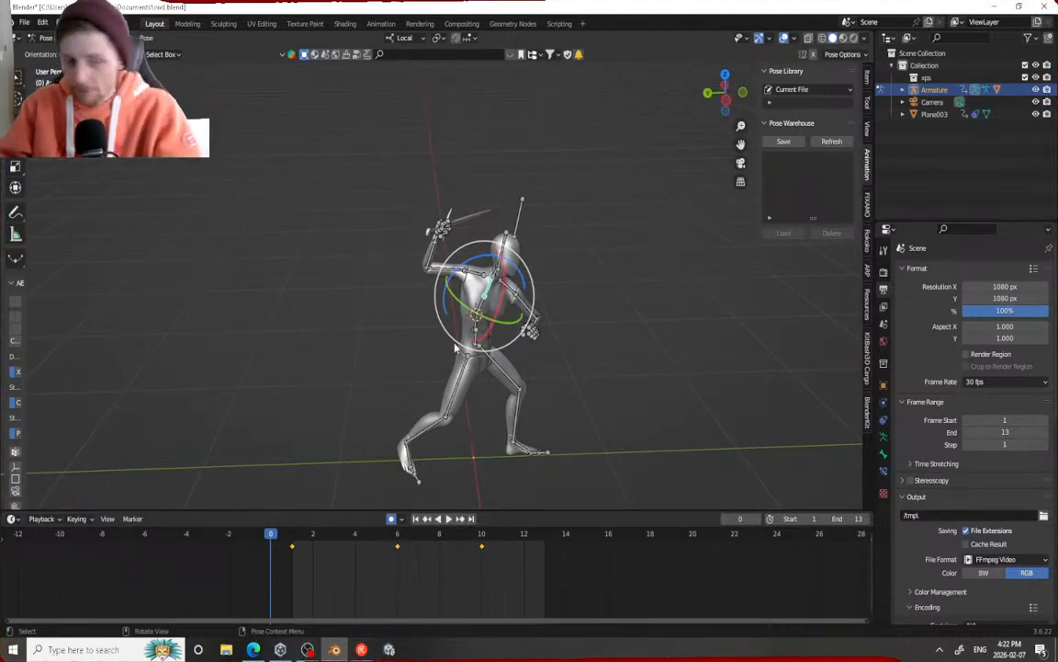
key(space)
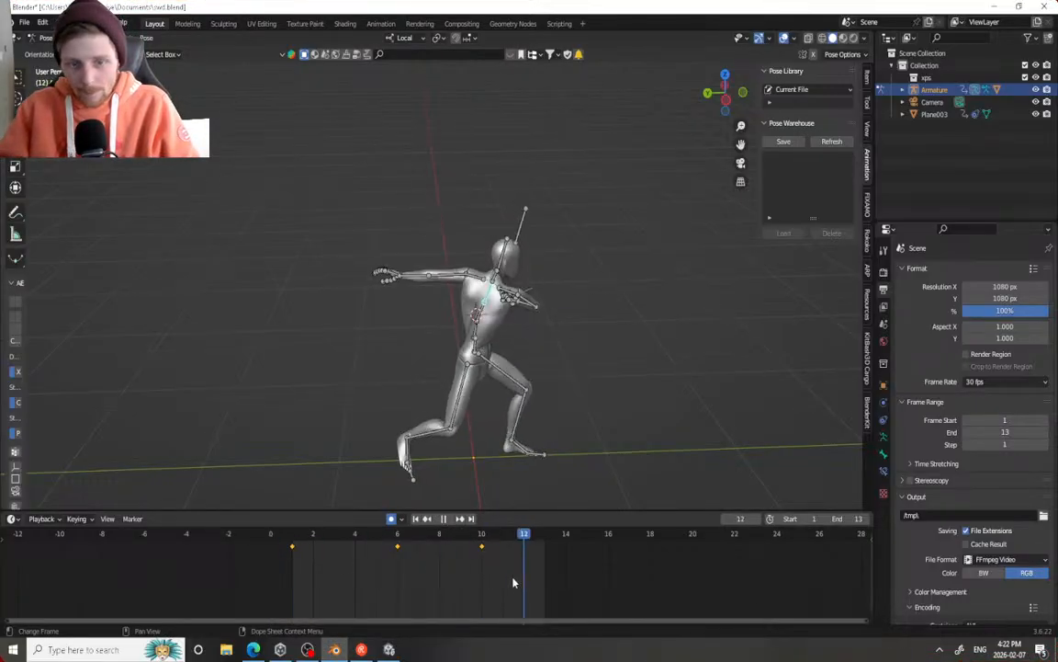
key(space)
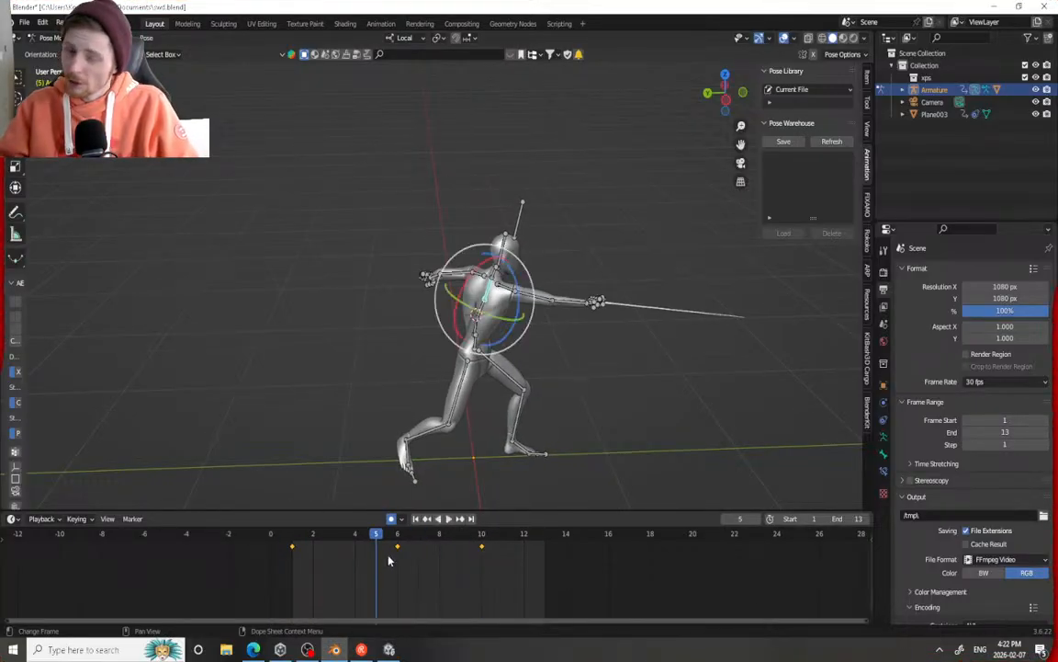
Rotate the sword arm's upper arm bone at frame 6 to adjust the follow-through
mouse_move(339, 277)
middle_down()
mouse_move(357, 265)
mouse_move(351, 295)
middle_up()
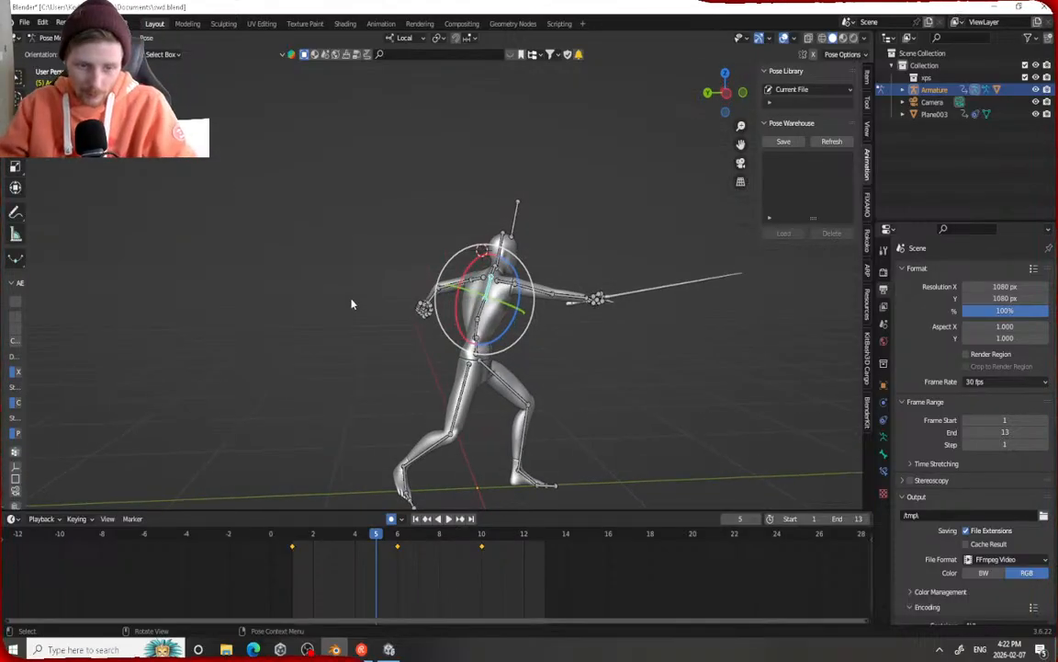
drag(374, 547, 398, 541)
scroll(440, 392, up, 2)
scroll(440, 393, up, 1)
middle_drag(440, 390, 446, 393)
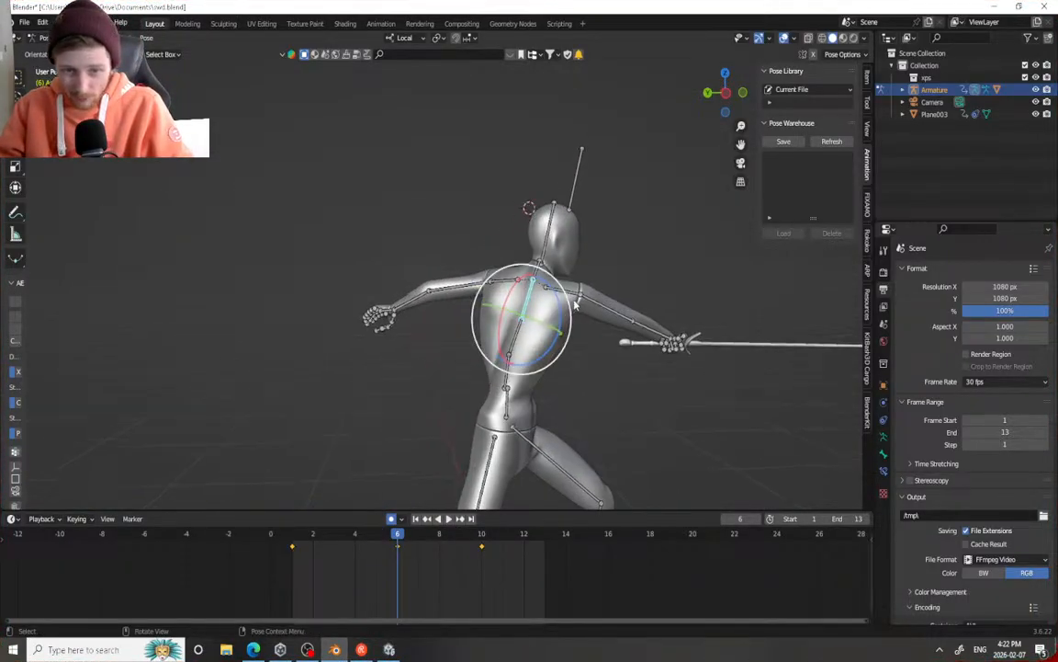
click(573, 298)
click(584, 302)
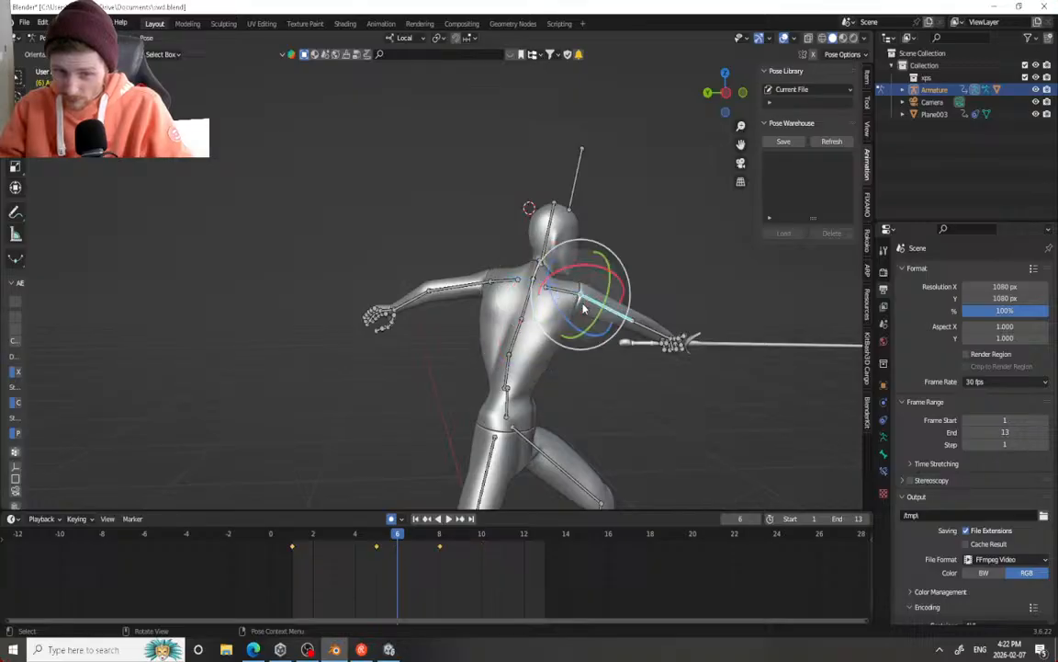
drag(573, 328, 591, 399)
Replay the swing from the side and behind, and scrub back to the frame 1 pose
scroll(453, 454, down, 3)
drag(399, 542, 310, 542)
key(space)
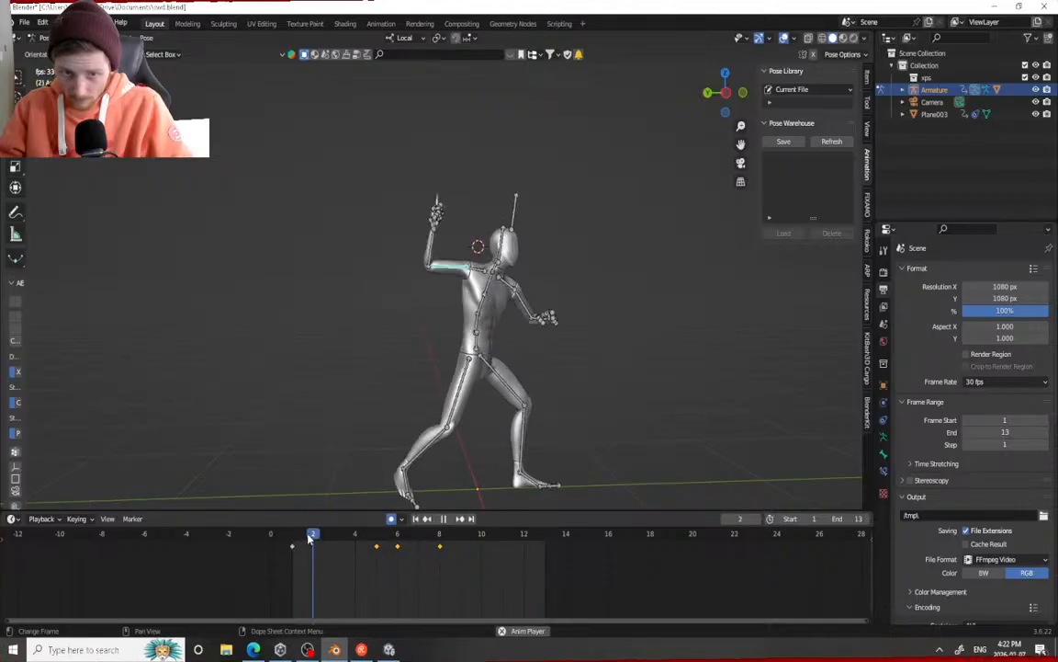
middle_drag(432, 303, 483, 283)
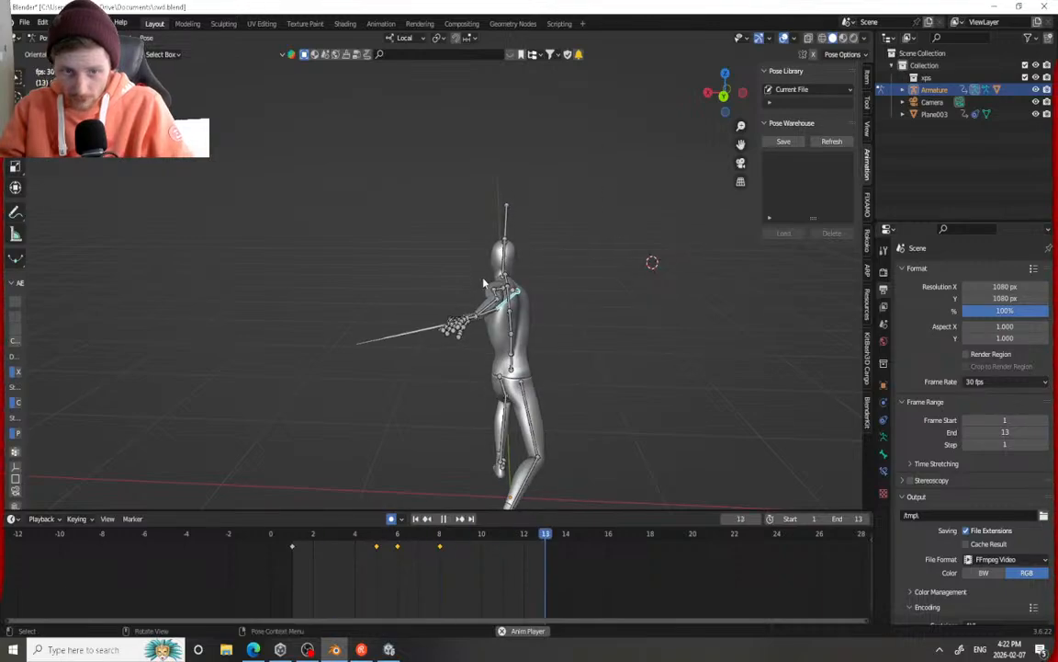
key(space)
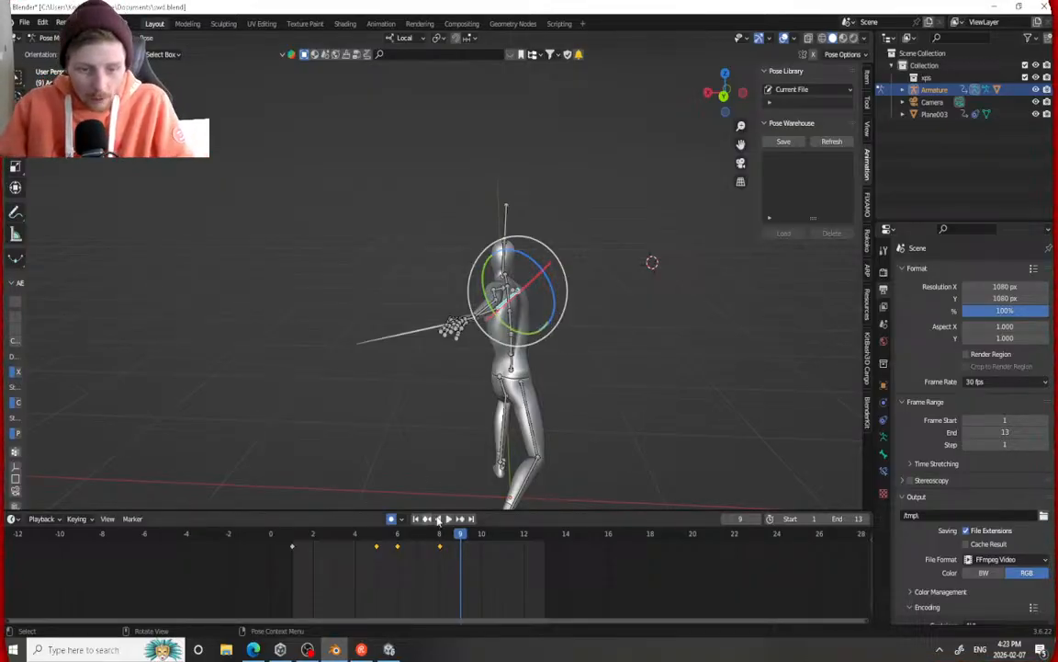
drag(419, 535, 304, 497)
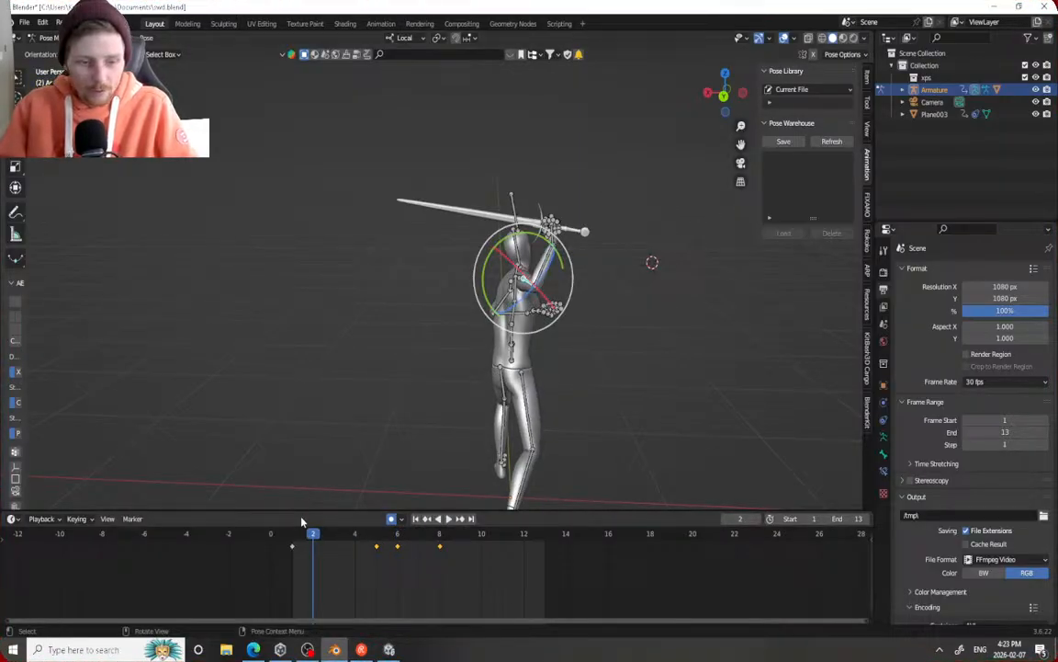
click(292, 536)
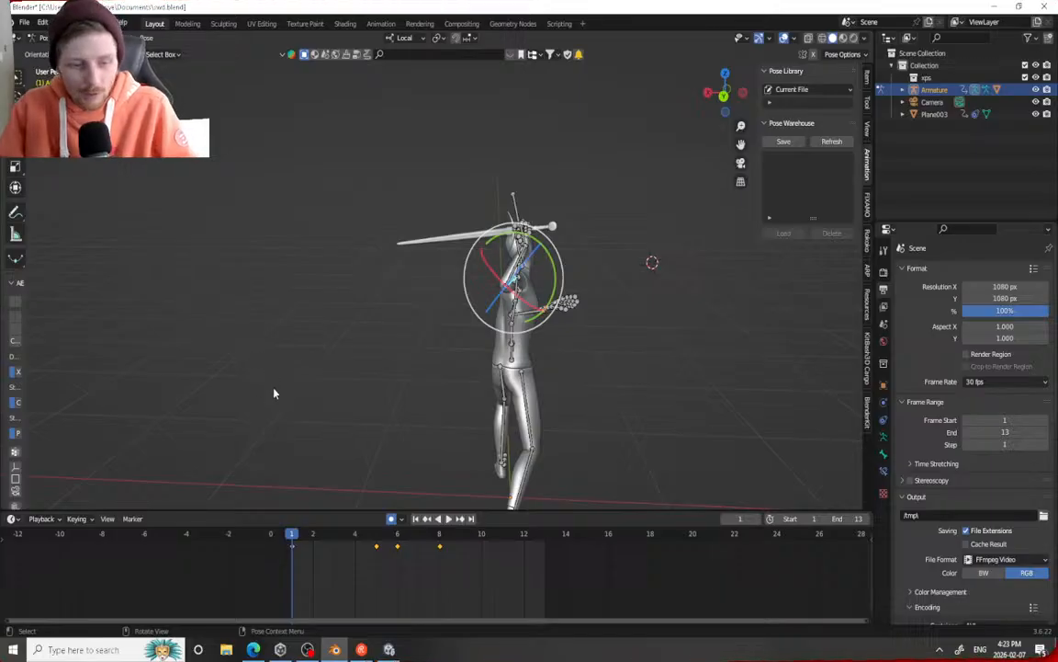
Replay the swing from behind and from the front, and scrub to the frame 5 pose
key(Right)
key(Right)
key(Right)
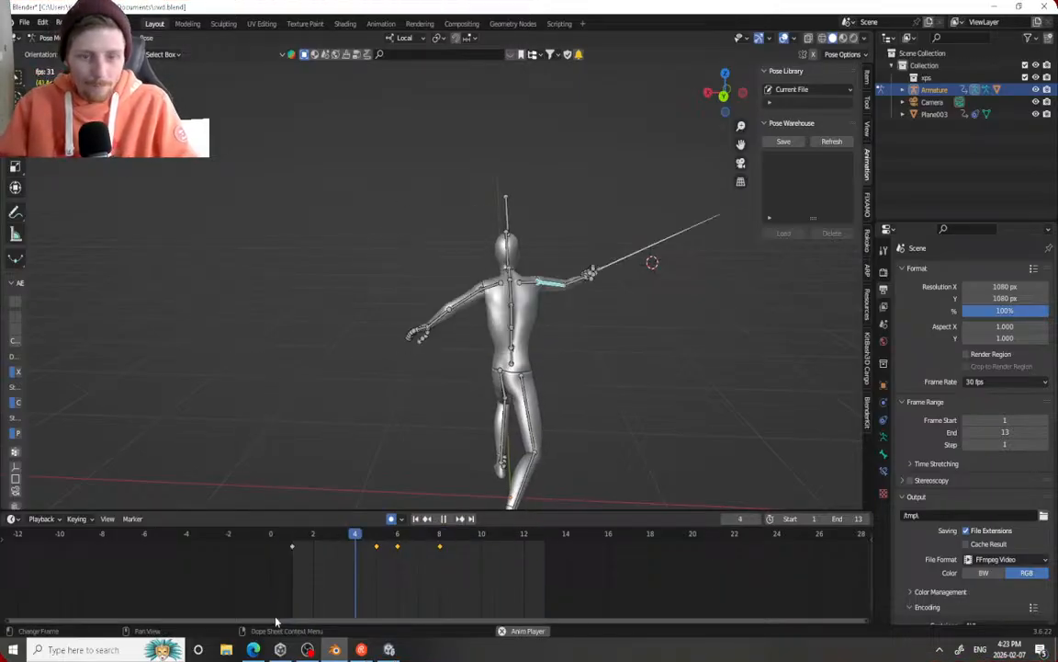
middle_drag(450, 417, 246, 341)
key(space)
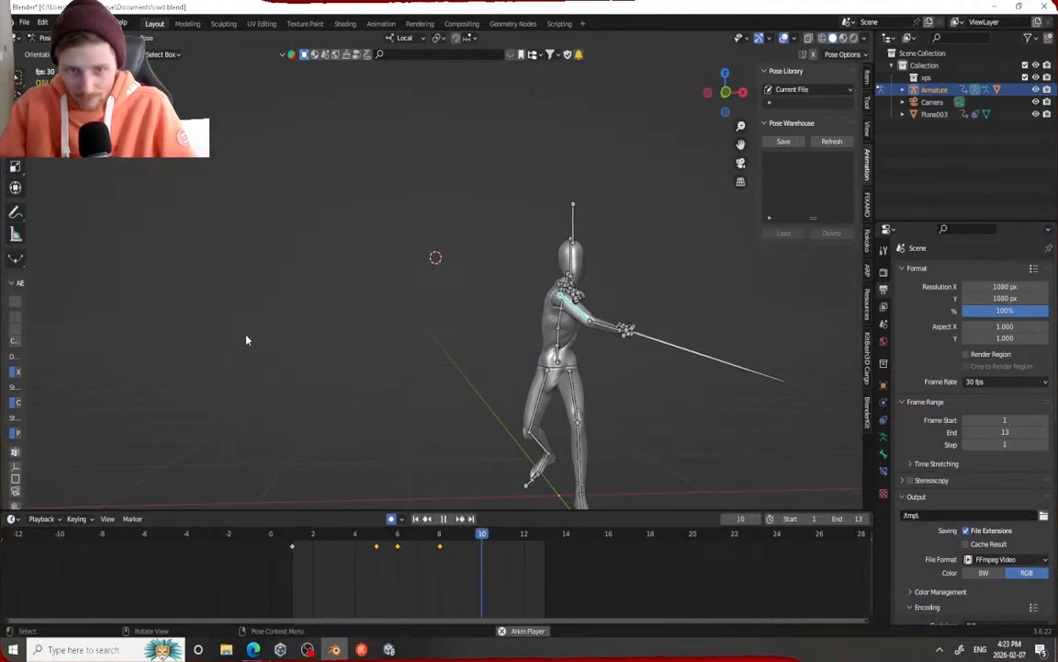
key(space)
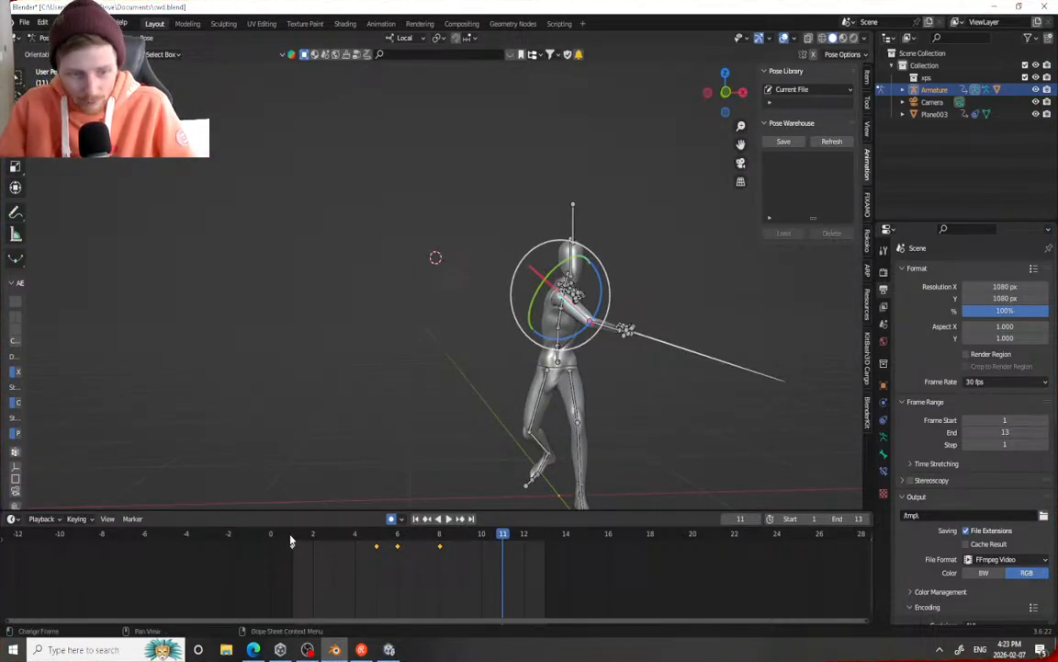
key(space)
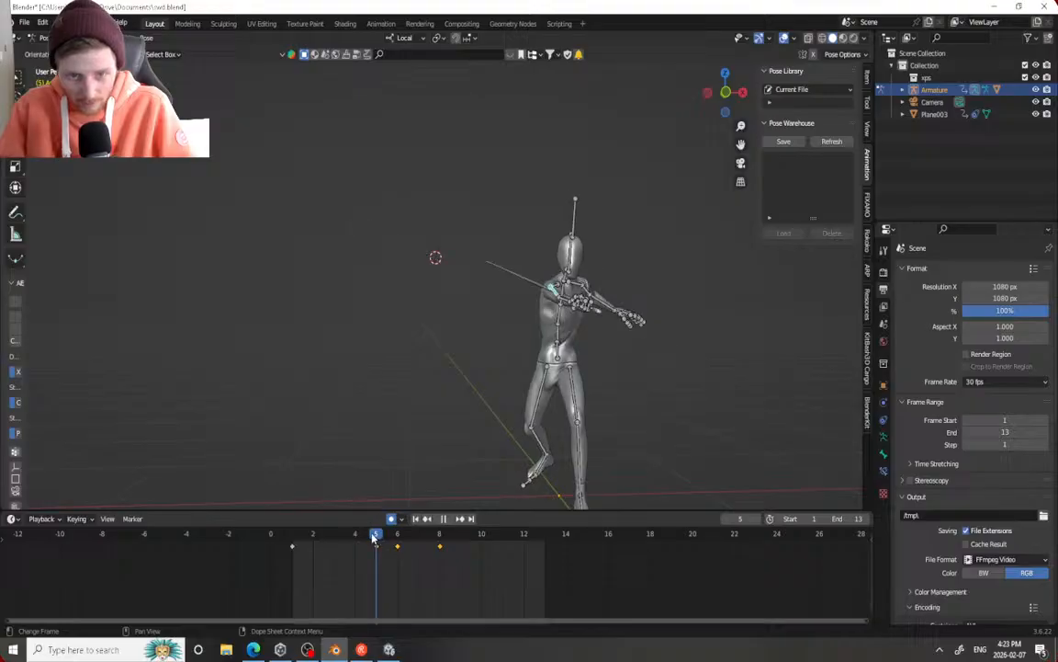
Rotate the sword hand bone in the frame 5 pose and replay the swing
scroll(479, 347, up, 2)
middle_drag(324, 345, 293, 374)
click(464, 377)
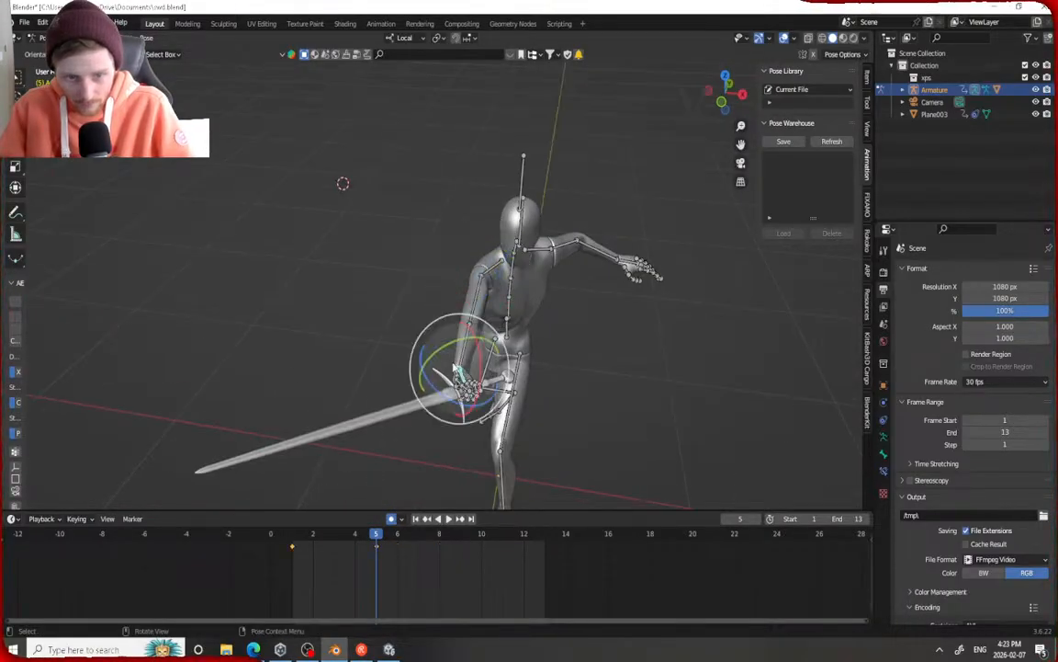
middle_drag(447, 375, 413, 313)
drag(458, 330, 454, 335)
key(space)
scroll(368, 294, down, 3)
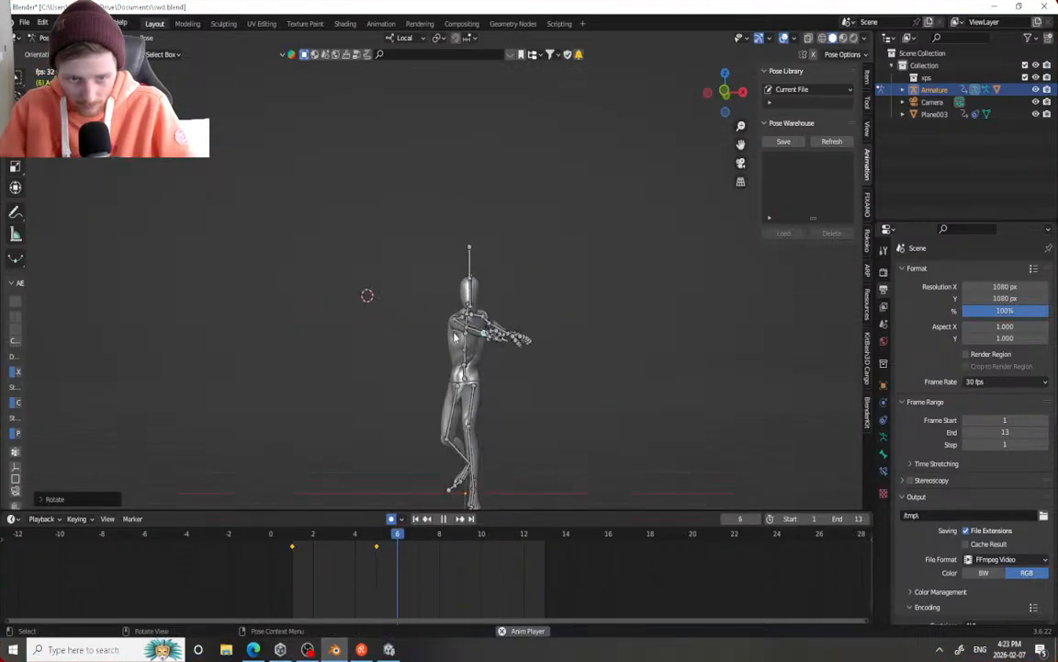
Examine the sword arm's path around frames 3 and 4 from the side and front, with its upper arm bone selected
middle_drag(371, 290, 475, 312)
drag(484, 533, 352, 529)
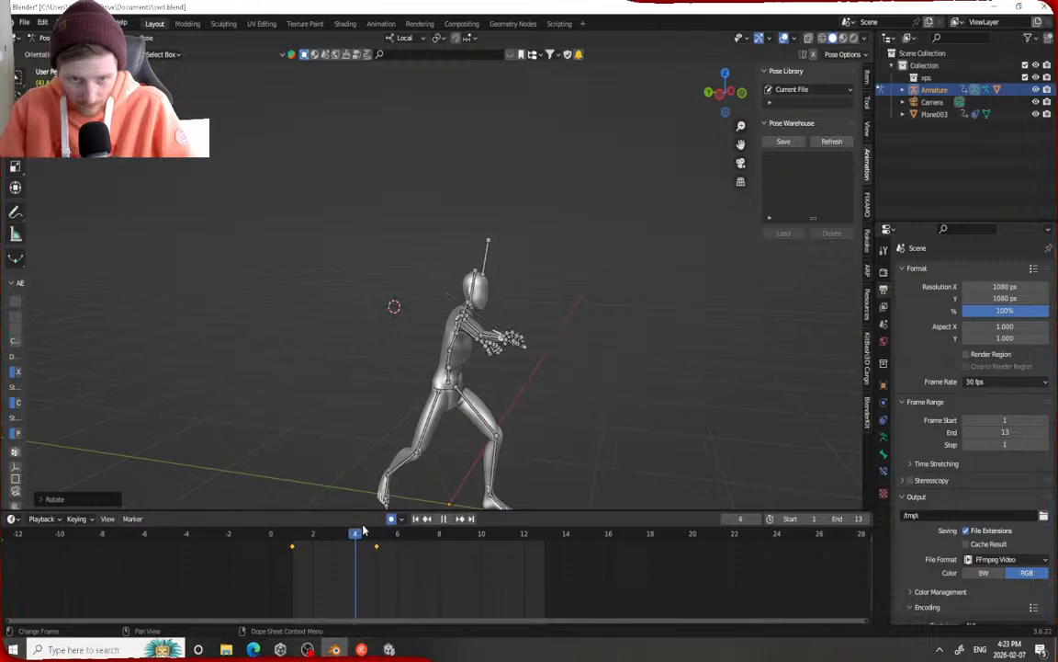
click(475, 332)
middle_drag(452, 394, 363, 475)
mouse_move(359, 541)
mouse_down()
mouse_move(372, 540)
mouse_move(290, 534)
mouse_move(357, 534)
mouse_move(293, 534)
mouse_move(340, 537)
mouse_up()
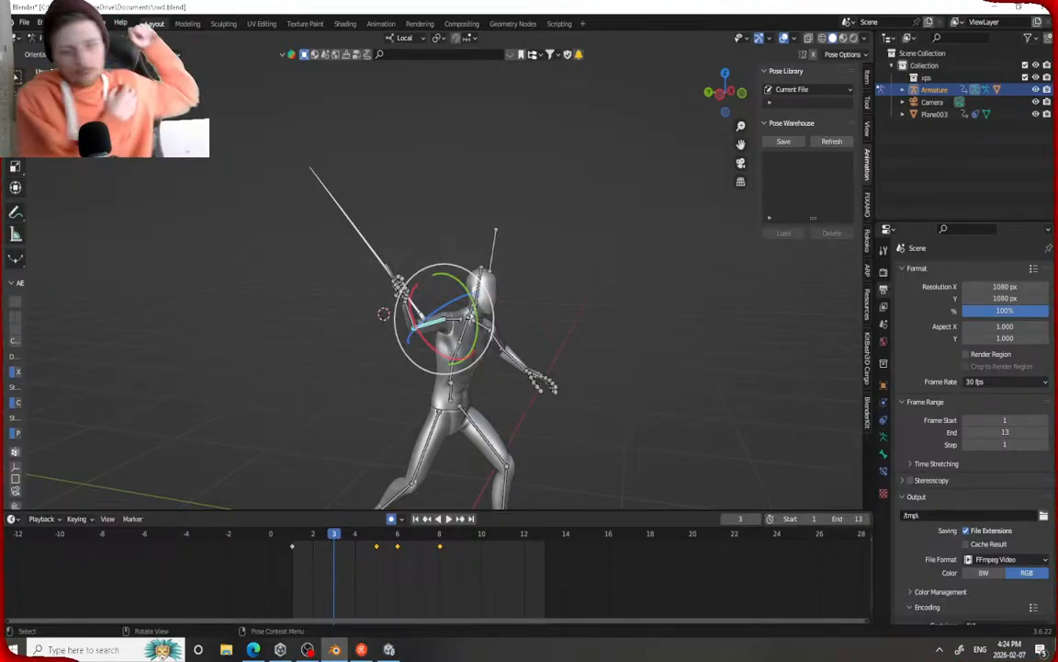
middle_drag(310, 170, 341, 270)
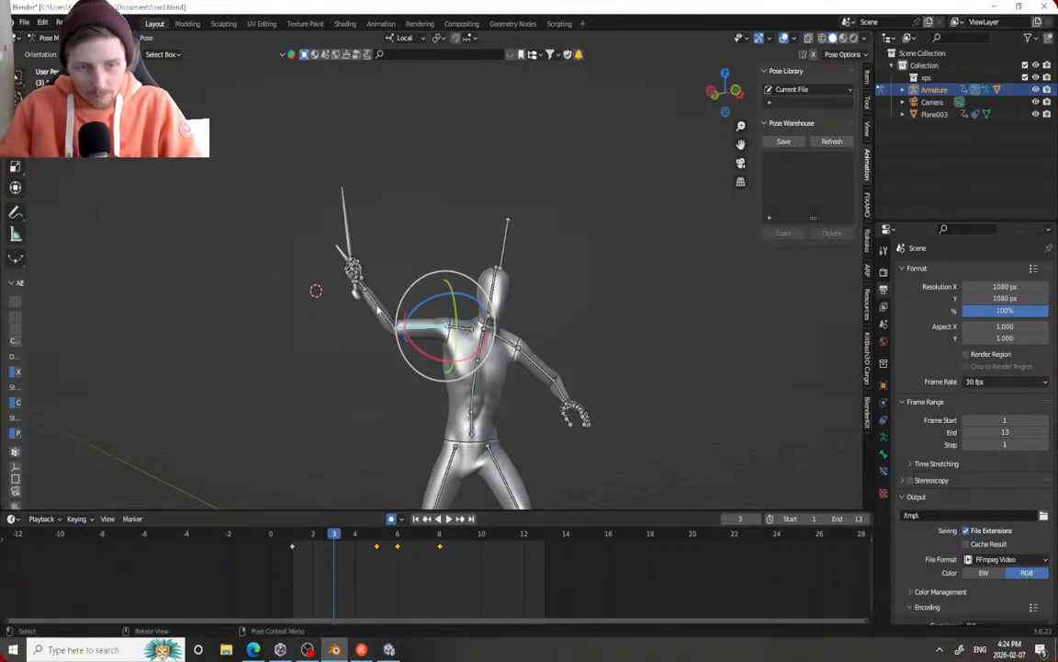
key(space)
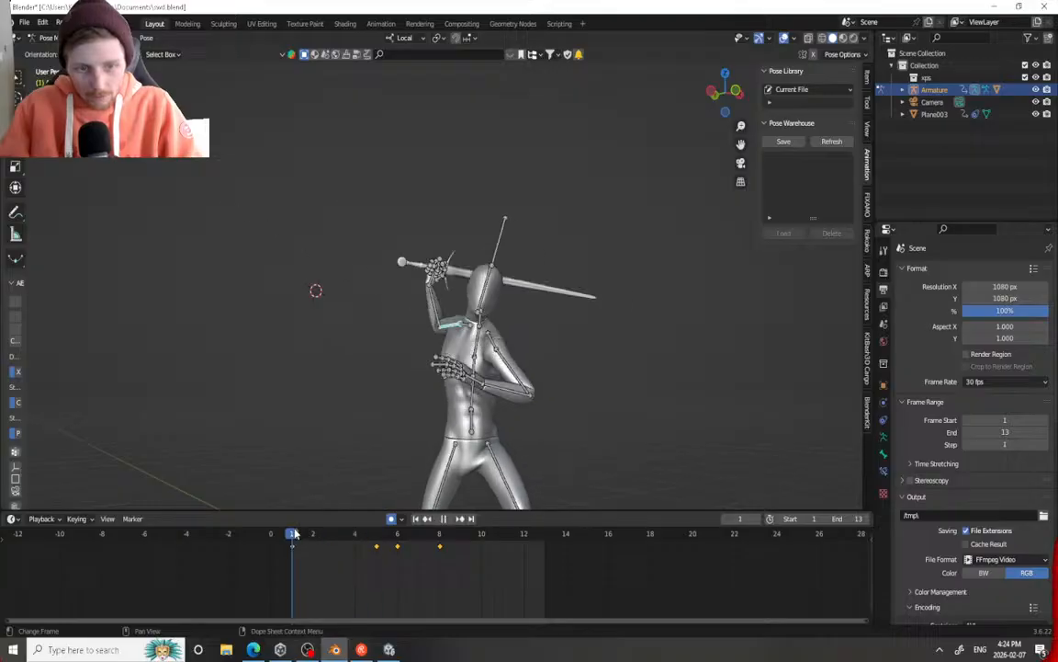
Rotate the sword arm's forearm bone in the frame 3 and frame 4 poses and replay the swing from the other side
drag(328, 542, 329, 542)
click(378, 307)
drag(392, 284, 374, 291)
drag(333, 540, 256, 530)
key(space)
middle_drag(224, 265, 467, 270)
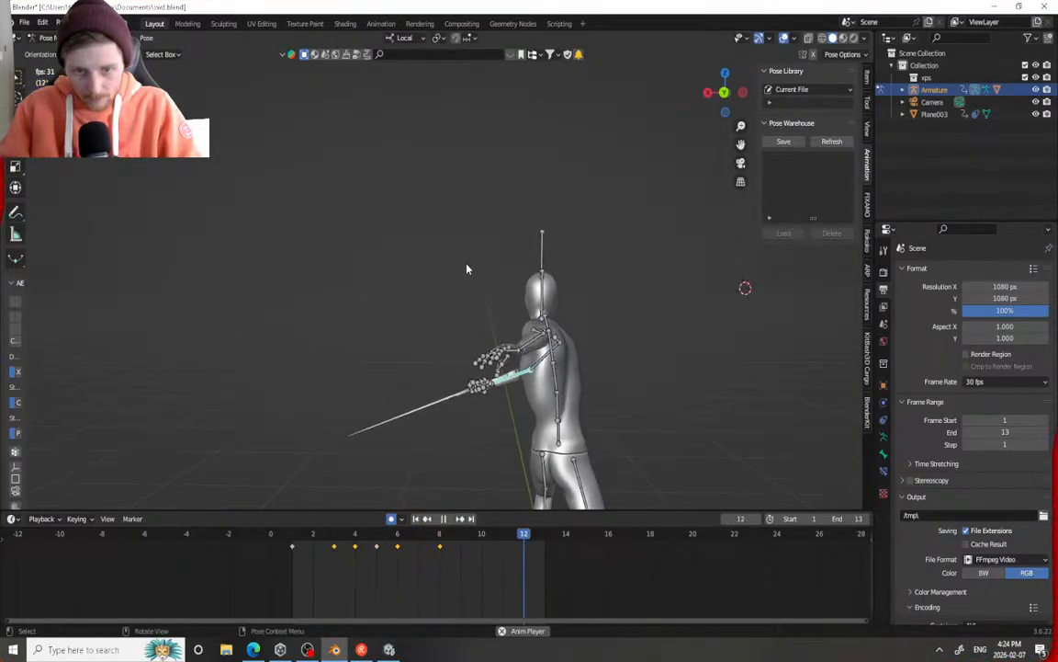
scroll(466, 268, down, 4)
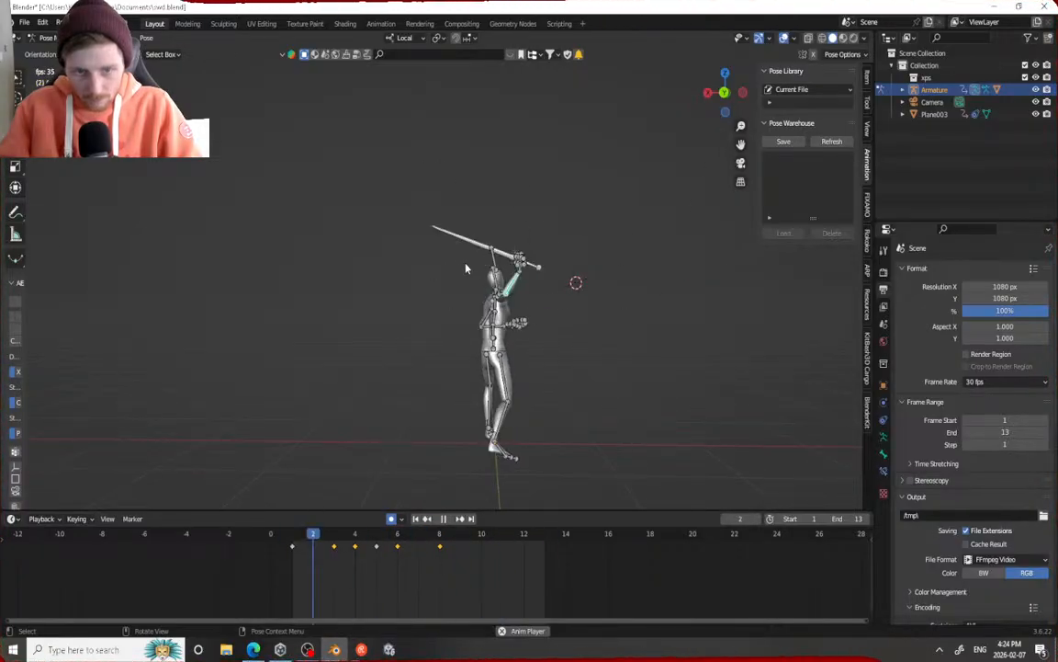
Try moving the frame 3 keyframe to frame 2, and replay the swing from above
key(space)
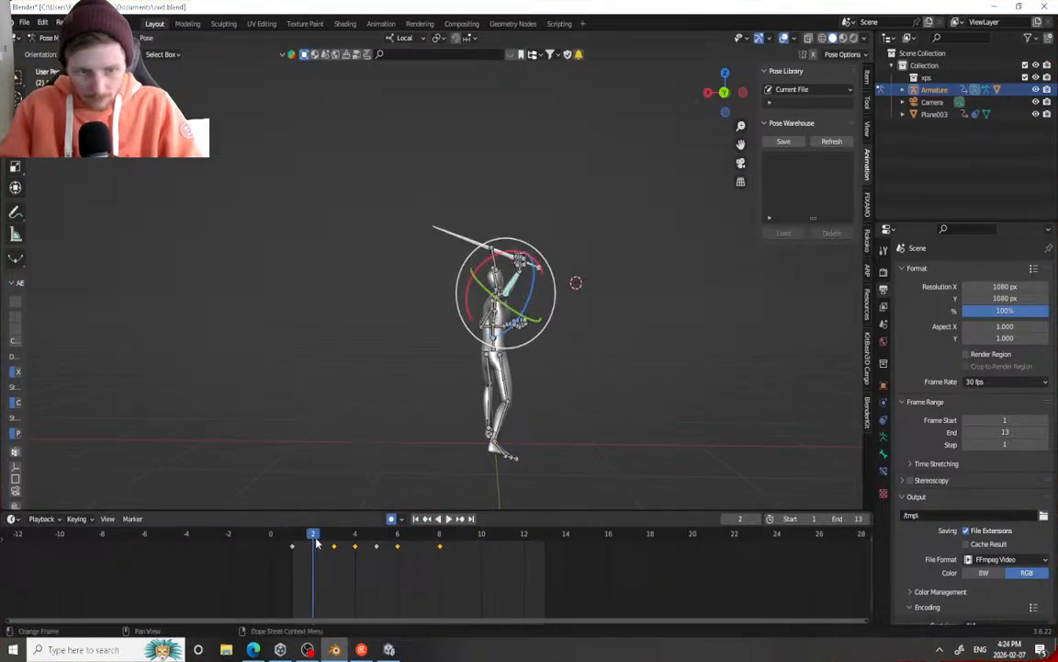
key(space)
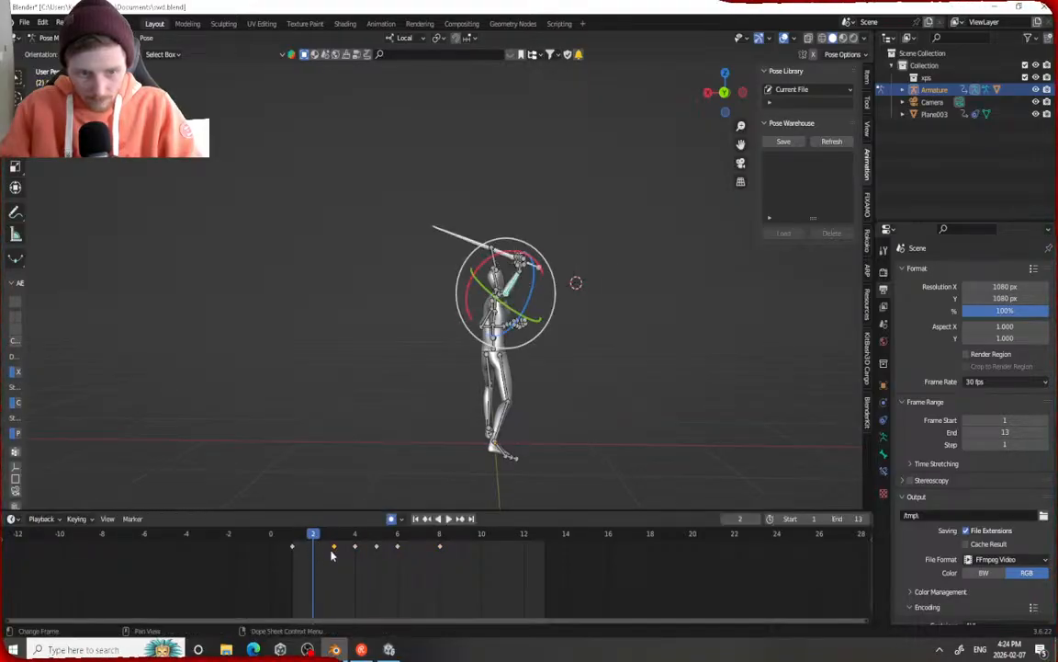
drag(334, 549, 313, 550)
click(296, 538)
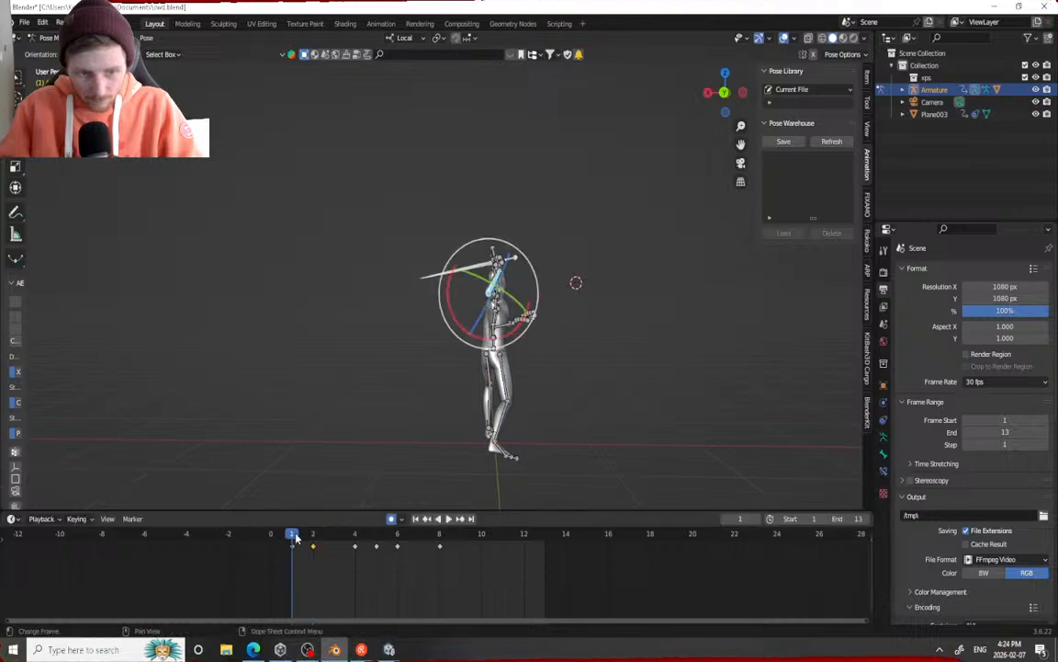
key(space)
middle_drag(329, 476, 442, 337)
drag(294, 537, 316, 538)
Undo the keyframe move and the frame 3 forearm rotation, and replay the swing from frame 1
key(ctrl+z)
key(ctrl+z)
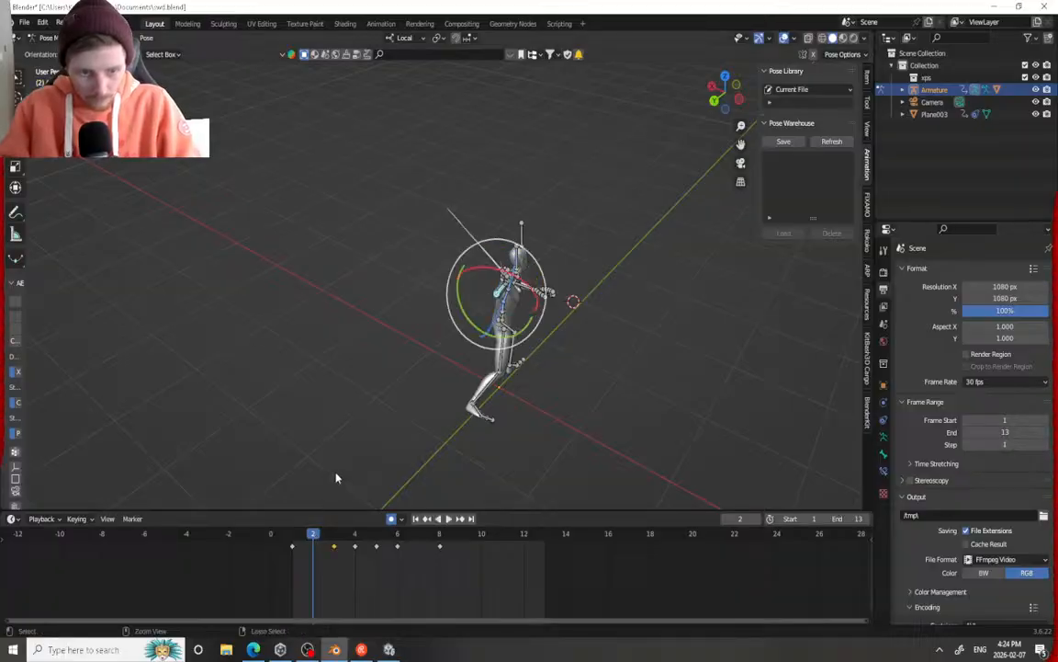
key(ctrl+z)
key(ctrl+z)
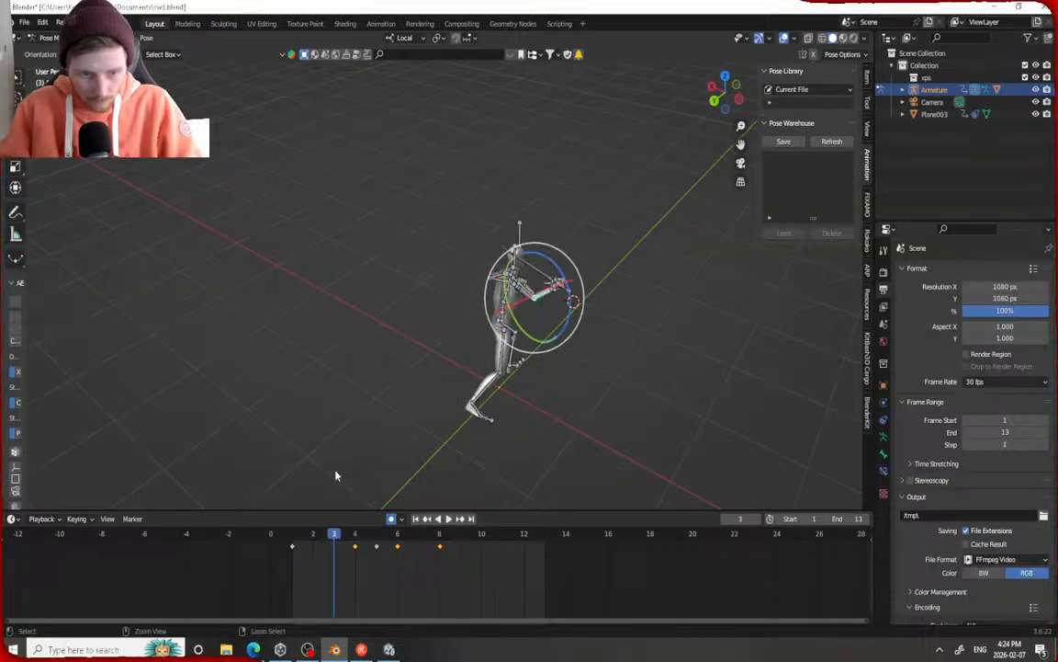
click(296, 538)
key(space)
middle_drag(310, 489, 460, 246)
key(space)
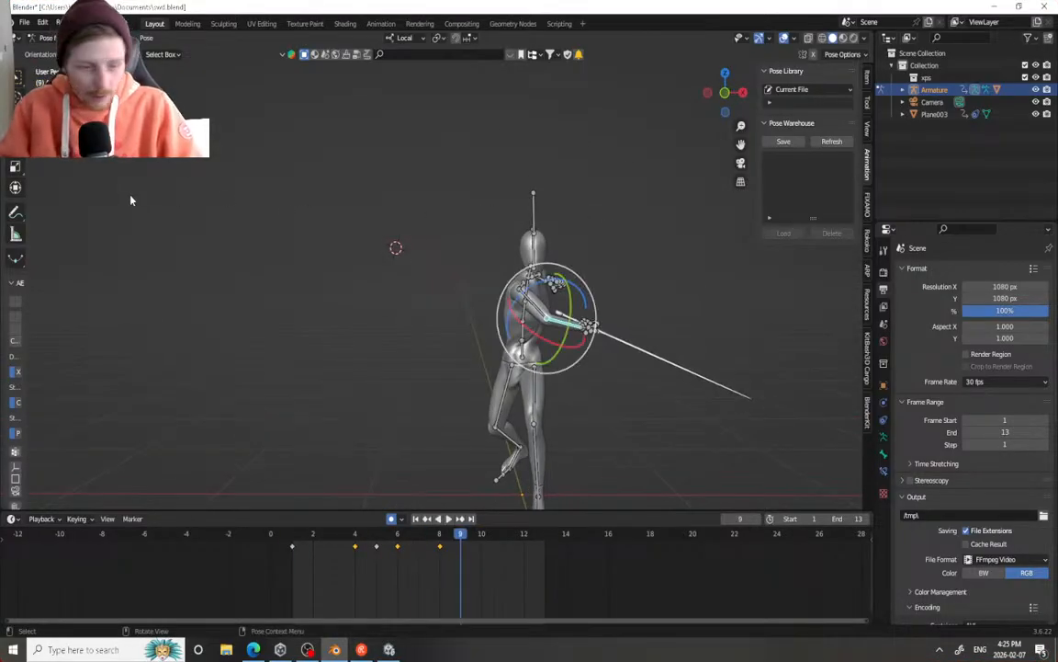
Switch to Object Mode and delete the sword mesh from the scene
click(53, 52)
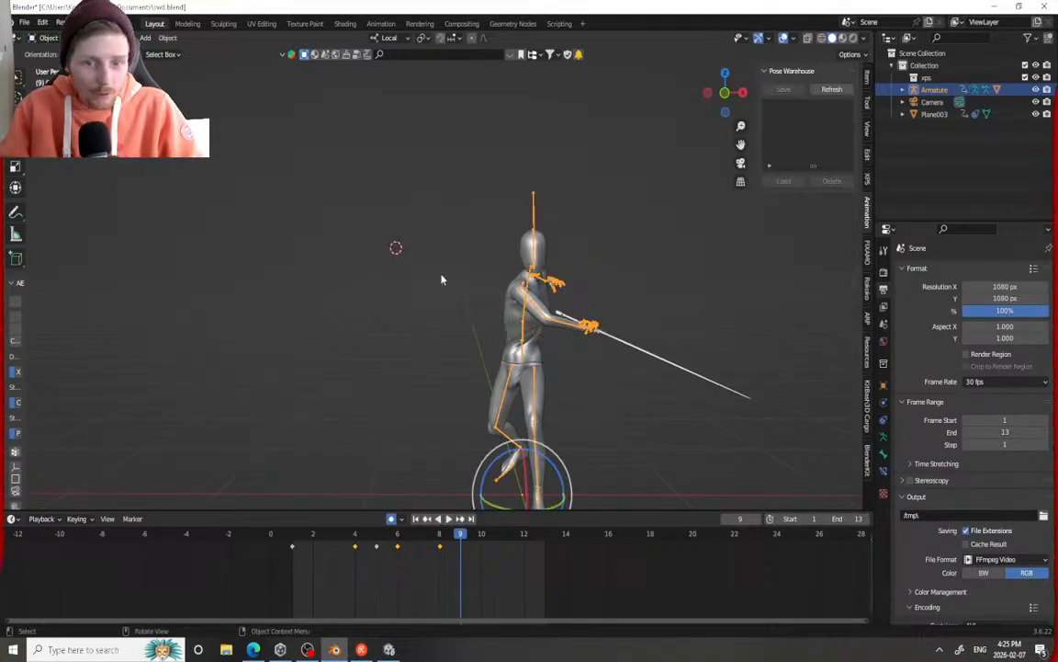
click(661, 363)
key(Delete)
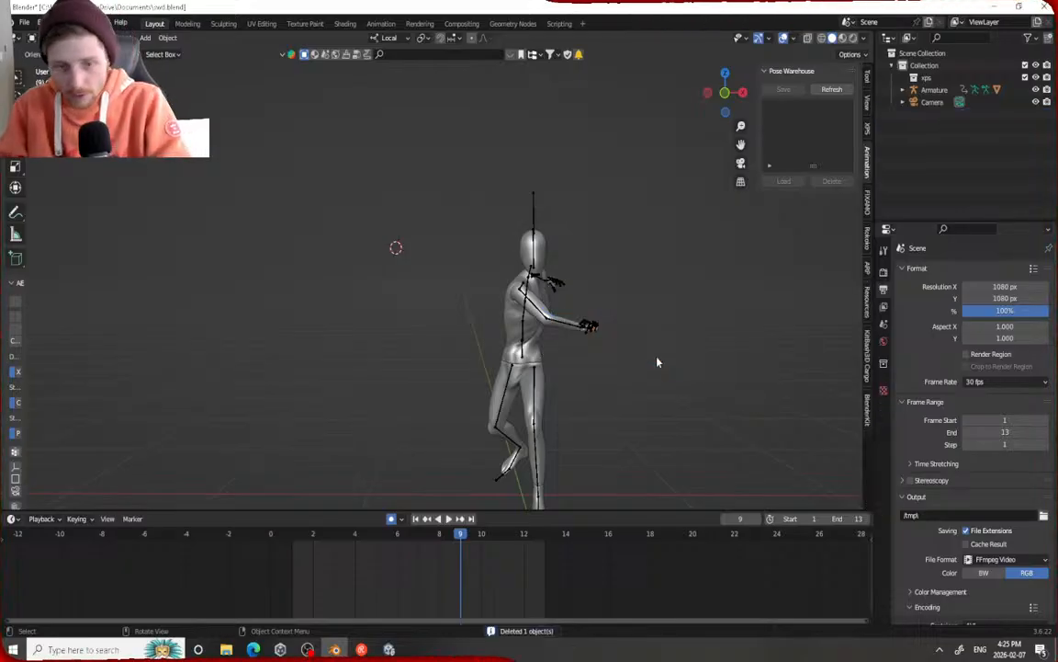
shift+middle_drag(636, 351, 542, 318)
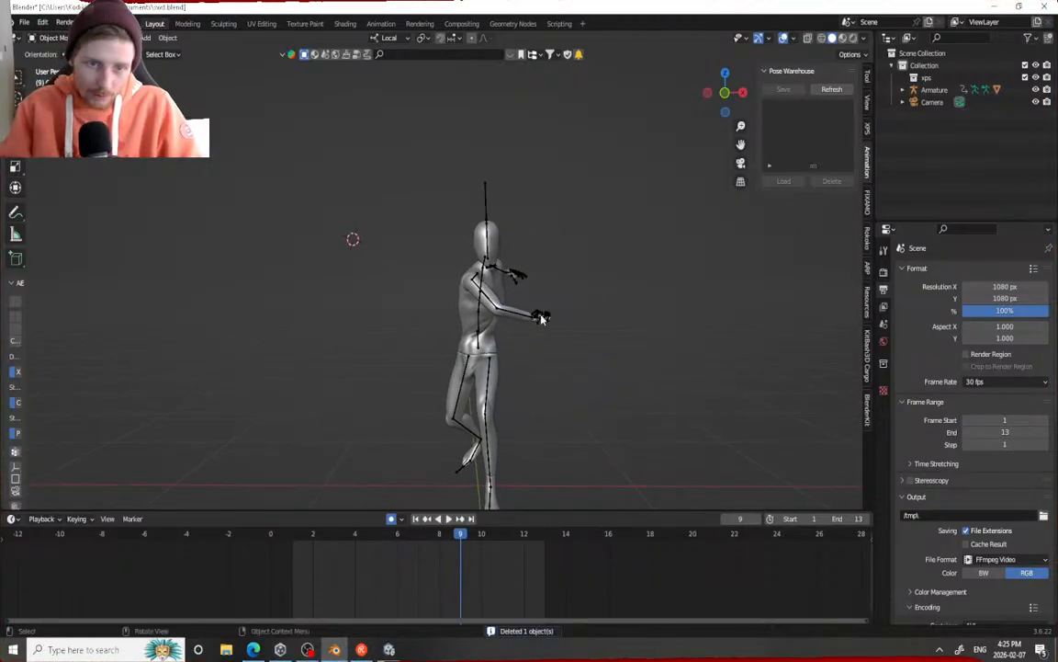
Select the armature, return to Pose Mode with all bones selected, and replay the swing from frame 1
click(489, 211)
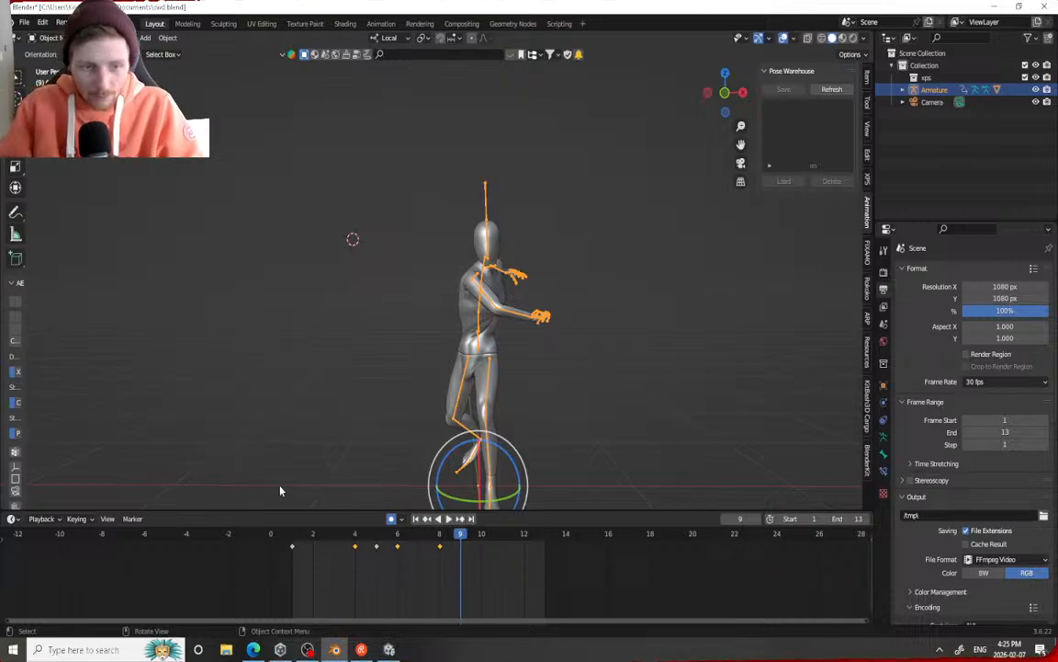
click(293, 541)
key(space)
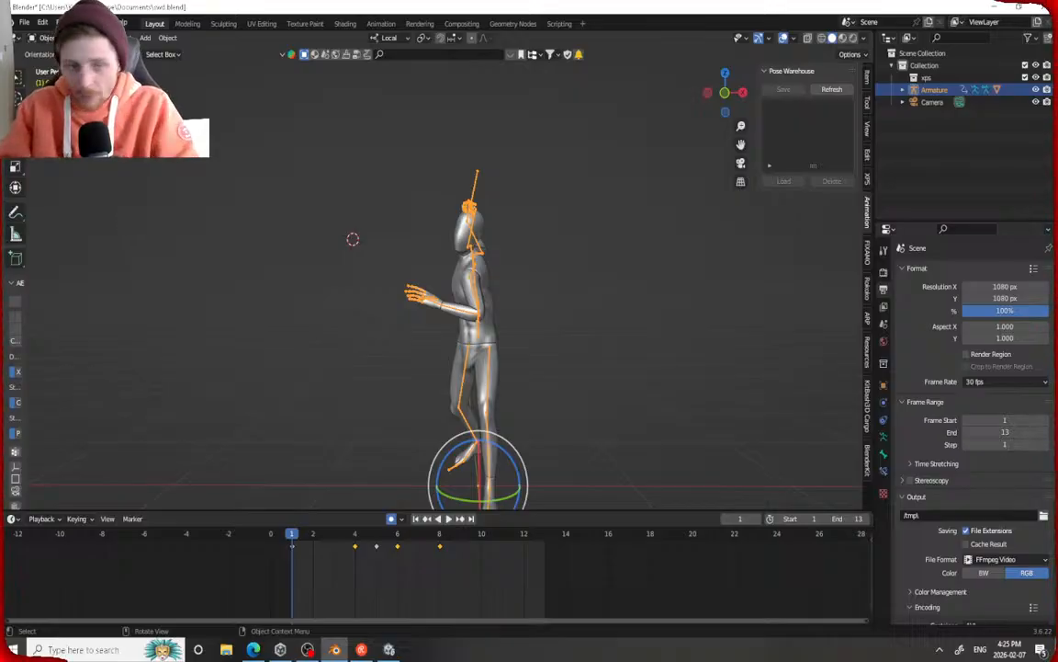
click(41, 38)
click(51, 78)
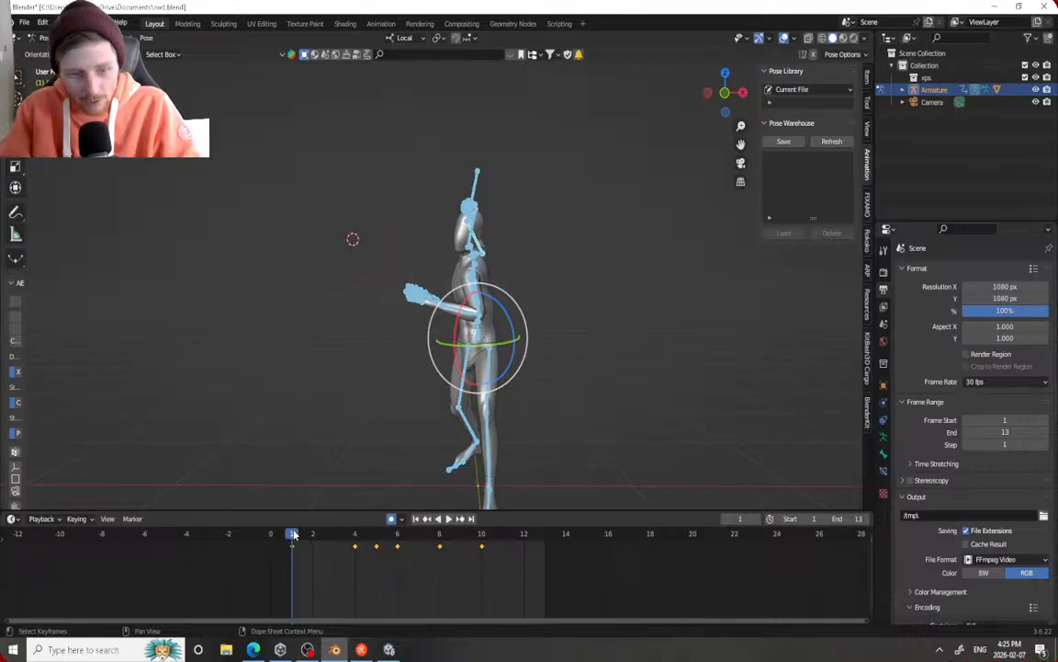
key(space)
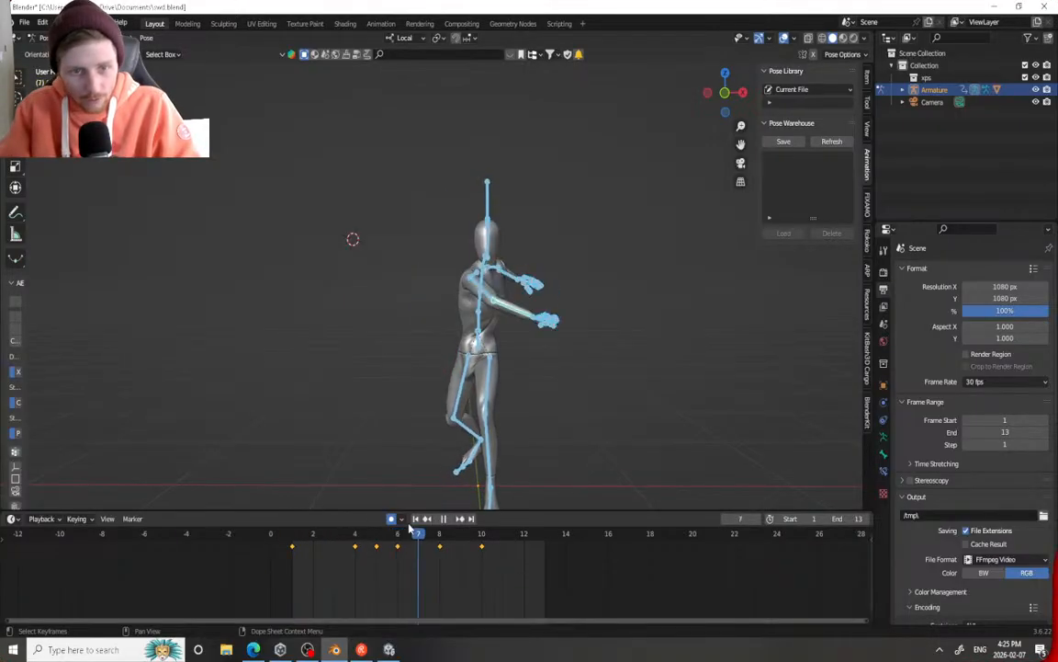
key(Escape)
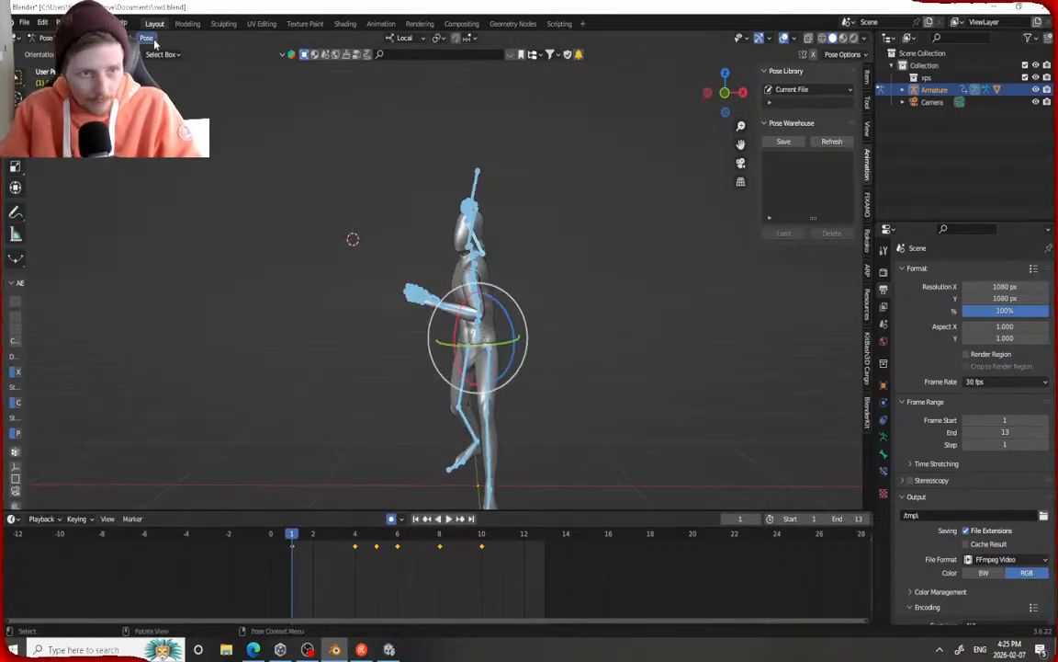
Bake the selected bones' pose action over frames 1 to 13 with a frame step of 1, and replay the result
click(147, 38)
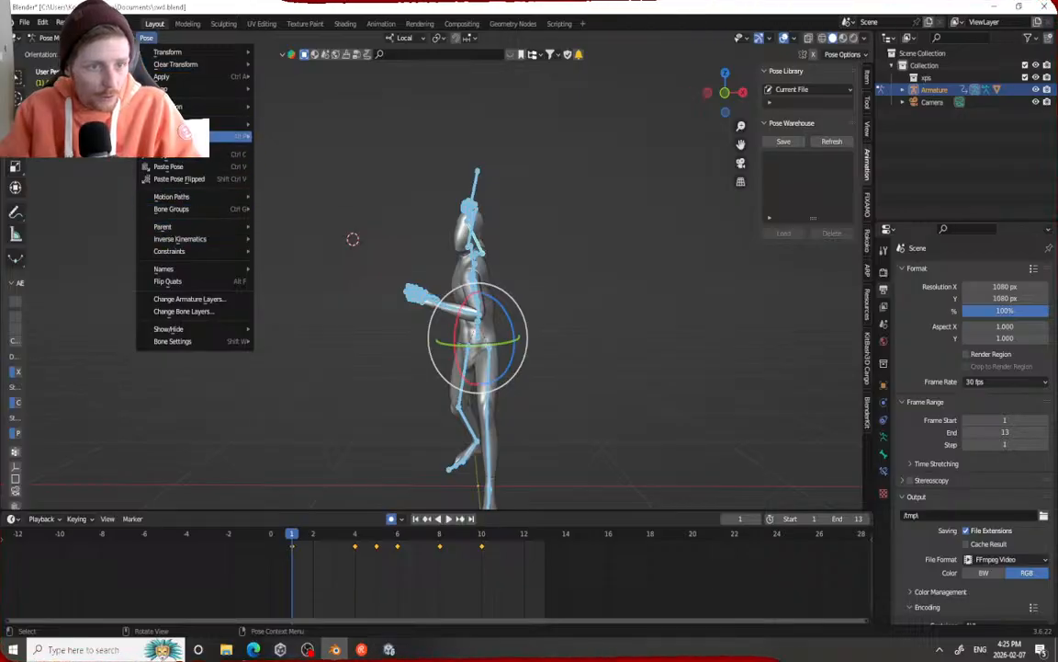
mouse_move(234, 136)
click(294, 147)
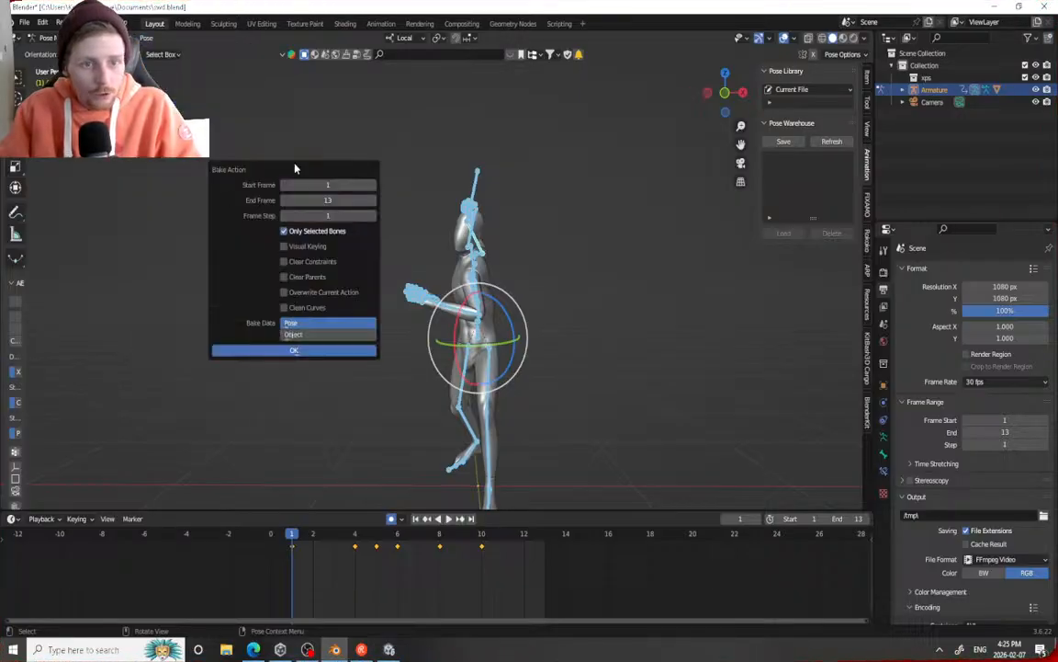
click(286, 351)
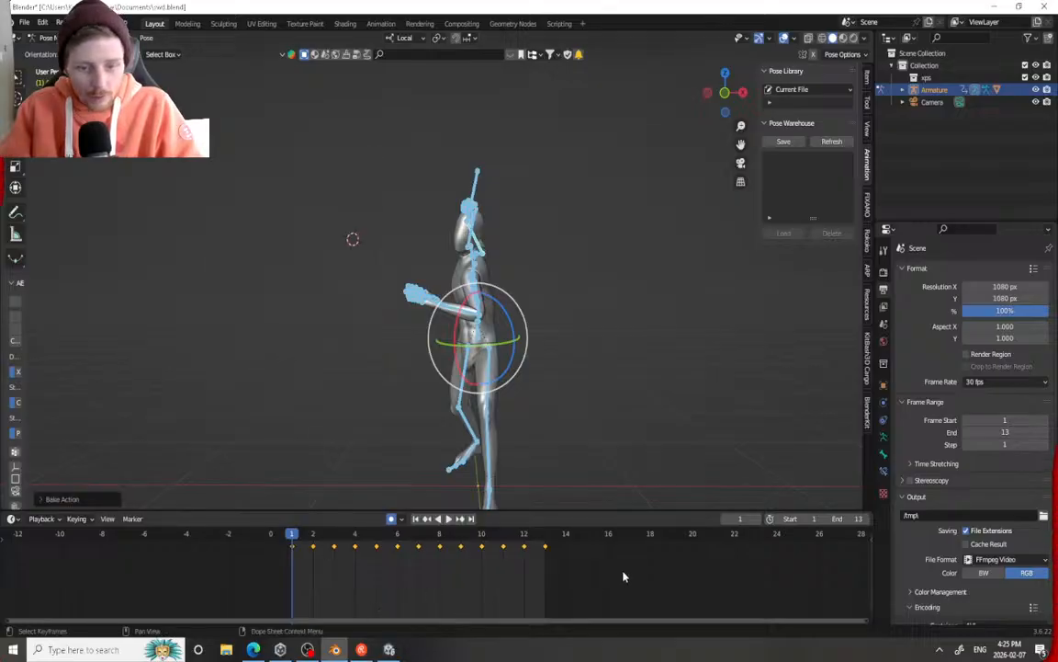
key(space)
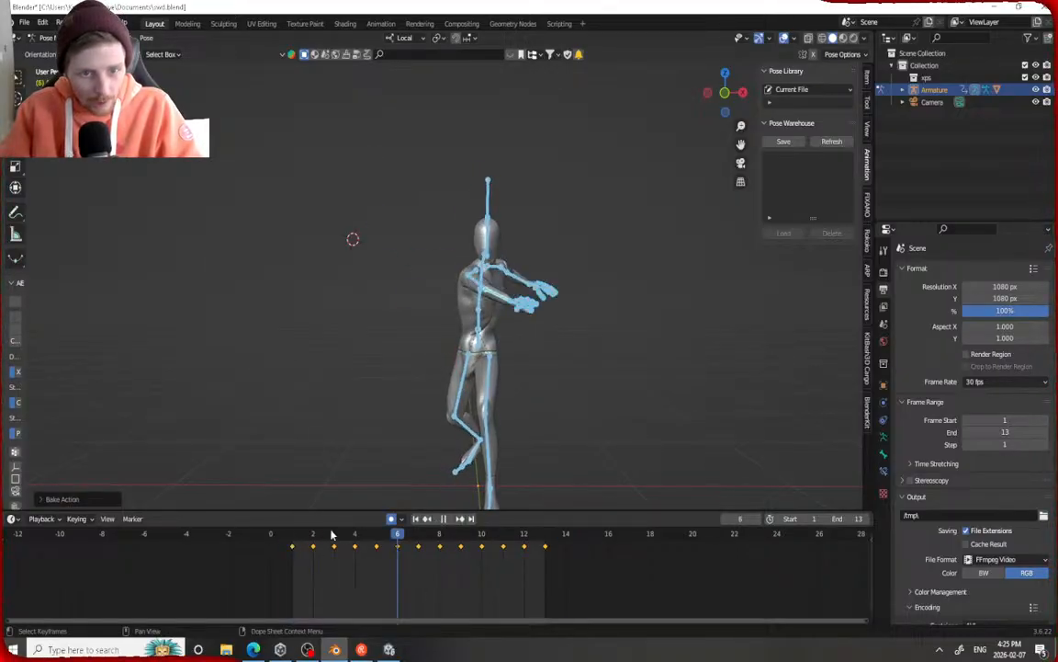
click(275, 533)
drag(277, 529, 241, 484)
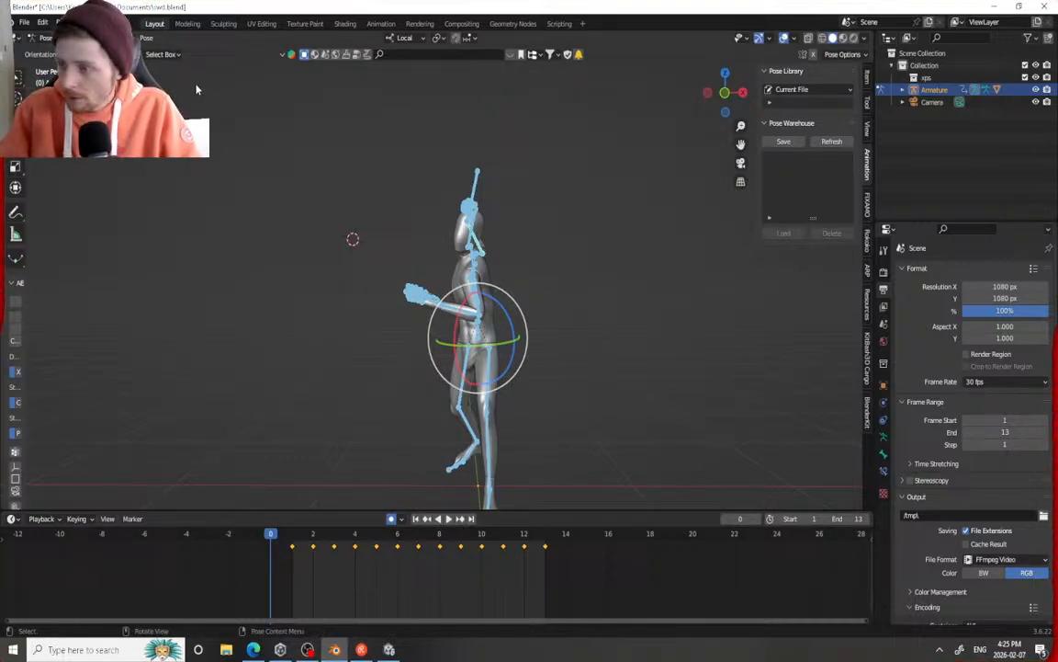
Switch to the Unity car project, select the rally car in the scene, and examine its collider and Car Controller settings
click(387, 649)
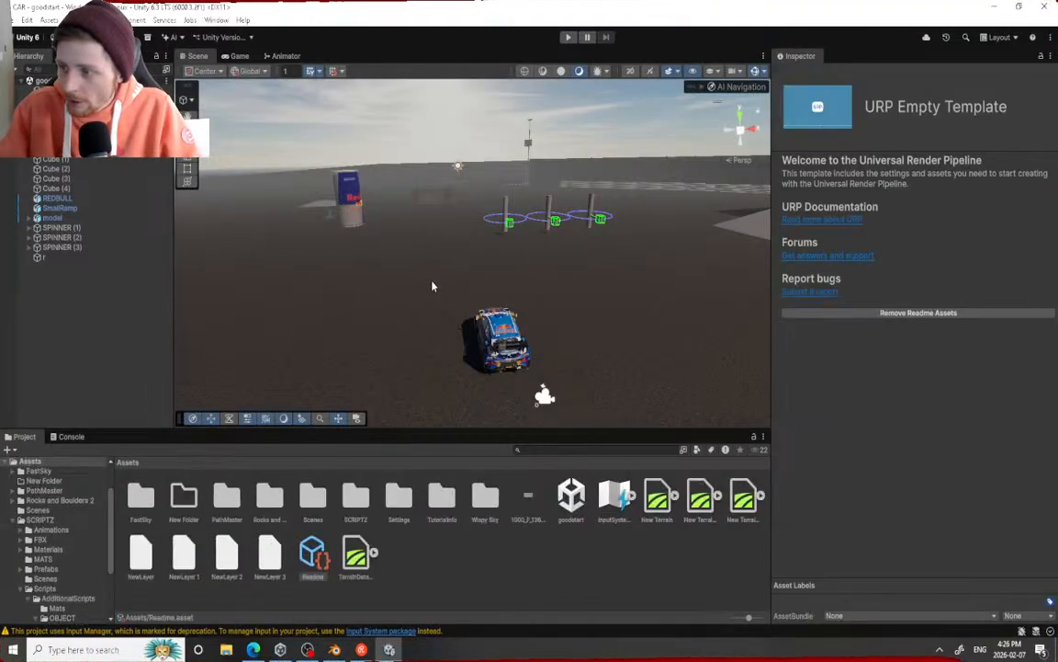
alt+drag(432, 285, 423, 222)
right_drag(424, 221, 3, 220)
key(w)
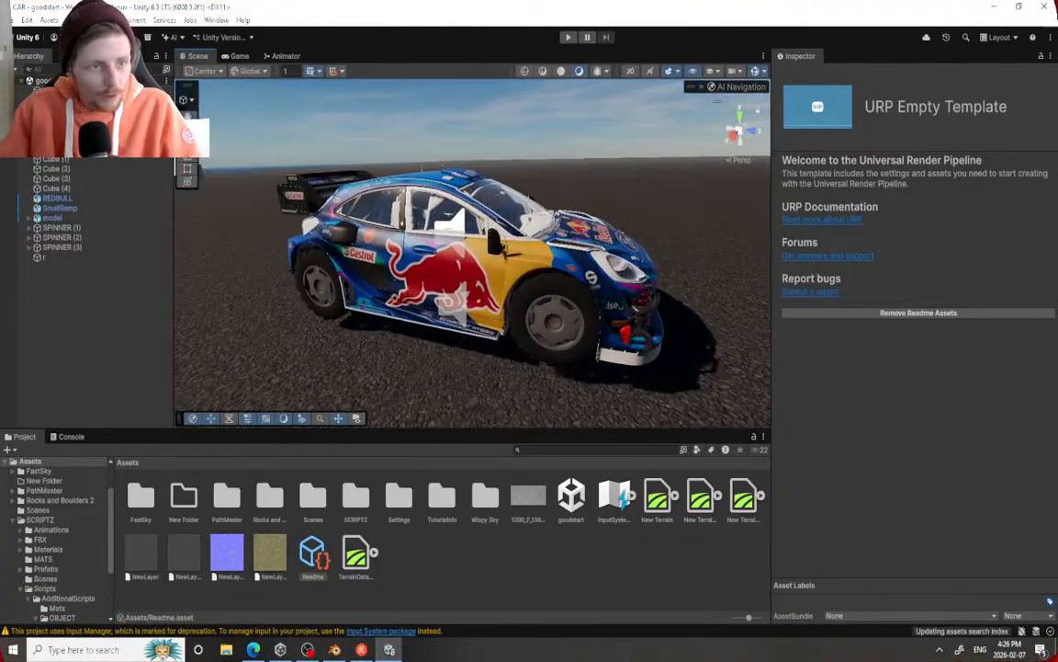
click(431, 262)
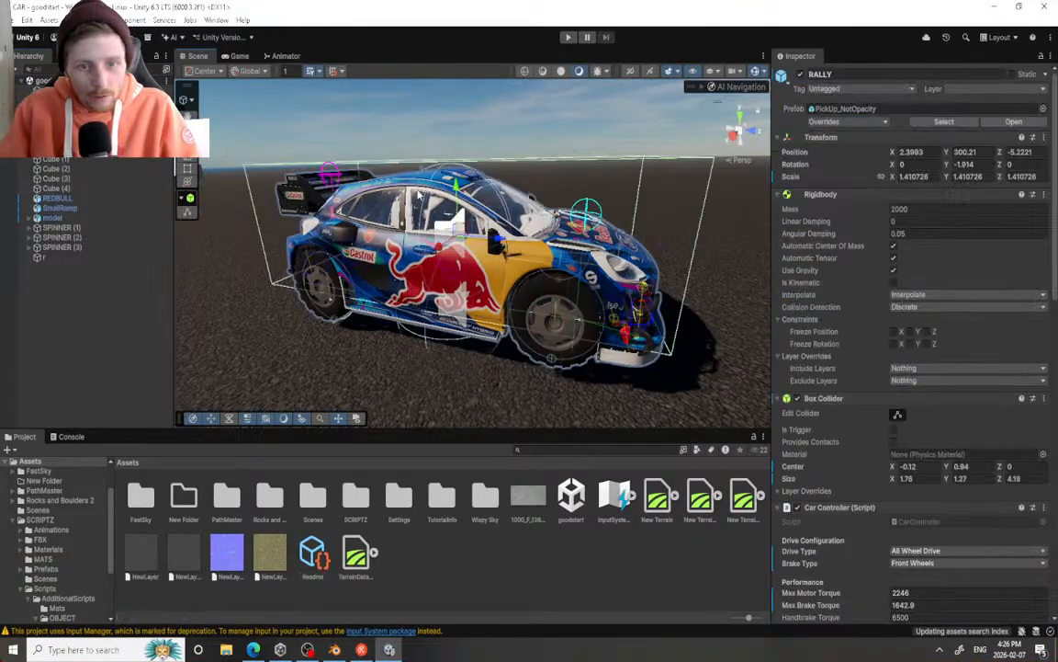
scroll(419, 195, up, 4)
scroll(419, 194, down, 3)
scroll(819, 313, down, 5)
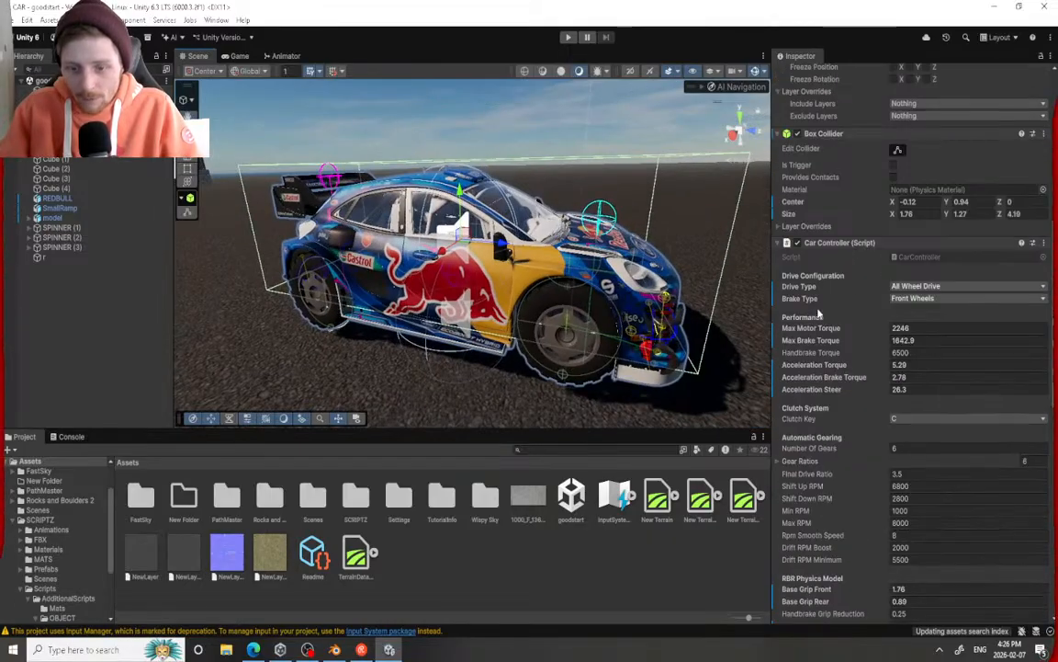
Examine the rest of the rally car's Car Controller settings and the Anti Lag System script's audio clips and volumes
scroll(818, 313, down, 6)
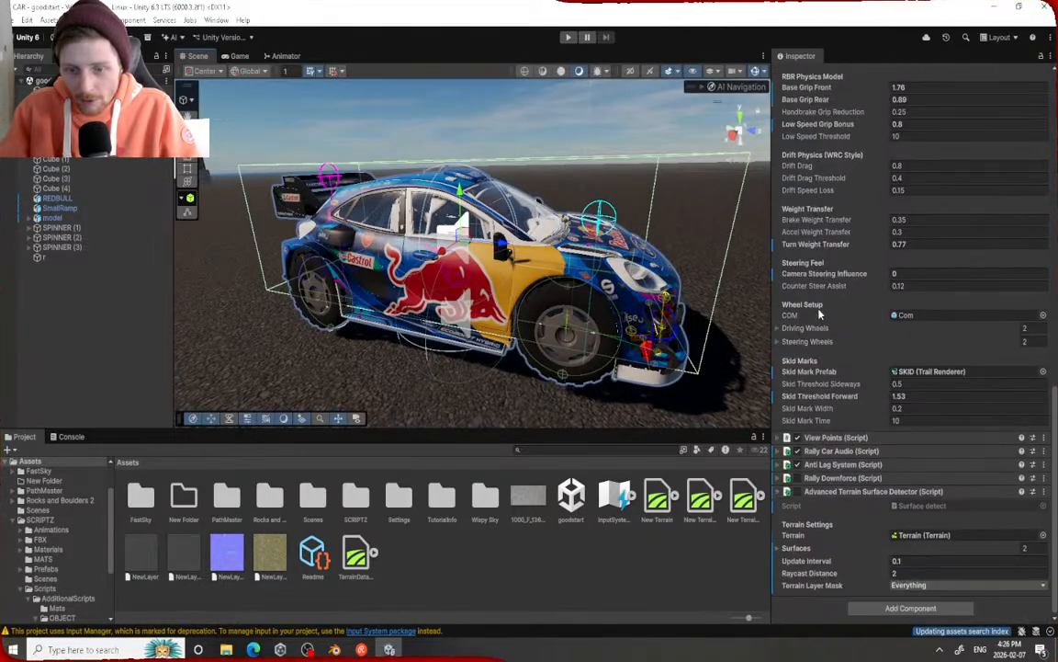
click(780, 465)
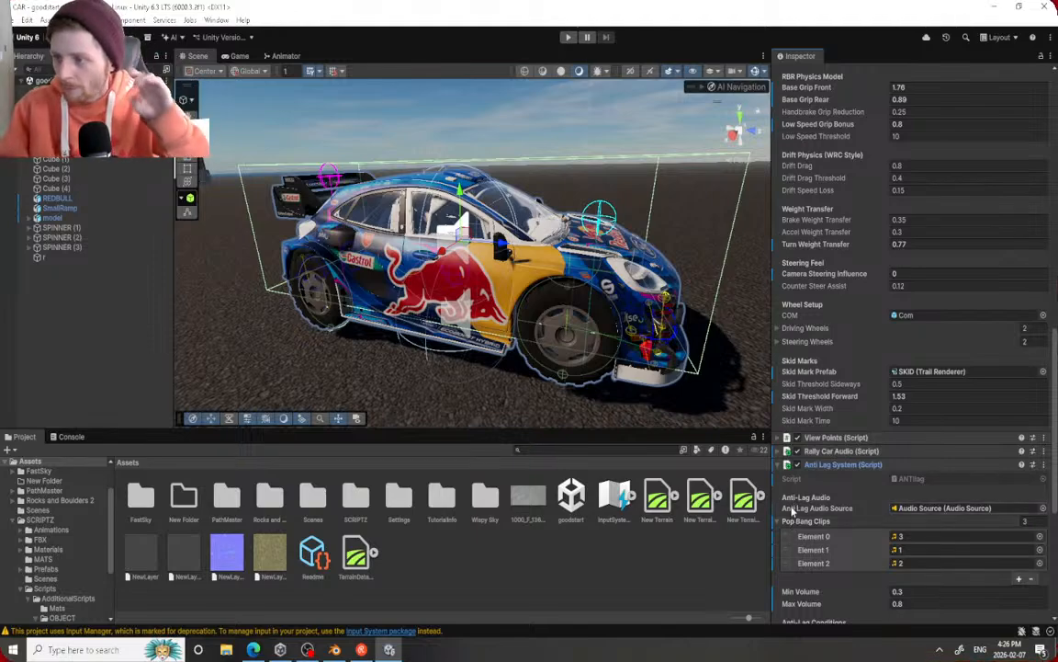
click(778, 465)
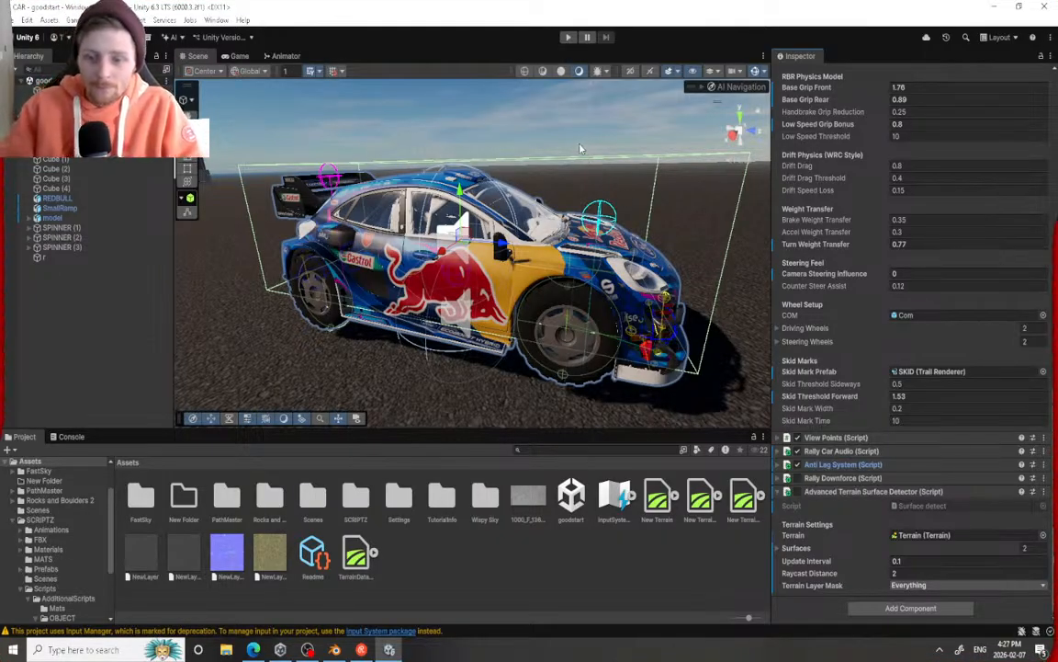
Run the scene in Play Mode and test-drive the rally car, drifting around the Red Bull can
click(568, 37)
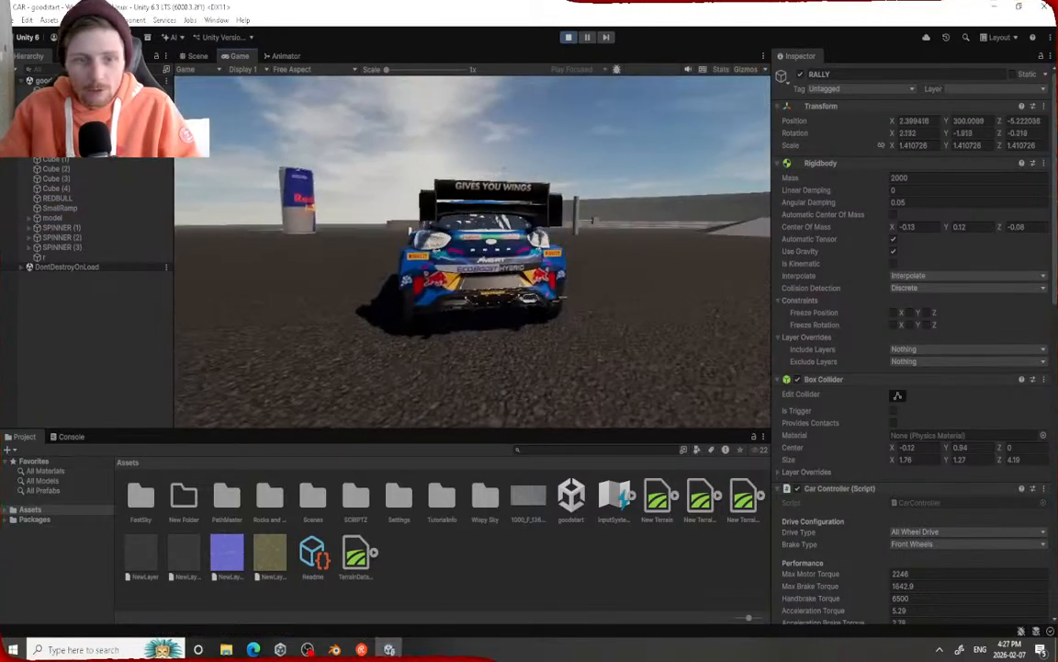
key(w)
key(a)
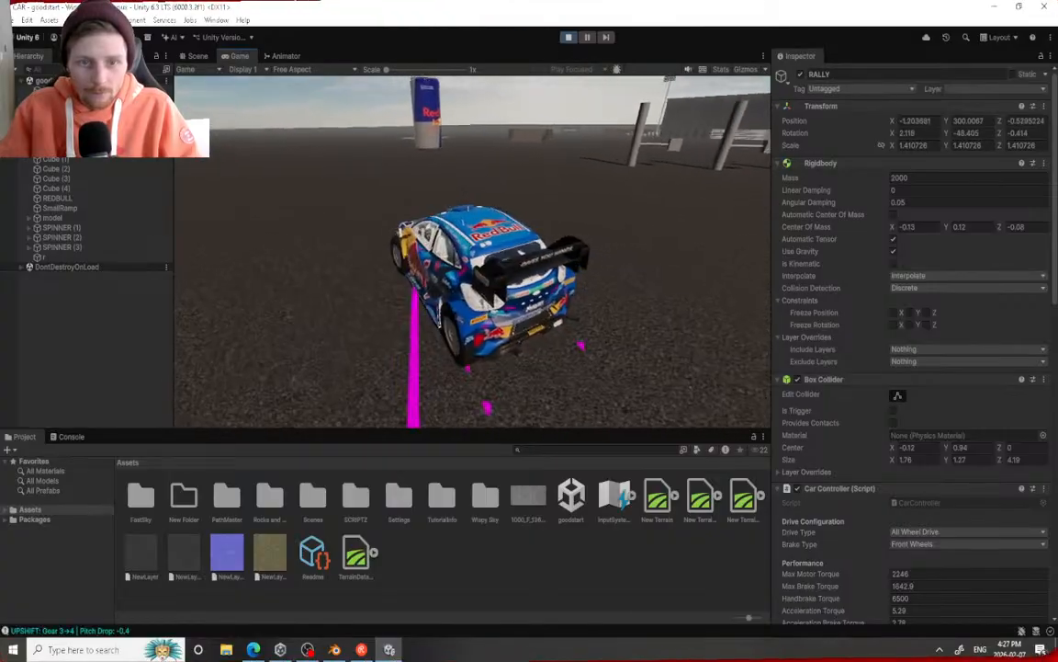
key(d)
key(a)
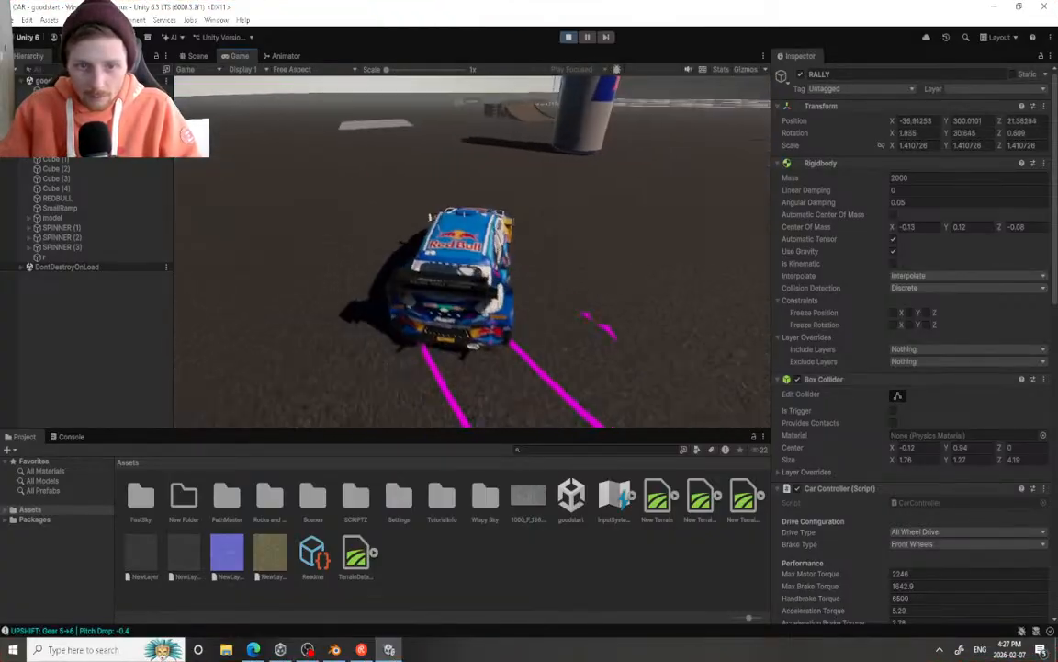
key(d)
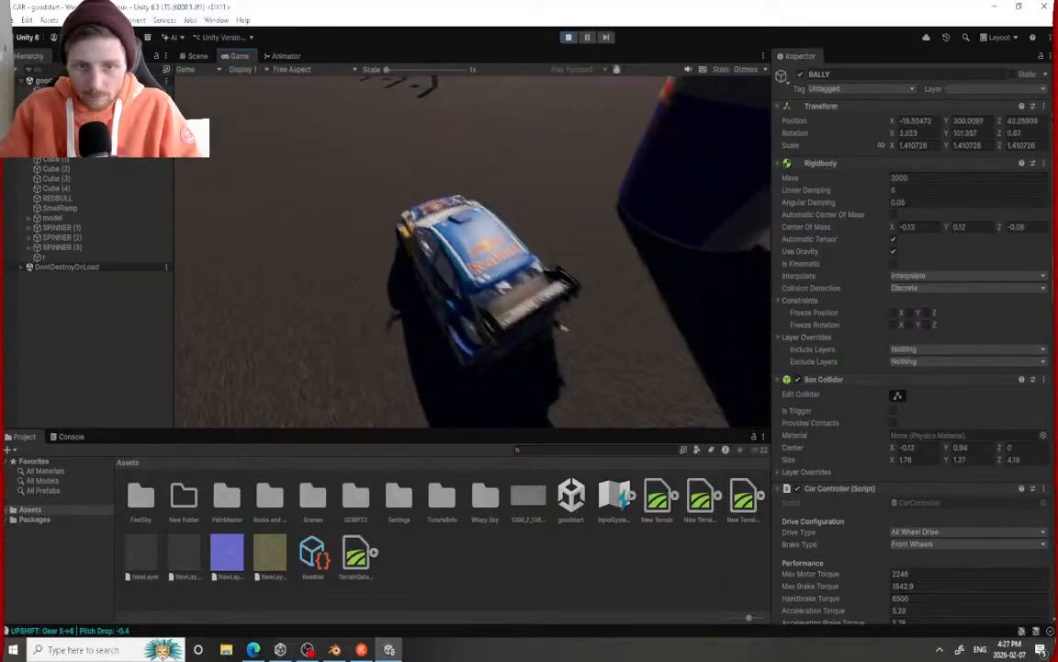
key(d)
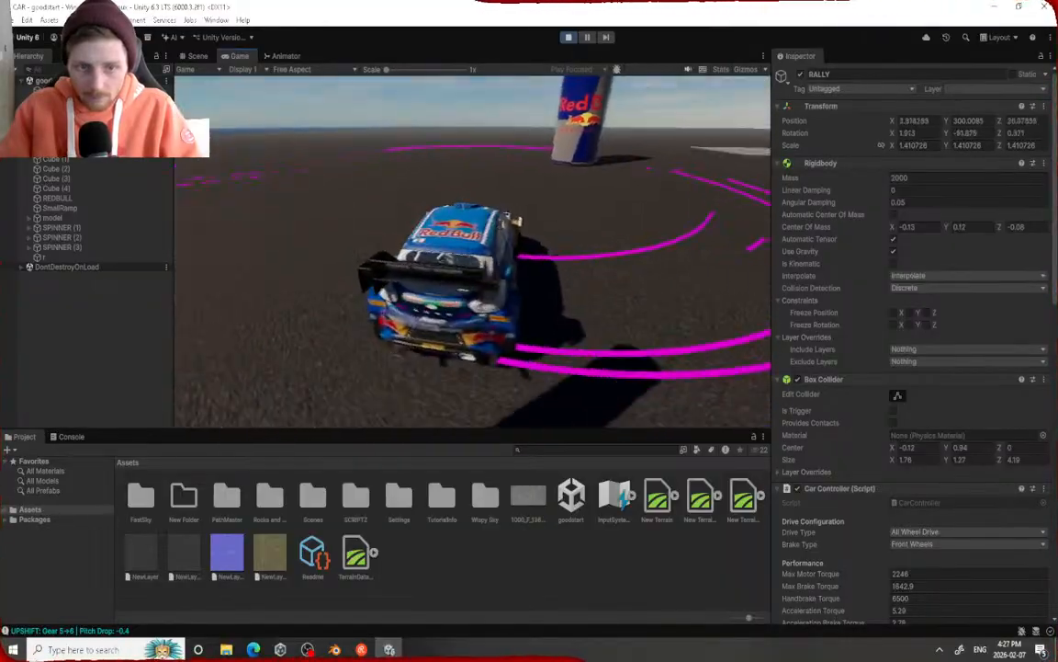
key(a)
key(d)
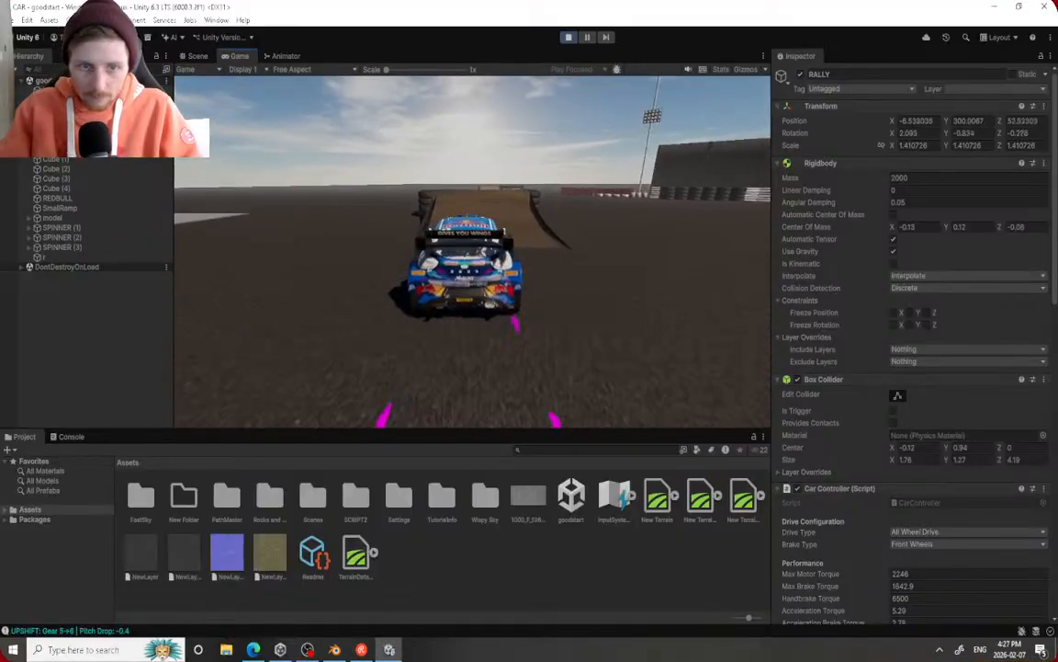
Jump the rally car over the dirt ramp, swing it around, and drift across the arena onto the large grey ramp
key(d)
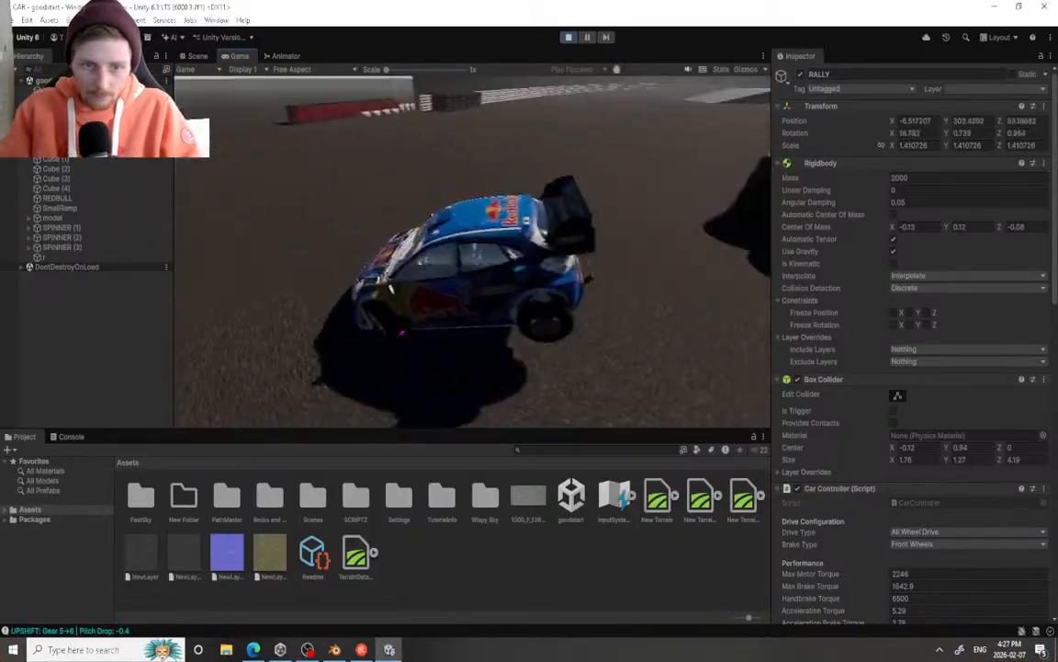
key(d)
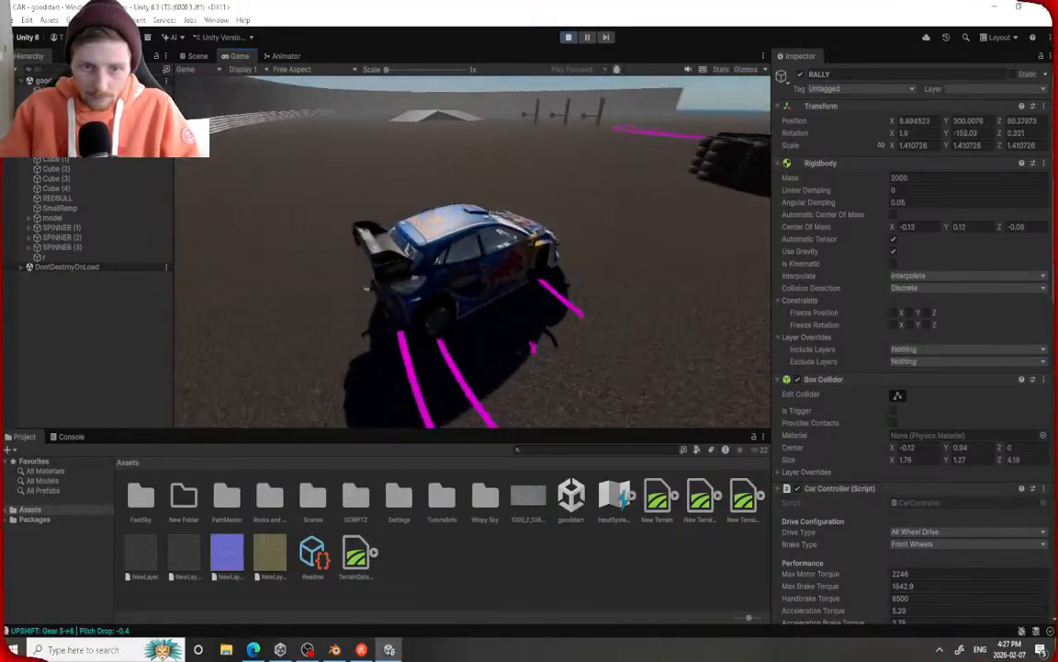
key(d)
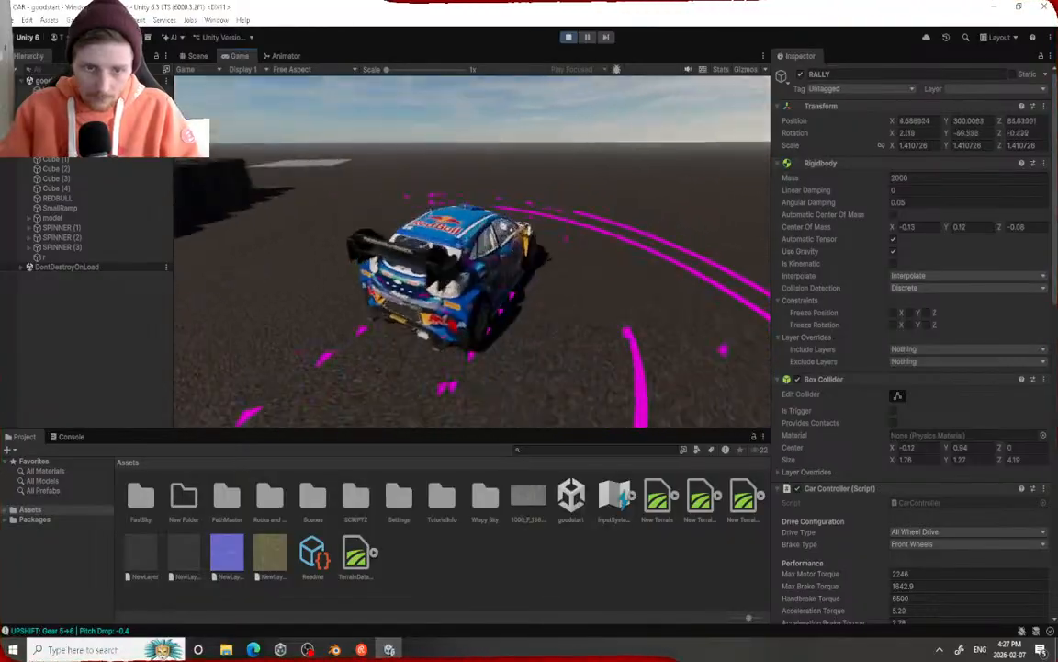
key(a)
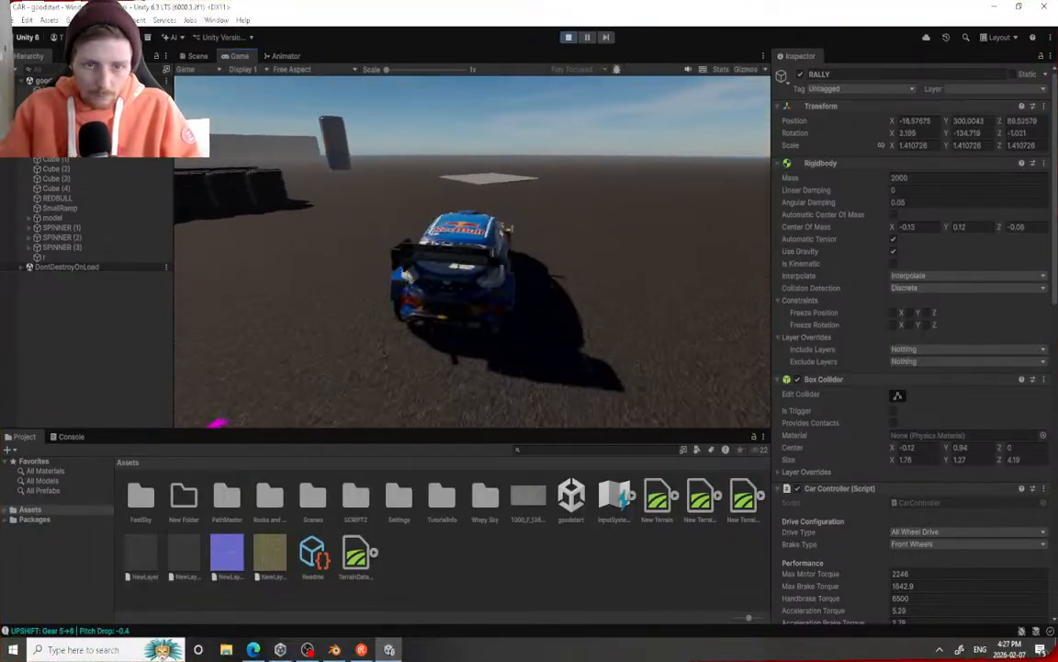
key(a)
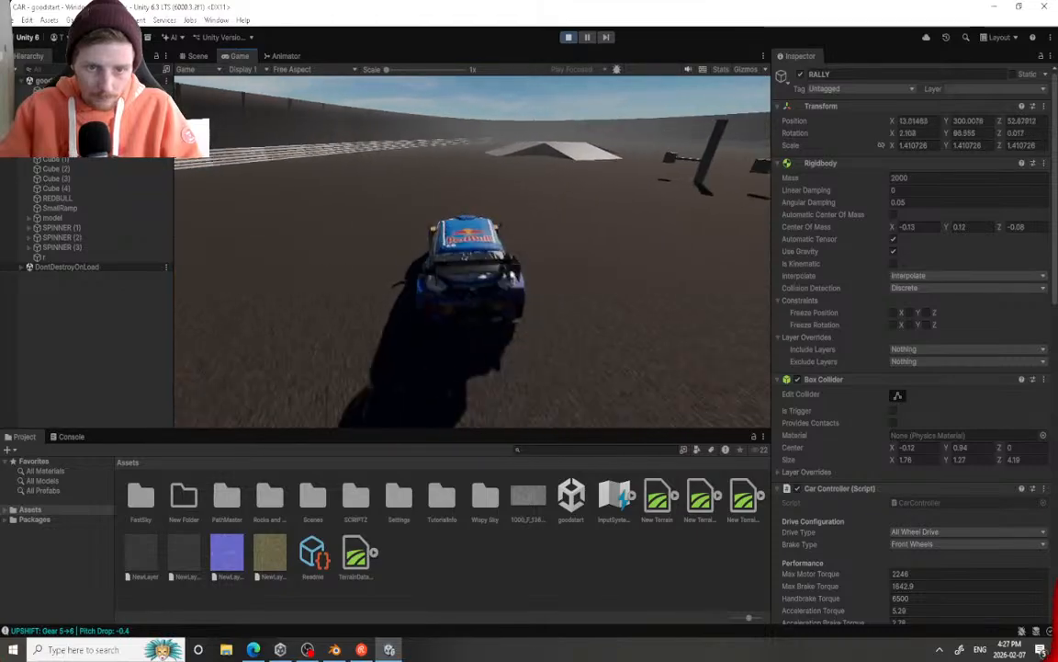
key(d)
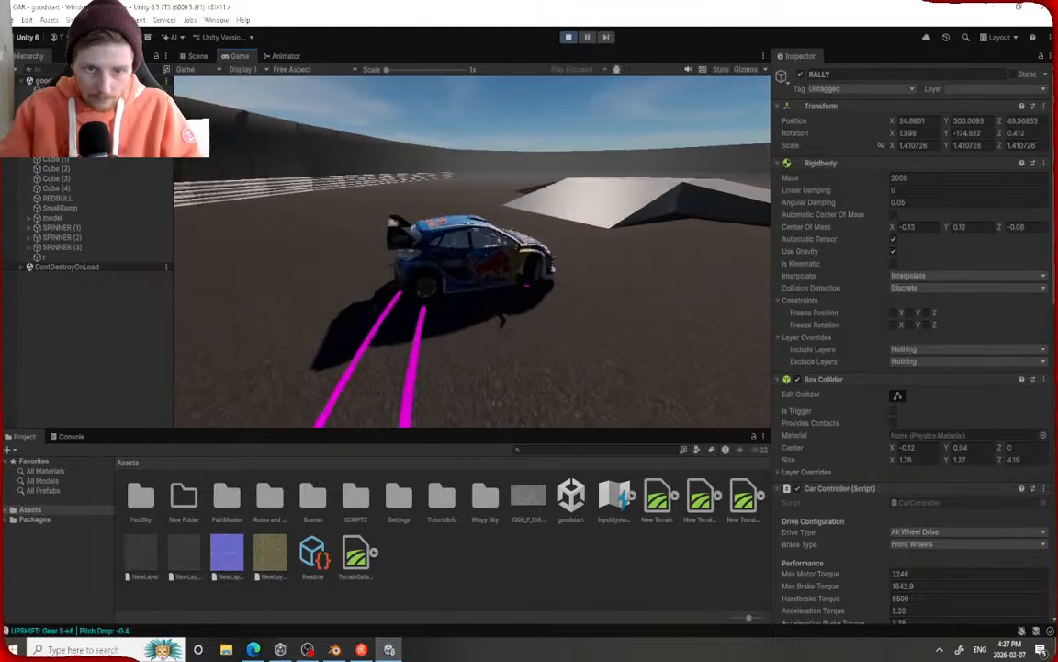
key(d)
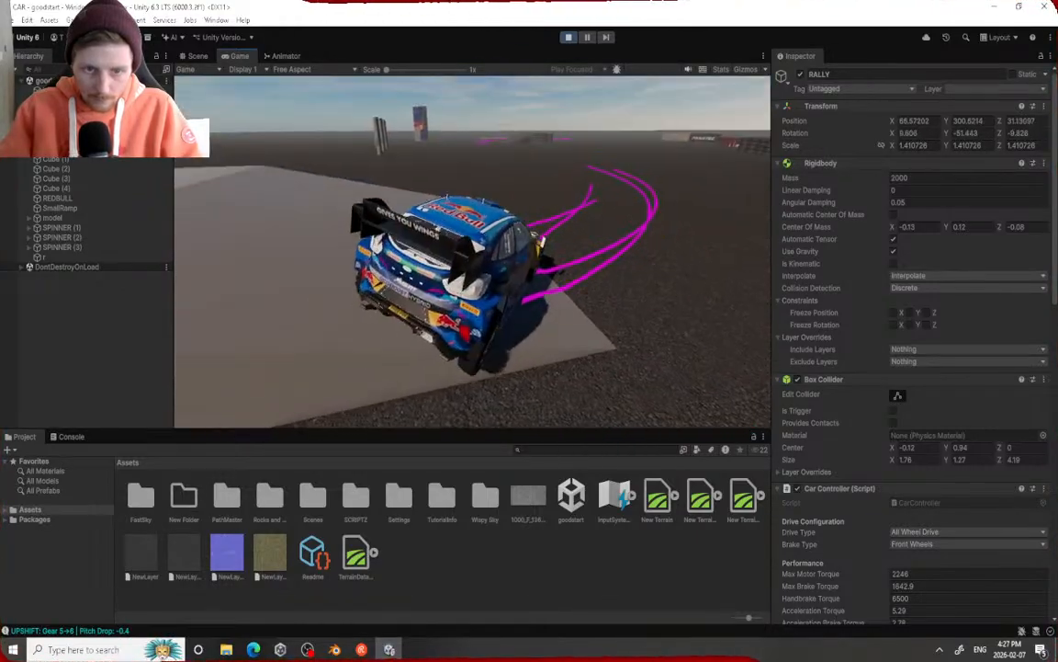
key(w)
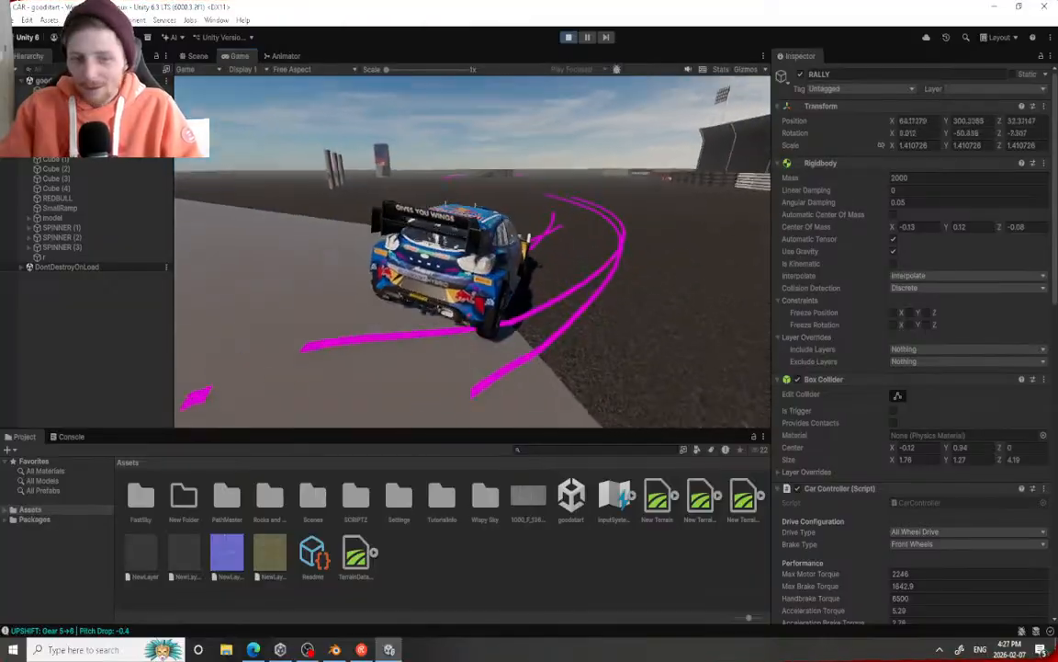
Drive the rally car from the grey ramp back past the Red Bull can and drift in a loop around it
key(a)
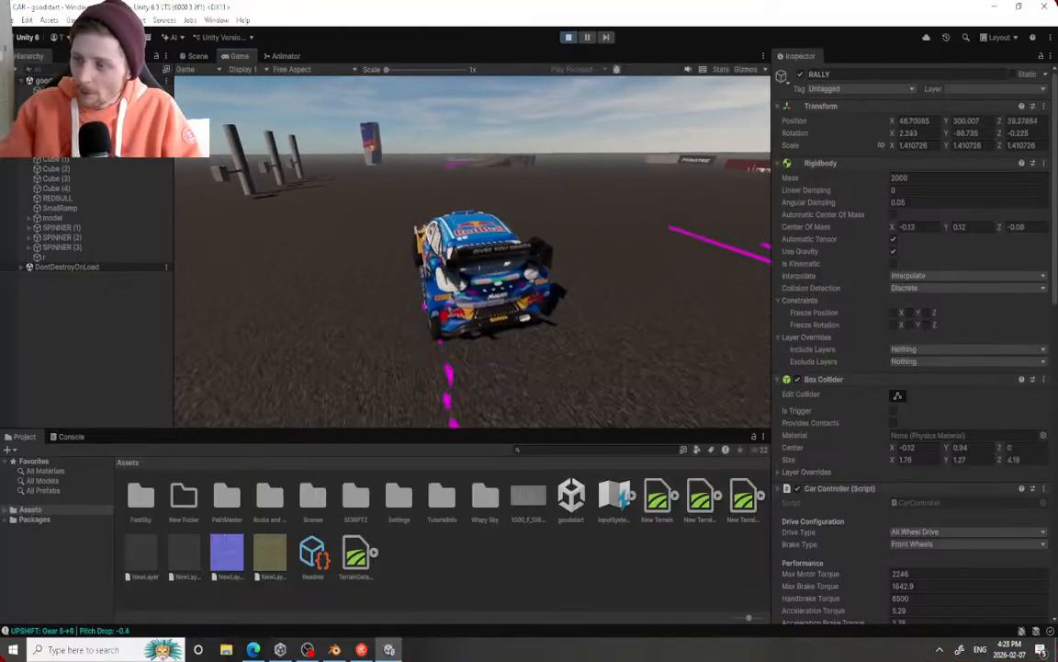
key(a)
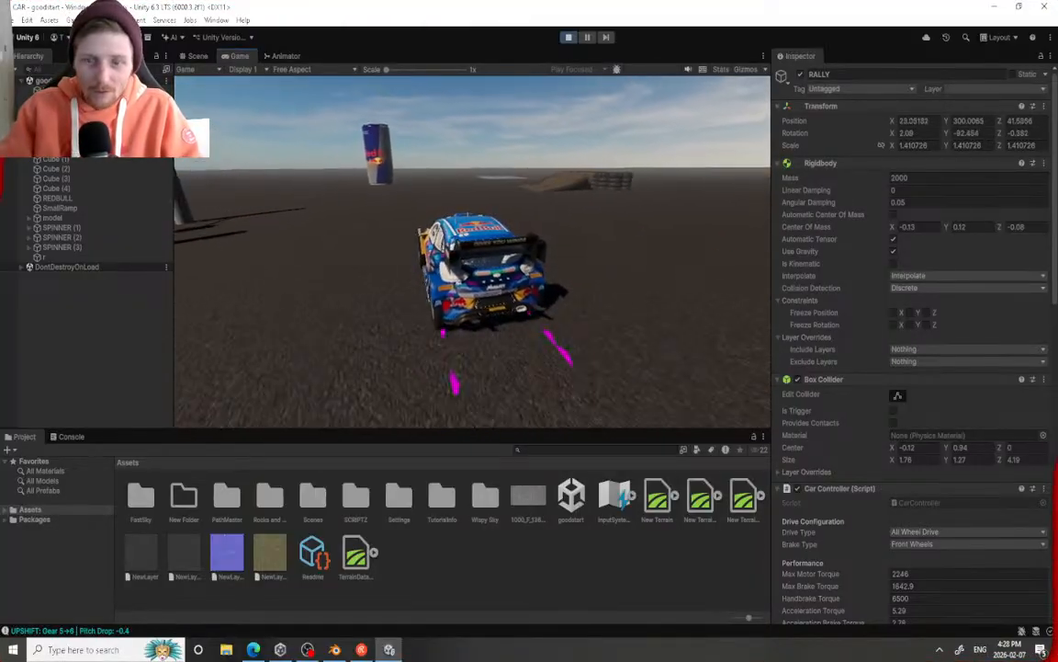
key(a)
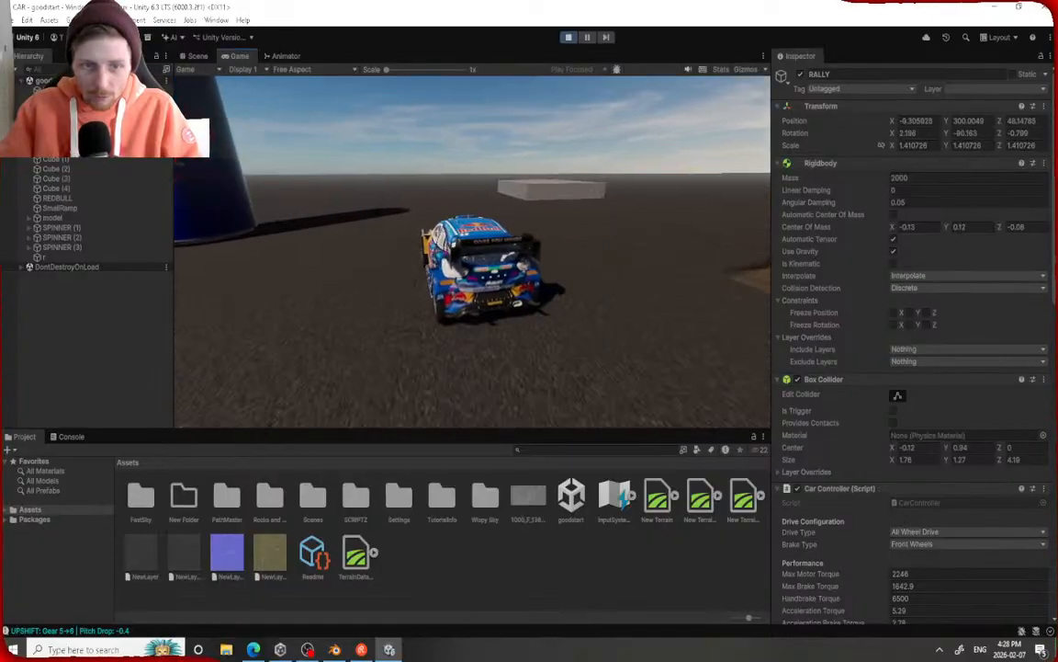
key(a)
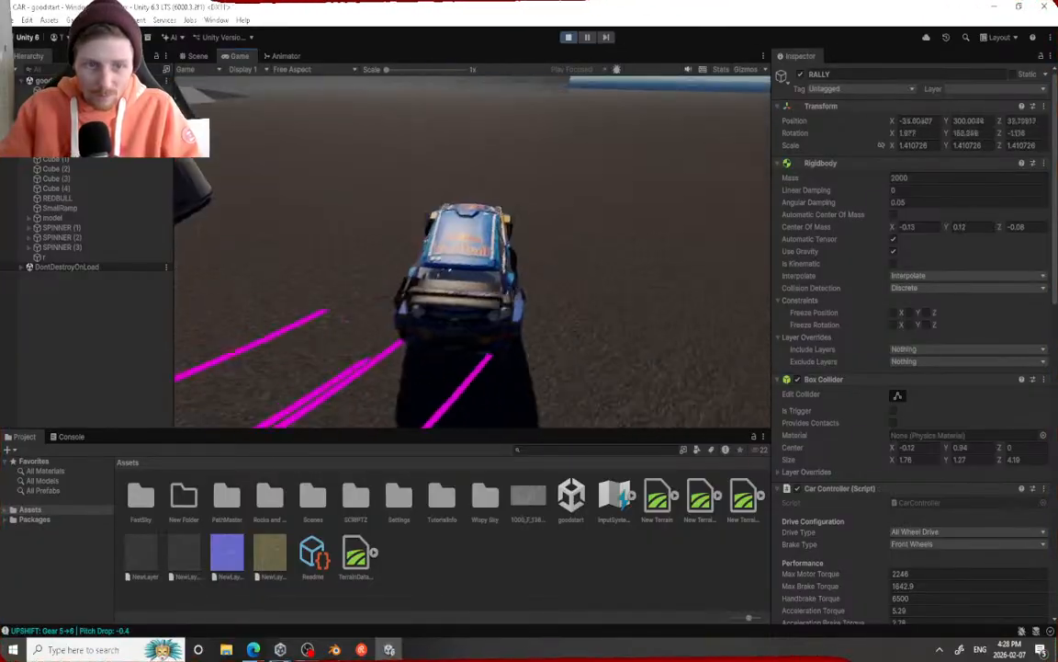
key(d)
key(a)
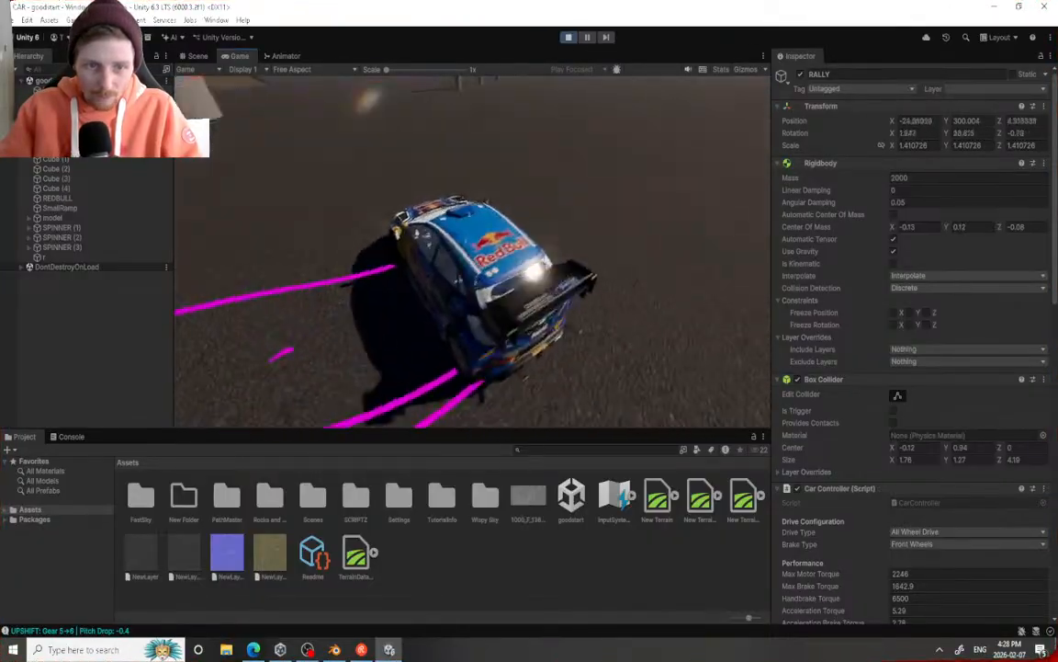
key(a)
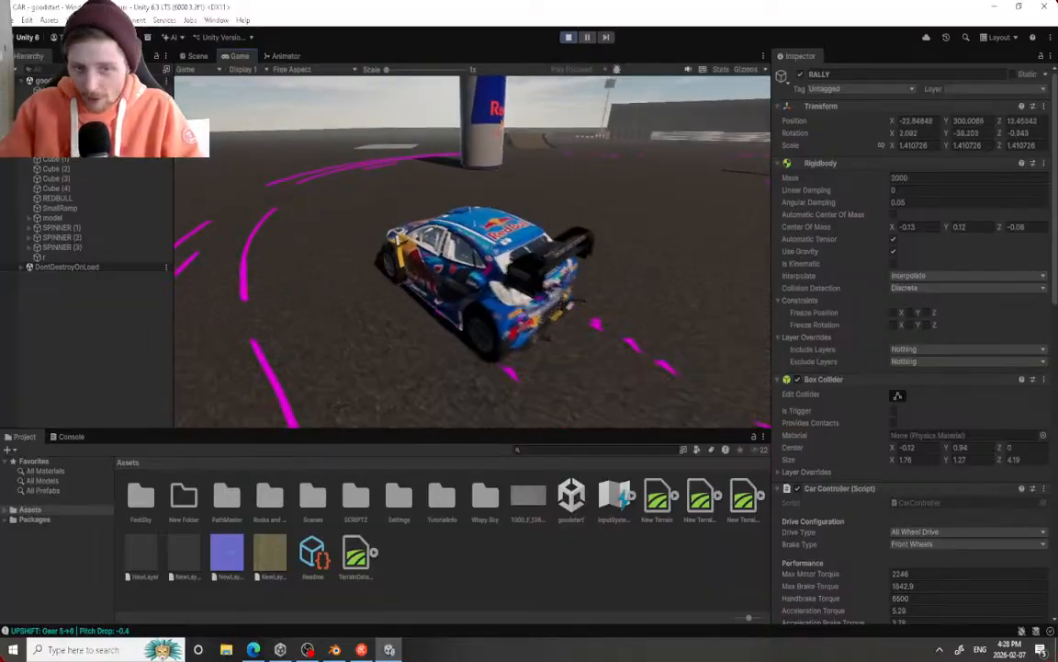
key(d)
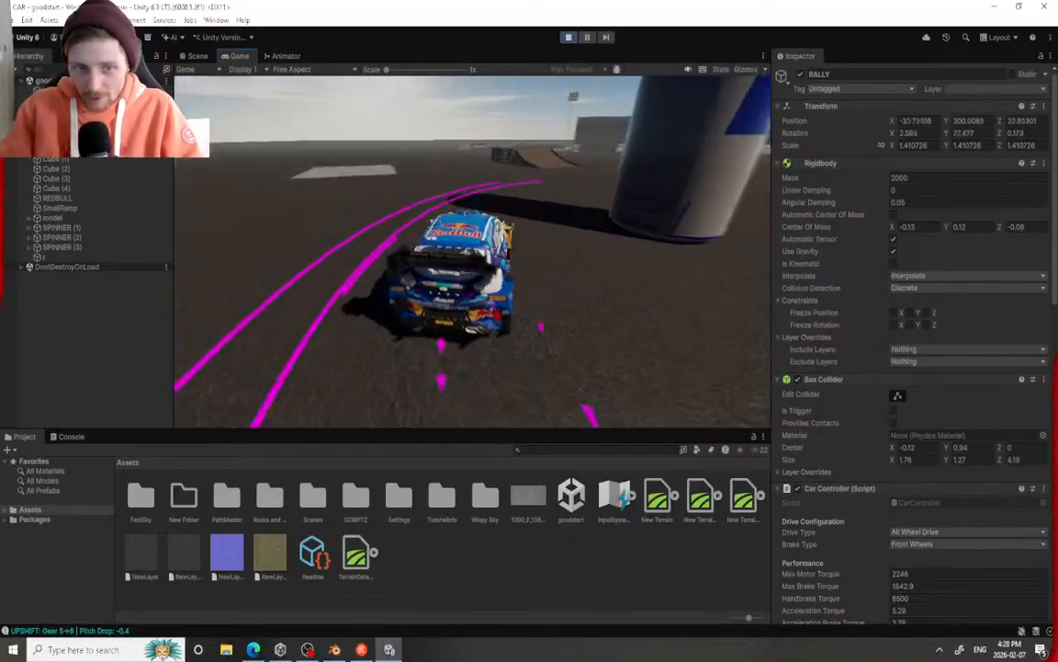
key(a)
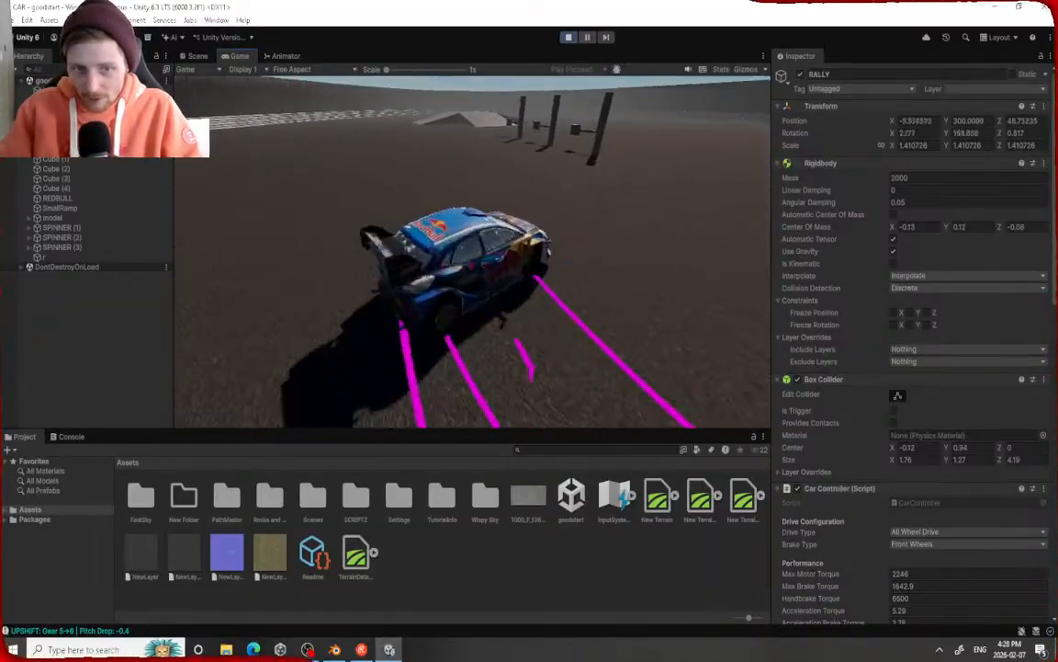
key(a)
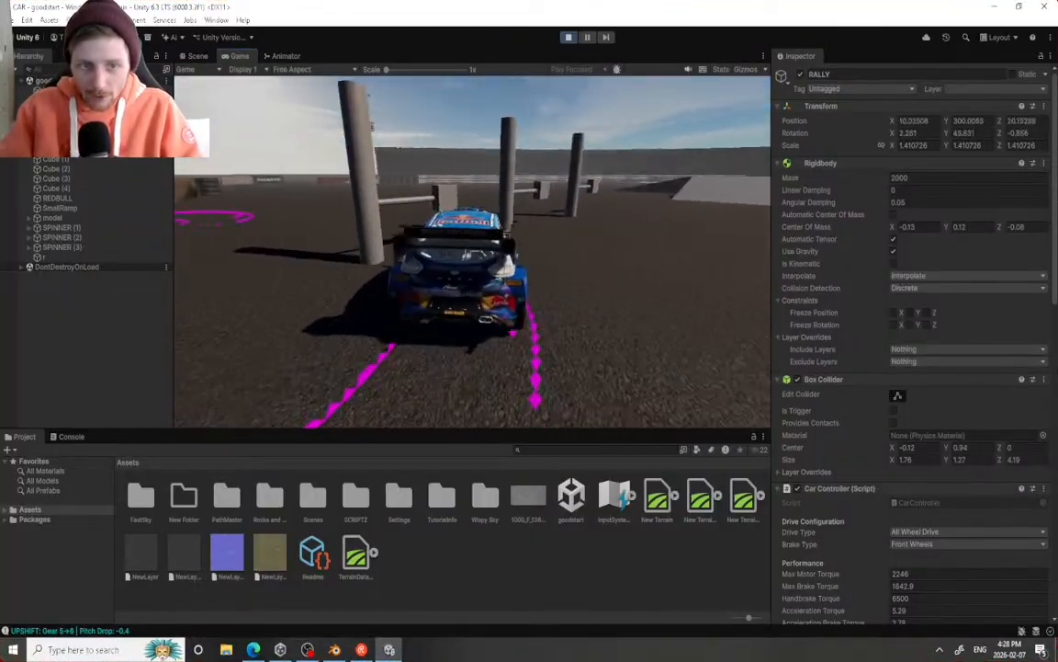
Drive the rally car past the spinner pillars, swing it around, and drift back toward the Red Bull can
key(a)
key(d)
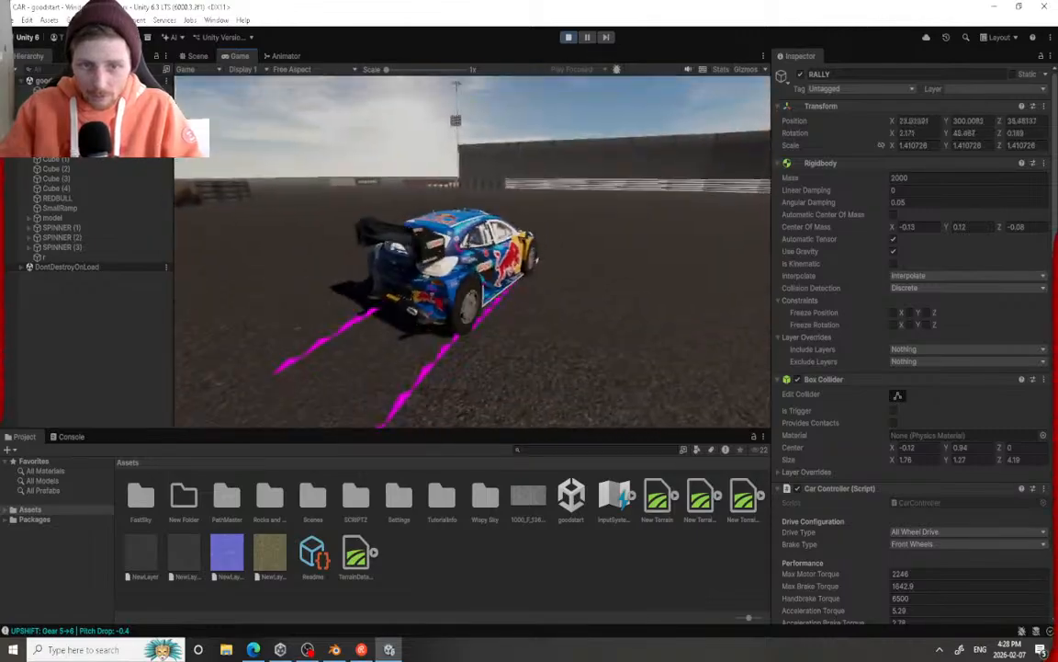
key(a)
key(d)
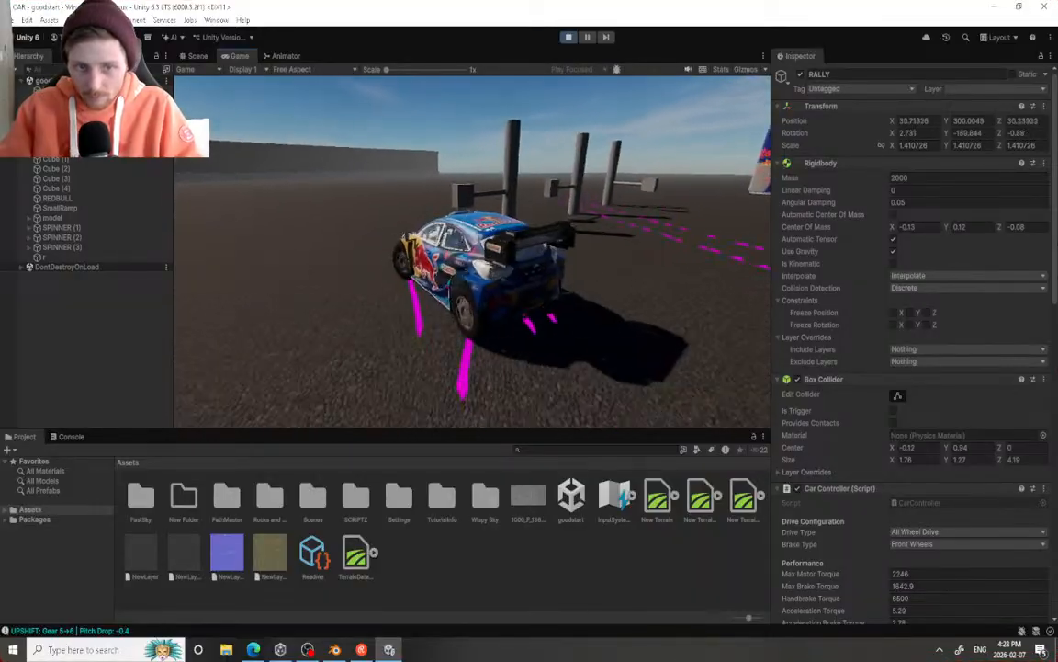
key(a)
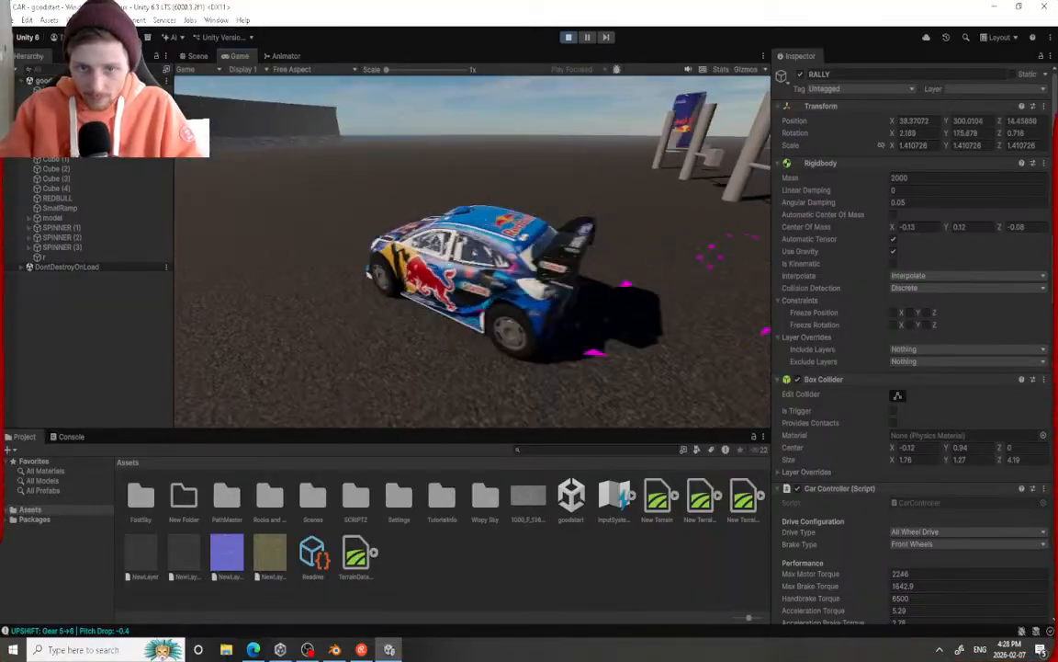
key(d)
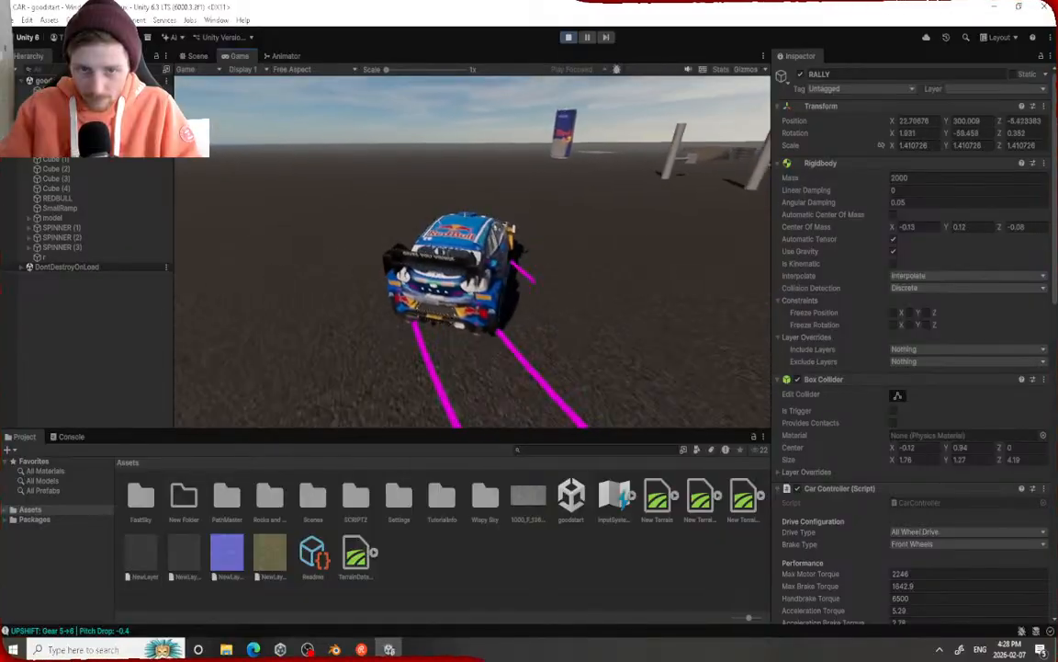
key(a)
key(d)
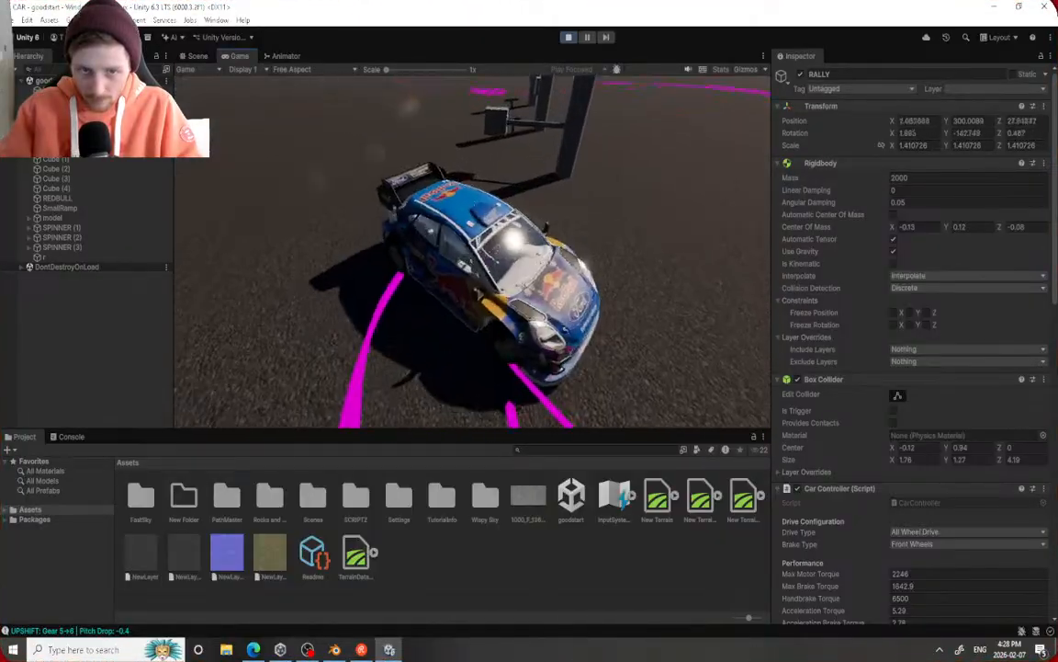
Drift the rally car in loops around the spinner pillars and around the Red Bull can
key(a)
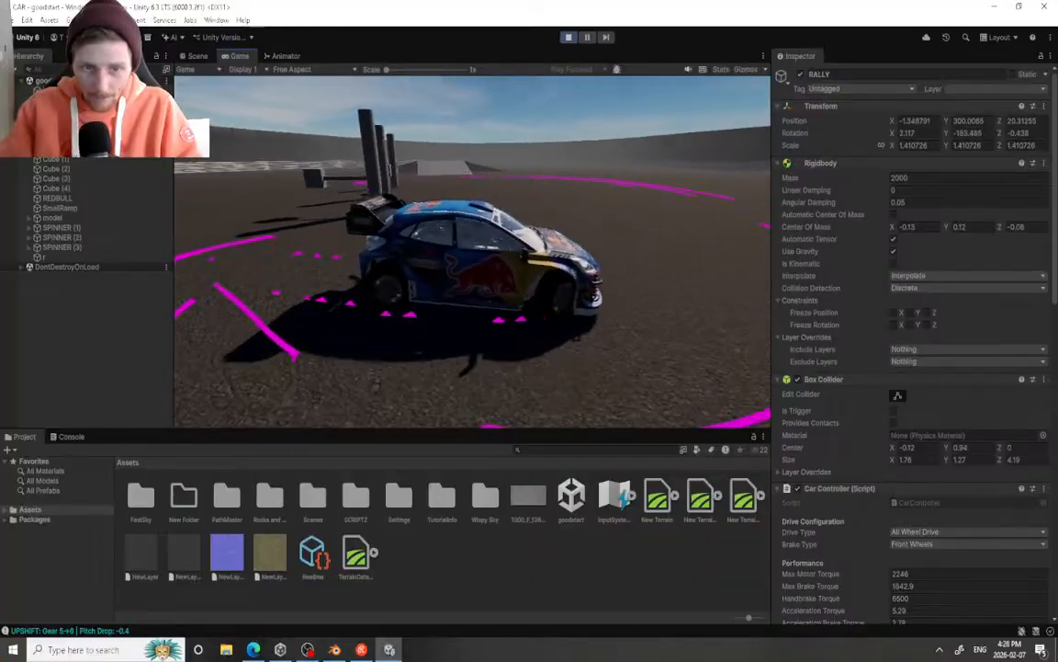
key(a)
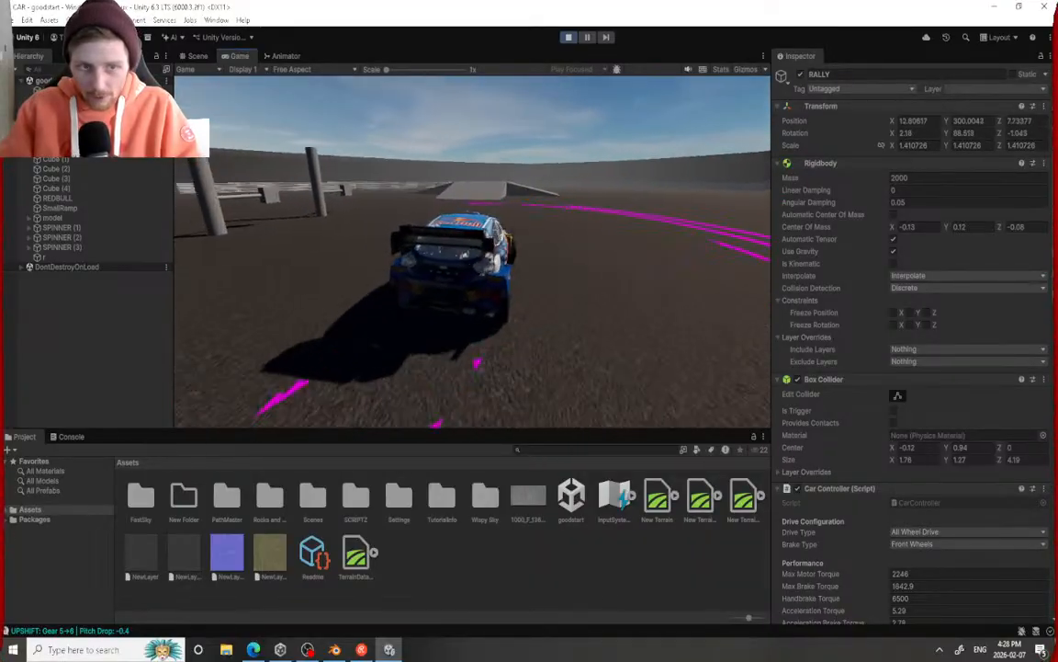
key(a)
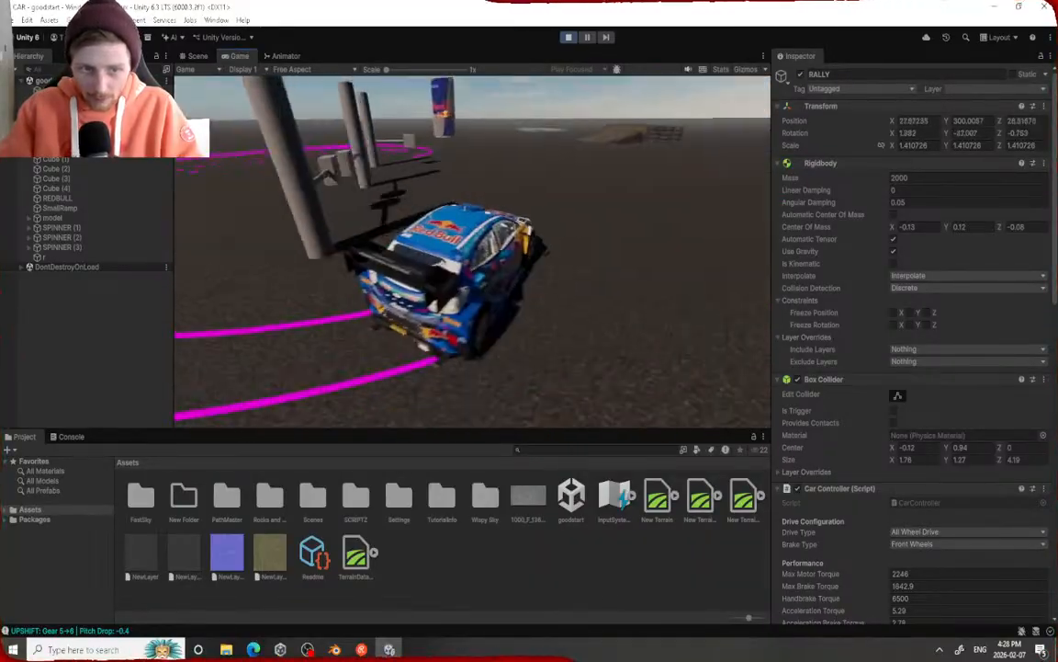
key(a)
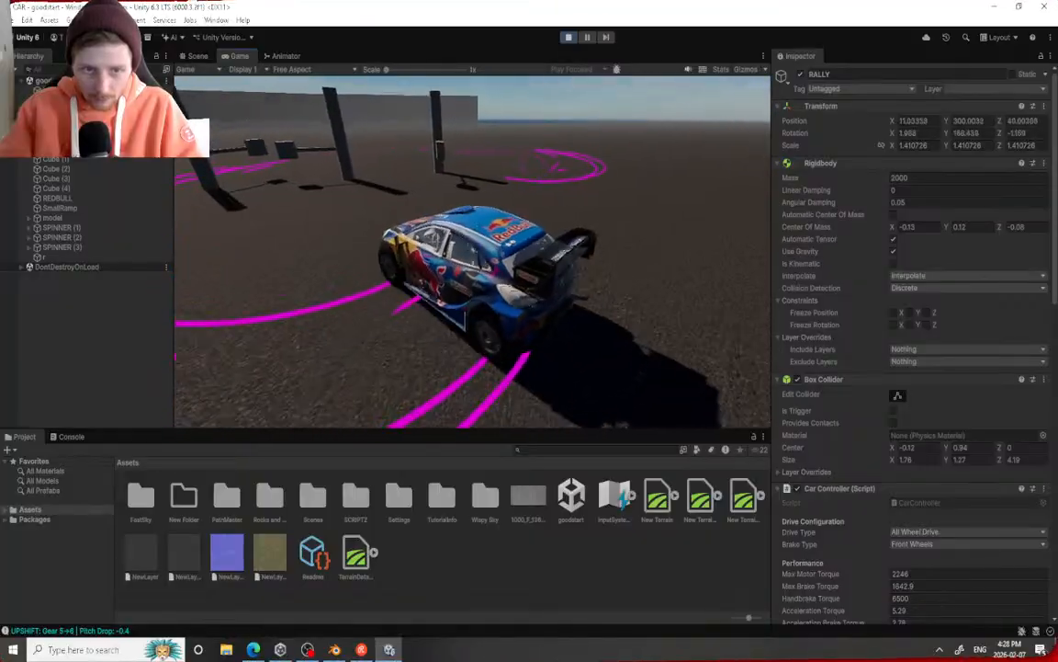
key(d)
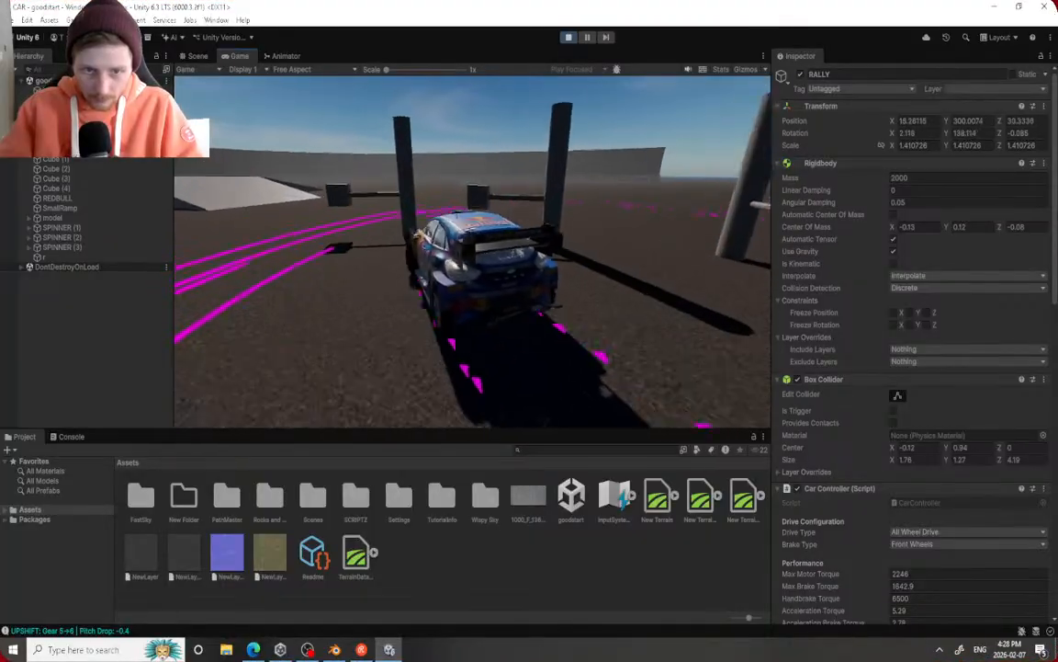
key(d)
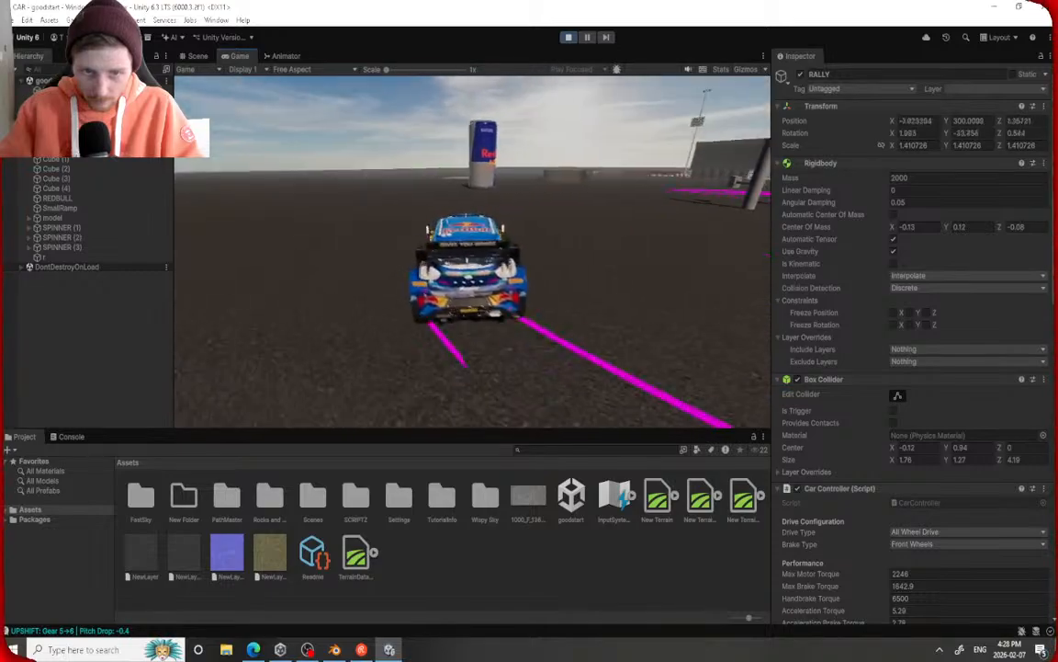
key(d)
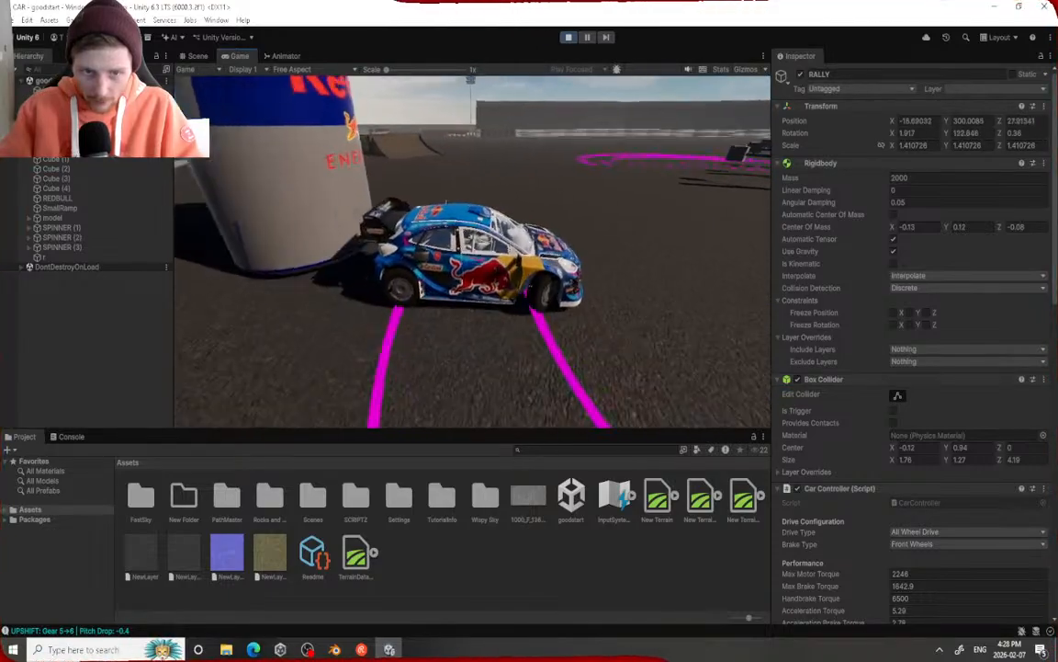
key(a)
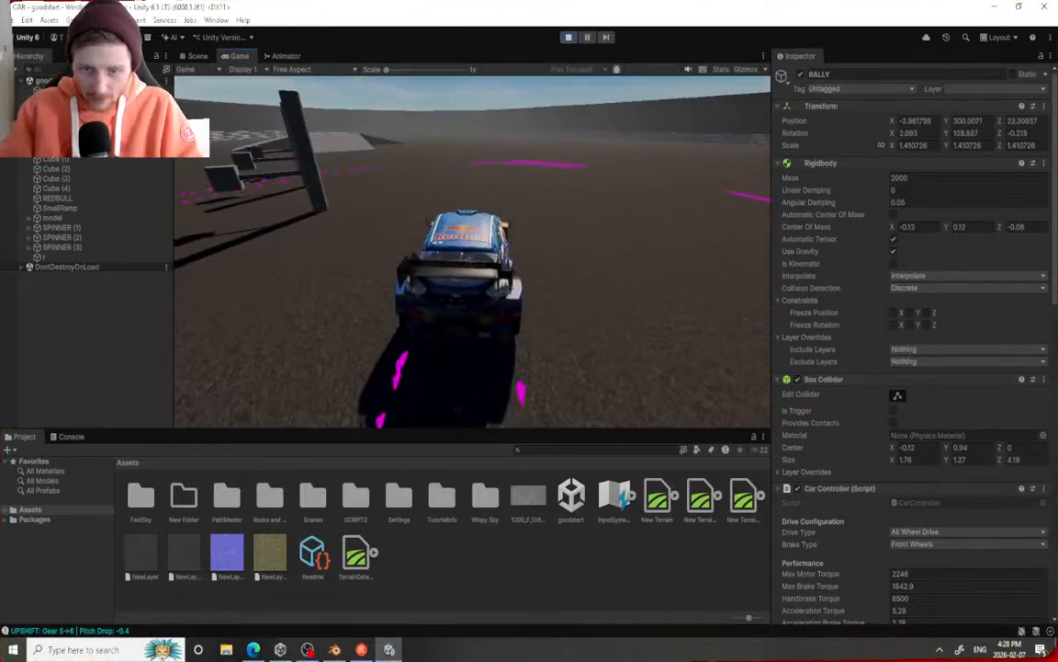
Set the Car Controller's Drift Drag to 1 while the scene is running
scroll(837, 340, down, 10)
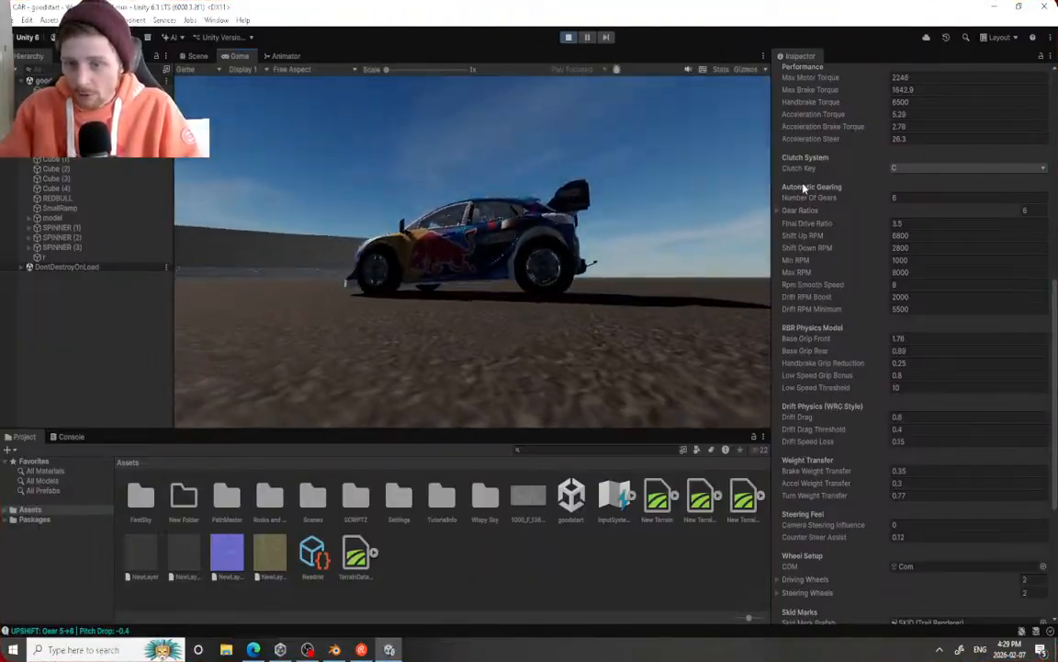
scroll(793, 295, down, 1)
scroll(793, 295, down, 1)
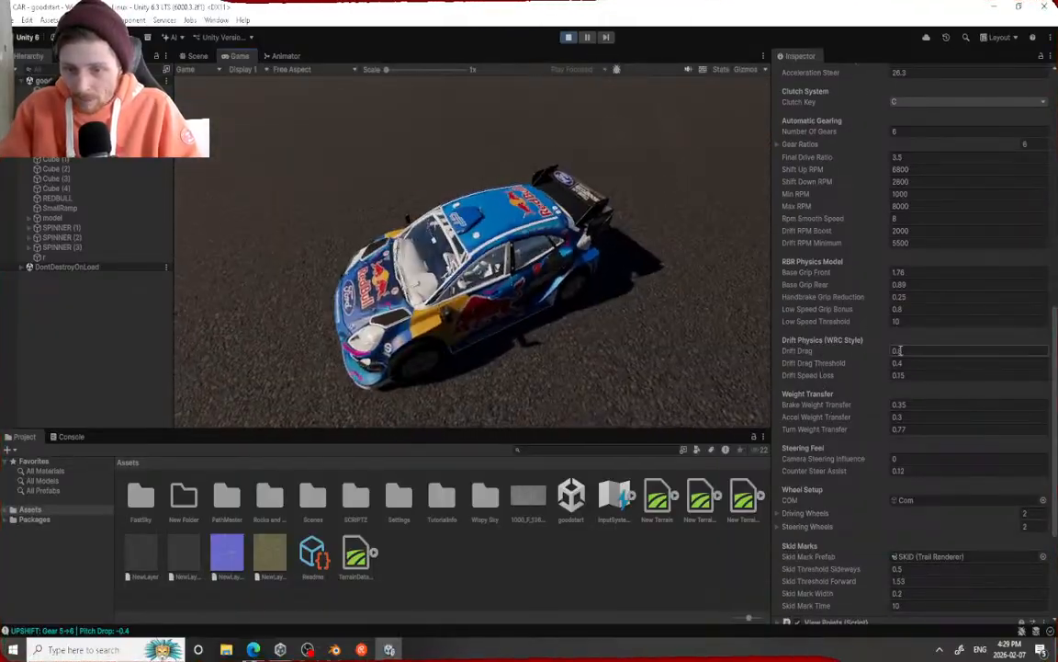
click(903, 350)
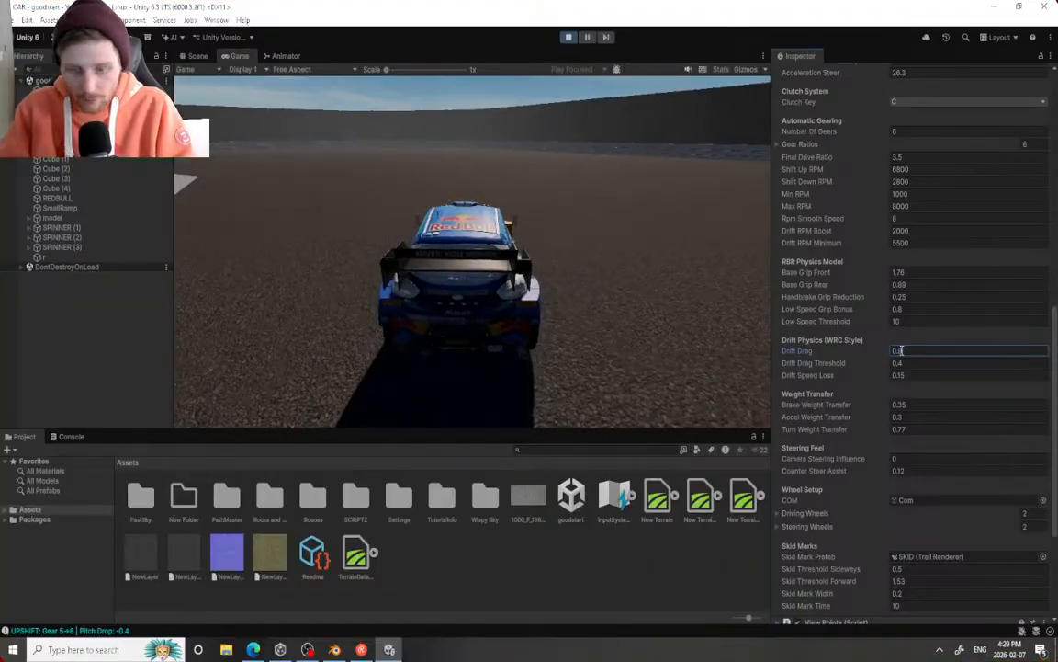
click(713, 262)
Test-drive the rally car with the changed drift drag along the arena wall and past the stacked tyres
key(w)
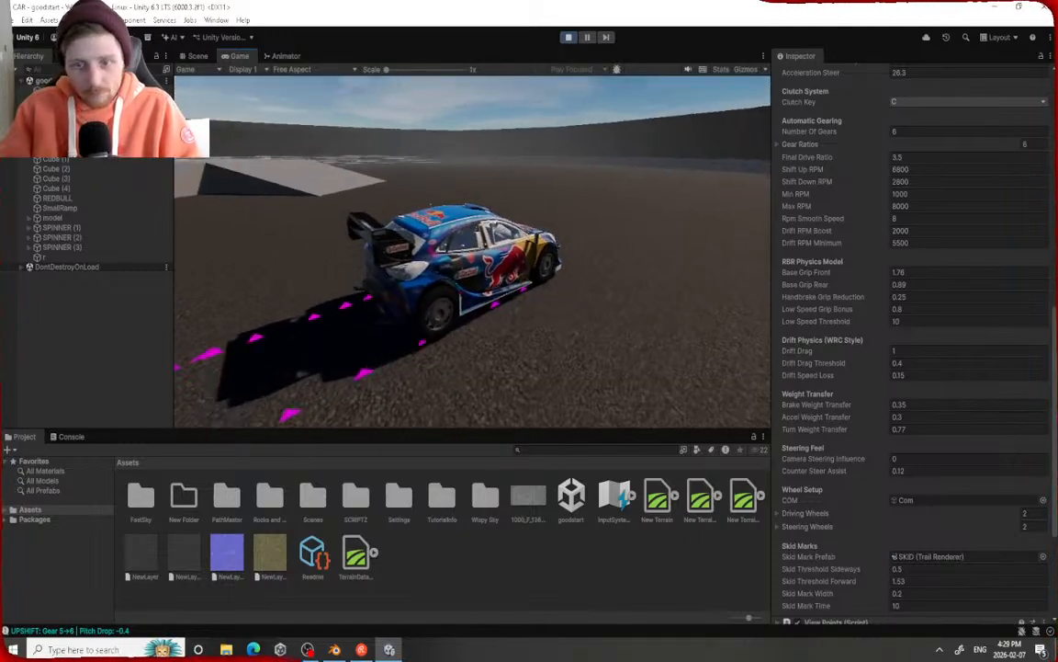
key(a)
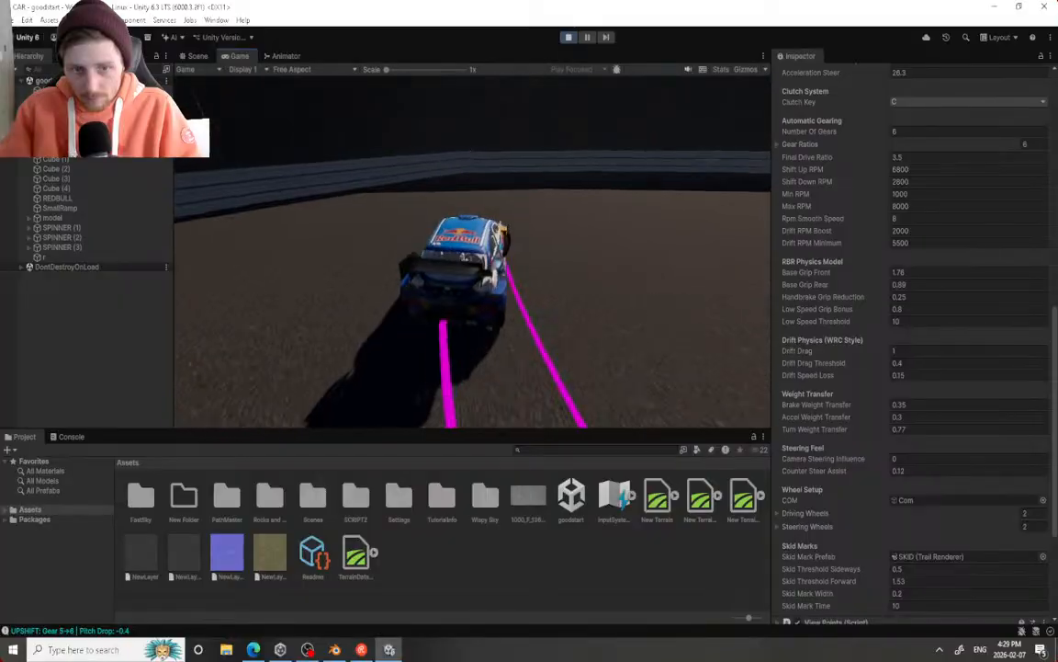
key(a)
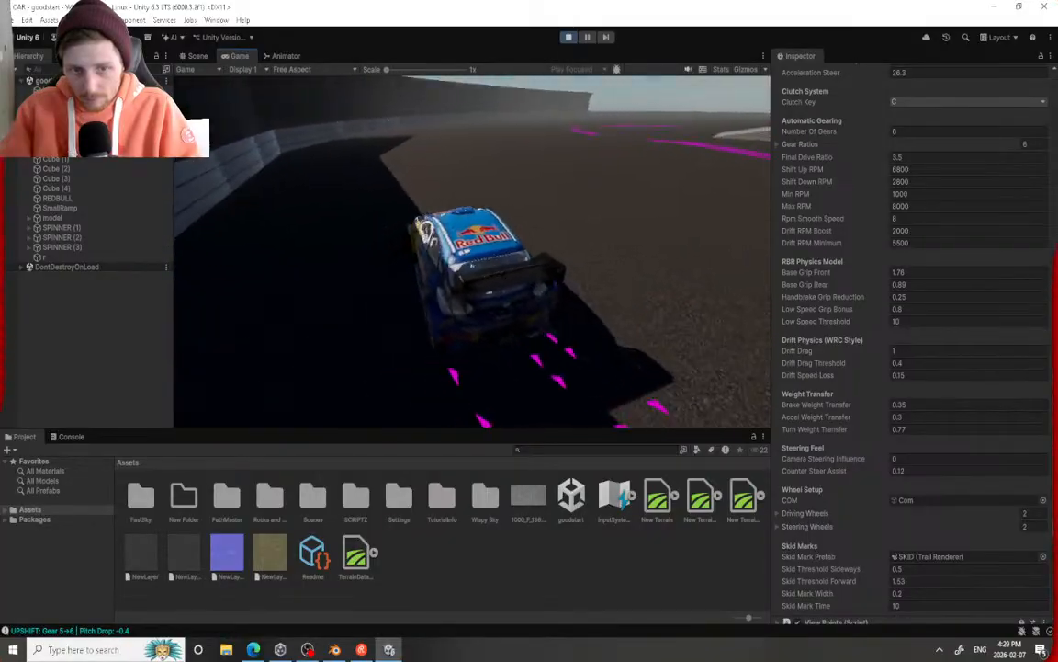
key(d)
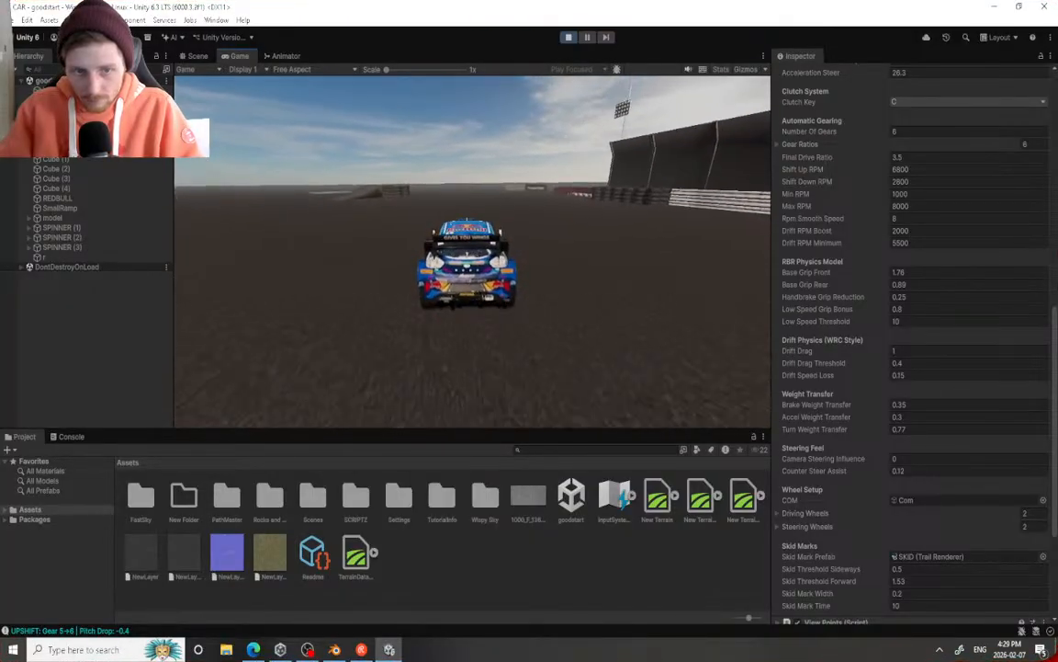
key(a)
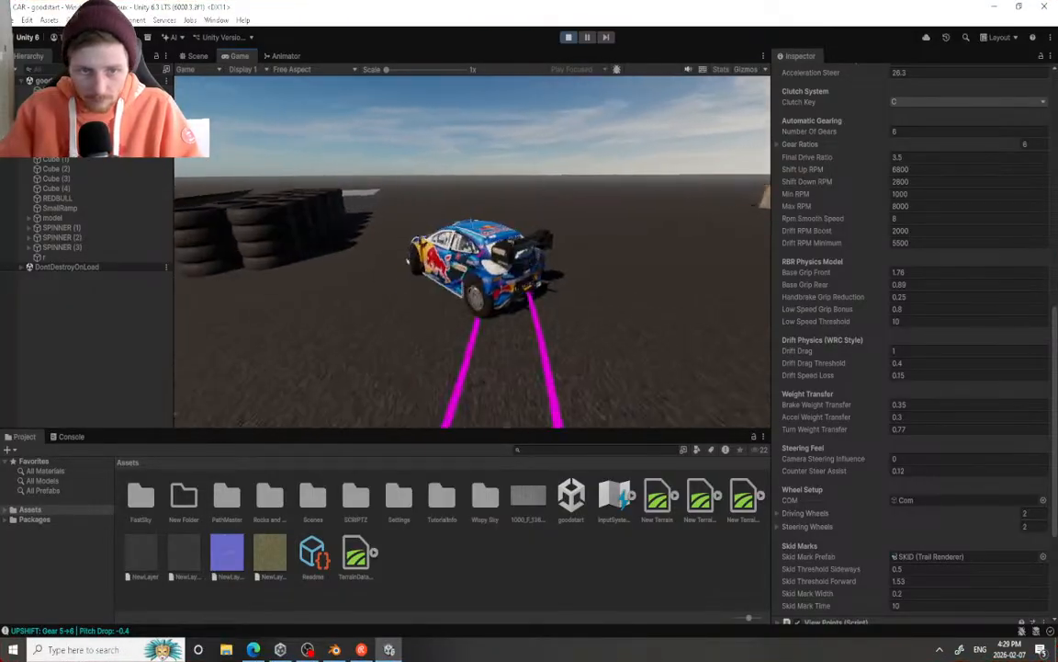
Jump the rally car over the large grey ramp and drift back toward the Red Bull can and spinner pillars
key(a)
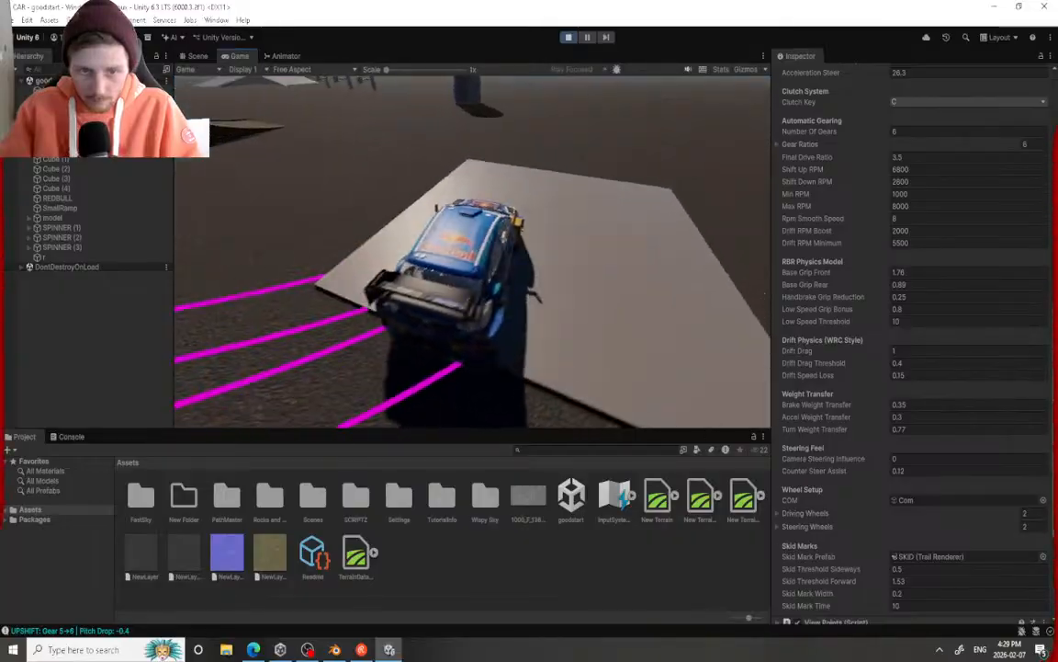
key(a)
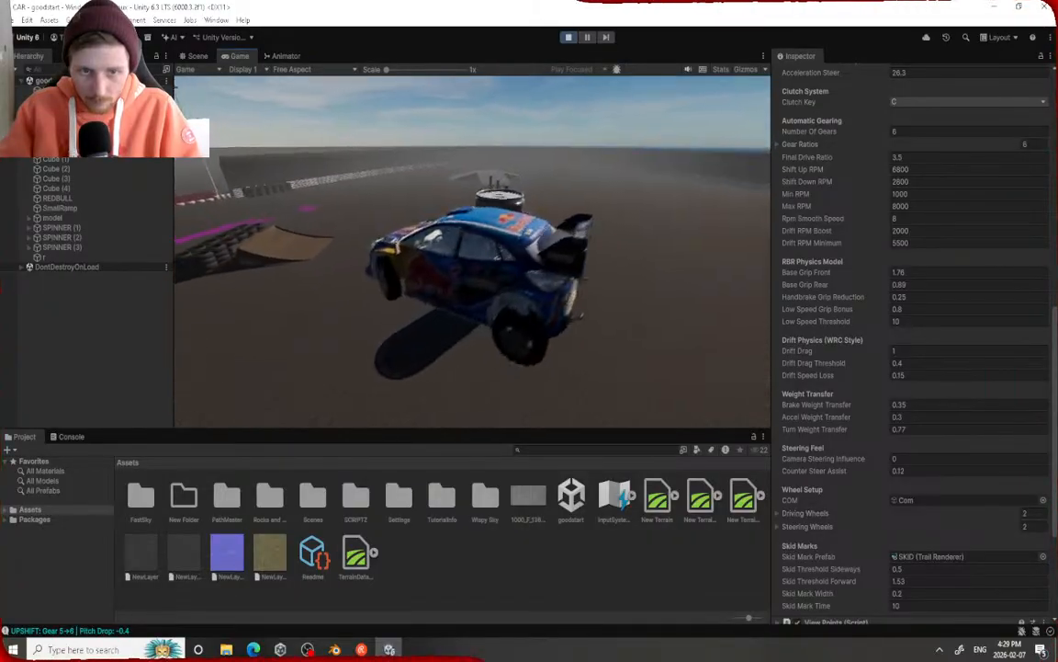
key(a)
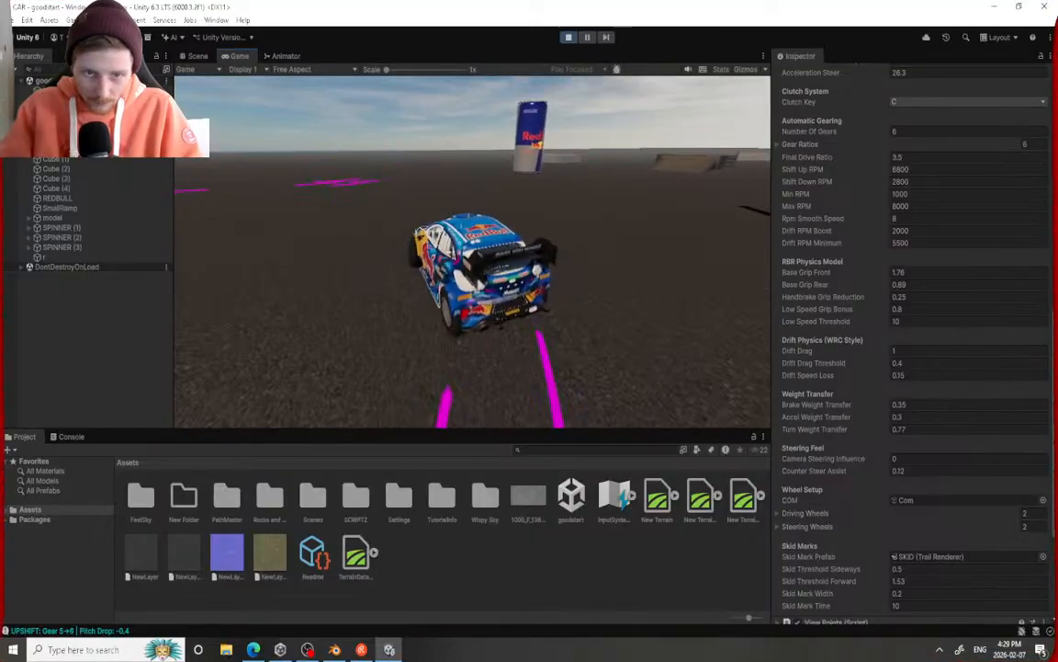
key(d)
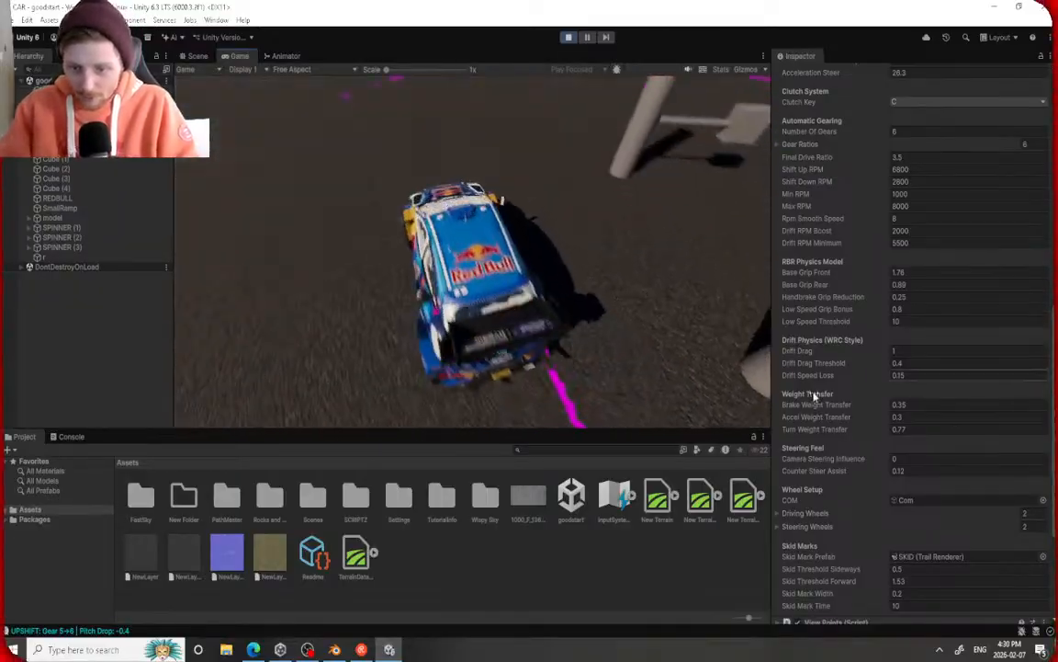
Set Counter Steer Assist to 2.68, Turn Weight Transfer to 7.73, Accel Weight Transfer to 7.02, and Low Speed Grip Bonus to 2.38
drag(865, 474, 912, 411)
drag(836, 420, 832, 309)
click(588, 276)
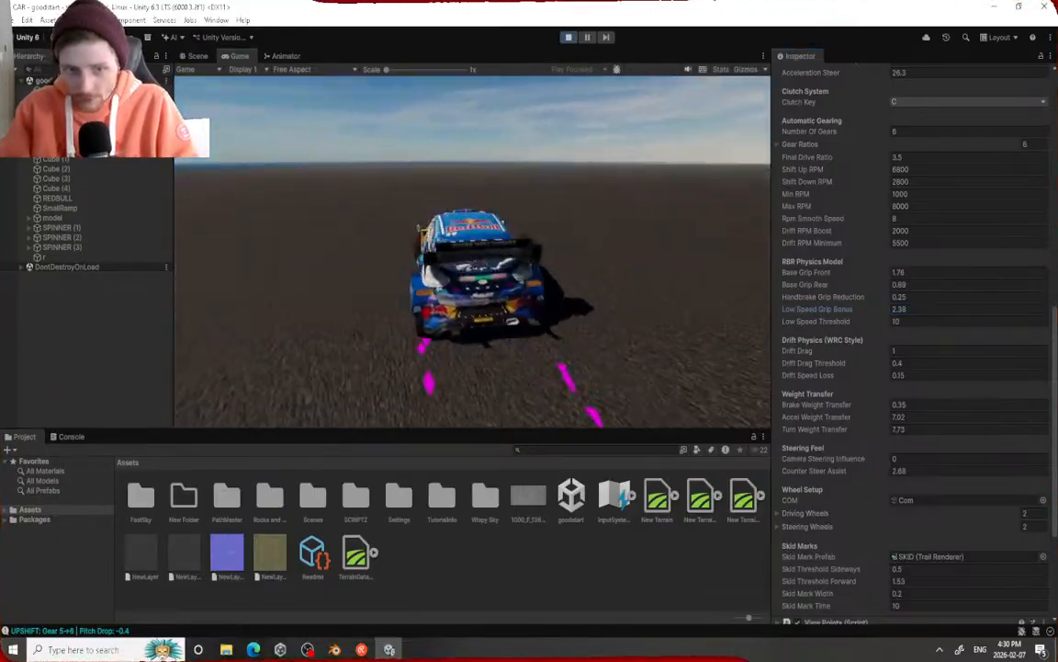
Test-drive the rally car across the open ground with the changed grip, weight transfer, and counter-steer values
key(d)
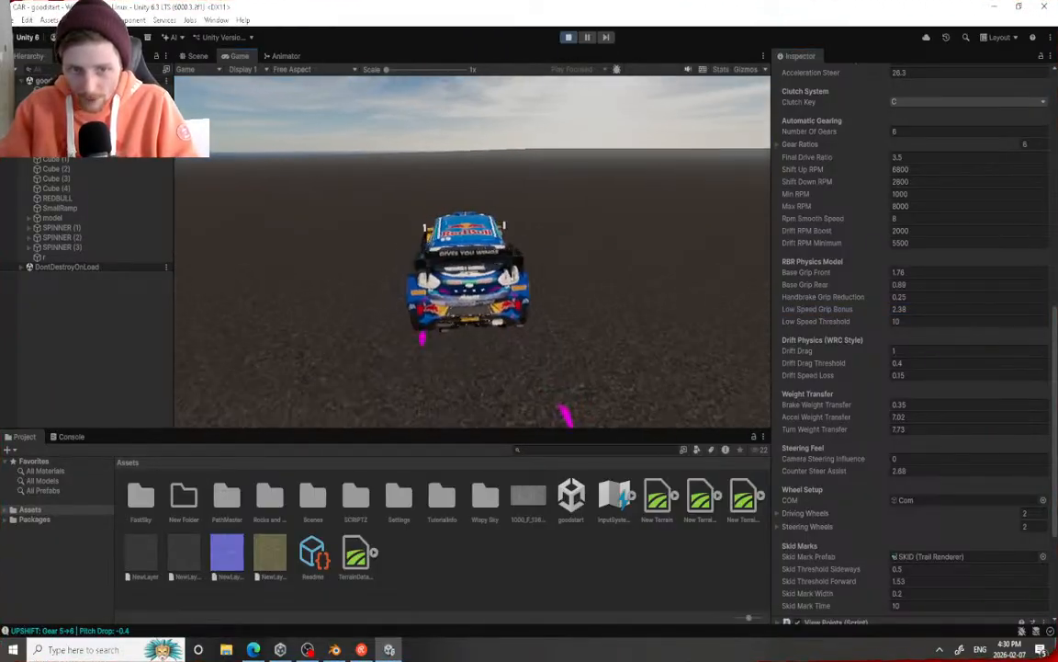
key(a)
key(d)
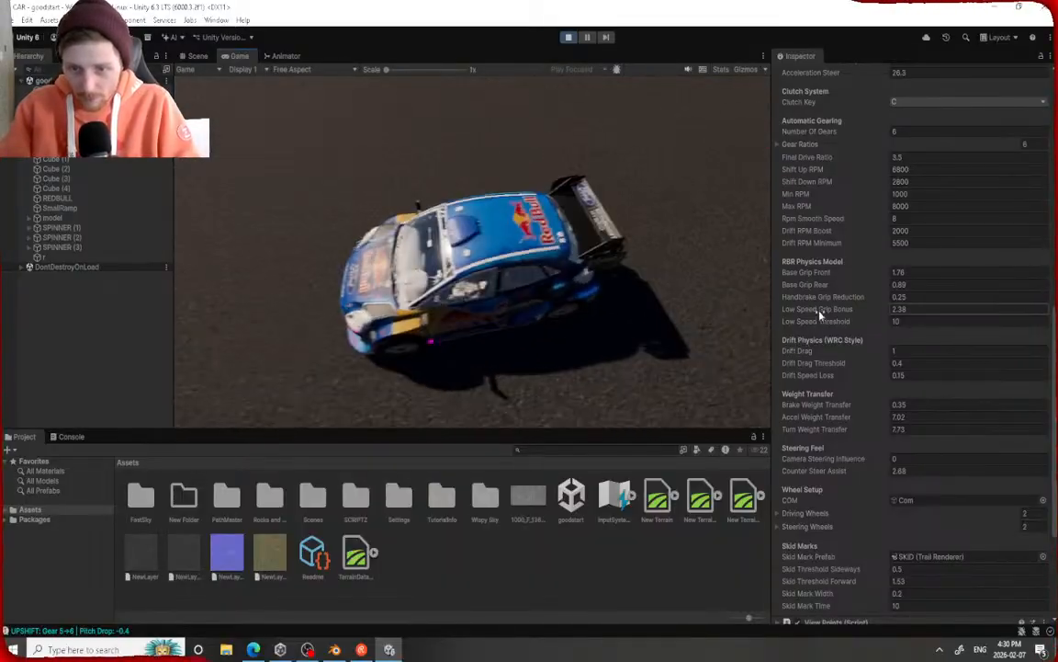
Set the Low Speed Threshold to 4.06 and exit Play Mode
drag(814, 322, 780, 317)
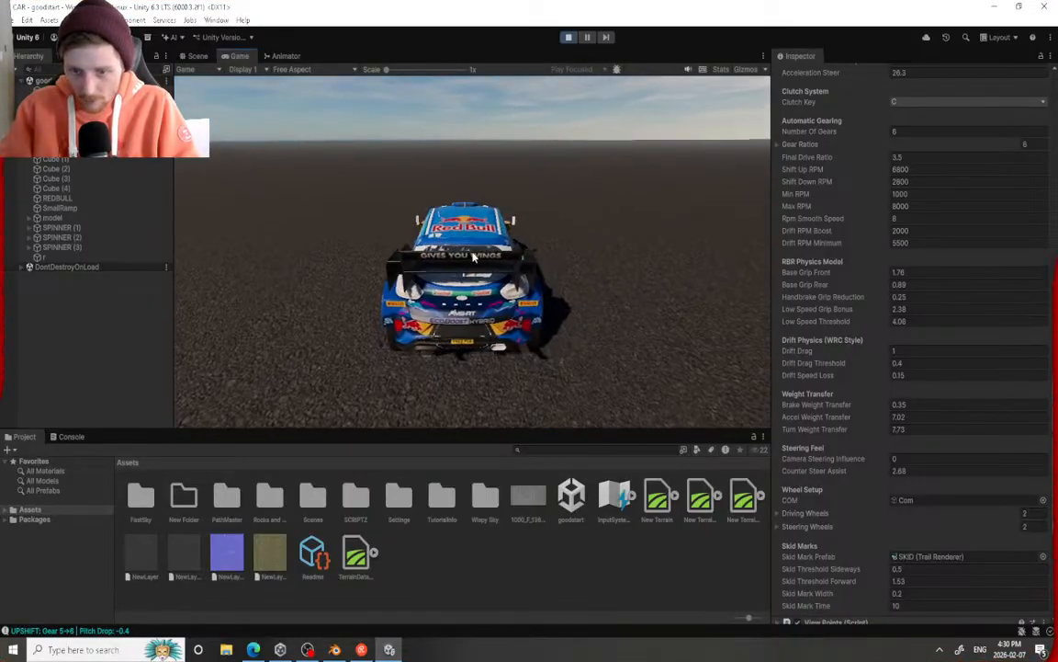
right_click(806, 406)
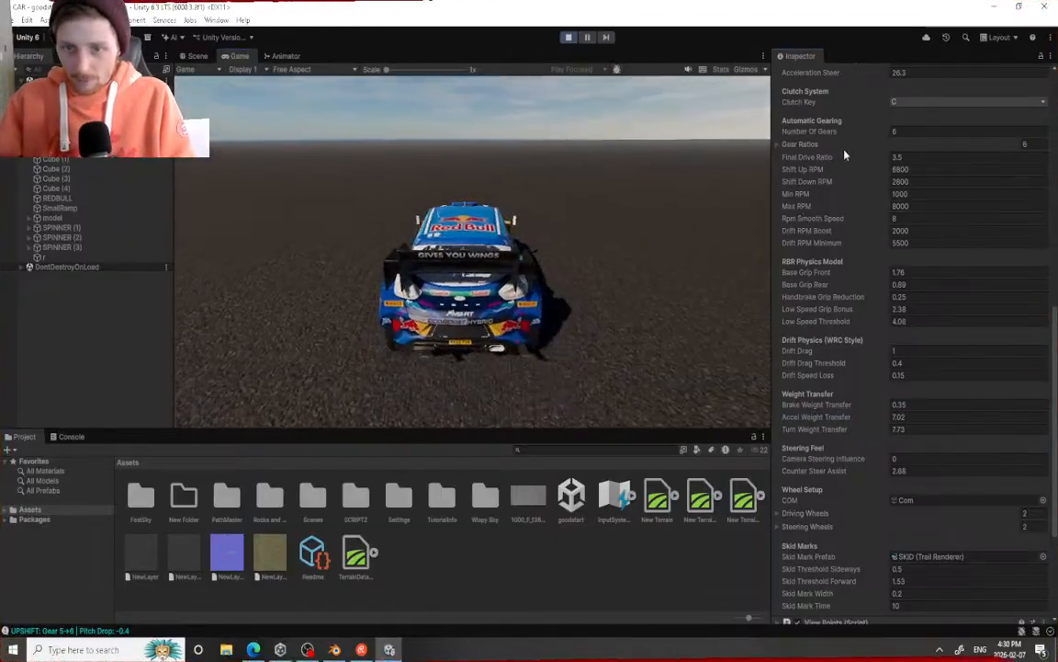
scroll(812, 207, up, 5)
click(568, 37)
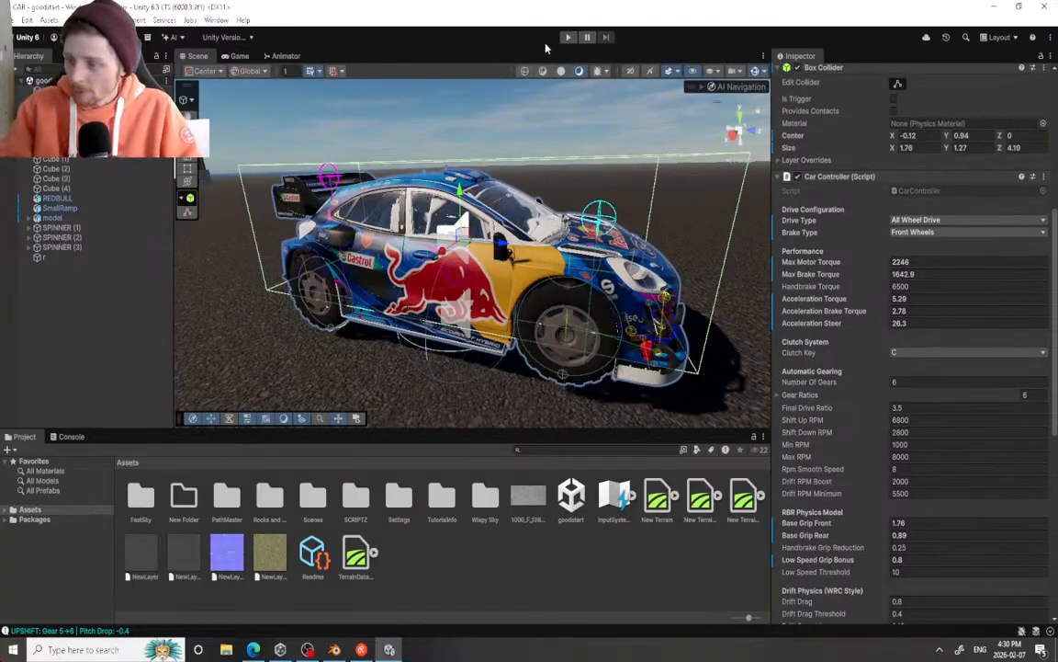
Examine the rally car's Car Controller settings from drive type through drift physics and skid marks, and its remaining scripts
right_drag(432, 204, 110, 198)
click(898, 223)
click(873, 219)
scroll(875, 222, down, 11)
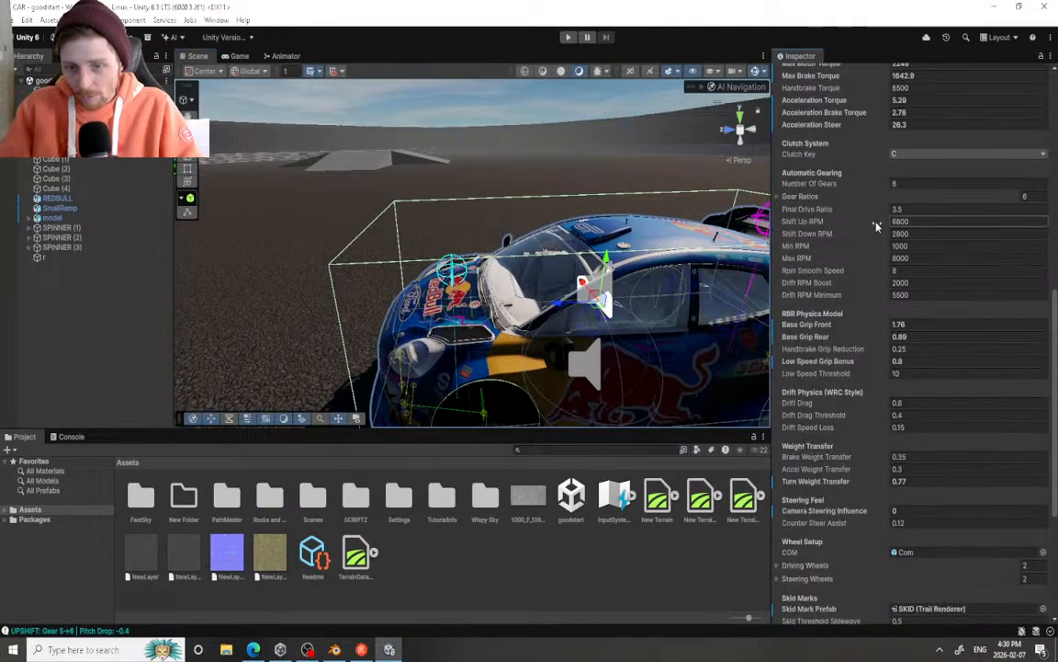
scroll(876, 225, up, 5)
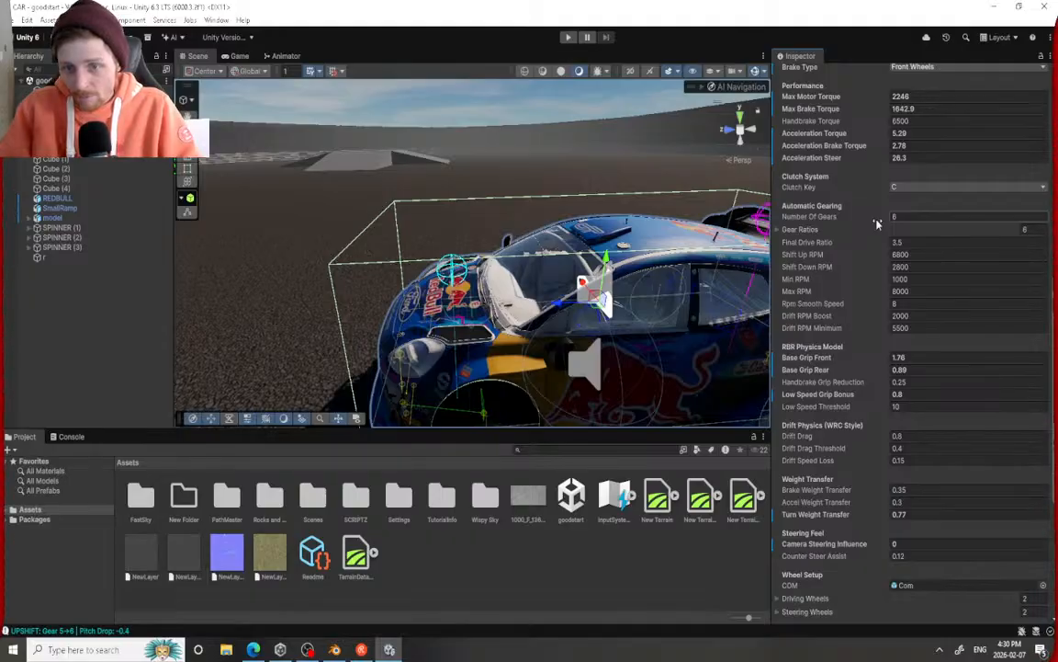
scroll(877, 223, down, 5)
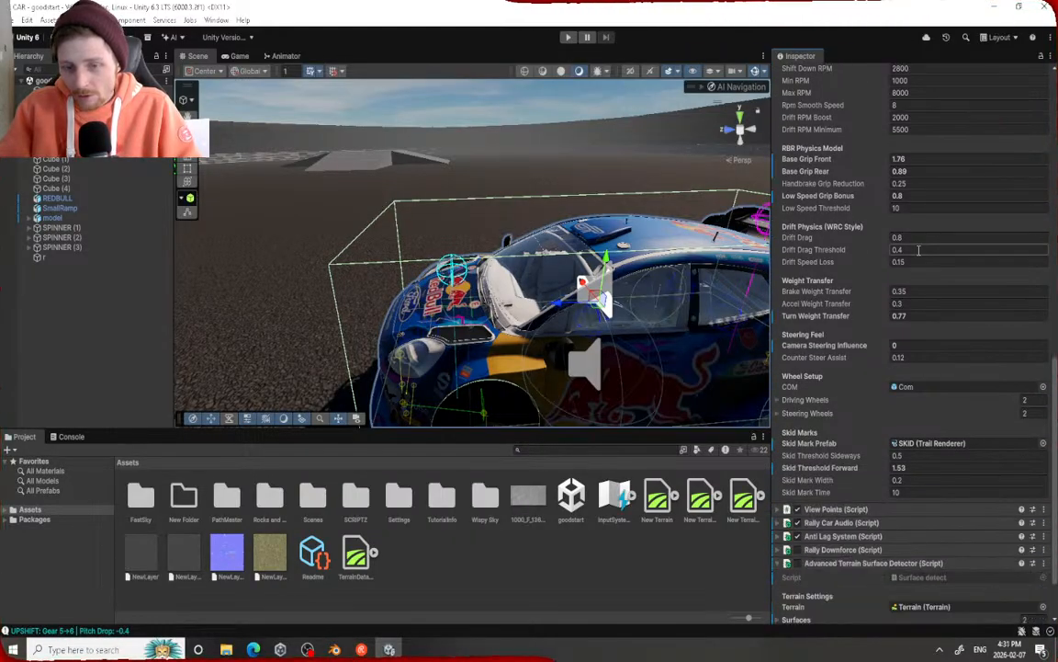
scroll(900, 246, down, 2)
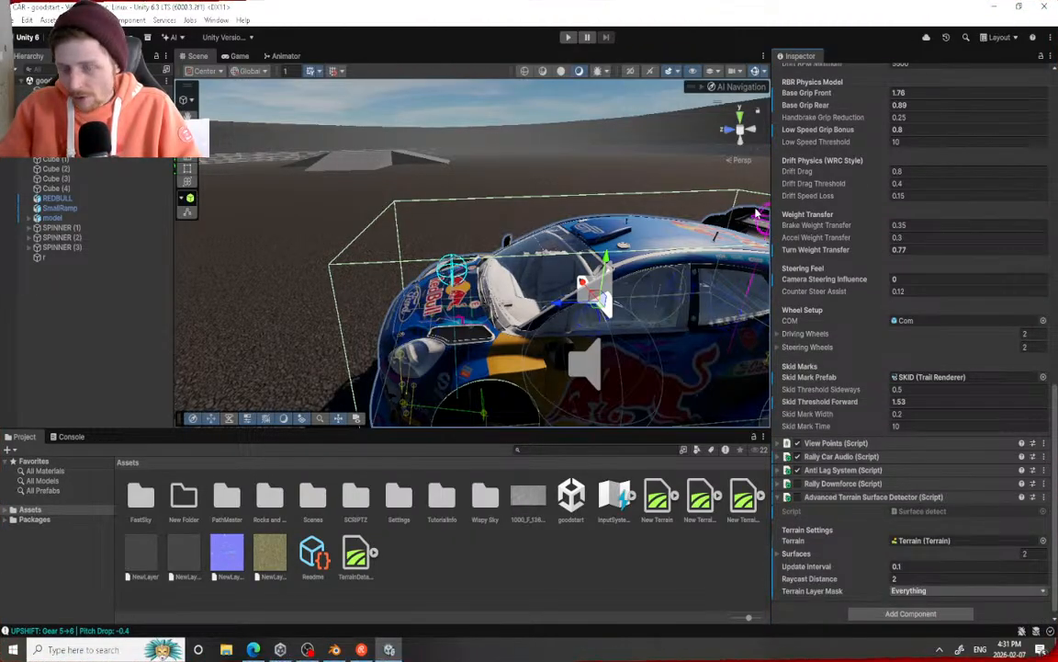
scroll(756, 213, down, 3)
scroll(935, 266, down, 1)
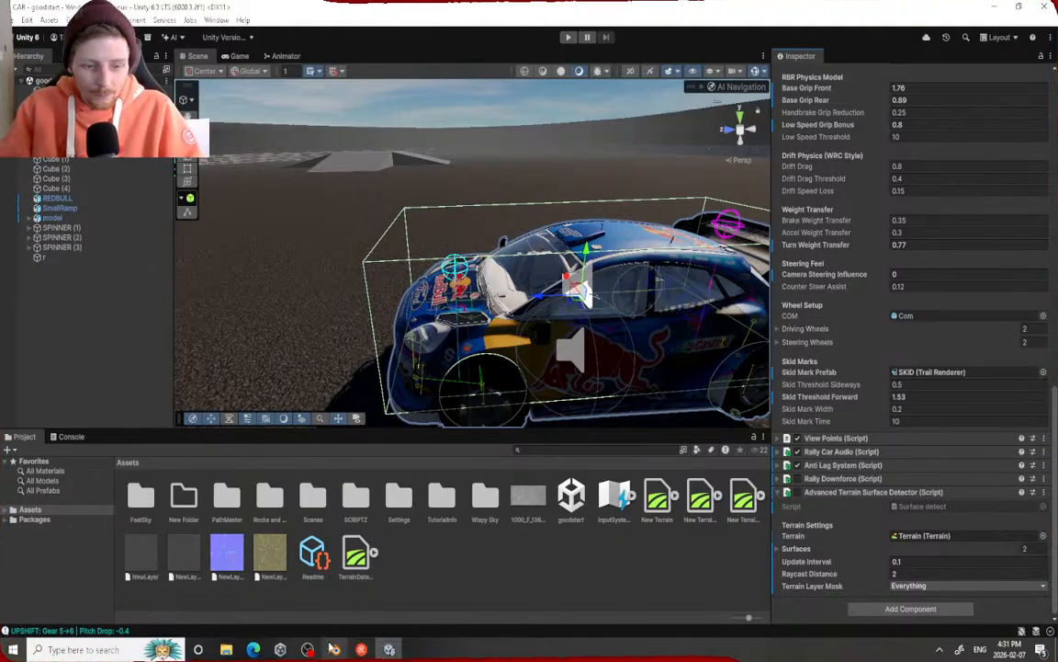
Switch to Blender, start an FBX export, and browse to the SWORDONE folder inside the desktop's GAME folder
click(334, 649)
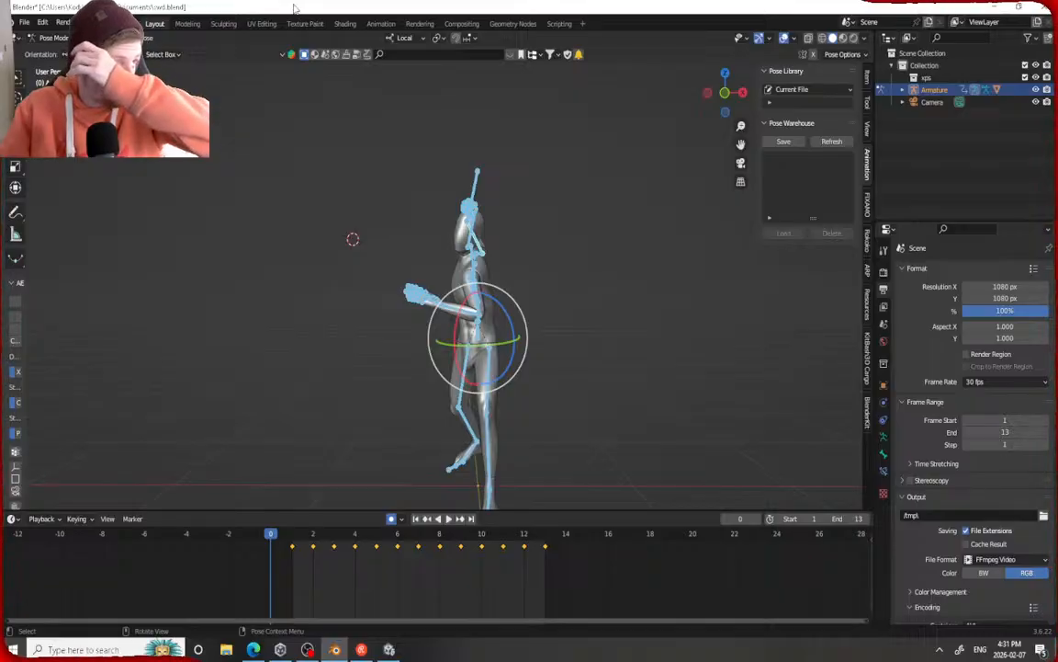
click(24, 22)
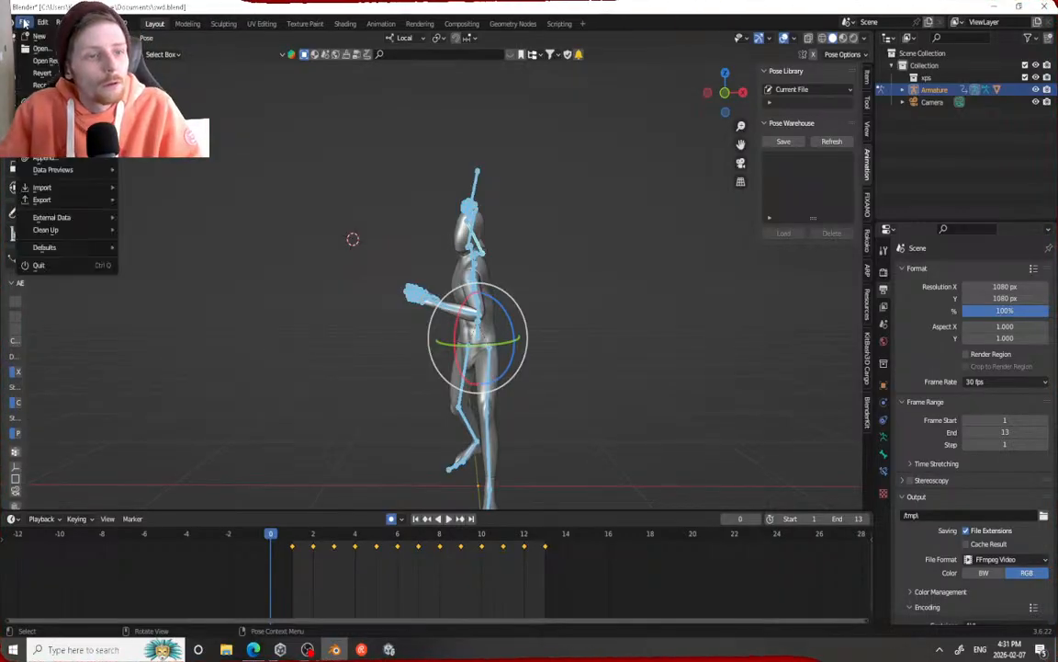
mouse_move(46, 199)
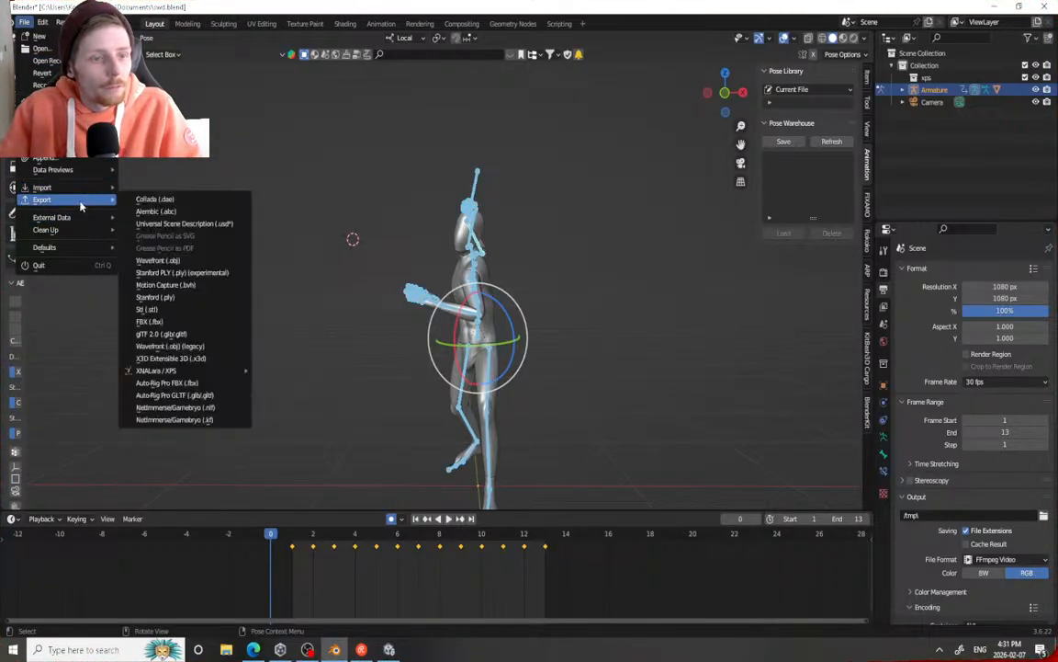
click(178, 328)
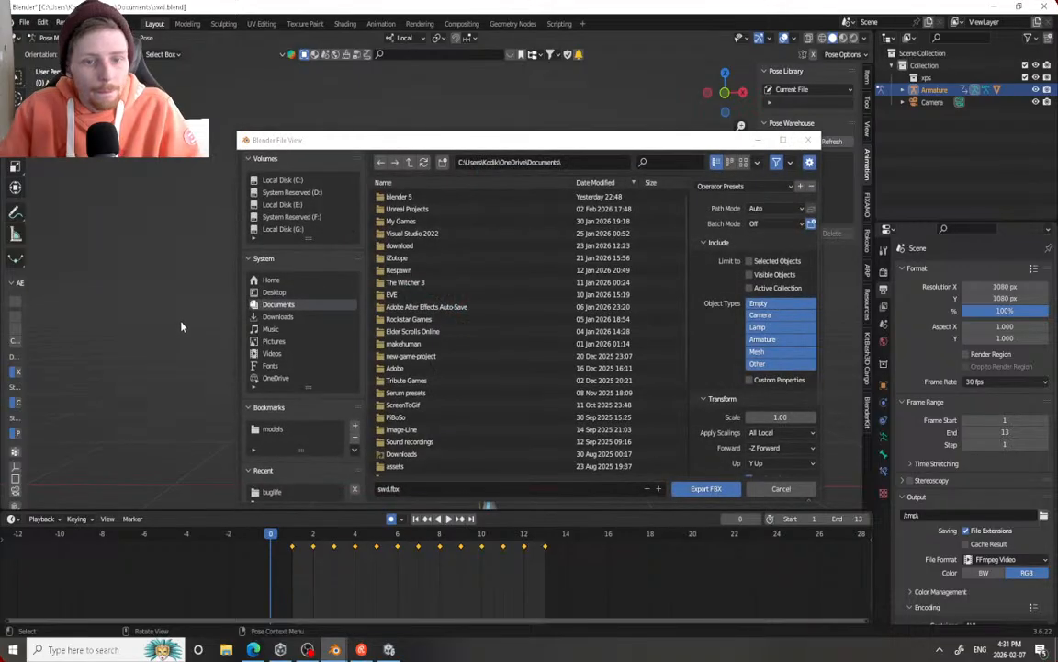
click(261, 292)
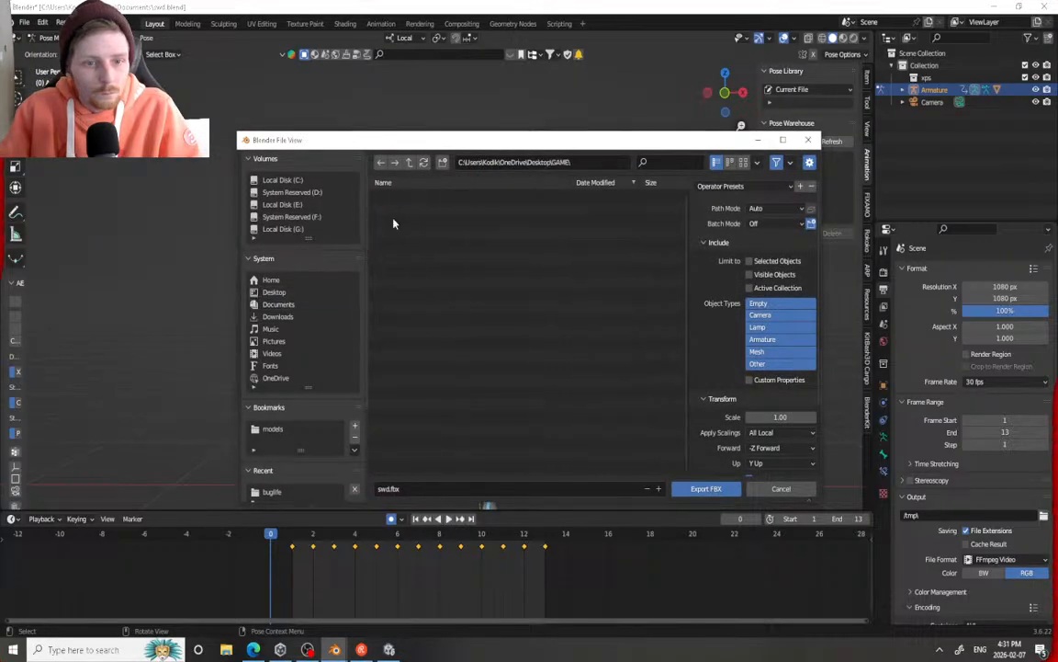
double_click(401, 278)
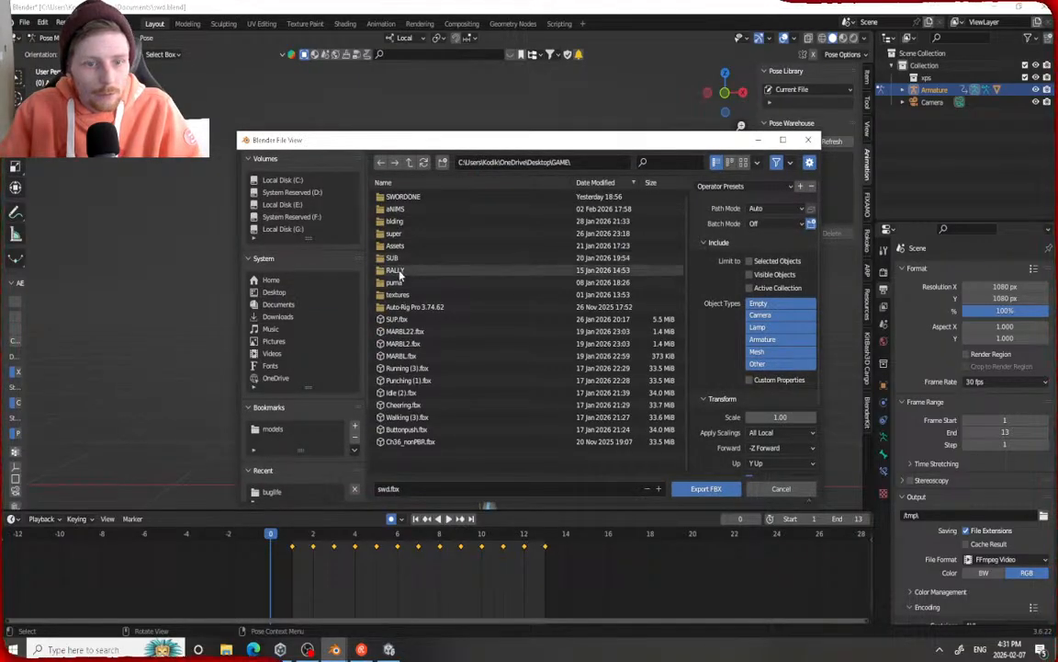
double_click(399, 273)
key(BackSpace)
double_click(404, 197)
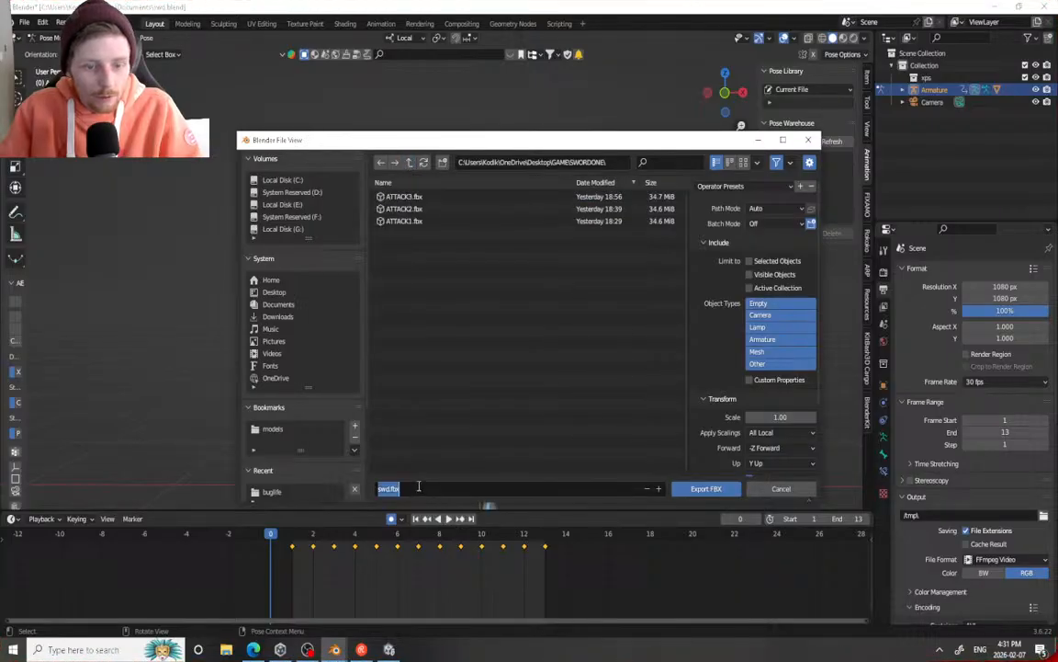
Name the export file NEWATTACK1.fbx, set Path Mode to Copy, and export the FBX
text(NEWATTACK1)
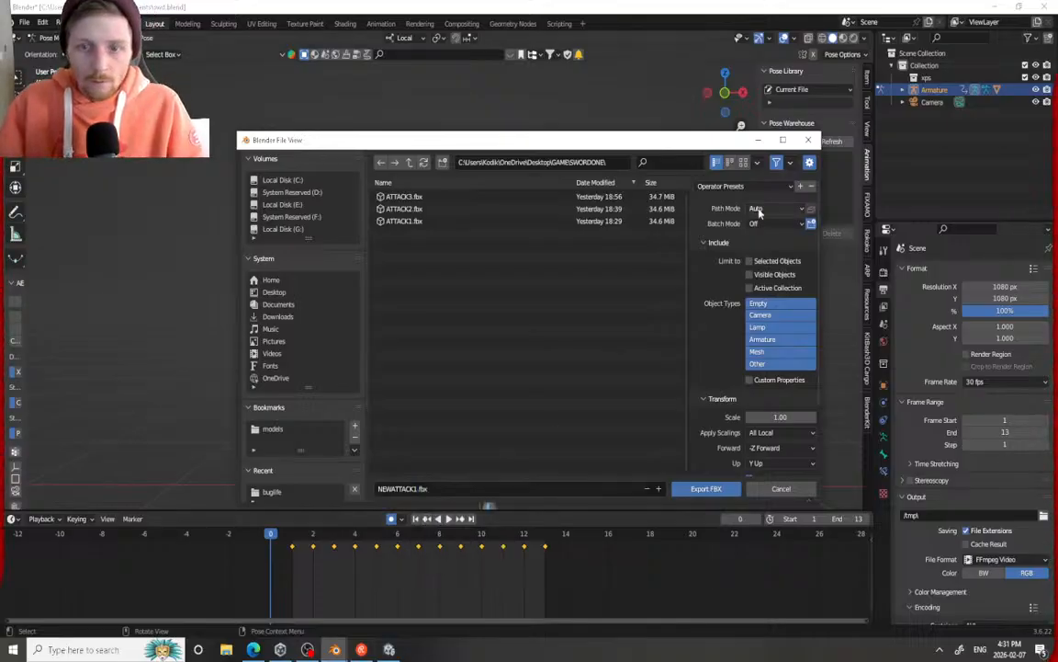
click(758, 209)
click(761, 303)
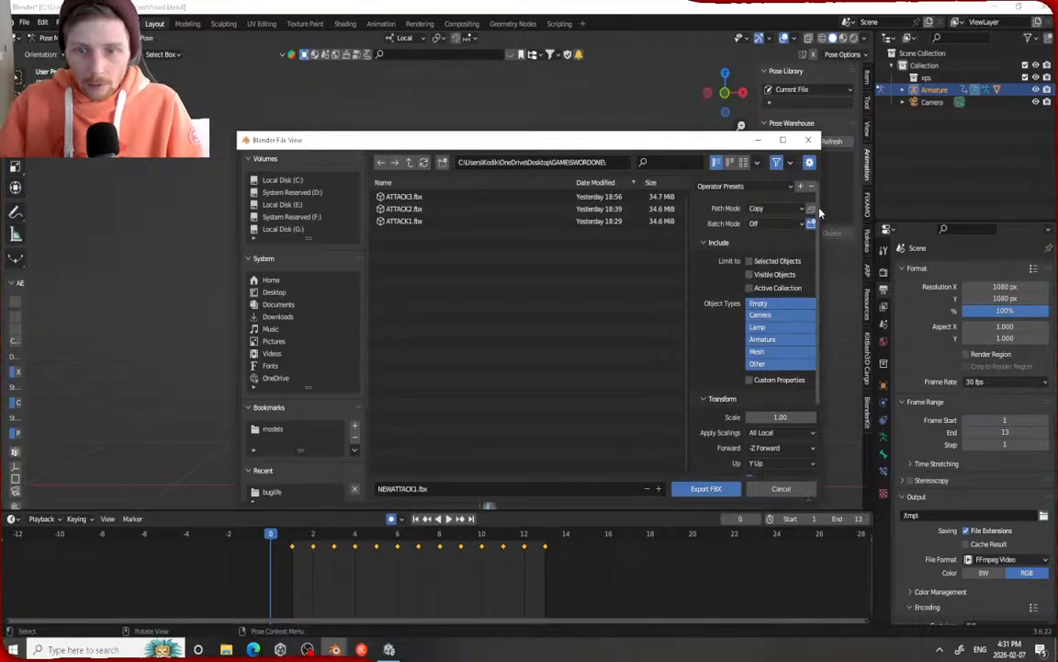
scroll(763, 312, down, 3)
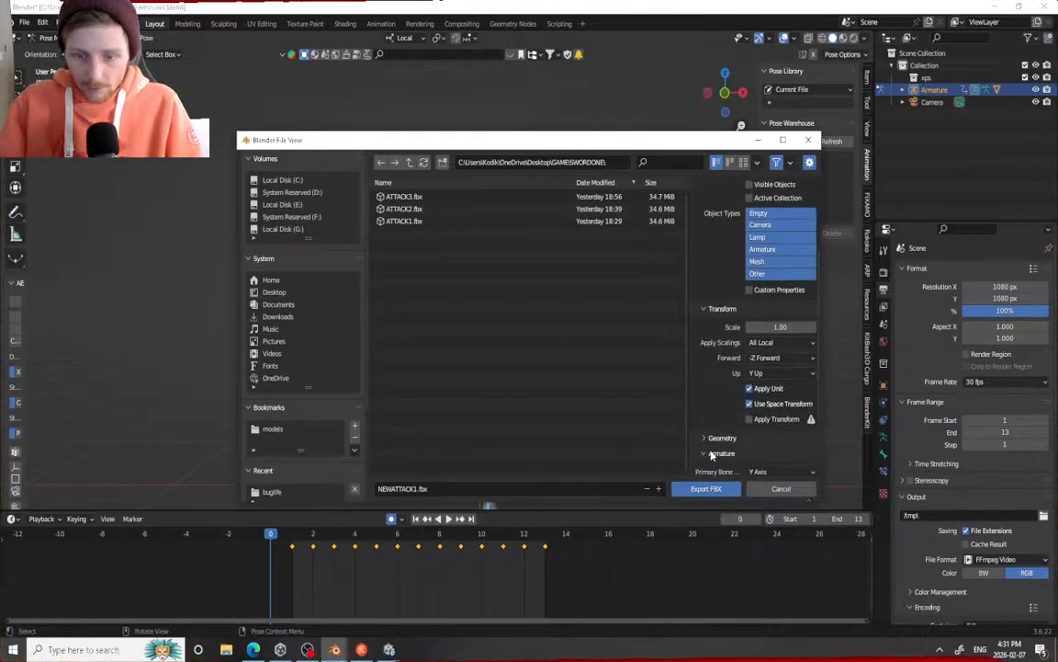
scroll(722, 441, down, 3)
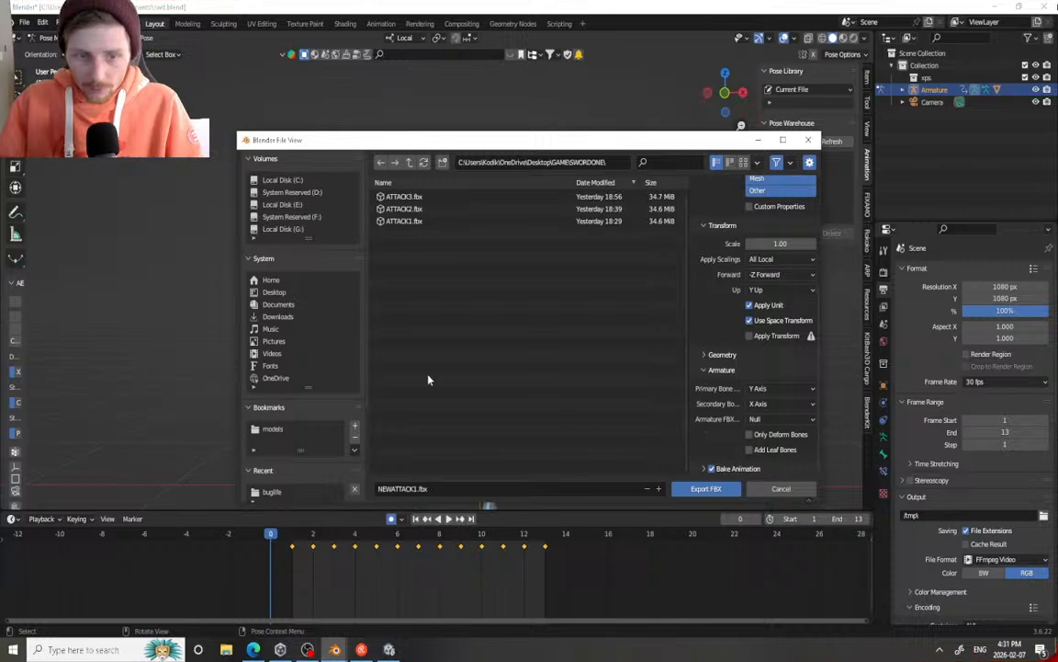
click(703, 489)
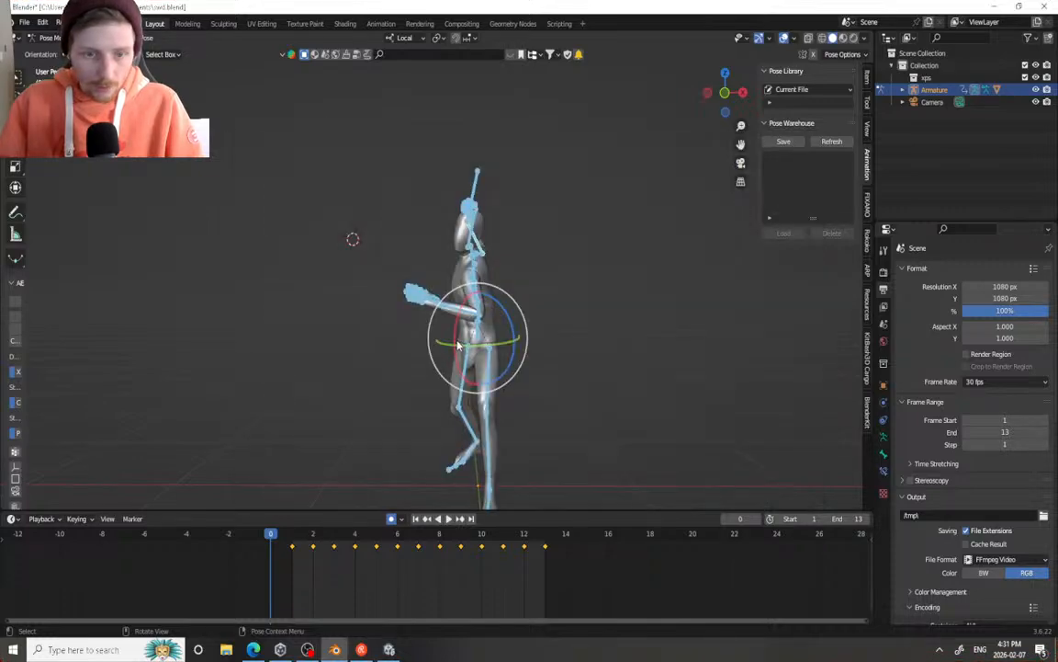
middle_drag(457, 345, 513, 319)
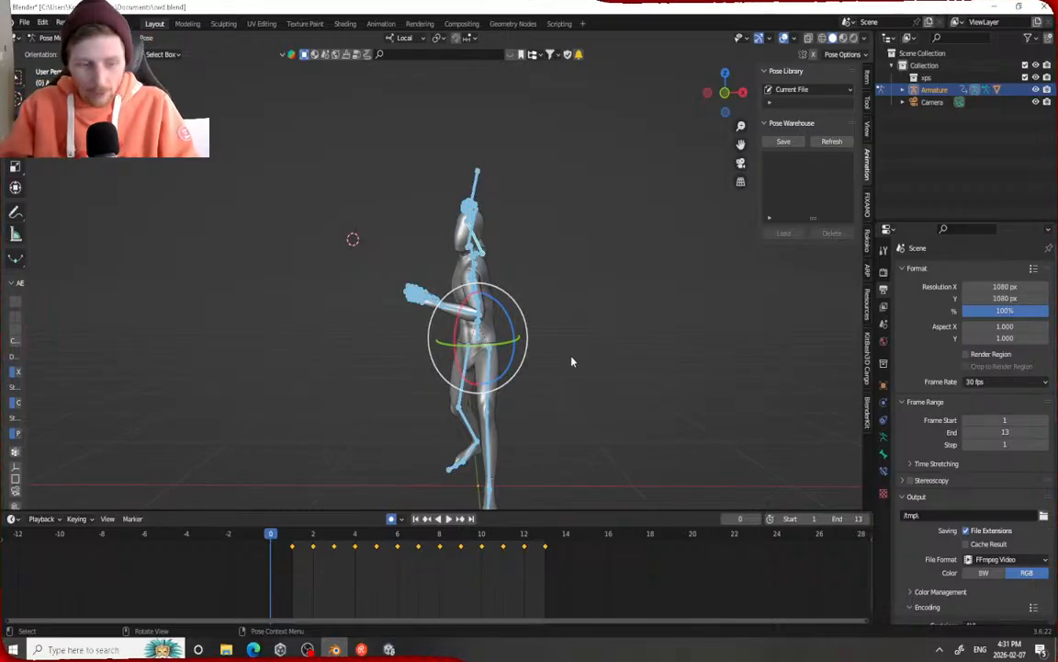
click(388, 649)
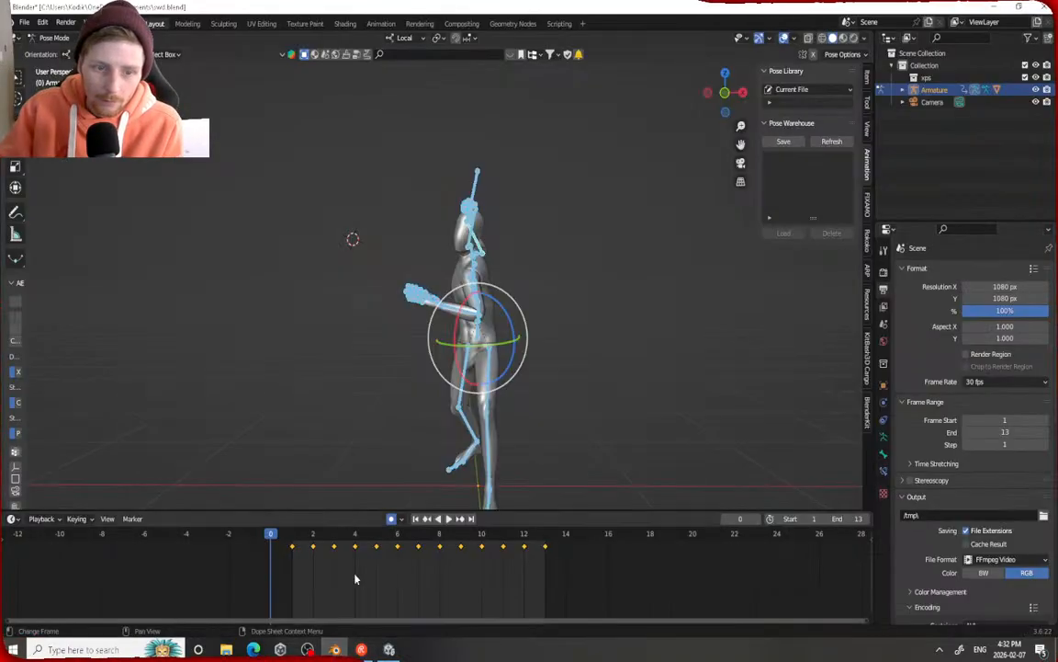
Show the armature's data properties with its viewport display settings, and select the head bone
scroll(515, 267, up, 2)
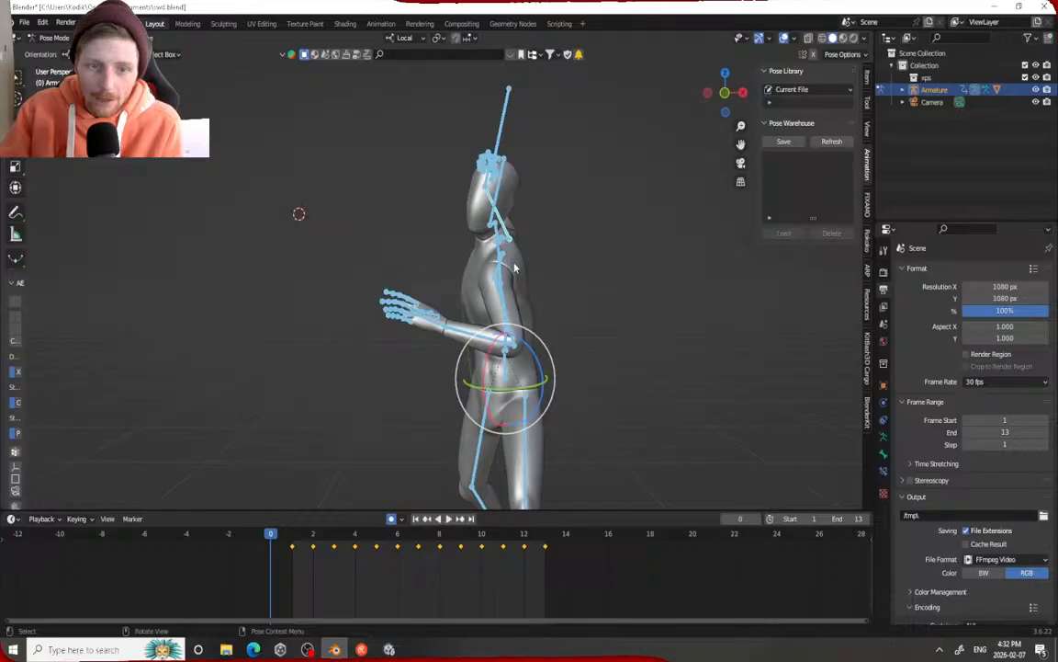
click(884, 436)
click(884, 452)
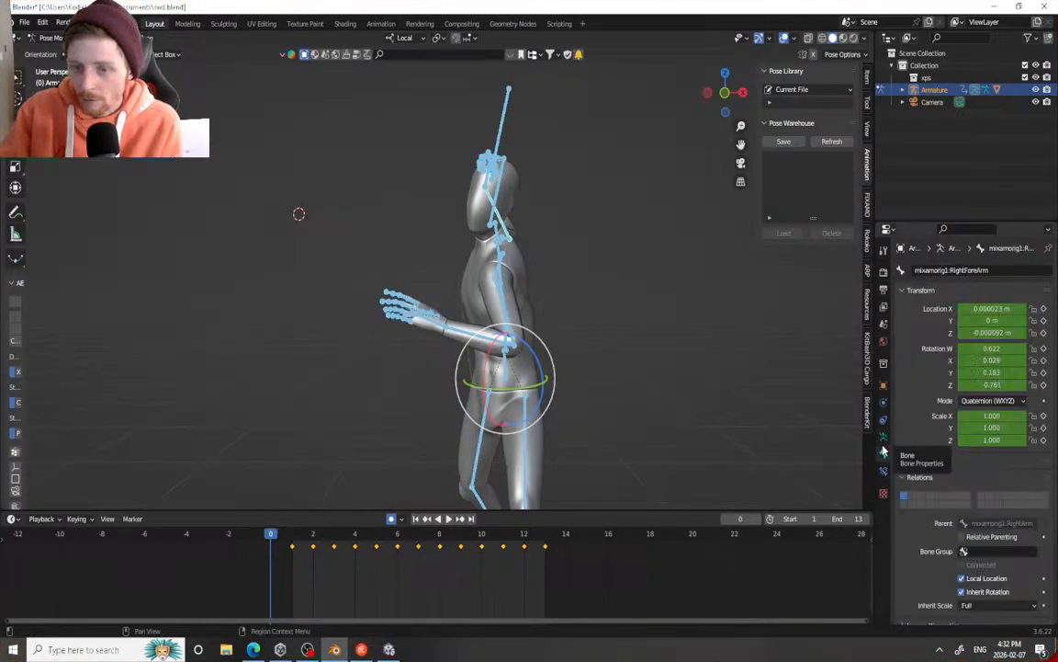
scroll(909, 376, down, 3)
scroll(903, 371, up, 3)
click(884, 436)
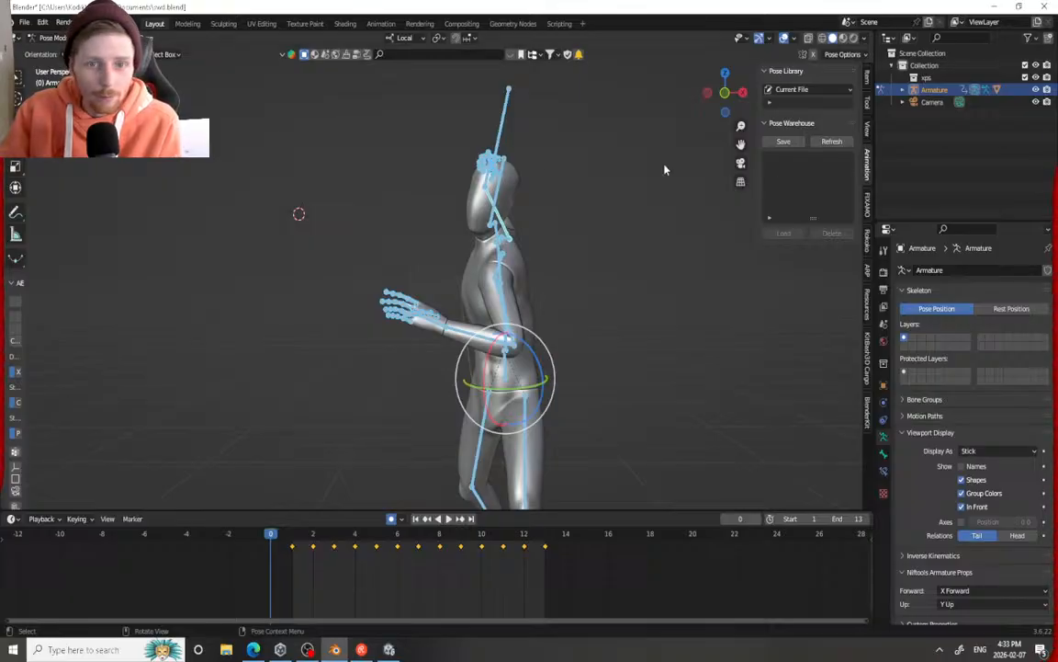
click(505, 189)
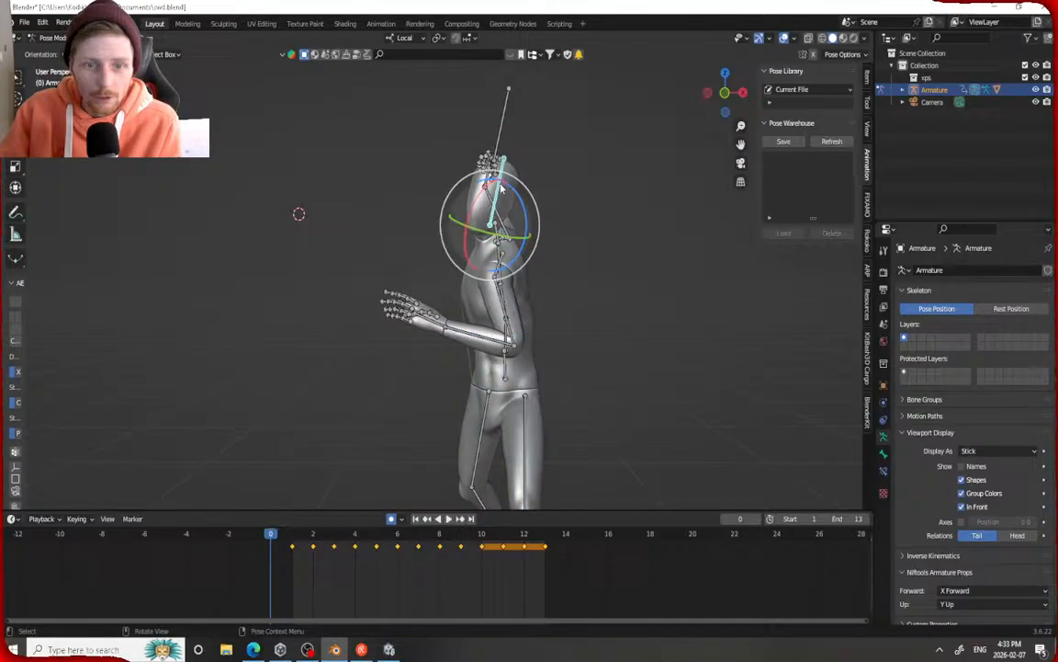
Try the Octahedral display type on the armature's bones, and return it to Stick
click(968, 452)
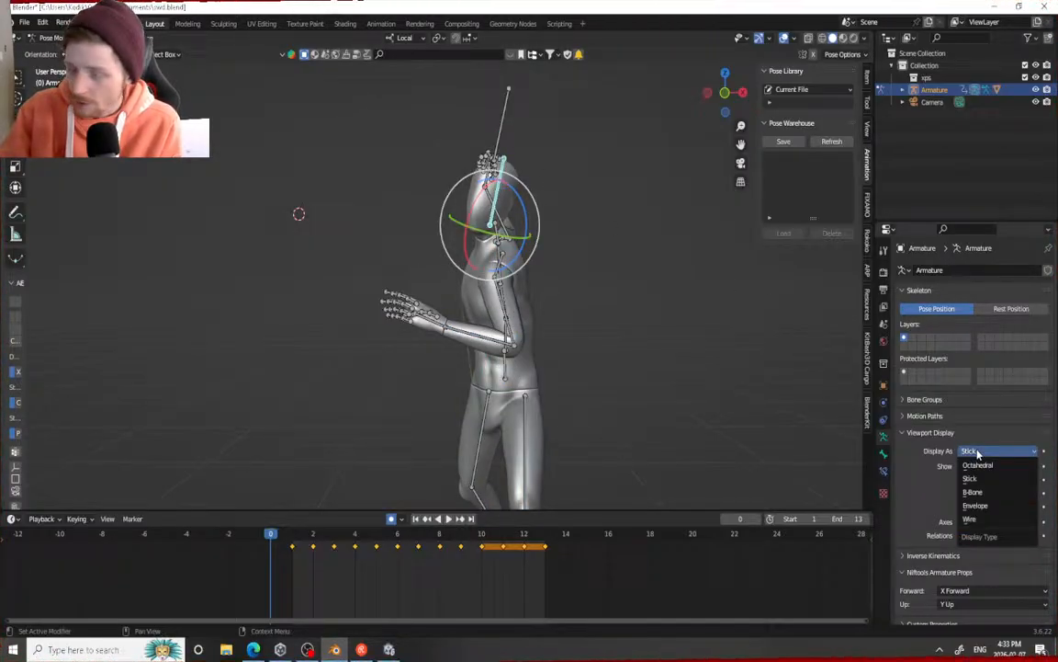
click(978, 465)
scroll(475, 245, up, 3)
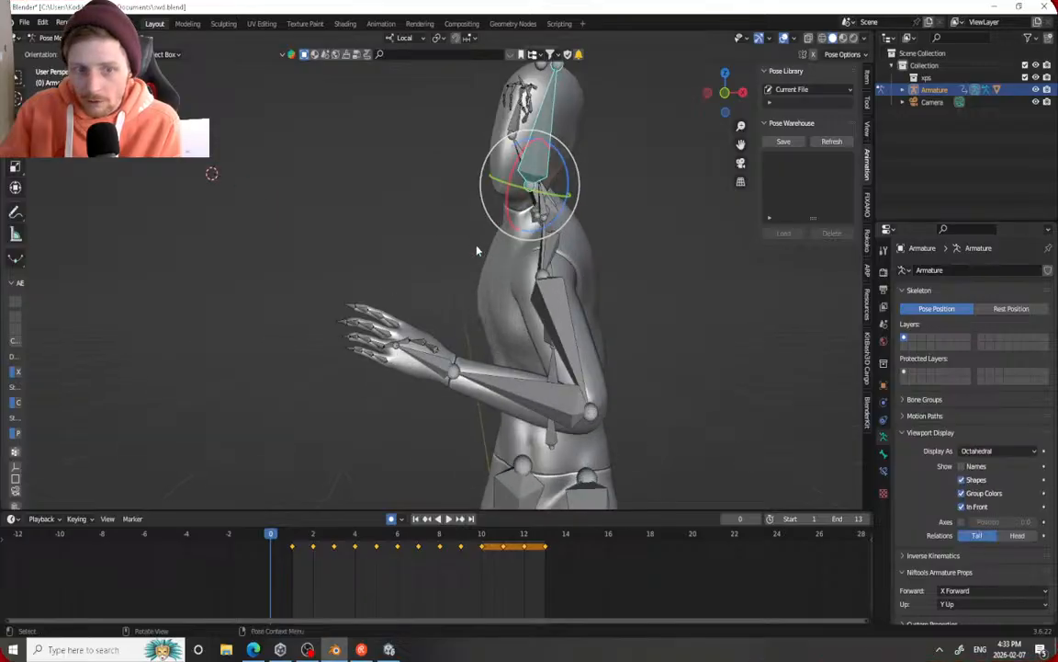
click(966, 451)
click(971, 478)
Try the B-Bone, Envelope, and Wire display types on the armature's bones
click(972, 451)
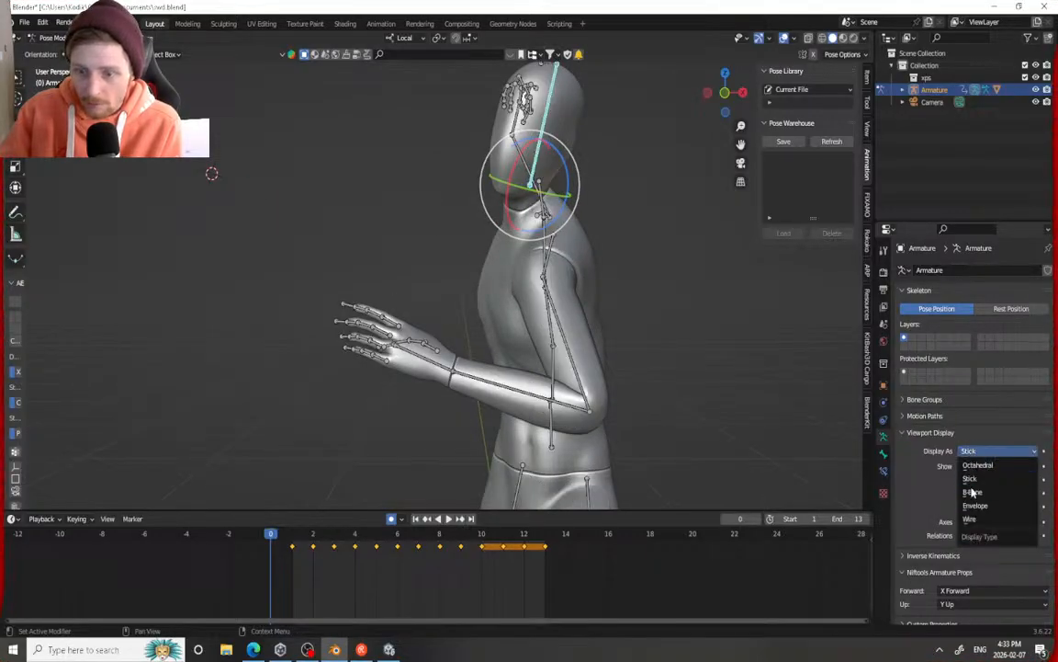
click(972, 492)
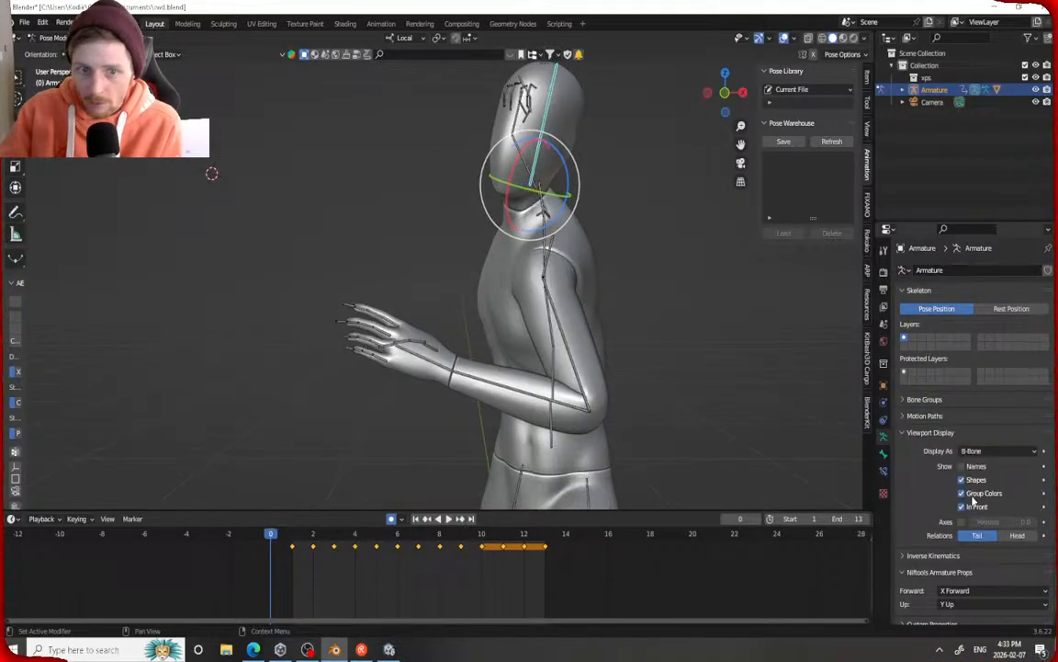
click(978, 451)
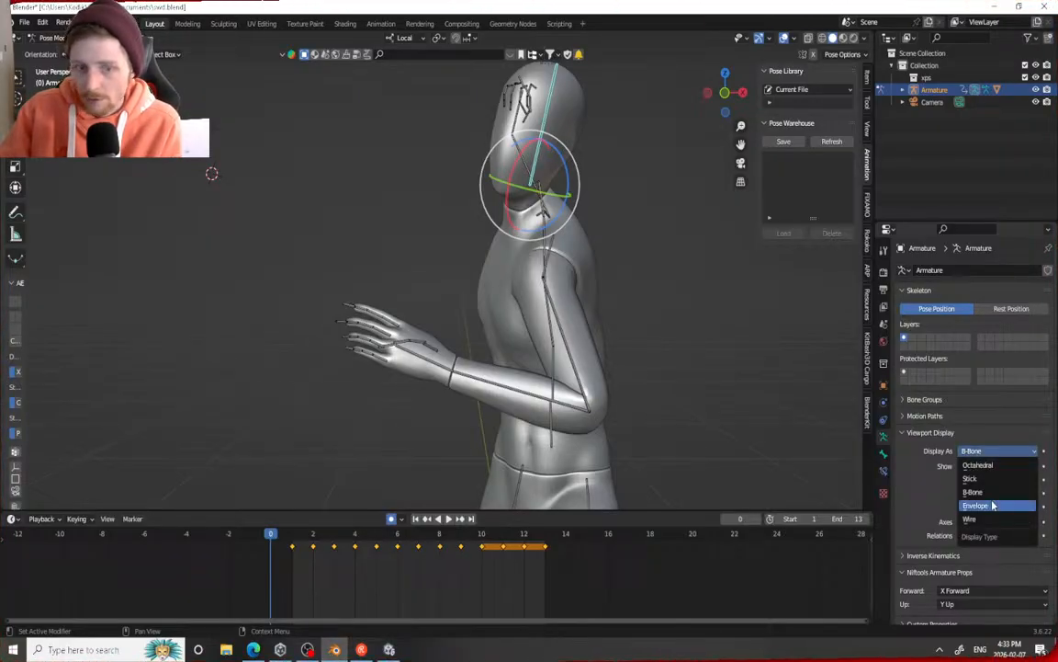
click(993, 505)
click(985, 454)
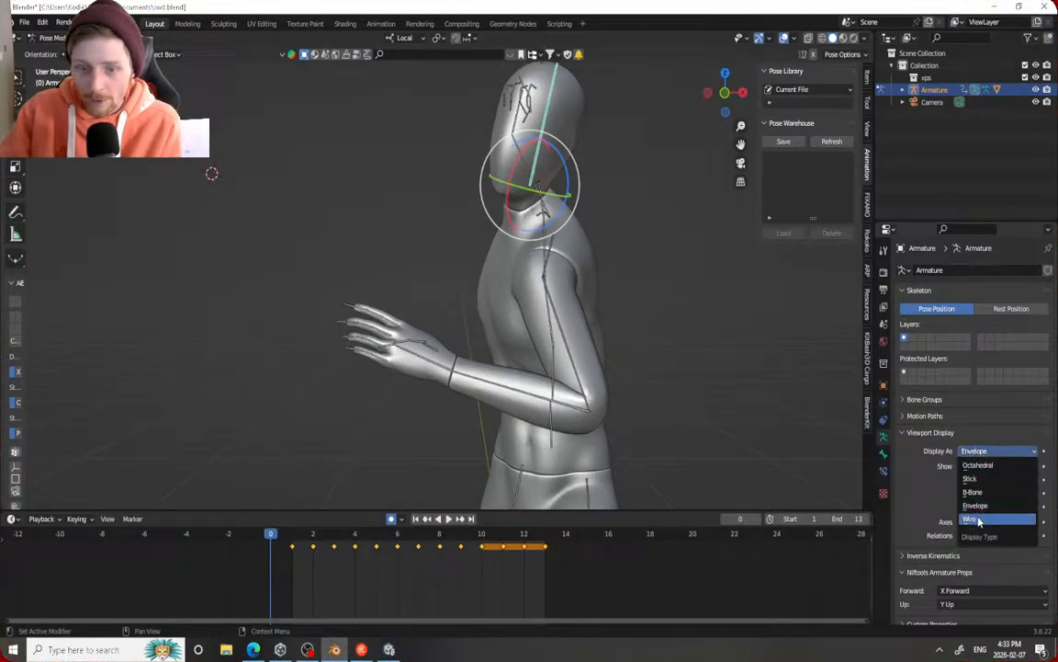
click(973, 529)
scroll(512, 353, up, 2)
scroll(699, 357, up, 1)
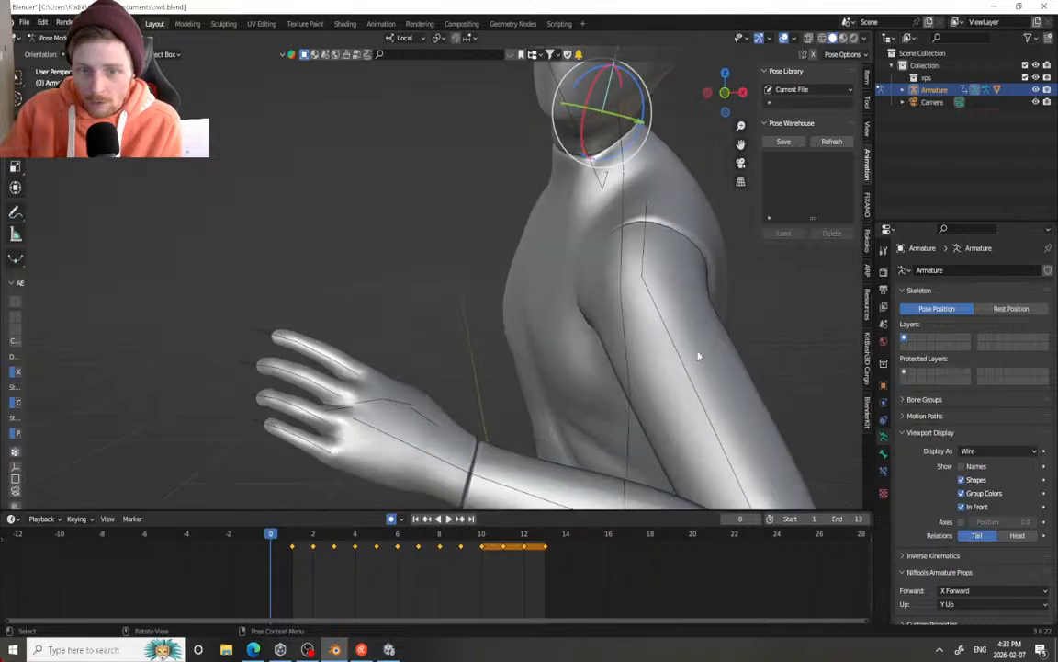
Turn on bone names for the armature and set its display type to Stick
click(975, 449)
click(974, 466)
click(971, 467)
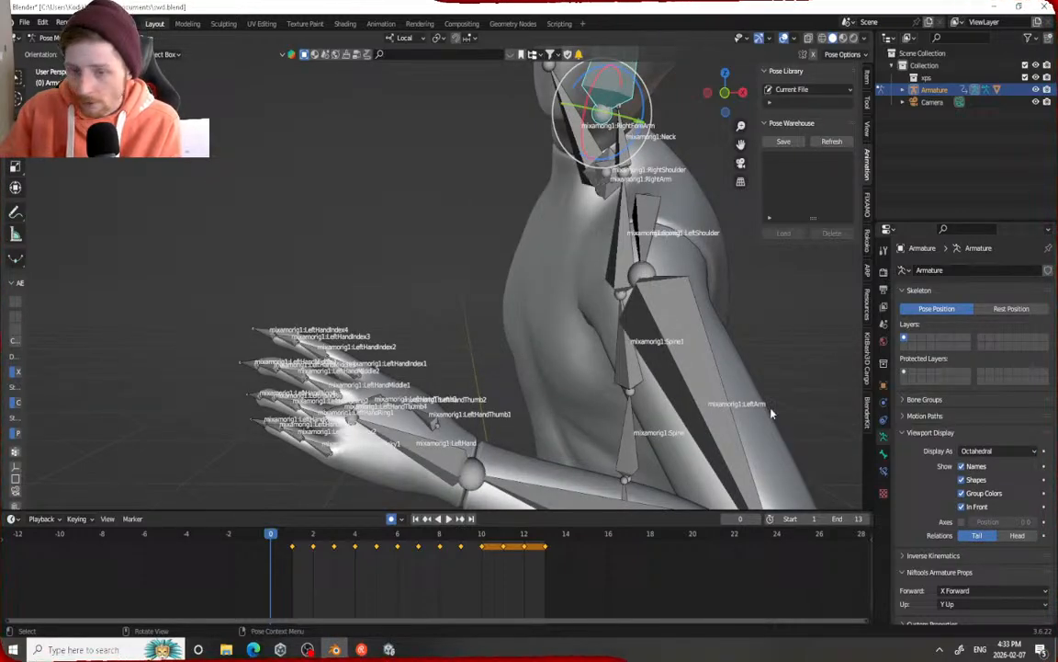
click(988, 451)
click(969, 466)
Examine the labelled bones around the torso and arms, and move to frame 7 of the sword swing
middle_drag(754, 395, 615, 320)
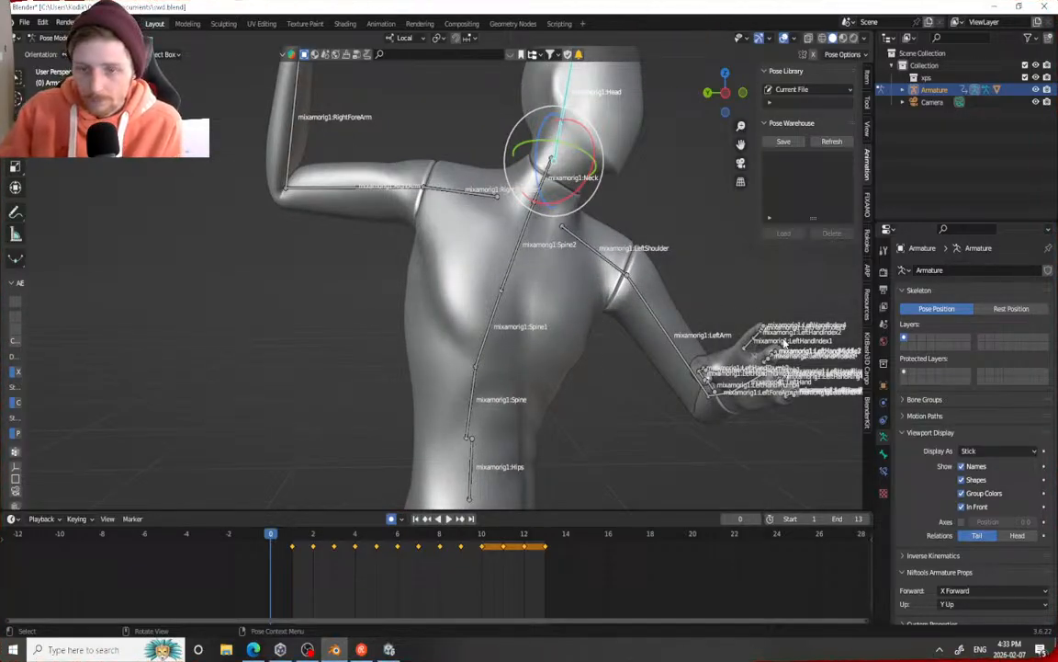
middle_drag(703, 363, 663, 356)
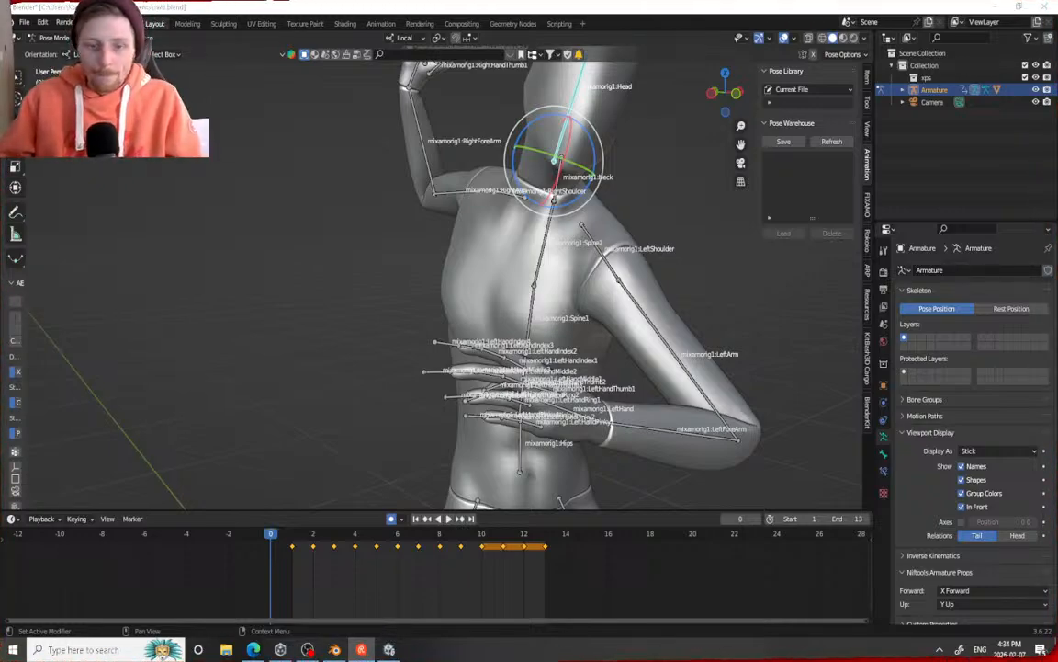
drag(263, 533, 422, 399)
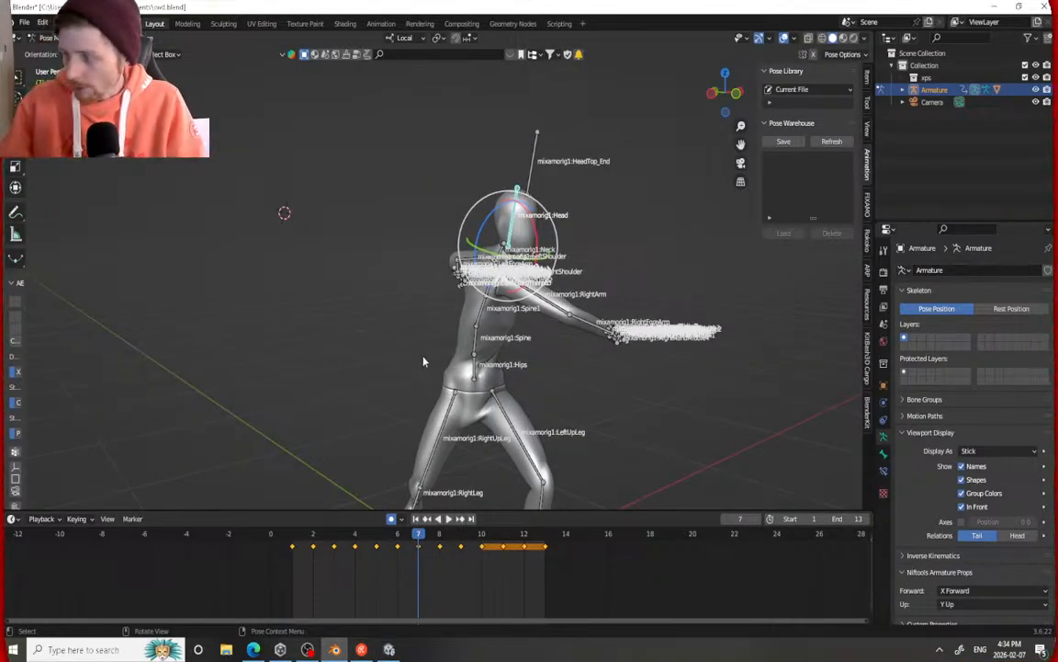
Switch to Unity, select the Ford car body in the scene, and view the surrounding pillars and ramp
click(389, 649)
right_drag(457, 207, 522, 205)
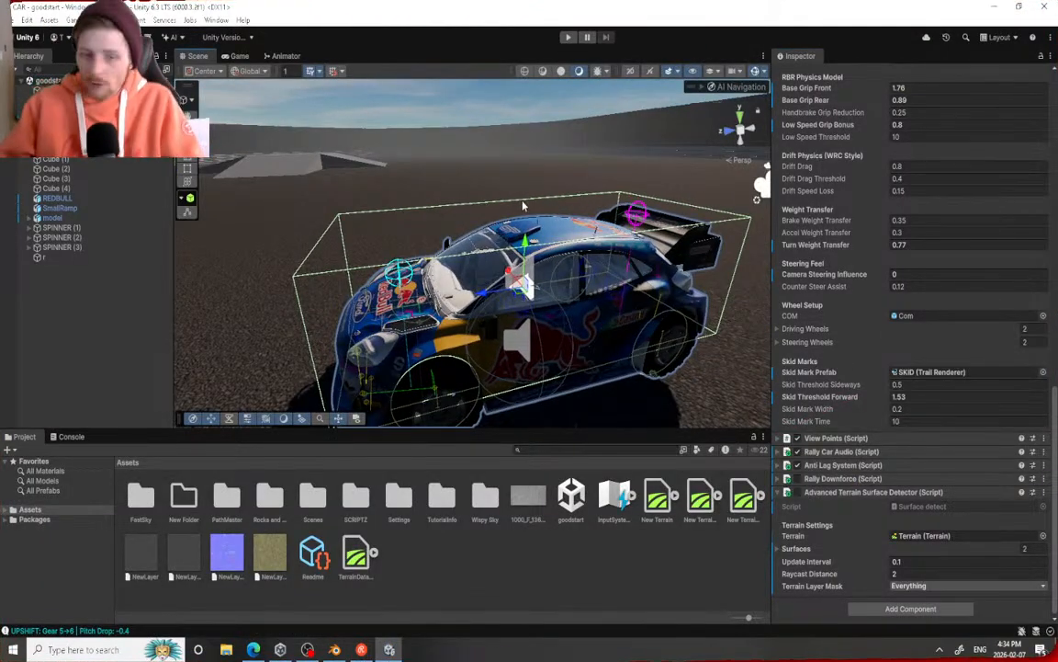
click(546, 231)
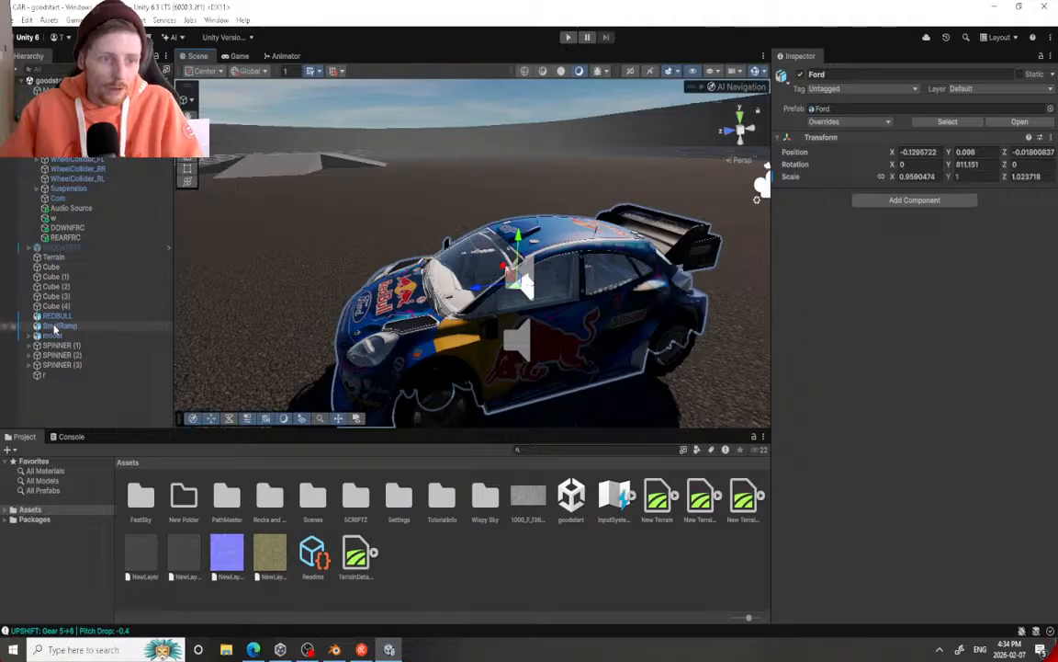
right_drag(324, 241, 230, 202)
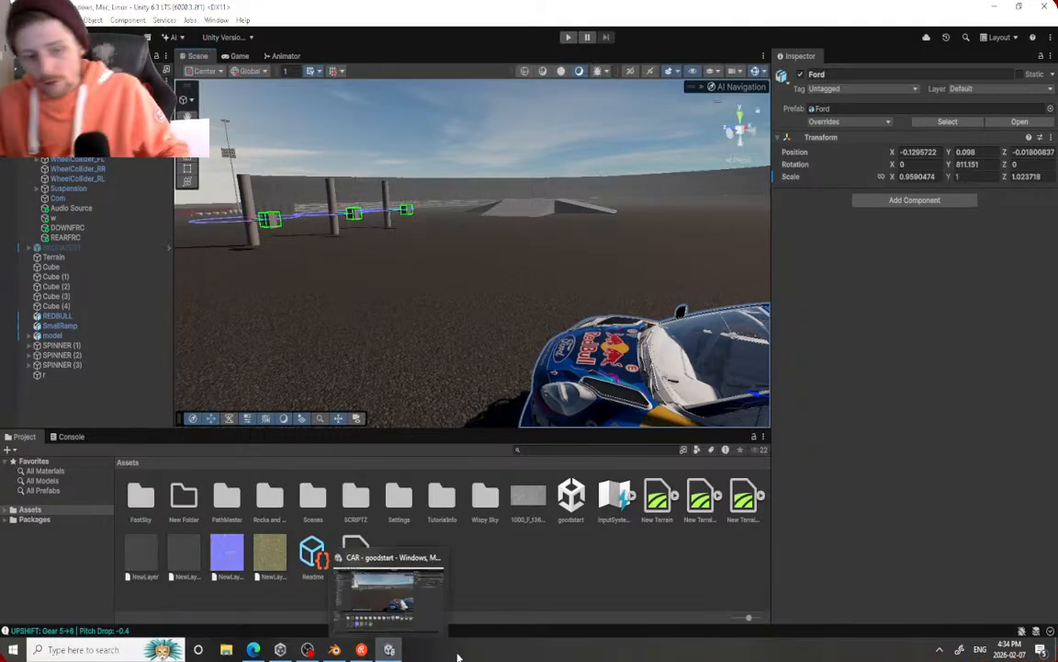
mouse_move(307, 650)
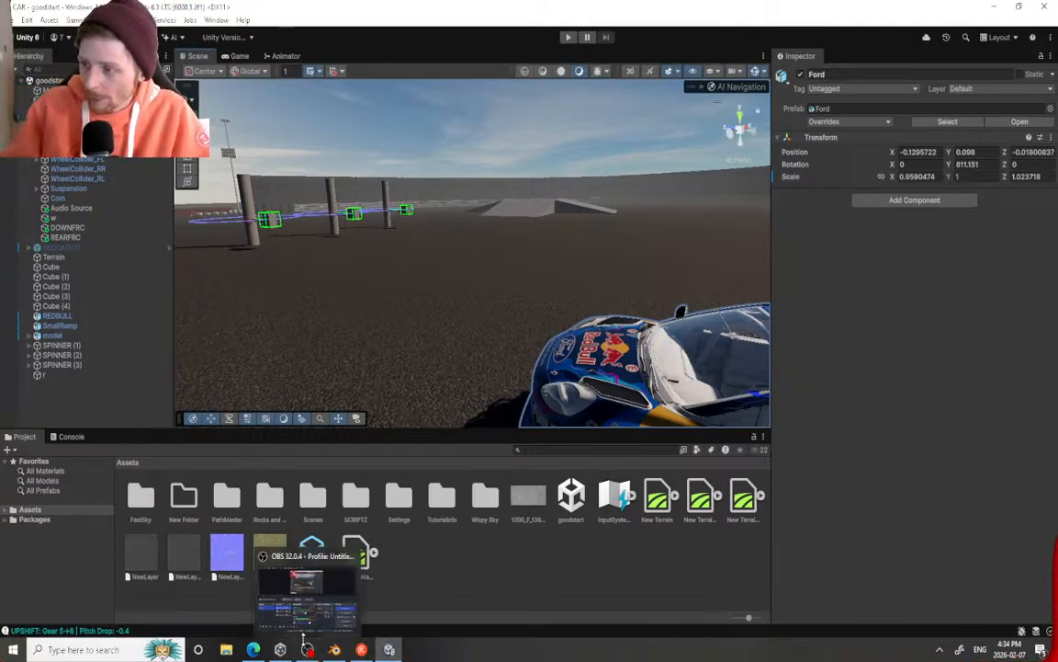